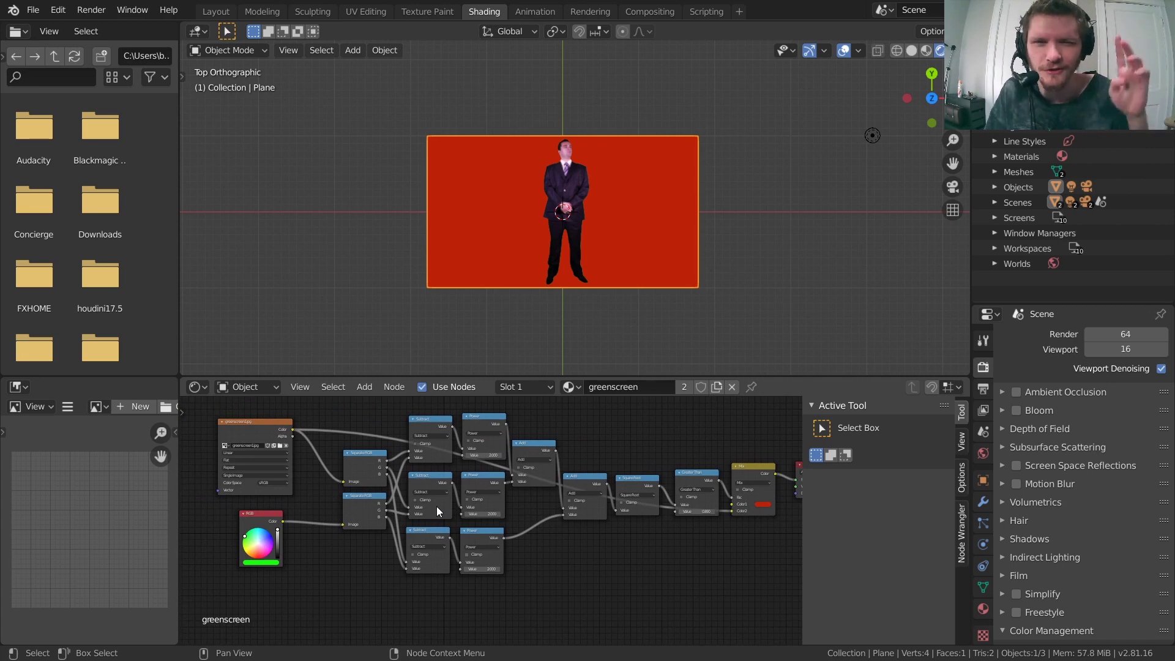
# Inspect the full greenscreen node tree in a maximized node editor, hide the sidebar, and restore the layout.
pyautogui.moveTo(437, 510); pyautogui.dragTo(352, 535, button='middle')
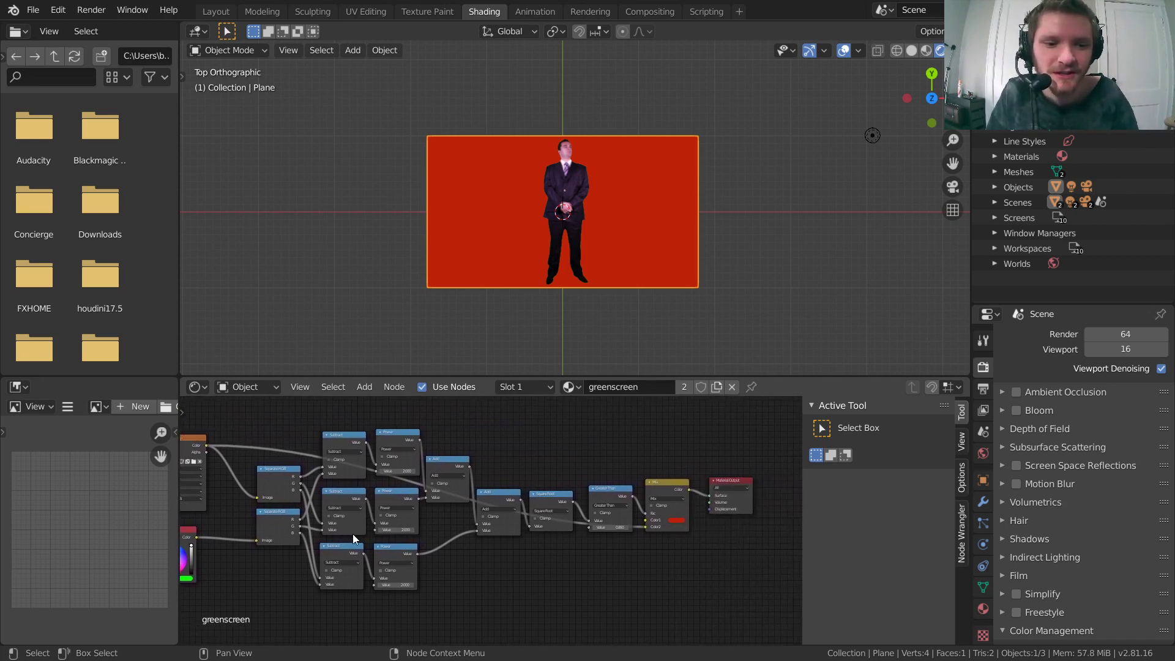
pyautogui.moveTo(427, 534); pyautogui.dragTo(463, 523, button='middle')
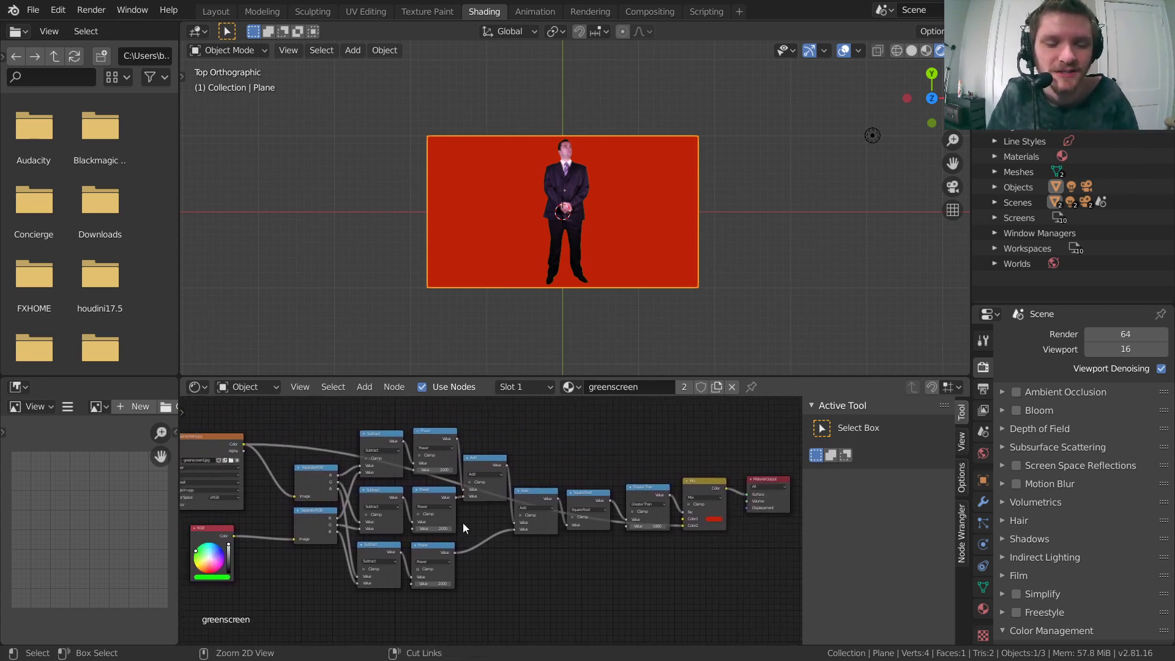
pyautogui.hotkey('ctrl', 'space')
pyautogui.press('Home')
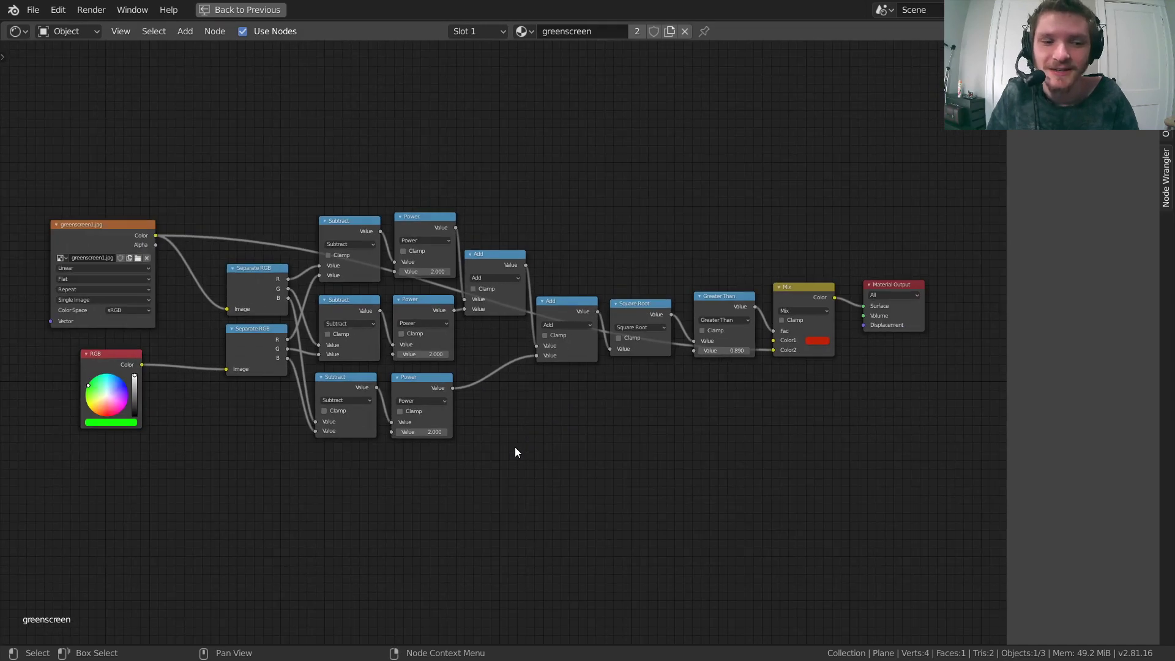
pyautogui.press('n')
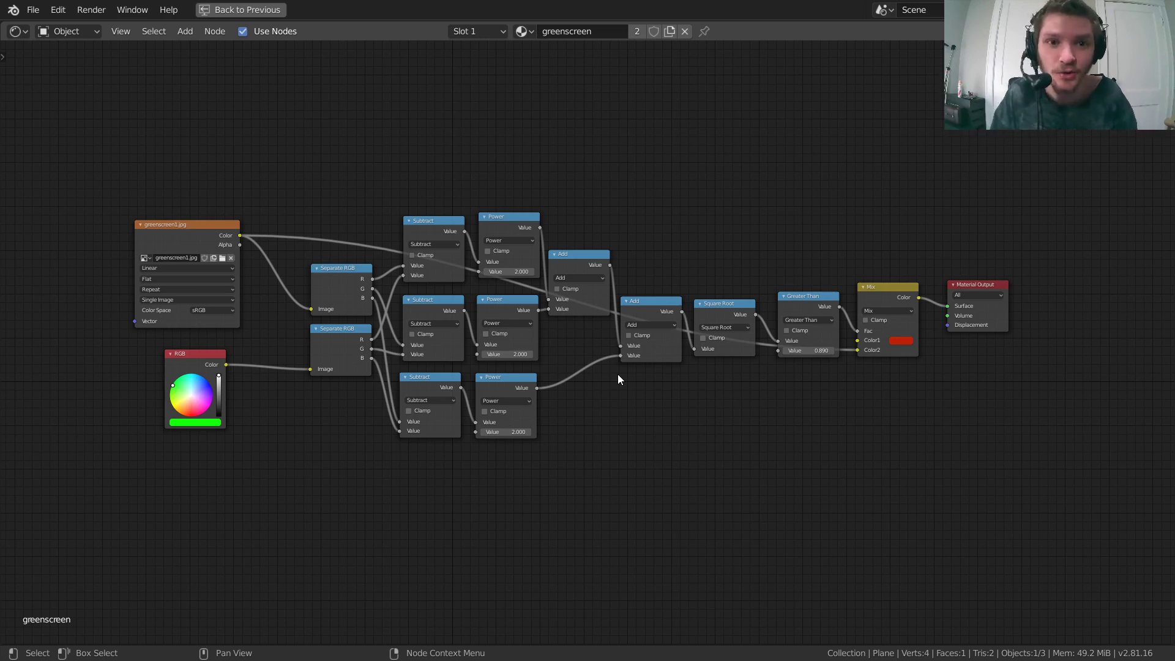
pyautogui.hotkey('ctrl', 'space')
# Preview the unkeyed greenscreen1.jpg image texture directly on the plane.
pyautogui.scroll(1, 578, 432)
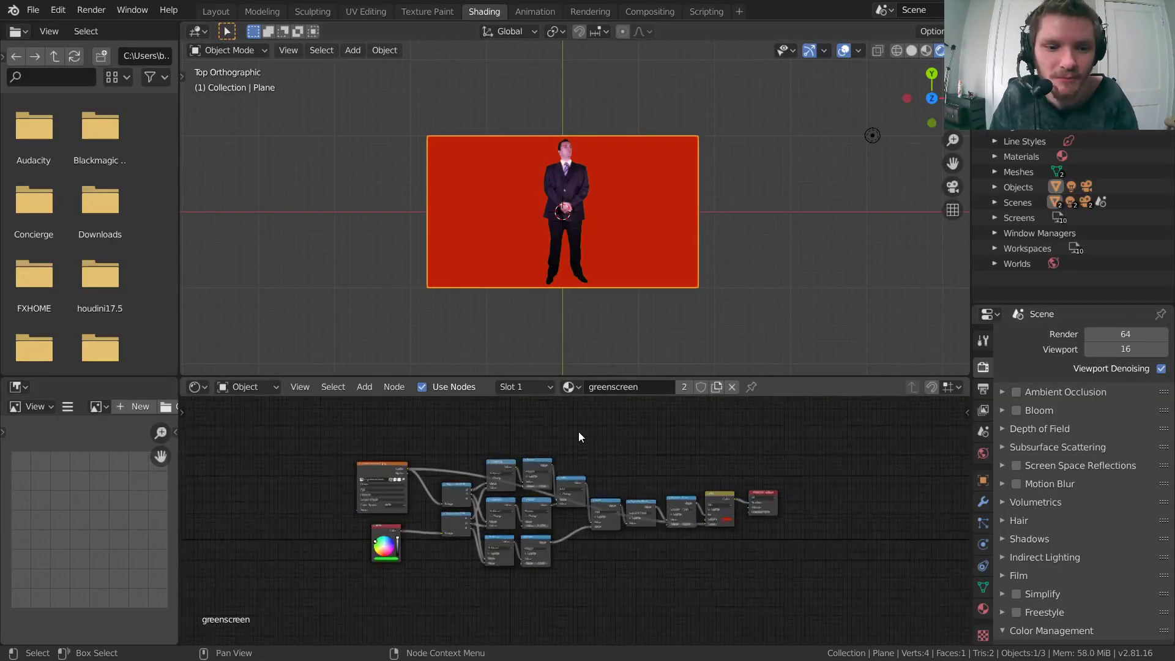
pyautogui.scroll(3, 580, 436)
pyautogui.scroll(4, 566, 274)
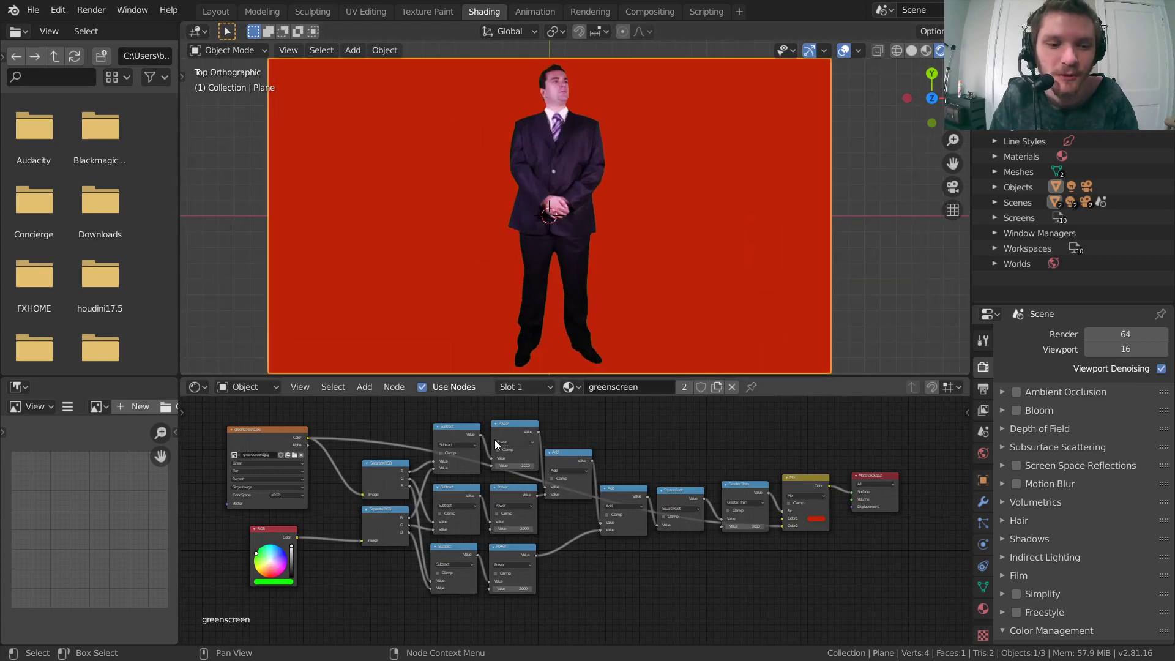
pyautogui.keyDown('ctrl'); pyautogui.hscroll(-6, 495, 439); pyautogui.keyUp('ctrl')
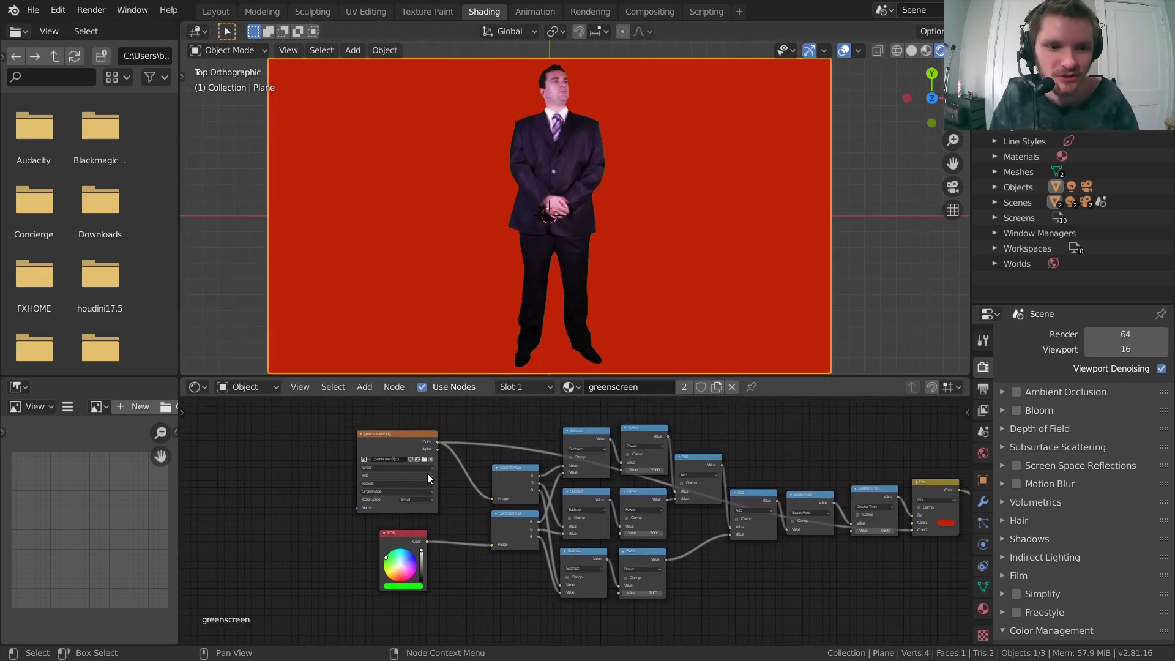
pyautogui.scroll(3, 422, 456)
pyautogui.keyDown('ctrl'); pyautogui.keyDown('shift'); pyautogui.click(412, 417); pyautogui.keyUp('shift'); pyautogui.keyUp('ctrl')
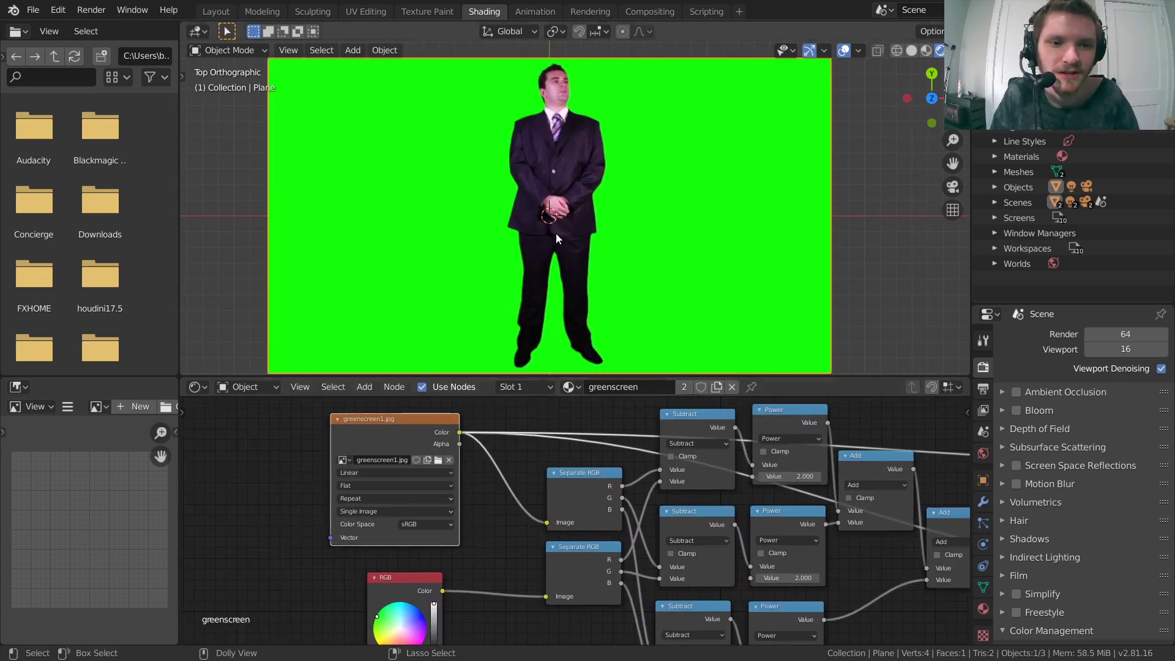
pyautogui.scroll(-1, 500, 219)
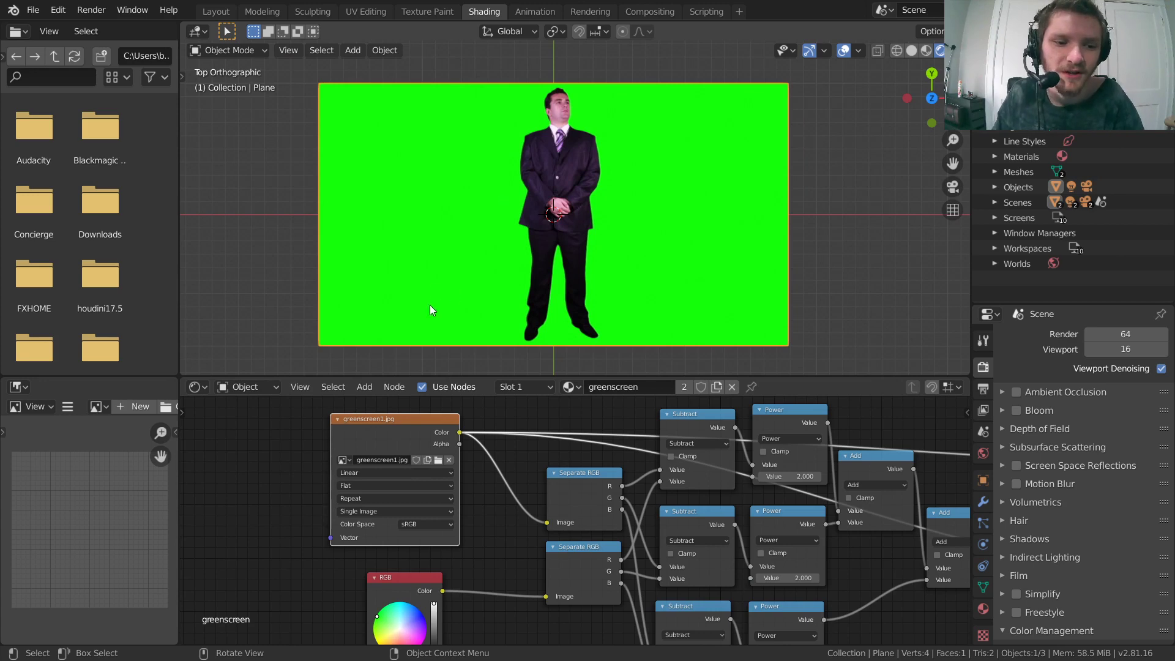
# Examine the RGB key color node and preview the Mix node's output on the plane.
pyautogui.moveTo(392, 561); pyautogui.dragTo(417, 462, button='middle')
pyautogui.moveTo(418, 479)
pyautogui.mouseDown()
pyautogui.moveTo(424, 464)
pyautogui.moveTo(411, 466)
pyautogui.mouseUp()
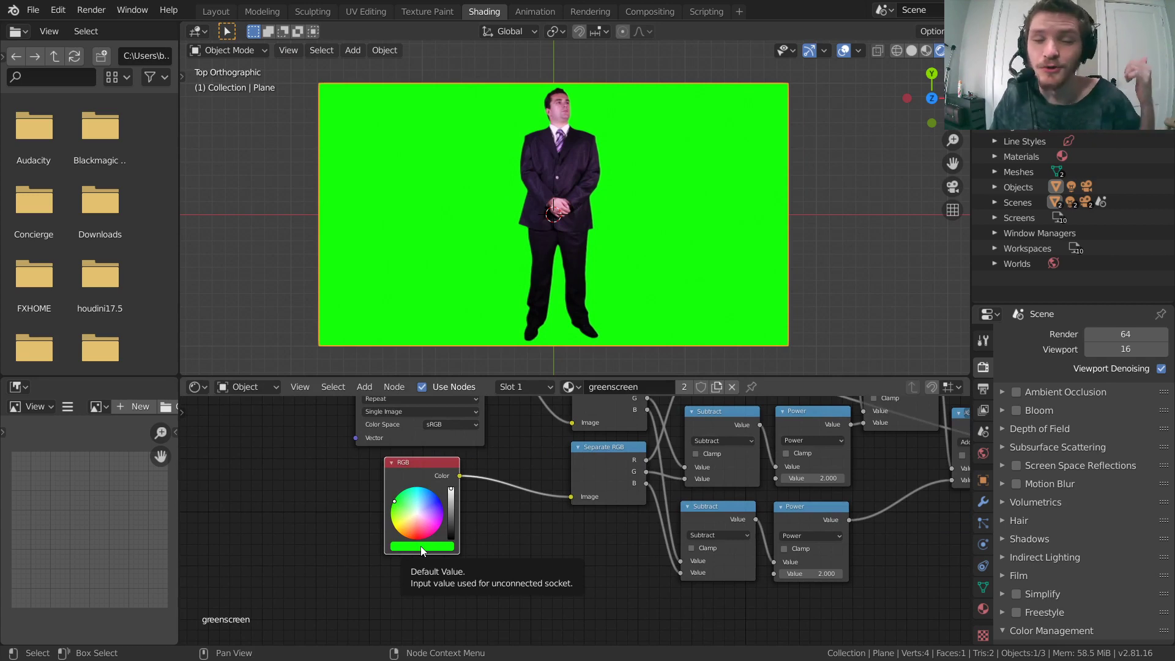
pyautogui.moveTo(475, 501); pyautogui.dragTo(296, 538, button='middle')
pyautogui.scroll(-4, 530, 502)
pyautogui.moveTo(530, 502); pyautogui.dragTo(585, 490, button='middle')
pyautogui.moveTo(728, 454); pyautogui.dragTo(728, 450)
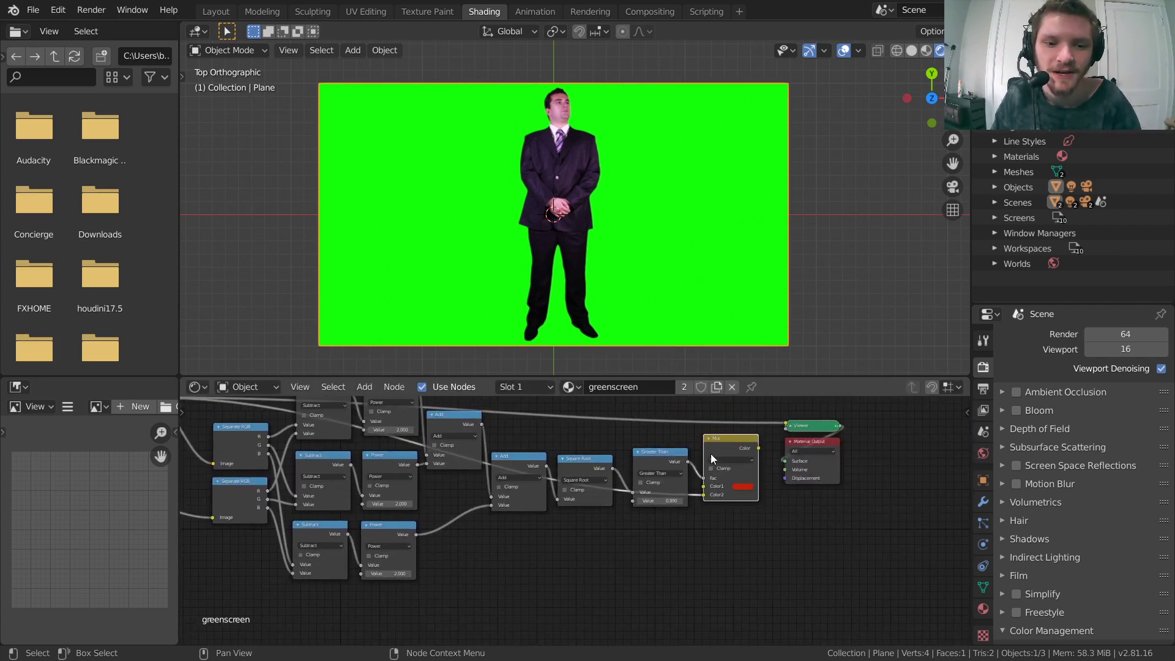
pyautogui.keyDown('ctrl'); pyautogui.keyDown('shift'); pyautogui.click(727, 441); pyautogui.keyUp('shift'); pyautogui.keyUp('ctrl')
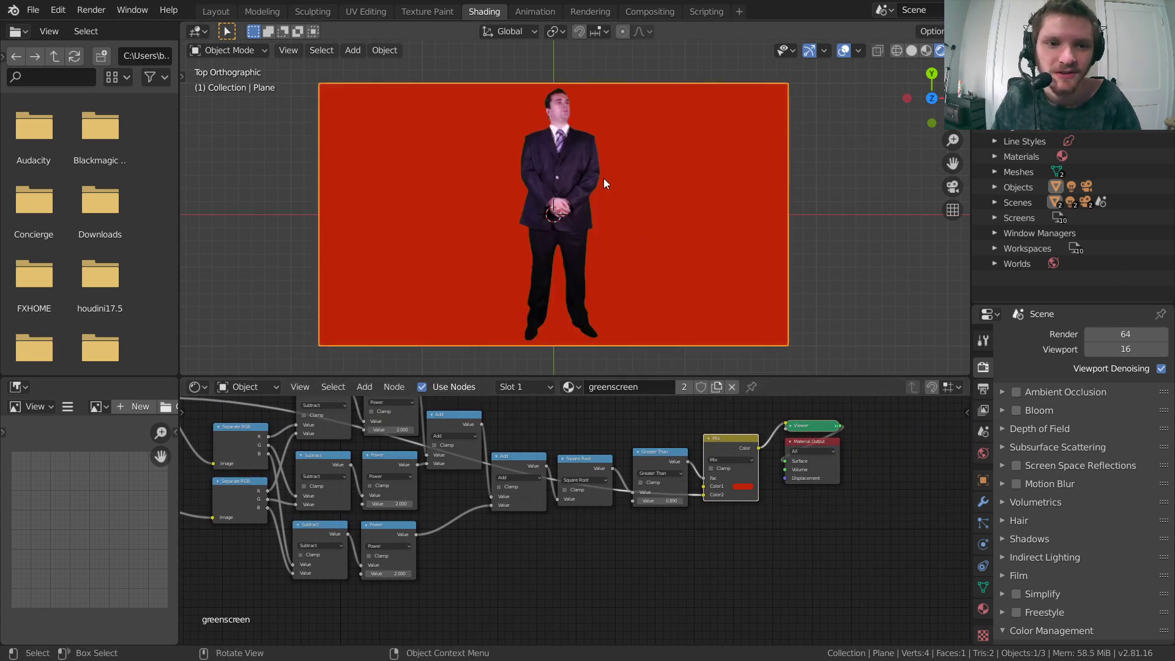
pyautogui.scroll(1, 603, 177)
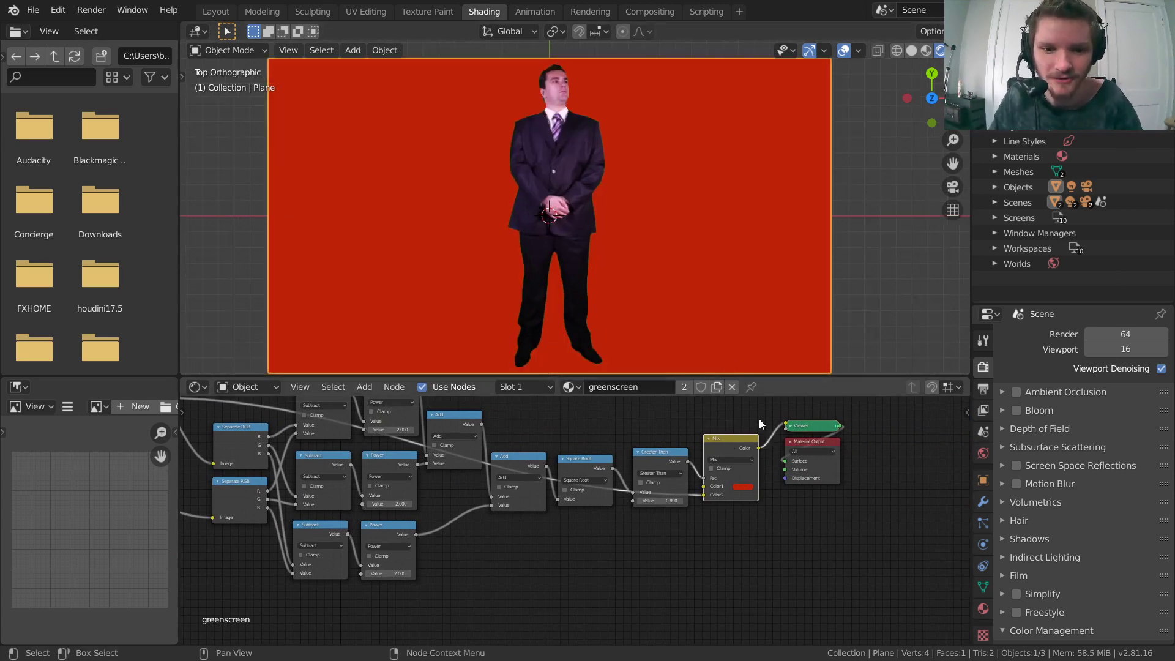
# Change the Mix node's Color1 from red to blue to recolor the keyed background.
pyautogui.scroll(2, 758, 419)
pyautogui.moveTo(773, 473); pyautogui.dragTo(633, 493, button='middle')
pyautogui.click(692, 490)
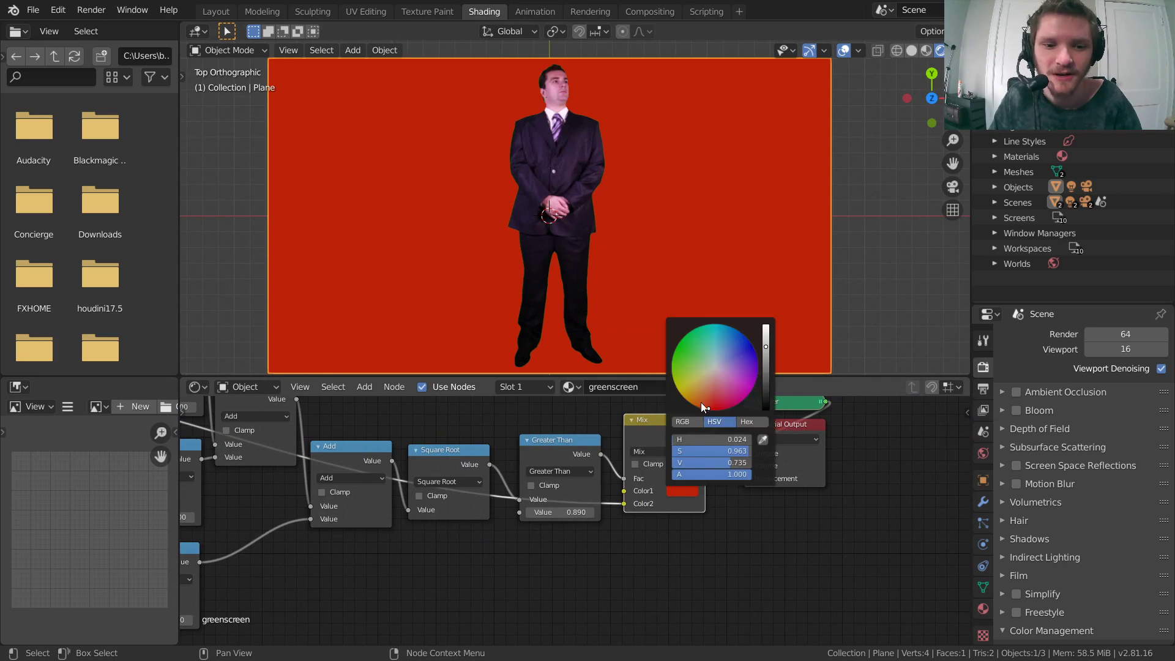
pyautogui.moveTo(700, 402); pyautogui.dragTo(728, 326)
# Examine how the Separate RGB, Subtract, Power and Add nodes are chained between the two color inputs.
pyautogui.moveTo(484, 498); pyautogui.dragTo(782, 495, button='middle')
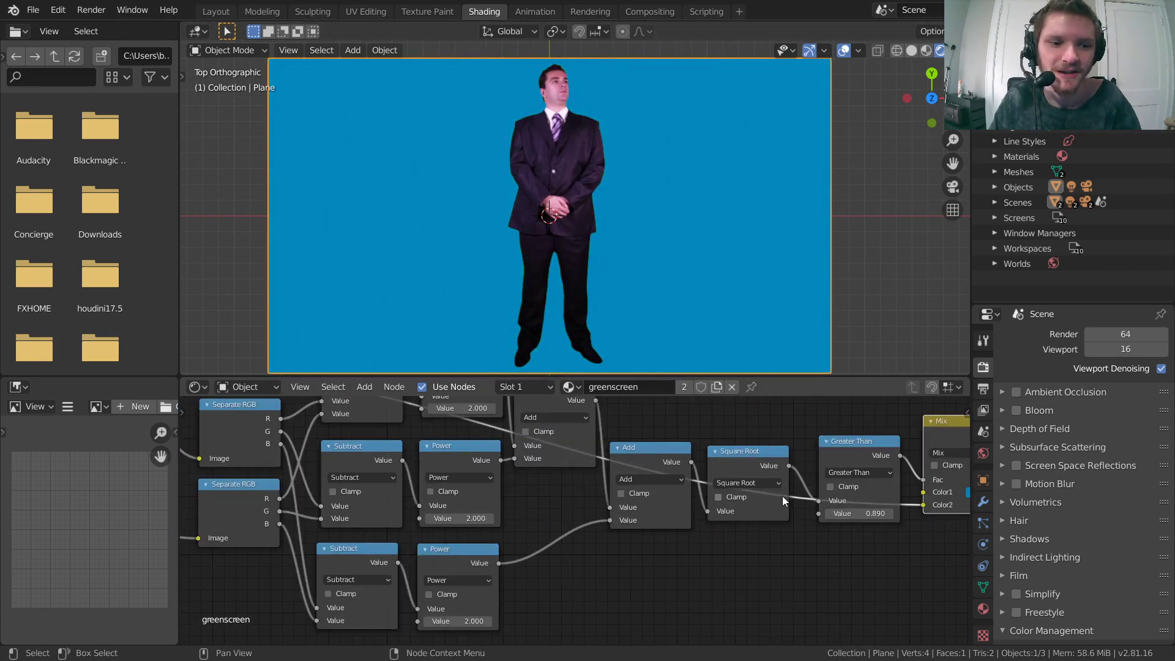
pyautogui.scroll(-5, 657, 495)
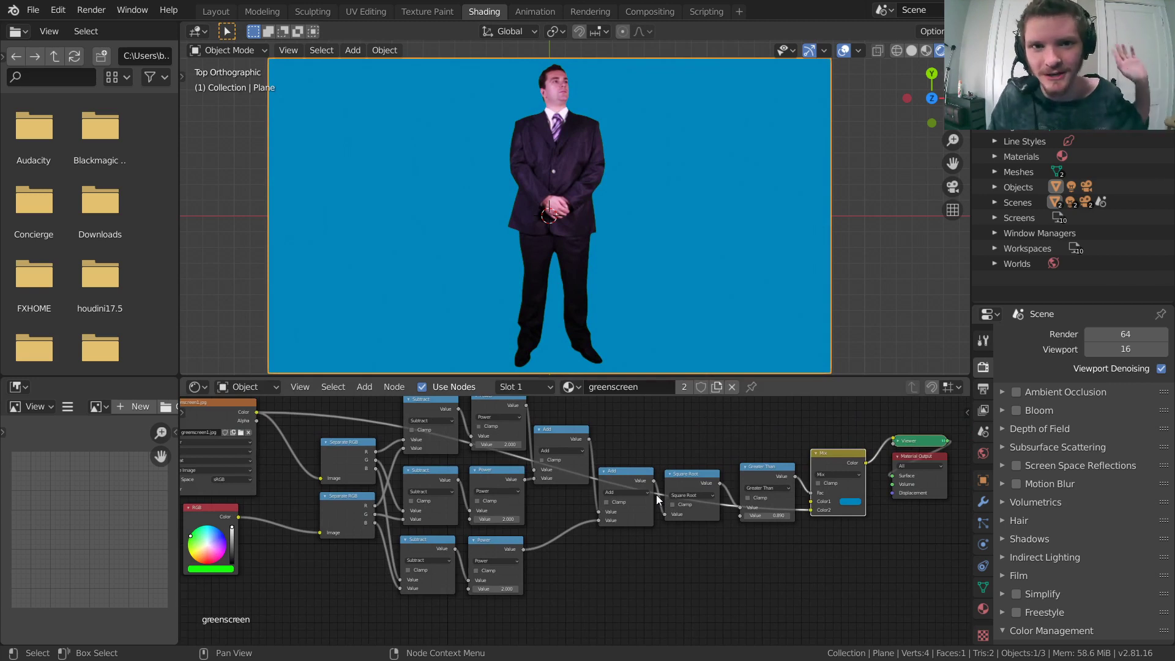
pyautogui.moveTo(367, 526); pyautogui.dragTo(436, 545, button='middle')
pyautogui.scroll(1, 435, 545)
pyautogui.scroll(4, 435, 546)
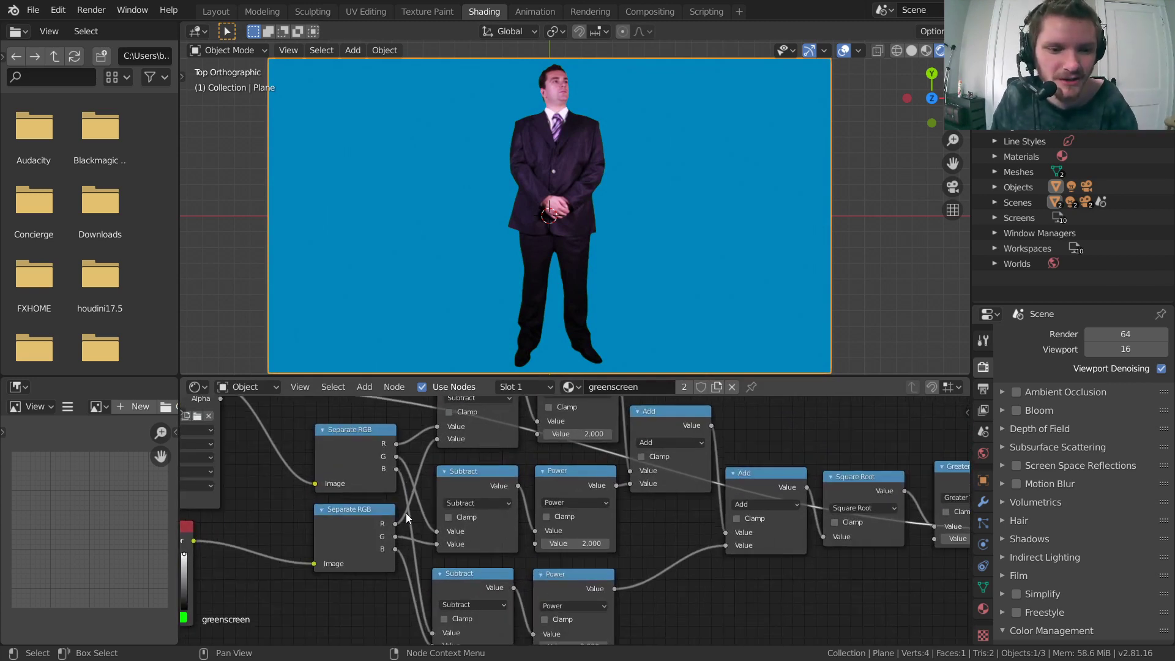
pyautogui.moveTo(338, 482); pyautogui.dragTo(461, 508, button='middle')
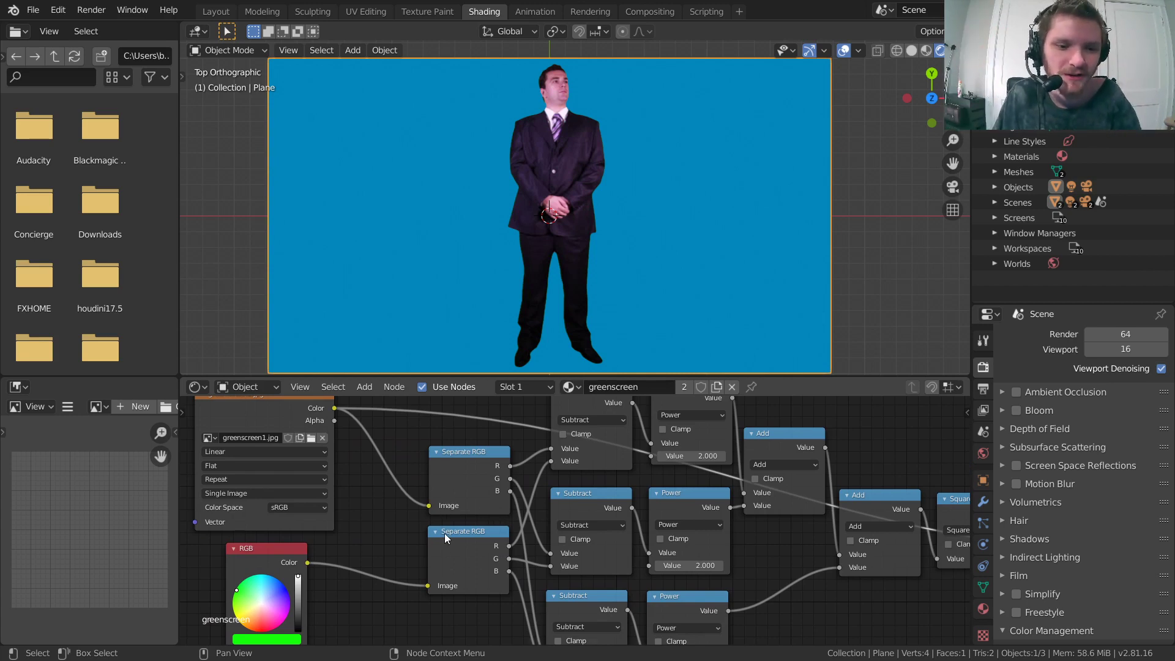
pyautogui.moveTo(514, 458); pyautogui.dragTo(395, 488, button='middle')
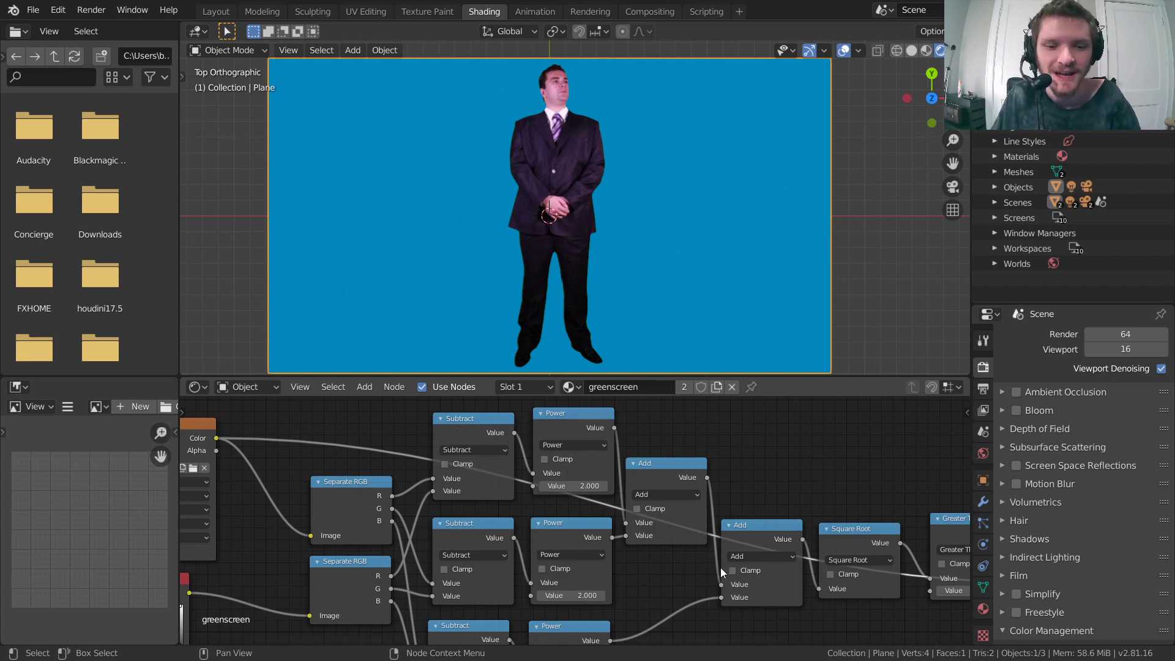
pyautogui.moveTo(696, 555); pyautogui.dragTo(616, 465, button='middle')
pyautogui.moveTo(424, 429); pyautogui.dragTo(439, 506, button='middle')
pyautogui.scroll(-4, 444, 476)
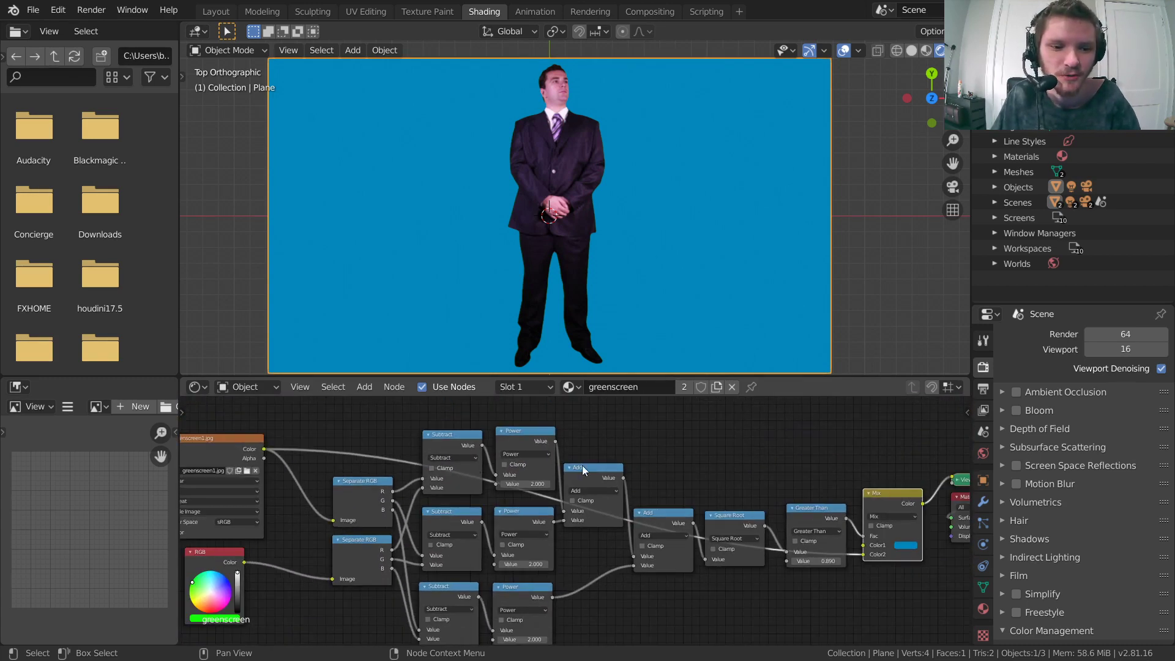
# Preview the Greater Than node's output on the plane as a black-and-white matte.
pyautogui.moveTo(630, 552); pyautogui.dragTo(512, 487, button='middle')
pyautogui.scroll(1, 512, 487)
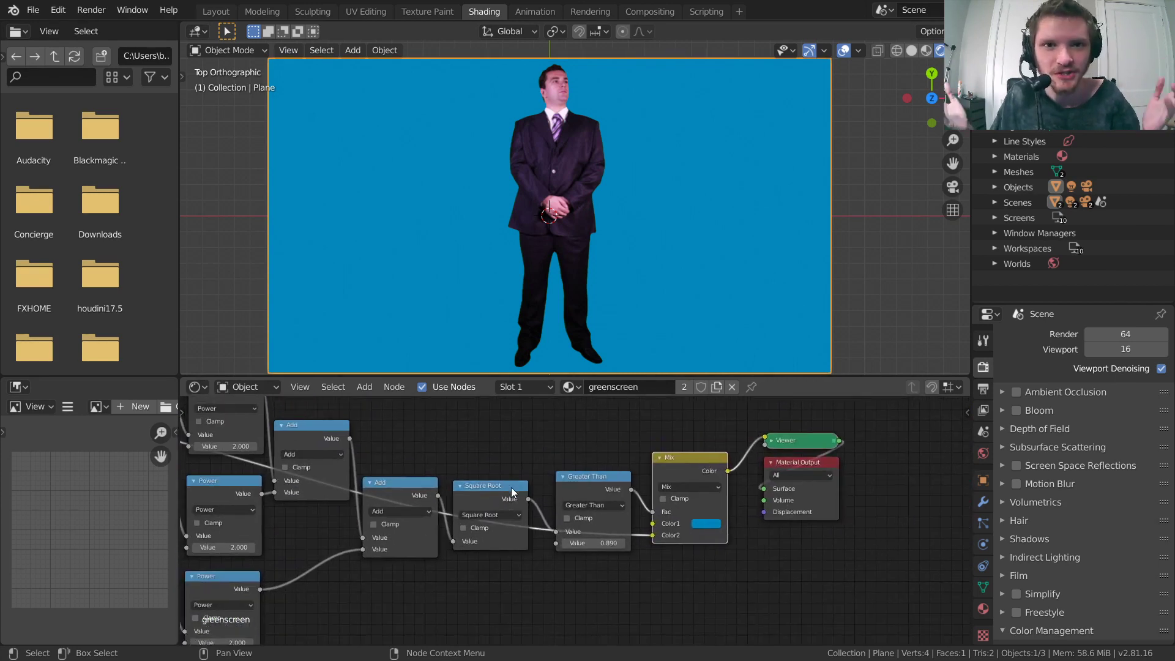
pyautogui.moveTo(573, 483); pyautogui.dragTo(569, 481)
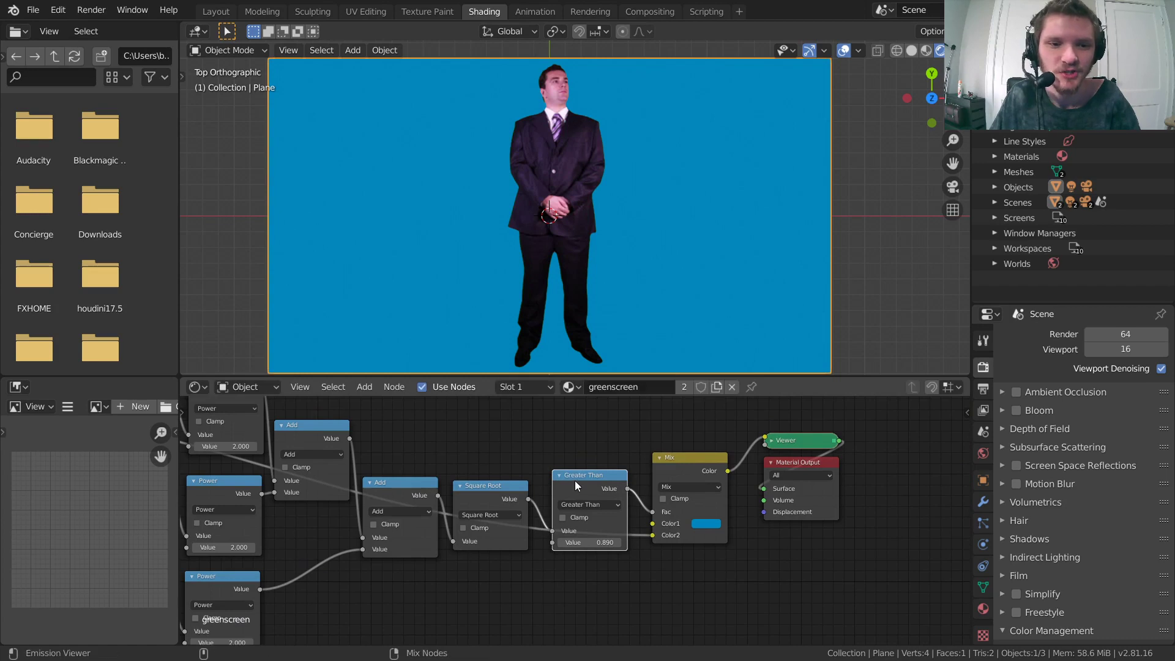
pyautogui.keyDown('ctrl'); pyautogui.keyDown('shift'); pyautogui.click(575, 480); pyautogui.keyUp('shift'); pyautogui.keyUp('ctrl')
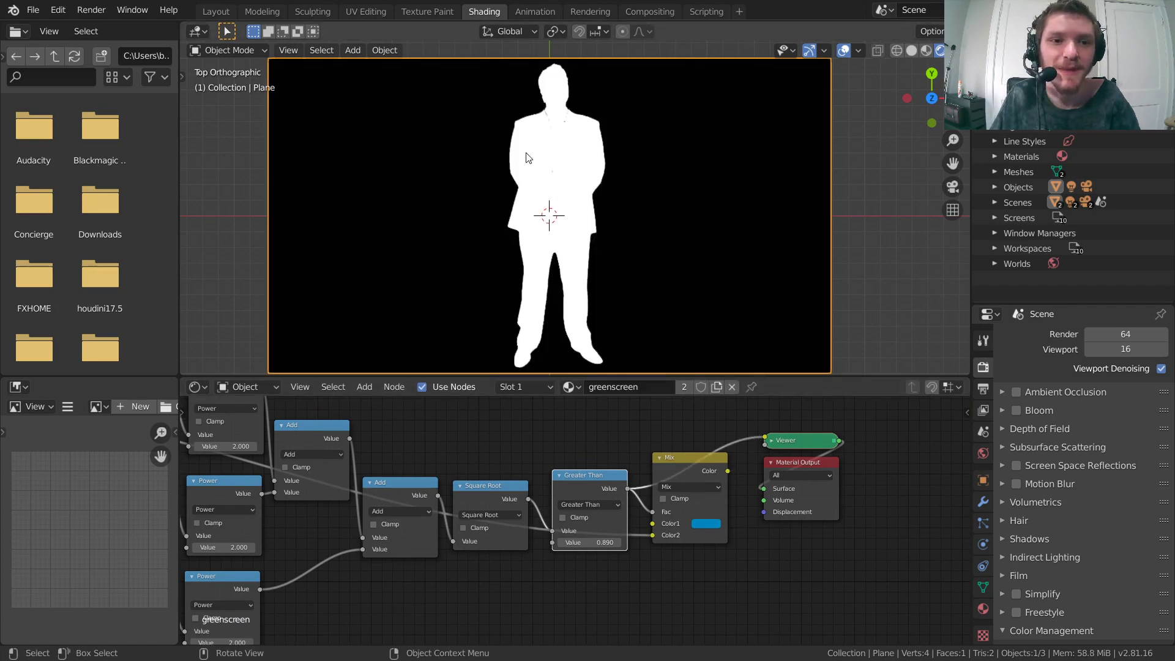
# Try a threshold value of 0.970 in the Greater Than node, and undo it.
pyautogui.scroll(2, 579, 505)
pyautogui.moveTo(590, 550)
pyautogui.mouseDown()
pyautogui.moveTo(627, 550)
pyautogui.moveTo(606, 552)
pyautogui.mouseUp()
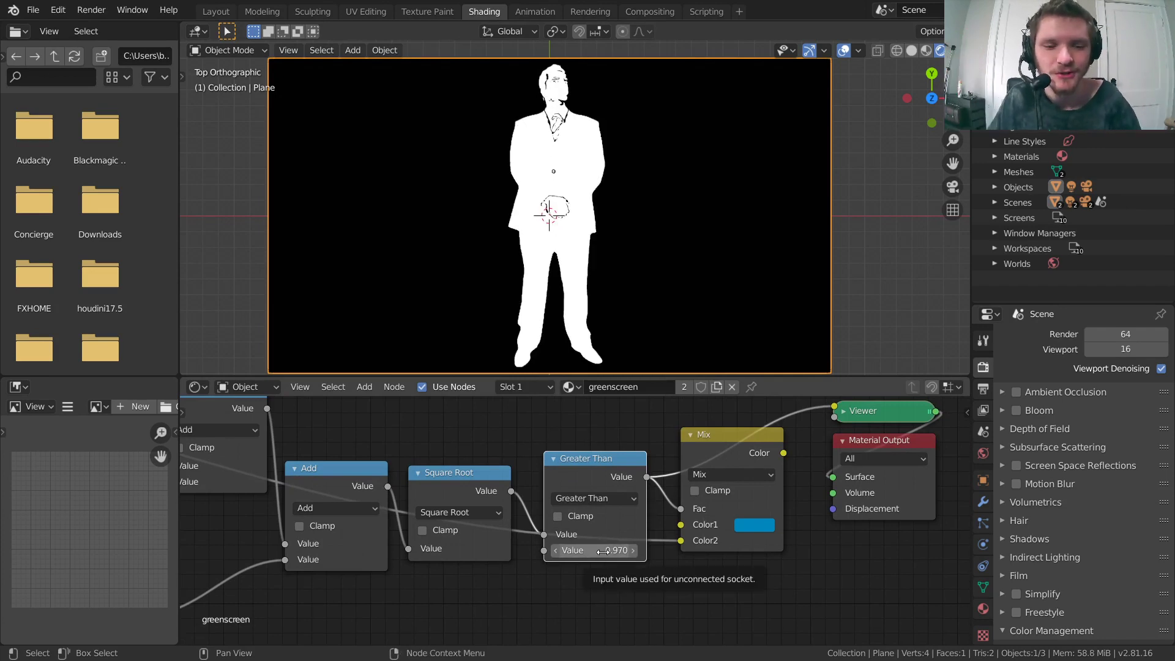
pyautogui.hotkey('ctrl', 'z')
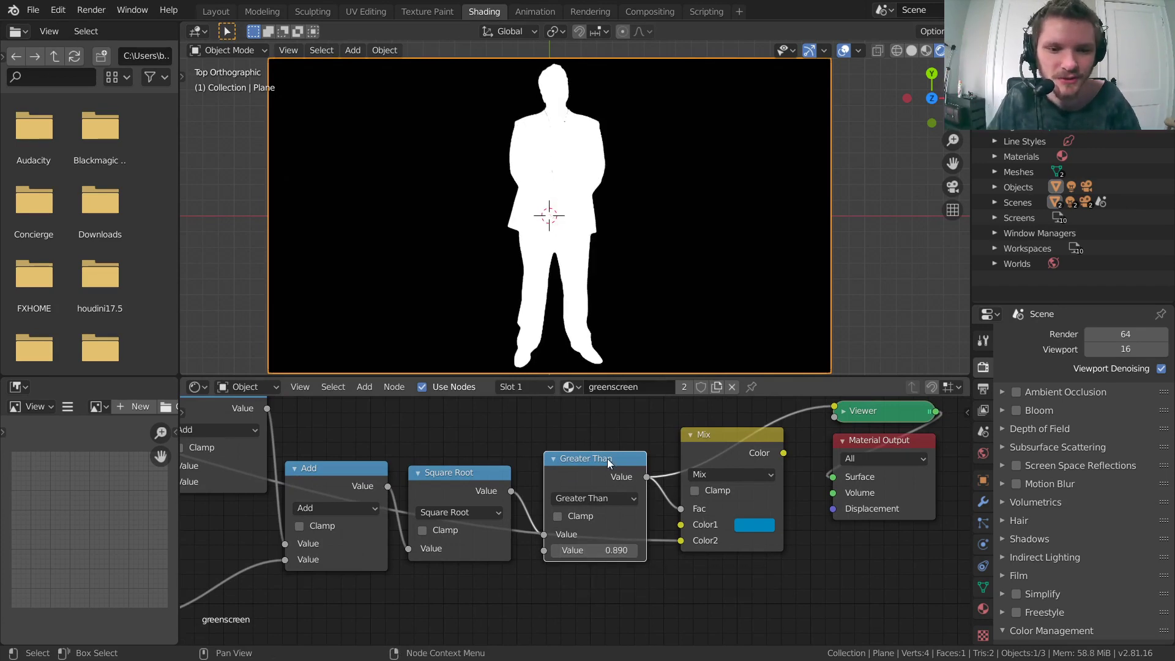
# Preview the Mix node's output again and review how the matte and image feed into it.
pyautogui.keyDown('ctrl'); pyautogui.keyDown('shift'); pyautogui.click(743, 445); pyautogui.keyUp('shift'); pyautogui.keyUp('ctrl')
pyautogui.moveTo(743, 444); pyautogui.dragTo(610, 462, button='middle')
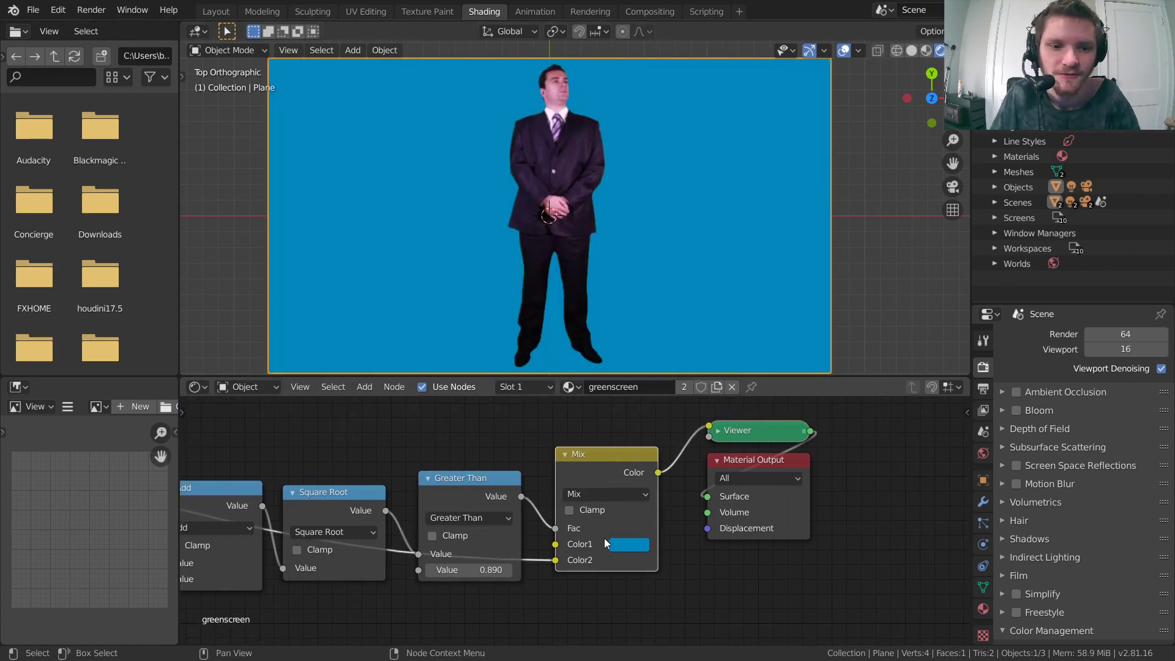
pyautogui.scroll(-5, 561, 563)
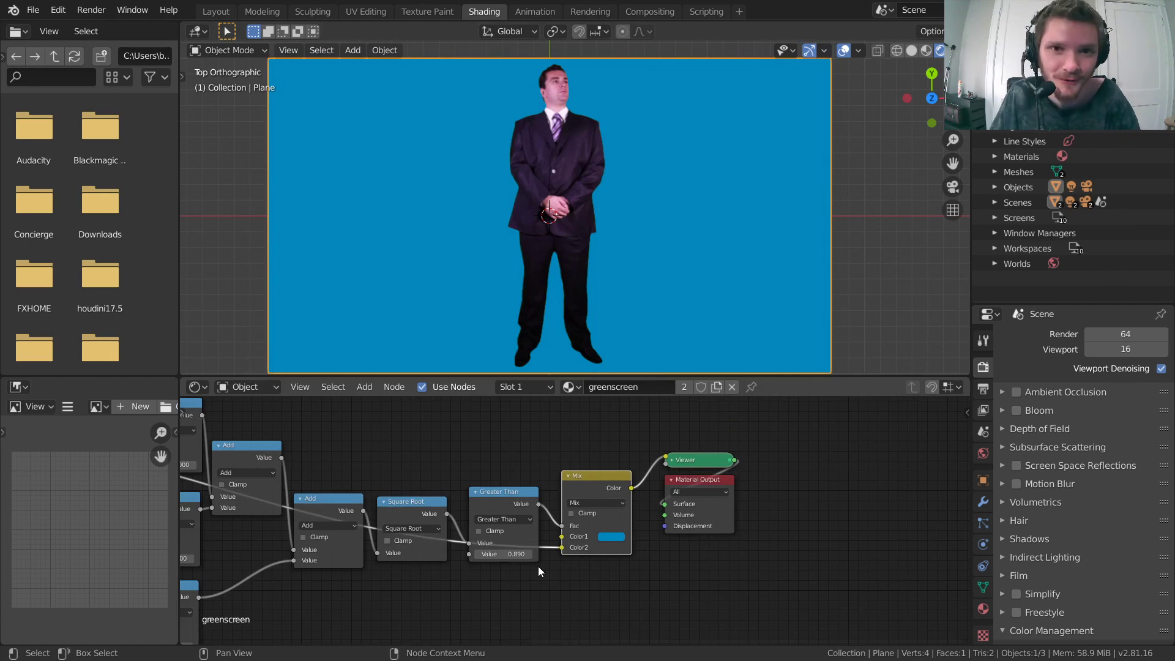
pyautogui.moveTo(523, 560); pyautogui.dragTo(719, 536, button='middle')
pyautogui.scroll(-5, 719, 535)
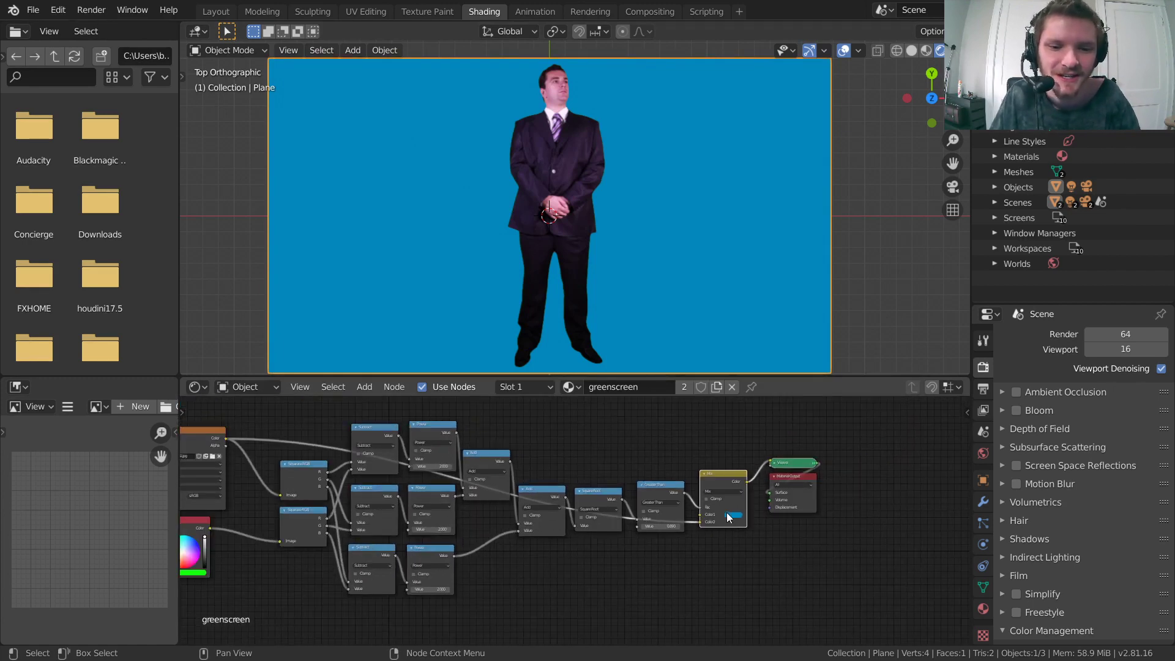
pyautogui.scroll(2, 726, 512)
pyautogui.moveTo(798, 503); pyautogui.dragTo(711, 505, button='middle')
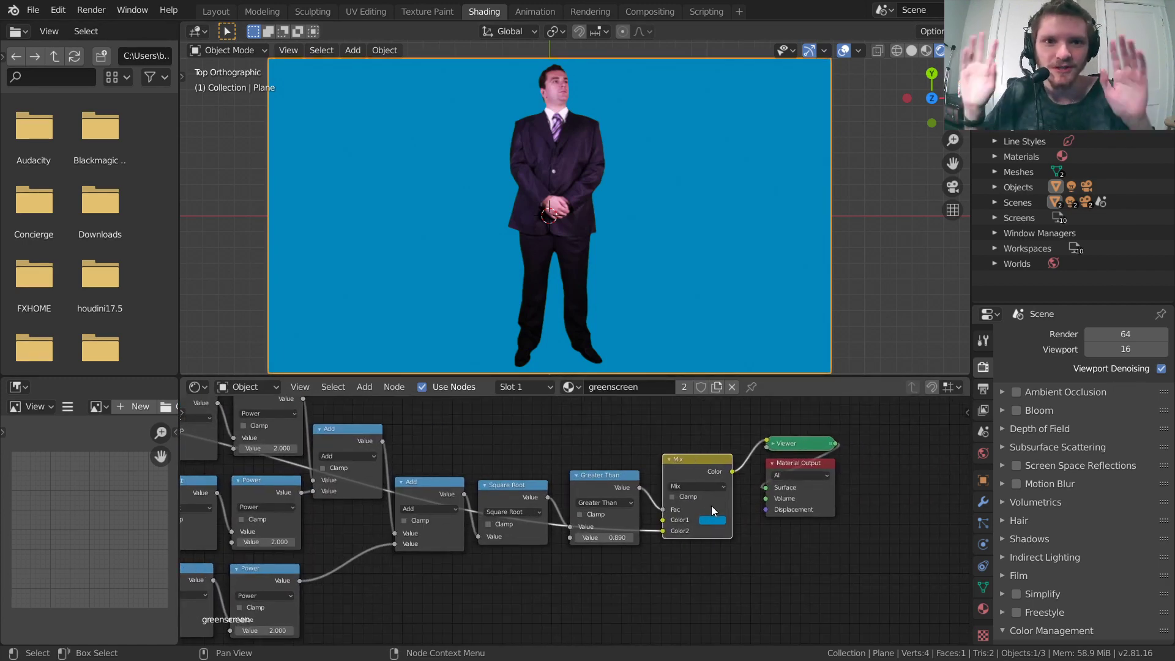
# Delete the Viewer node and connect the Mix node's color to the Material Output.
pyautogui.scroll(-2, 711, 506)
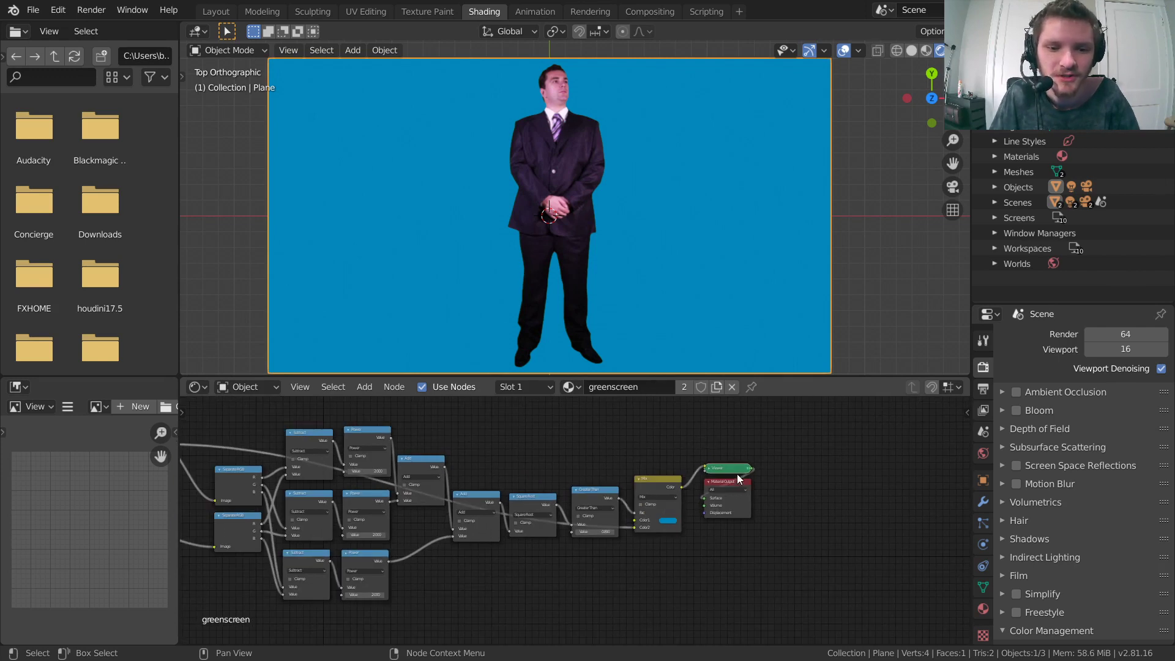
pyautogui.press('x')
pyautogui.keyDown('alt'); pyautogui.moveTo(659, 484); pyautogui.dragTo(722, 492, button='right'); pyautogui.keyUp('alt')
pyautogui.moveTo(502, 502); pyautogui.dragTo(605, 495, button='middle')
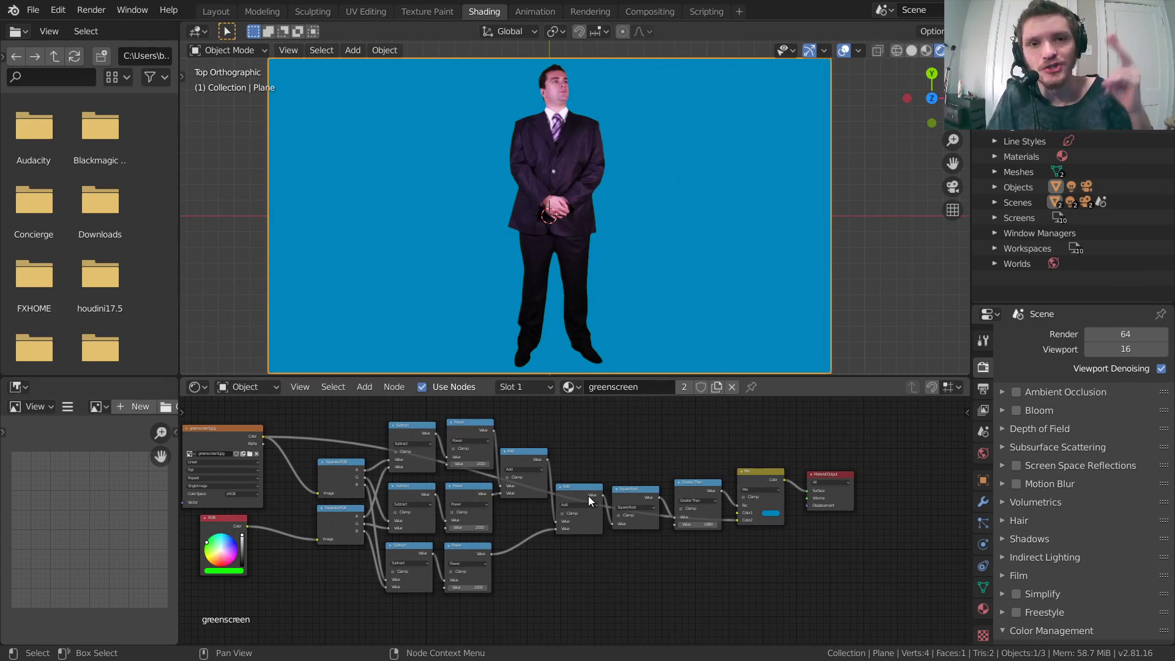
# Combine all nodes except the Material Output into a single node group.
pyautogui.keyDown('ctrl'); pyautogui.hscroll(-8, 484, 486); pyautogui.keyUp('ctrl')
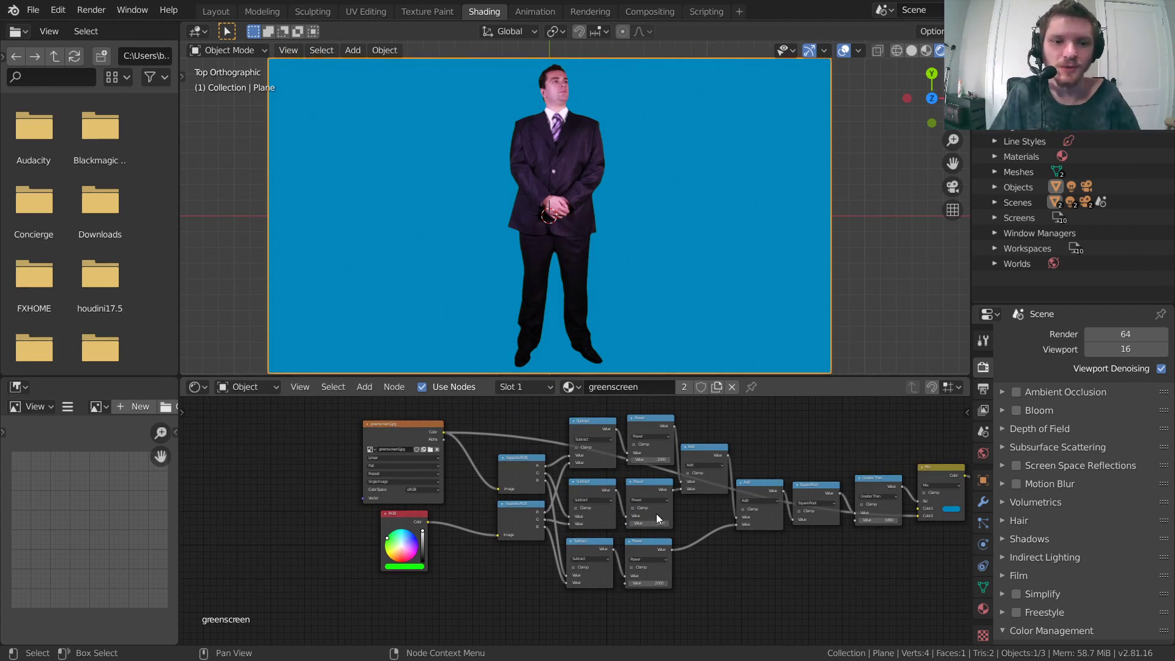
pyautogui.moveTo(686, 527); pyautogui.dragTo(501, 519, button='middle')
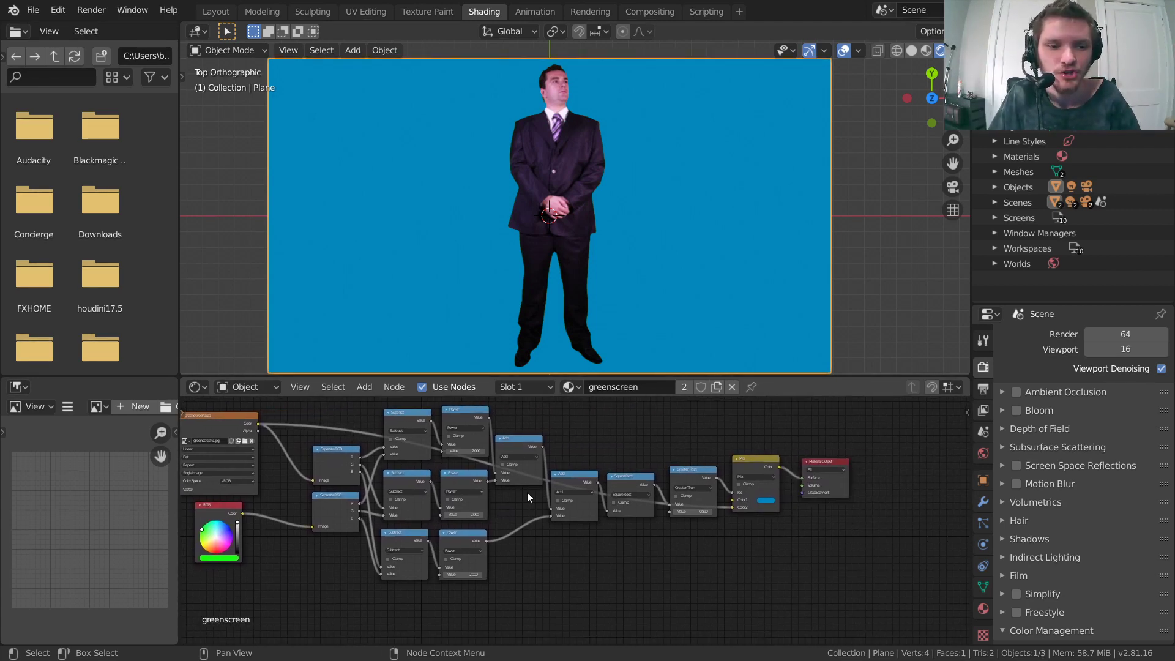
pyautogui.scroll(-1, 527, 492)
pyautogui.moveTo(340, 490); pyautogui.dragTo(357, 499, button='middle')
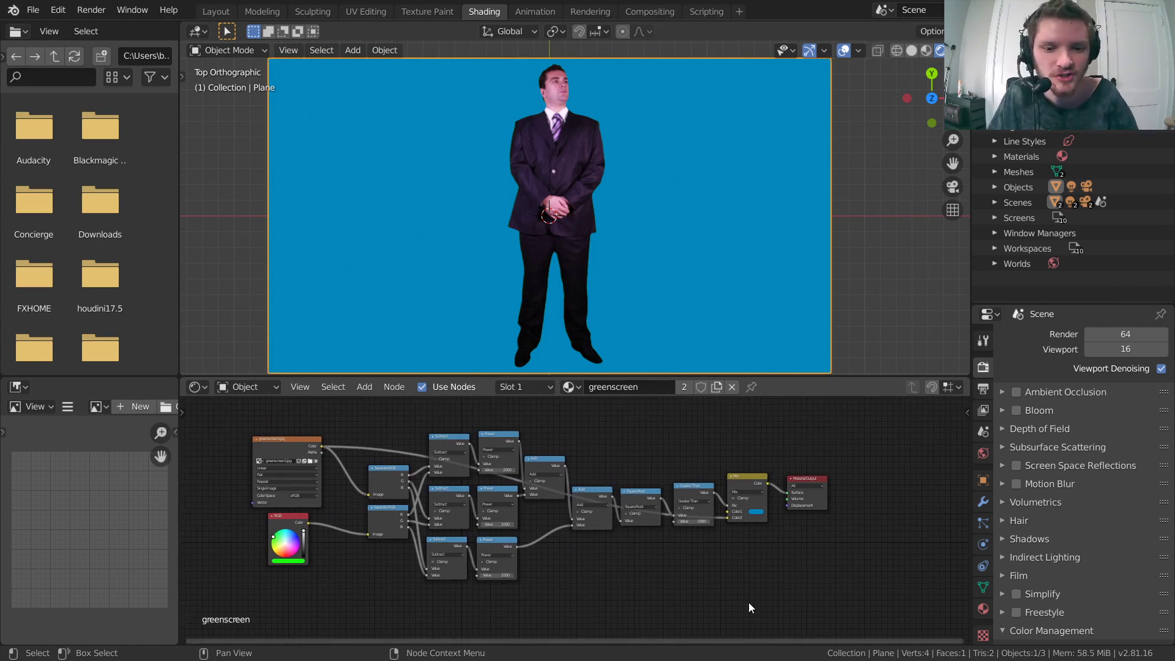
pyautogui.moveTo(747, 602); pyautogui.dragTo(246, 421)
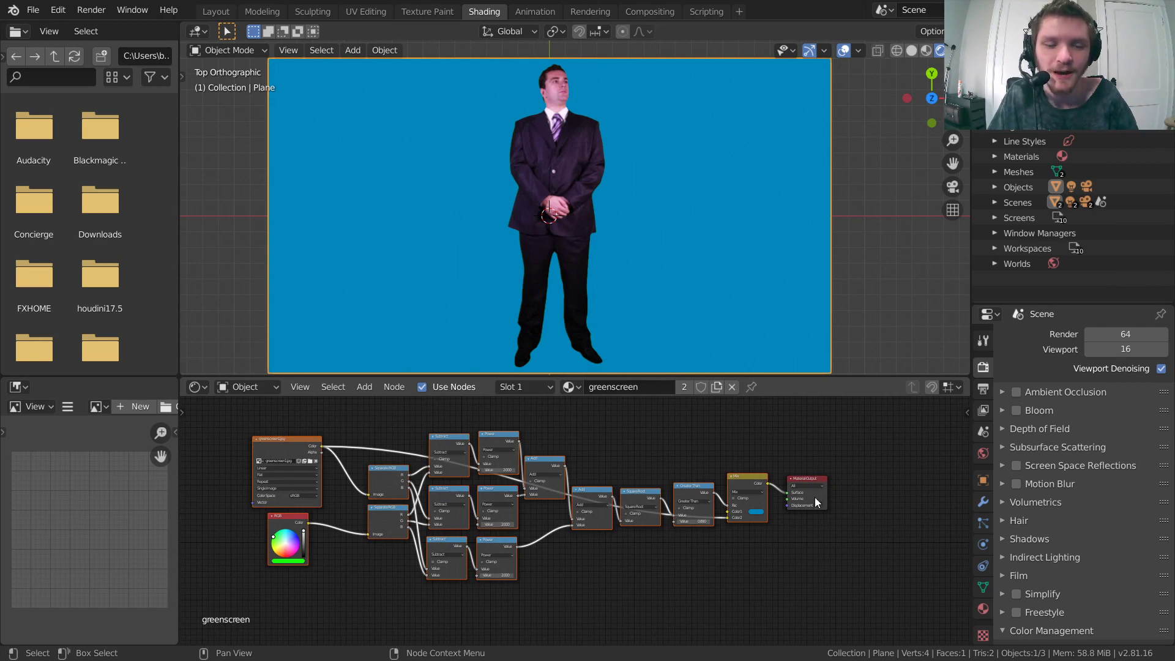
pyautogui.moveTo(814, 497); pyautogui.dragTo(890, 494, button='middle')
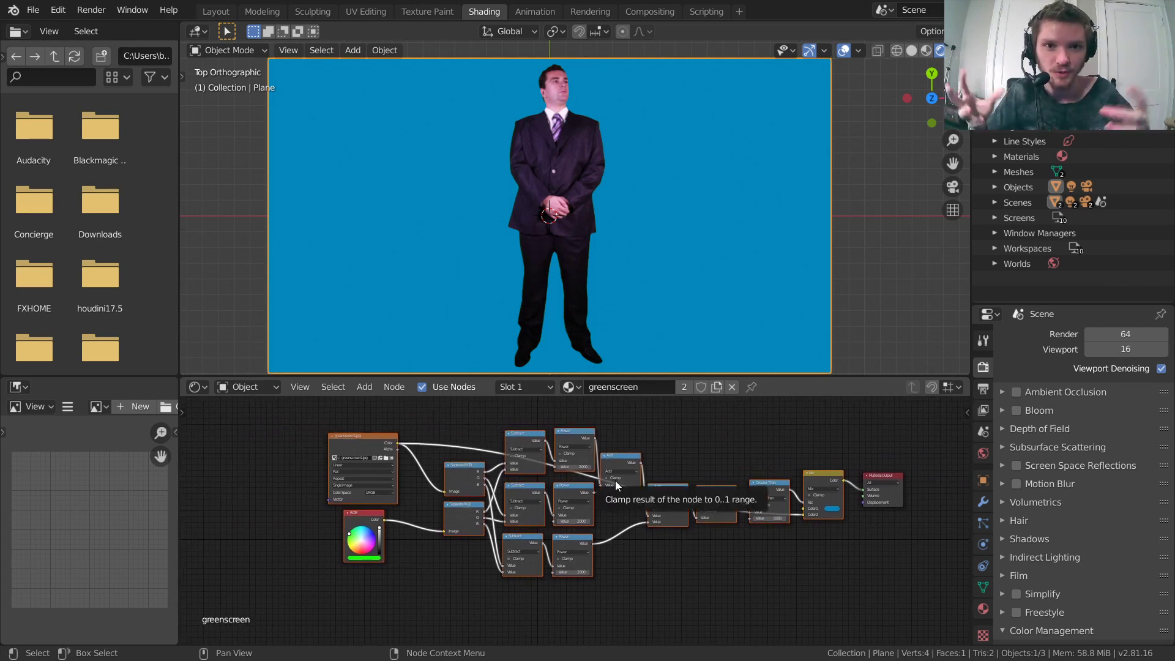
pyautogui.moveTo(837, 607); pyautogui.dragTo(329, 411)
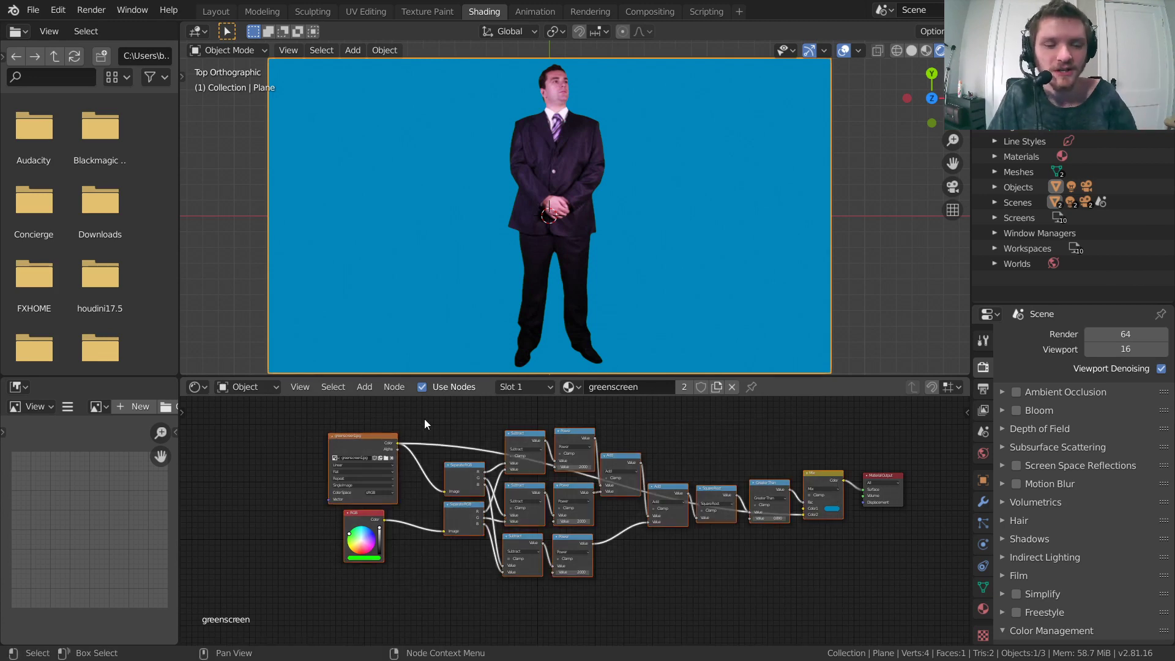
pyautogui.press('g')
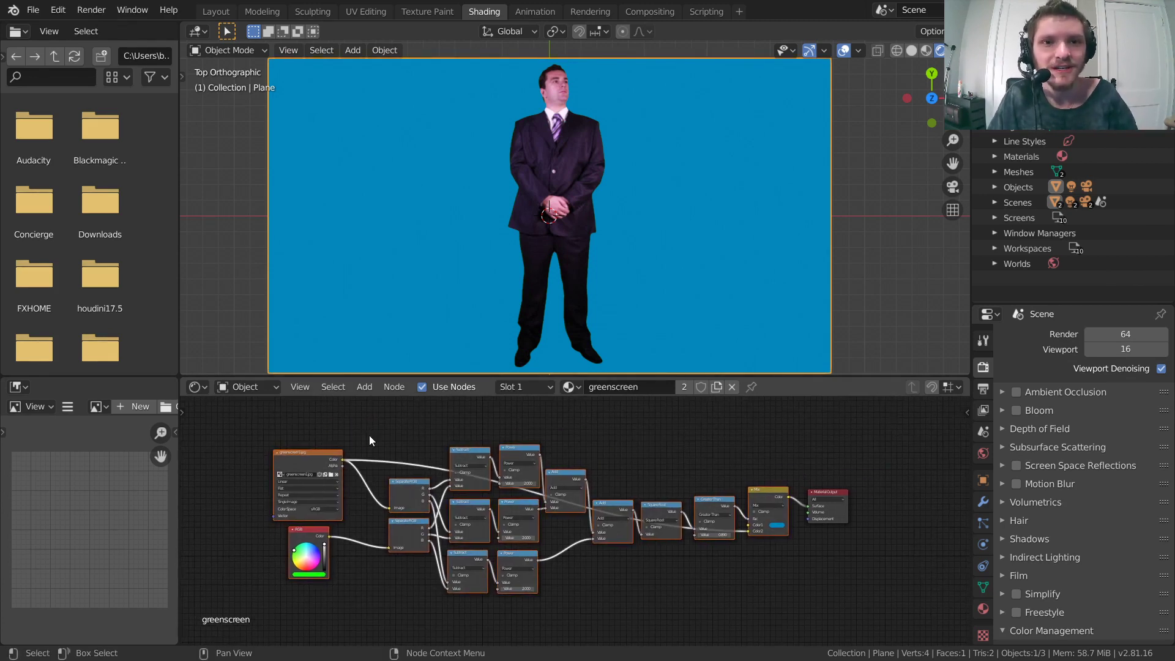
pyautogui.hotkey('ctrl', 'g')
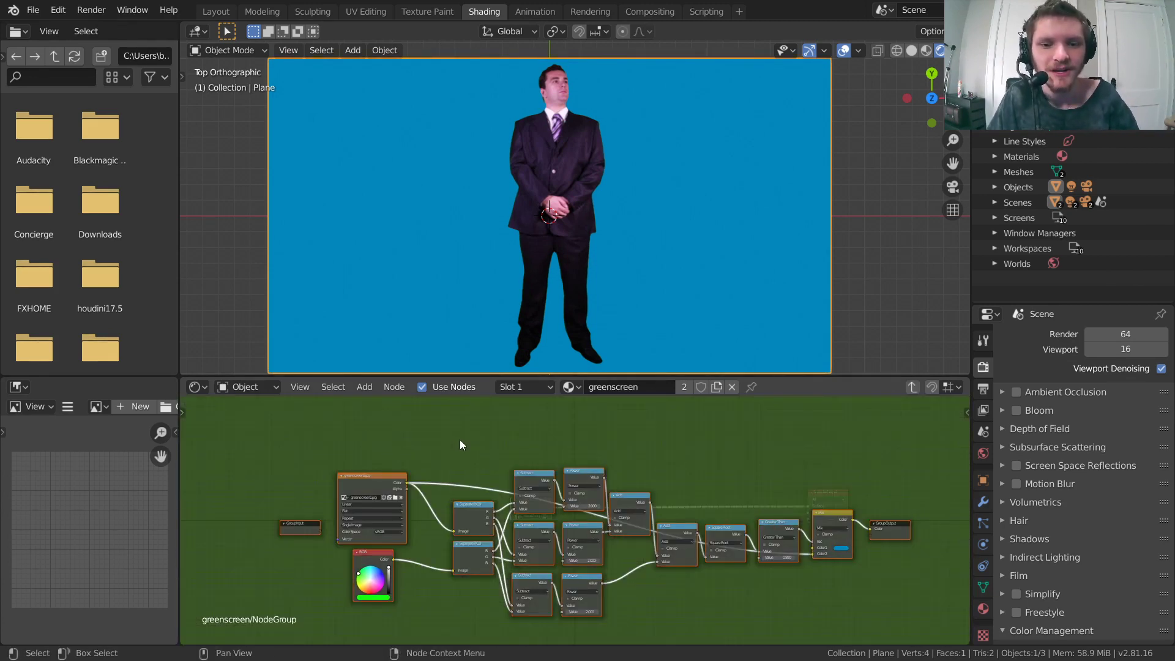
# Review the keying nodes inside the new node group and return to the parent material tree.
pyautogui.scroll(1, 550, 474)
pyautogui.moveTo(572, 485); pyautogui.dragTo(514, 442, button='middle')
pyautogui.scroll(-1, 514, 442)
pyautogui.scroll(-1, 516, 446)
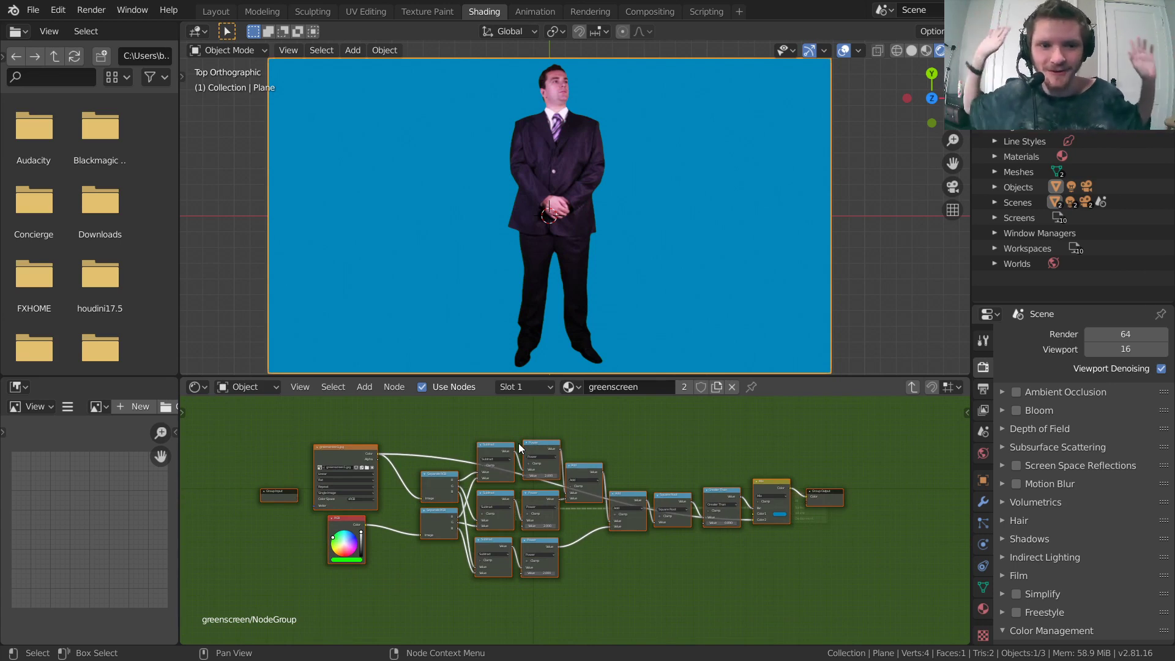
pyautogui.scroll(1, 515, 475)
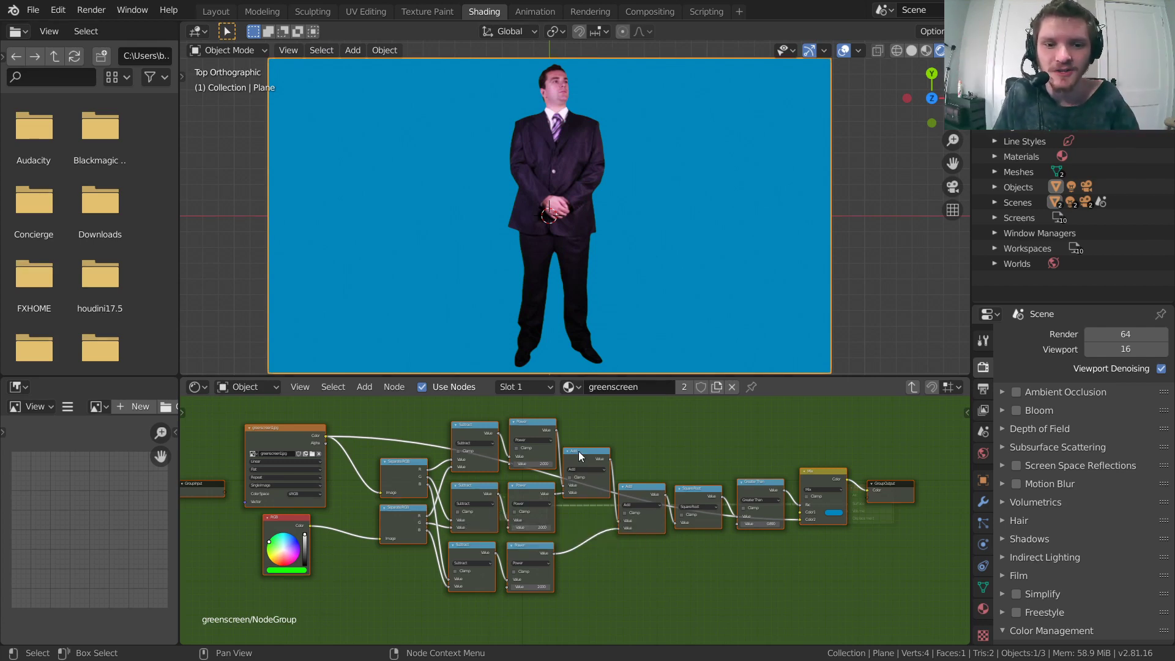
pyautogui.click(911, 387)
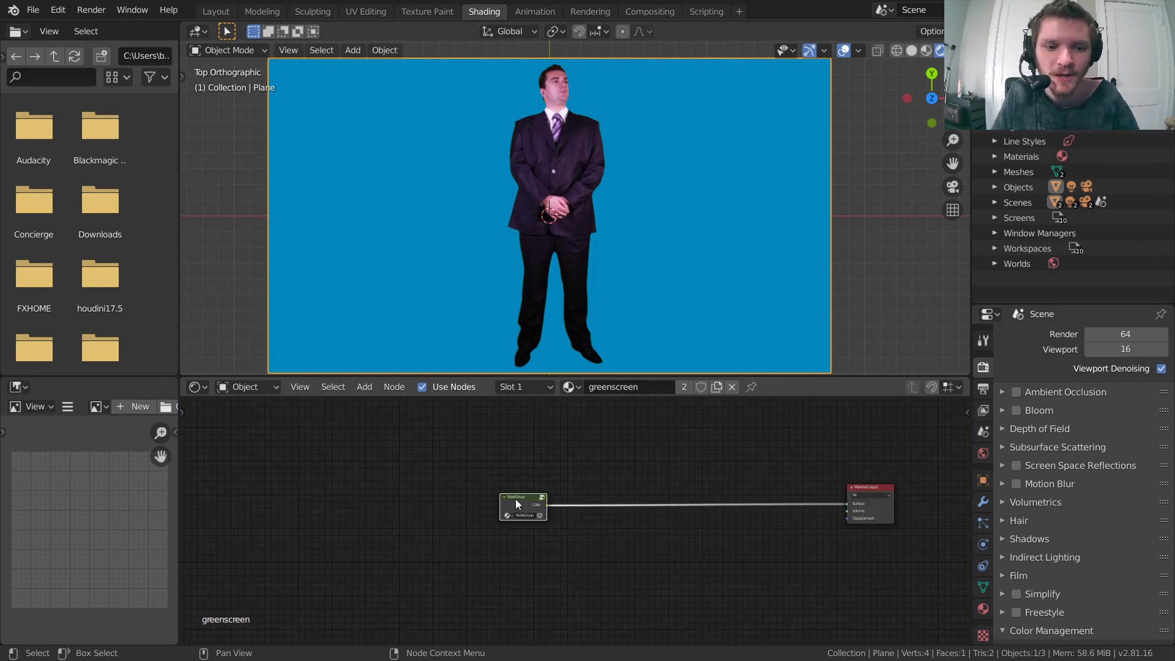
# Move the node group closer to the Material Output node.
pyautogui.moveTo(515, 499); pyautogui.dragTo(740, 481)
pyautogui.moveTo(741, 486); pyautogui.dragTo(499, 494, button='middle')
pyautogui.scroll(6, 637, 484)
pyautogui.scroll(2, 637, 483)
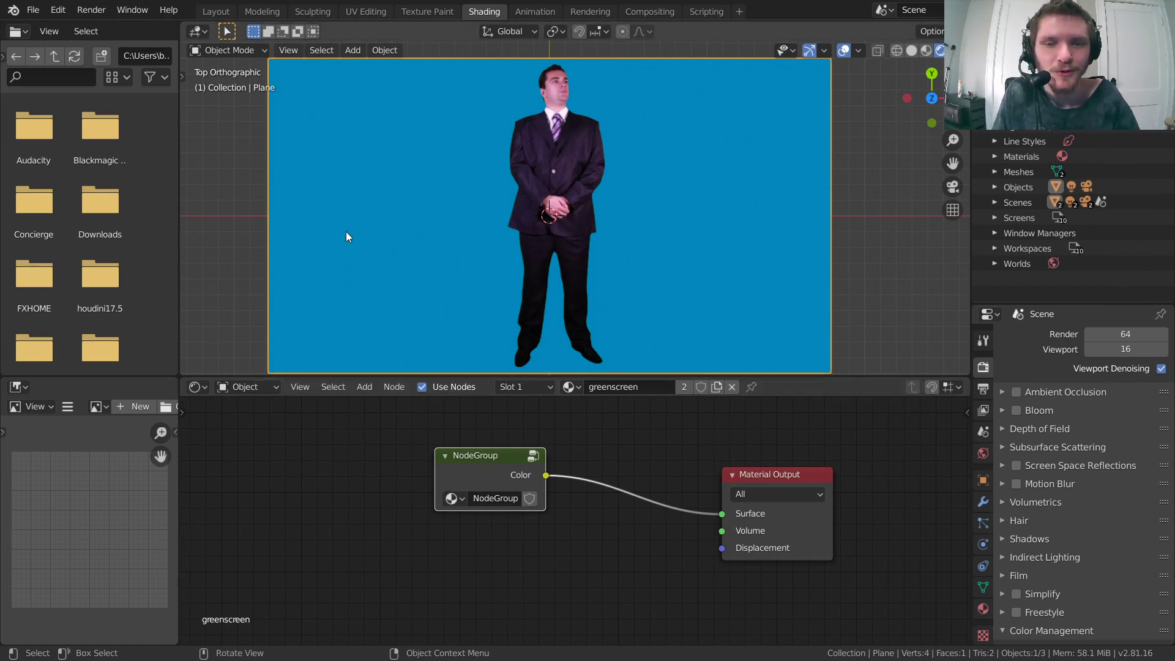
# Cut the link between the node group and the Material Output, and reconnect the group's Color to Surface.
pyautogui.moveTo(483, 447); pyautogui.dragTo(385, 444, button='middle')
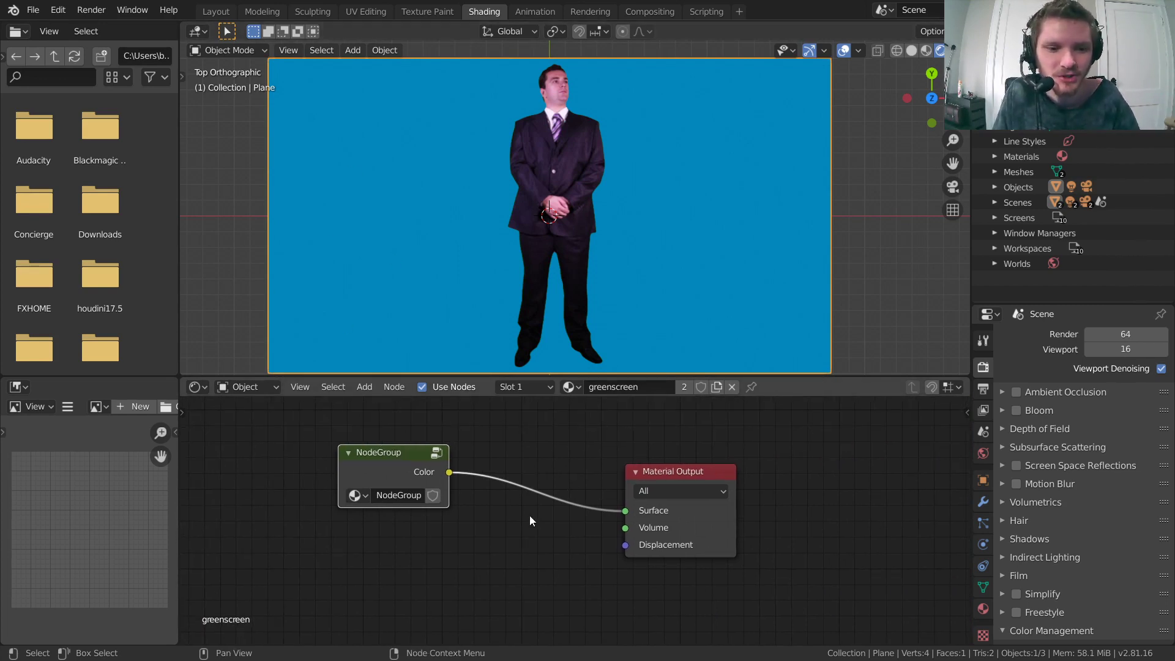
pyautogui.keyDown('ctrl'); pyautogui.moveTo(530, 515); pyautogui.dragTo(508, 398, button='right'); pyautogui.keyUp('ctrl')
pyautogui.moveTo(450, 472); pyautogui.dragTo(625, 510)
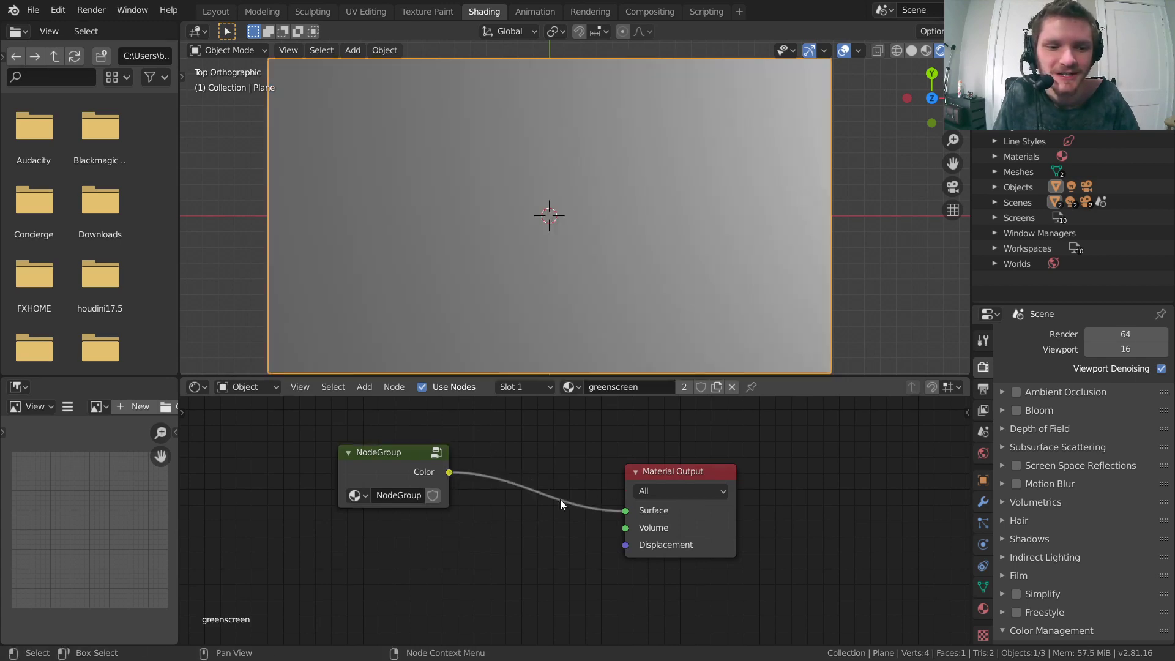
# Try a Math node set to Multiply by 2 between the node group and the Material Output, and remove it while keeping the link.
pyautogui.moveTo(406, 453); pyautogui.dragTo(452, 459)
pyautogui.hotkey('shift', 'a')
pyautogui.click(563, 430)
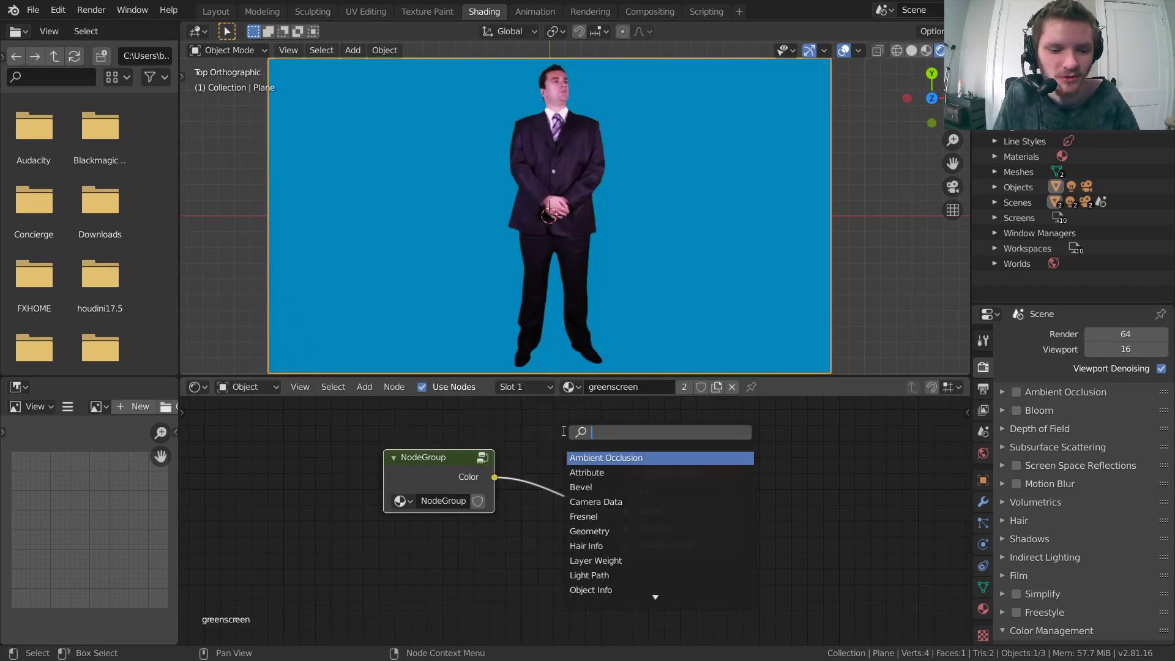
pyautogui.write('math')
pyautogui.press('Return')
pyautogui.click(589, 508)
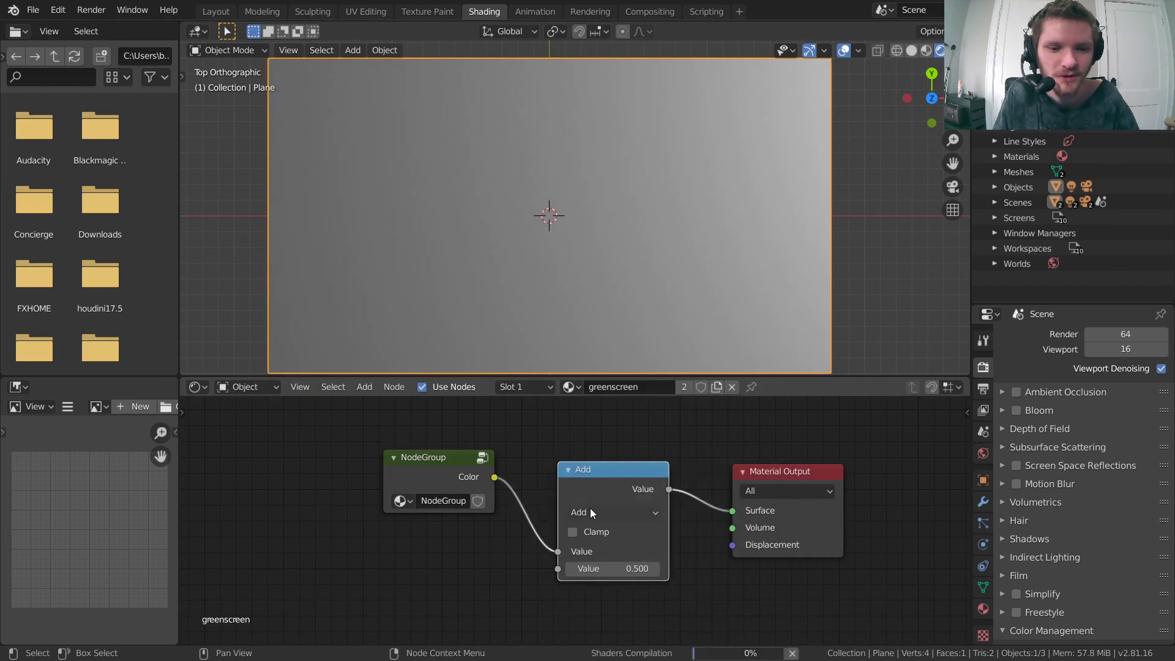
pyautogui.click(590, 512)
pyautogui.click(596, 478)
pyautogui.doubleClick(614, 568)
pyautogui.write('2')
pyautogui.press('Return')
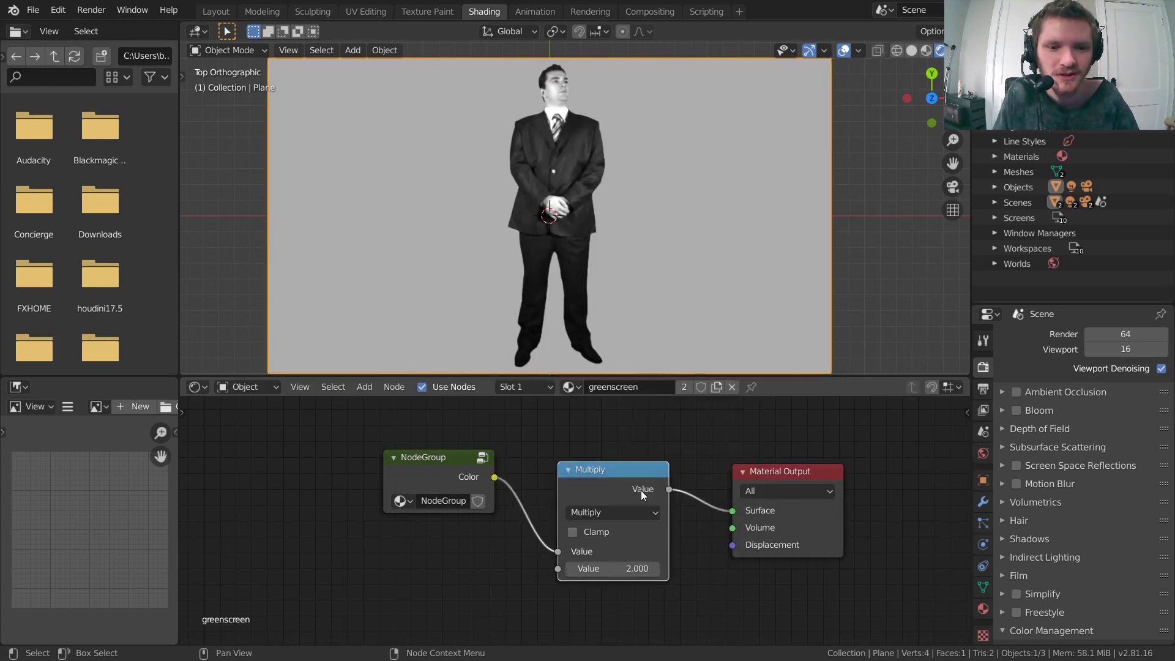
pyautogui.hotkey('ctrl', 'x')
# Reposition the node group nearer to the Material Output.
pyautogui.moveTo(457, 456); pyautogui.dragTo(498, 445)
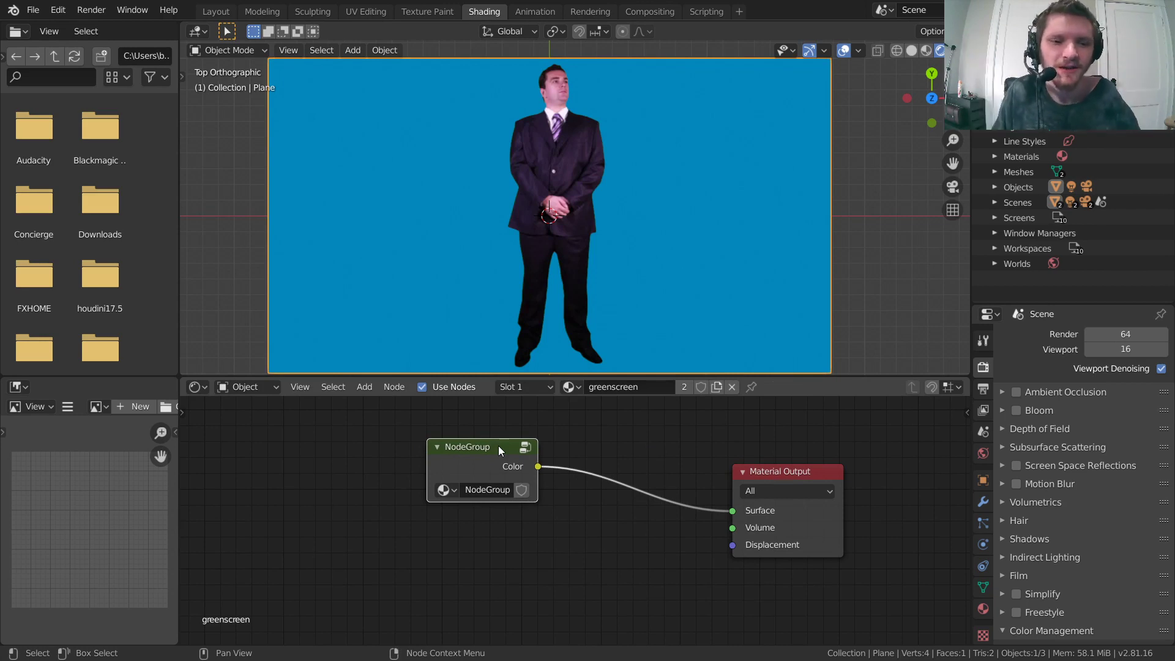
pyautogui.moveTo(499, 446); pyautogui.dragTo(535, 438)
pyautogui.moveTo(554, 465); pyautogui.dragTo(538, 499, button='middle')
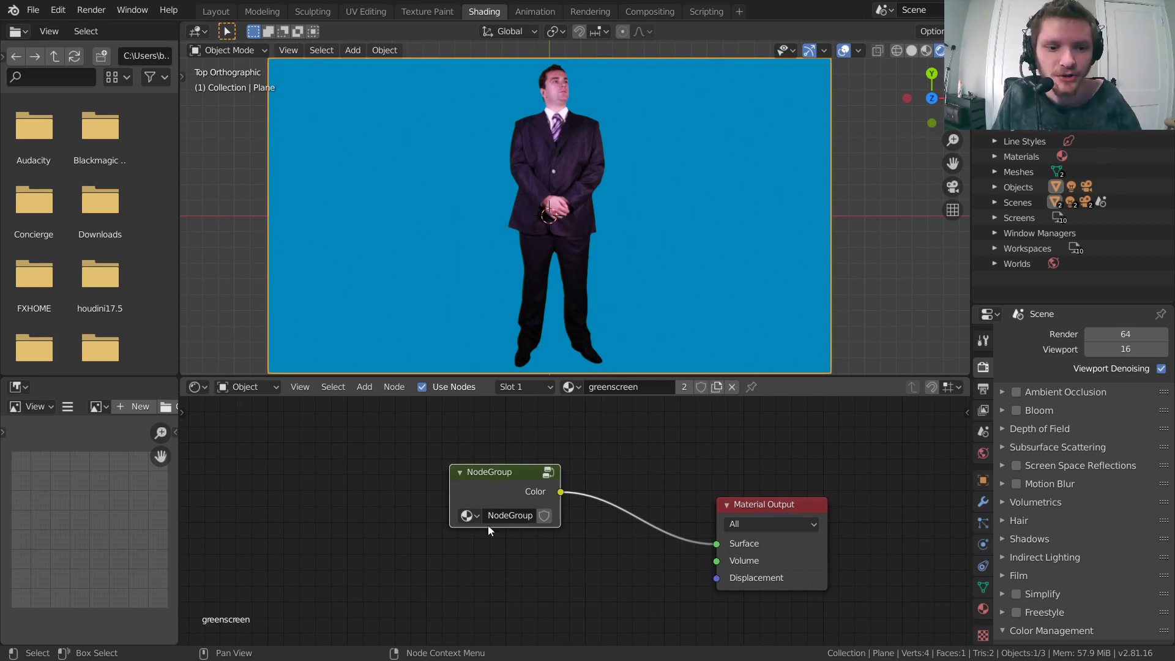
# Expand the Node Groups data in the Outliner and rename the node group to greenscreen.
pyautogui.scroll(2, 478, 521)
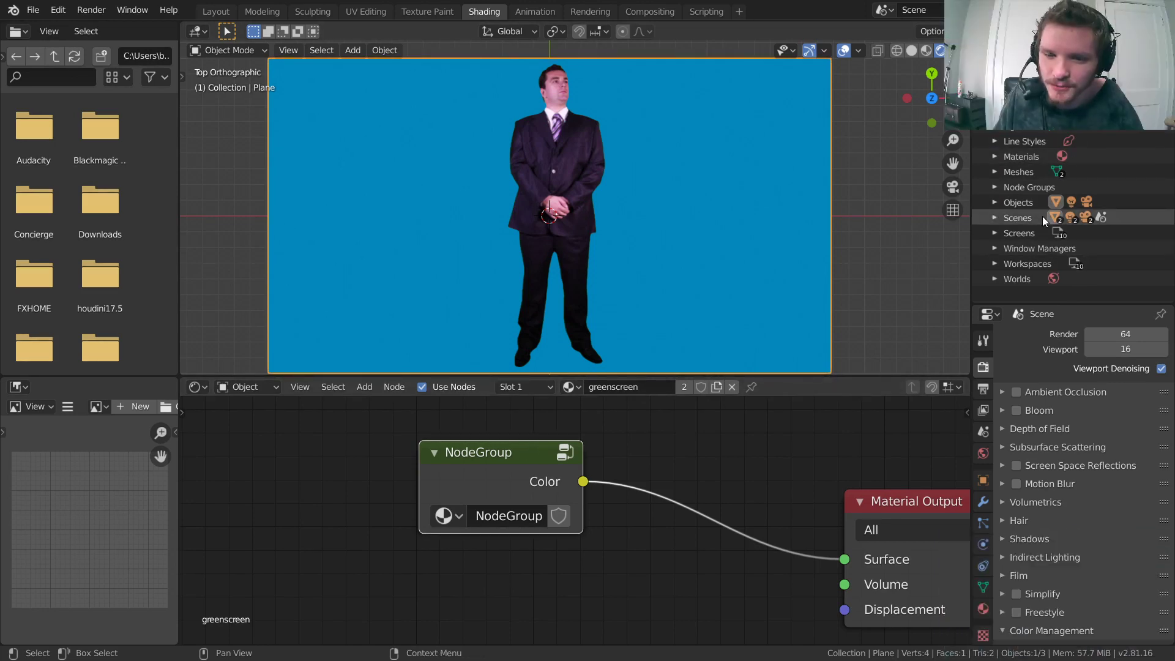
pyautogui.click(995, 186)
pyautogui.click(1054, 202)
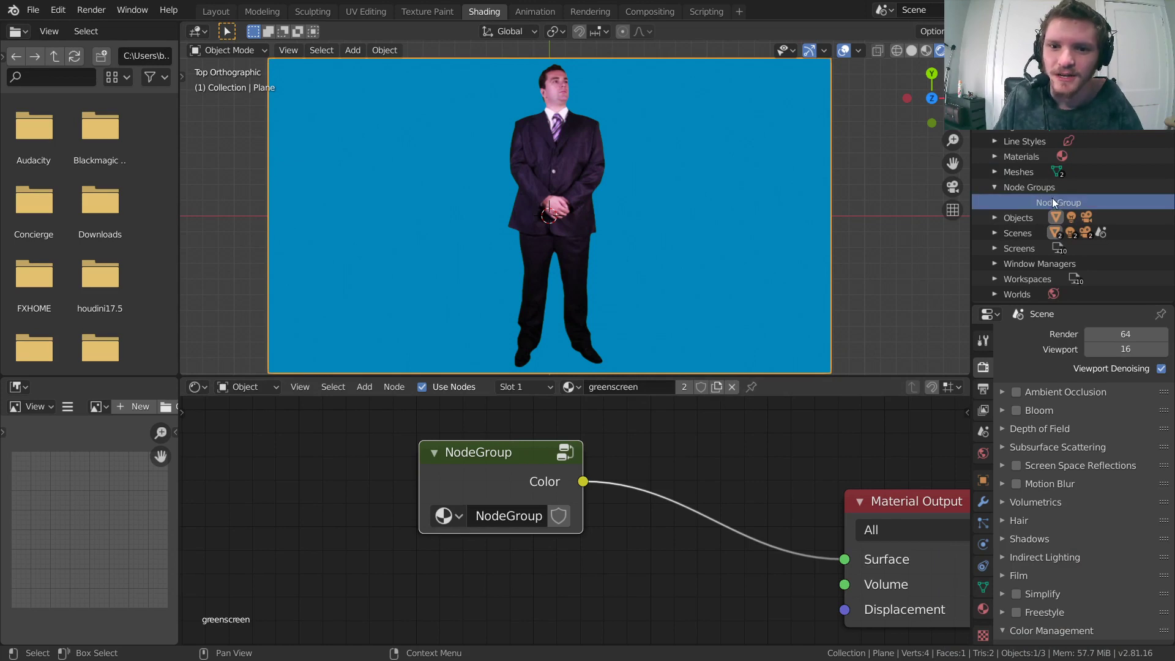
pyautogui.doubleClick(511, 517)
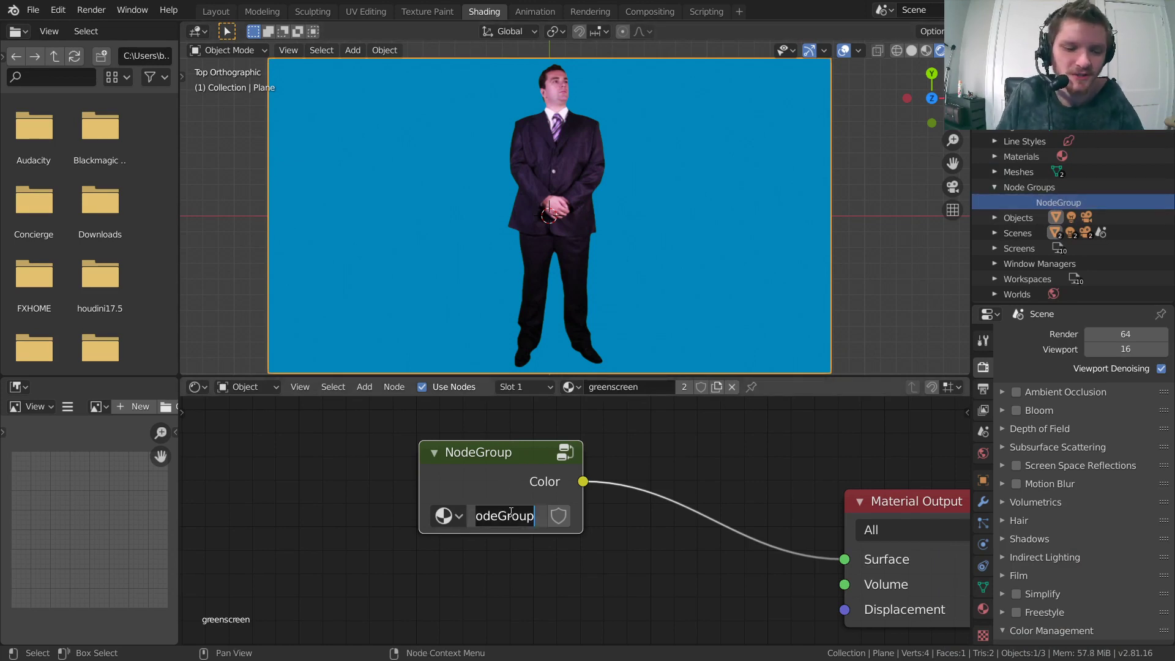
pyautogui.write('greenscreen')
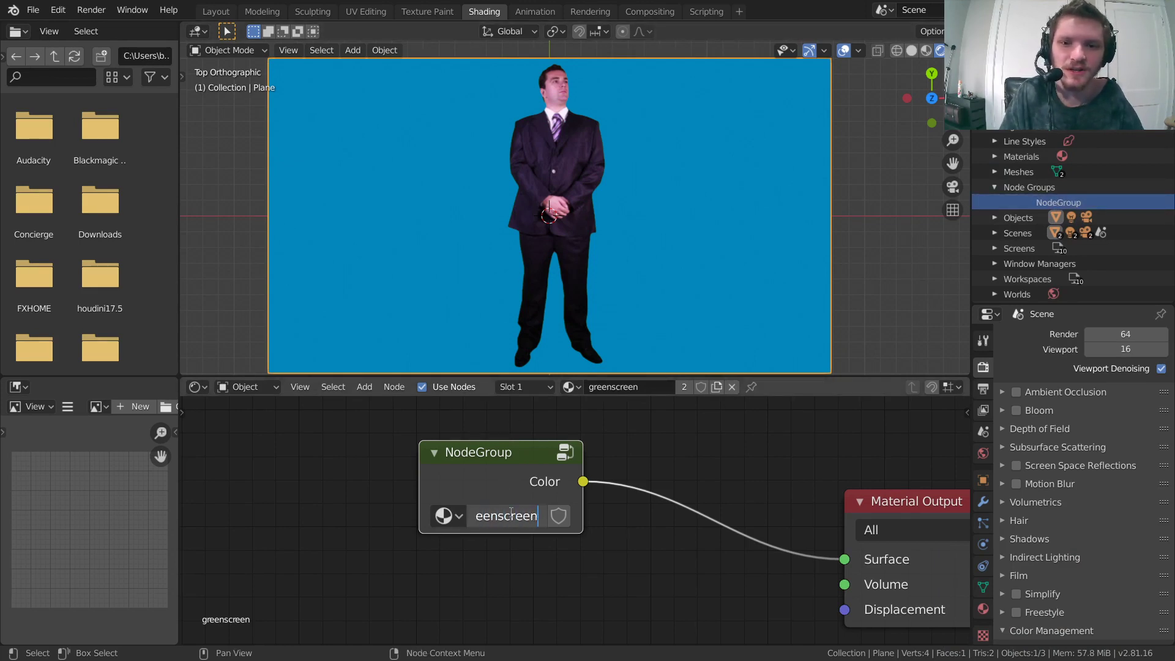
pyautogui.press('Return')
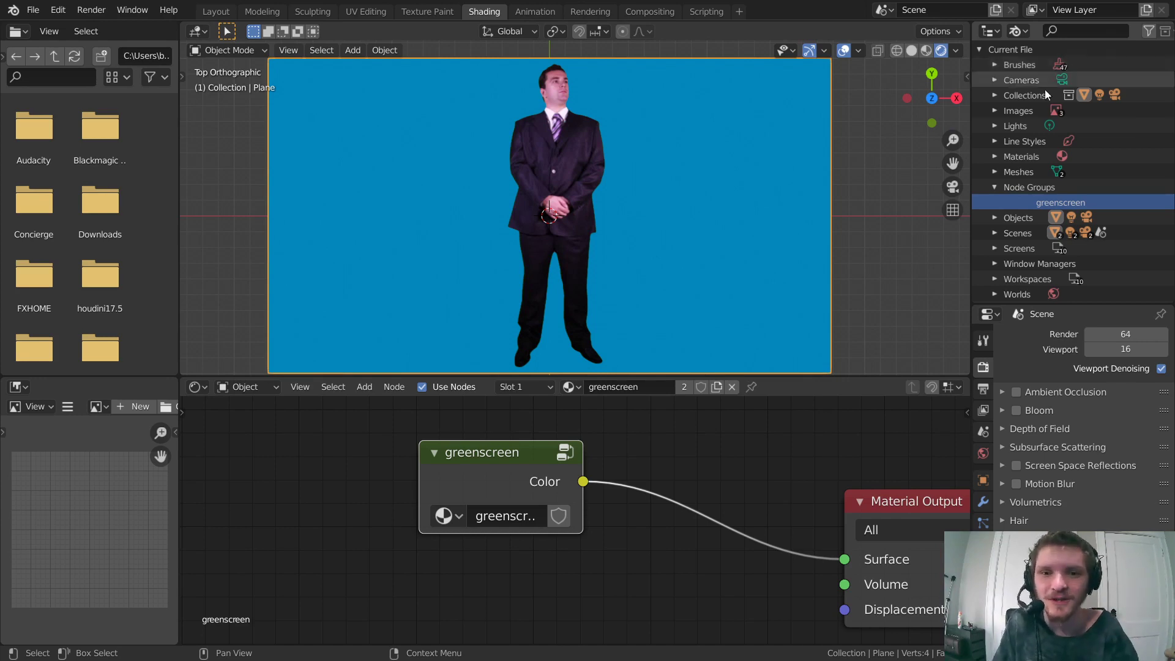
# Open the greenscreen node group to view its contents, and return to the parent material tree.
pyautogui.moveTo(542, 455)
pyautogui.mouseDown(button='middle')
pyautogui.moveTo(524, 466)
pyautogui.moveTo(547, 444)
pyautogui.mouseUp(button='middle')
pyautogui.scroll(-2, 465, 469)
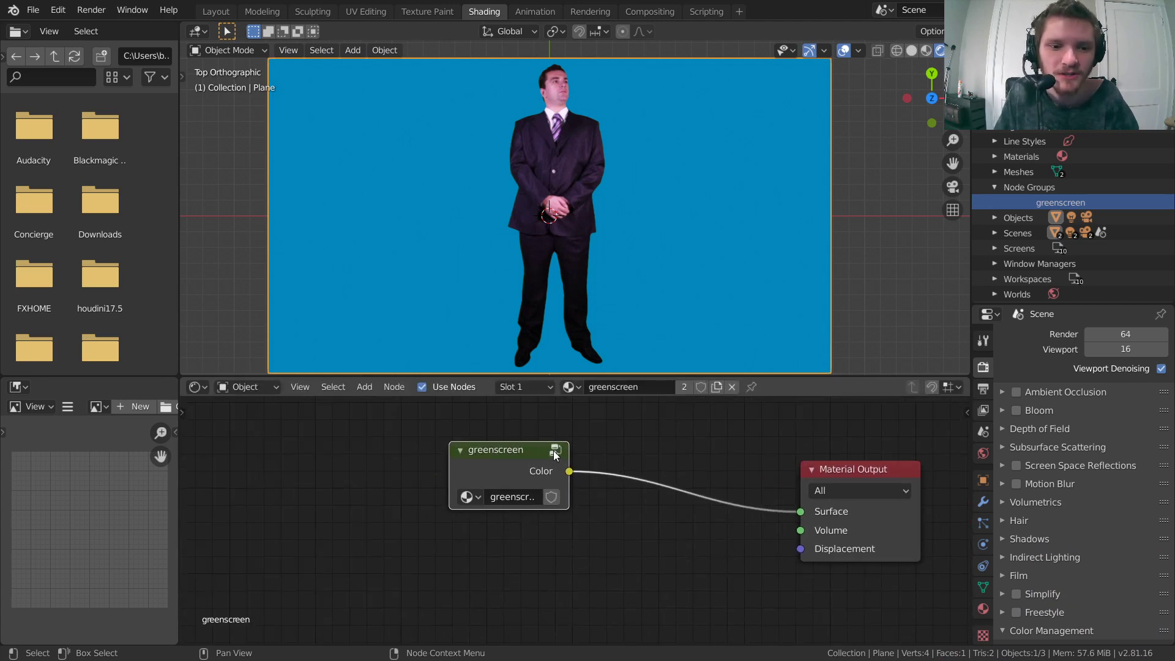
pyautogui.click(554, 451)
pyautogui.press('Home')
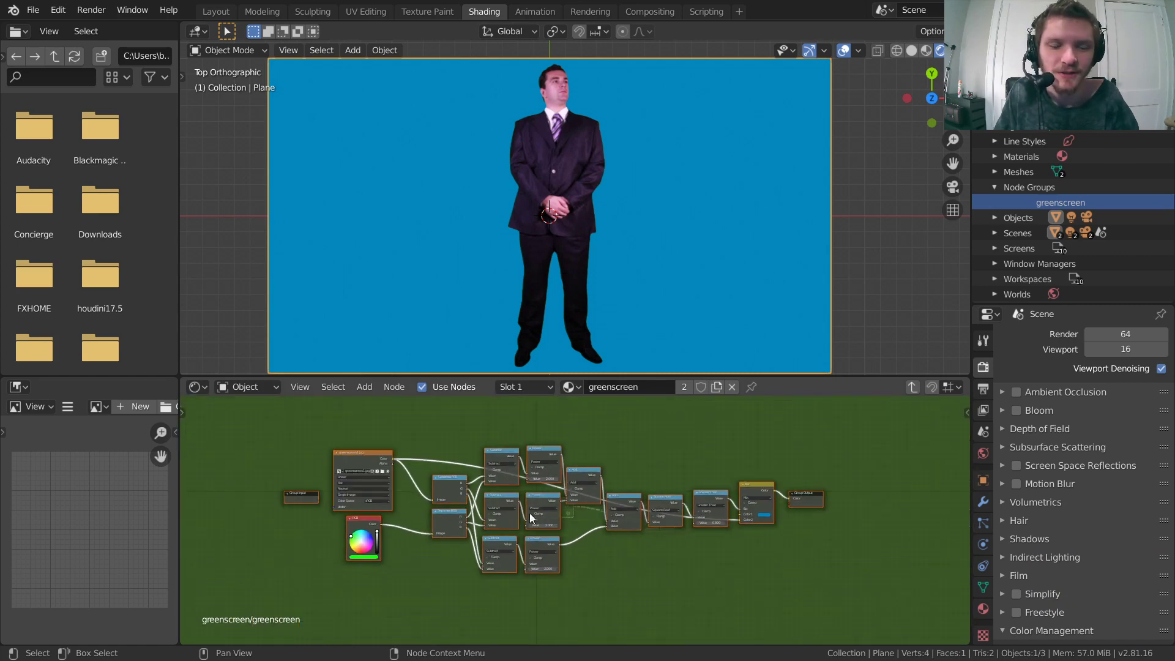
pyautogui.click(907, 391)
pyautogui.scroll(5, 545, 546)
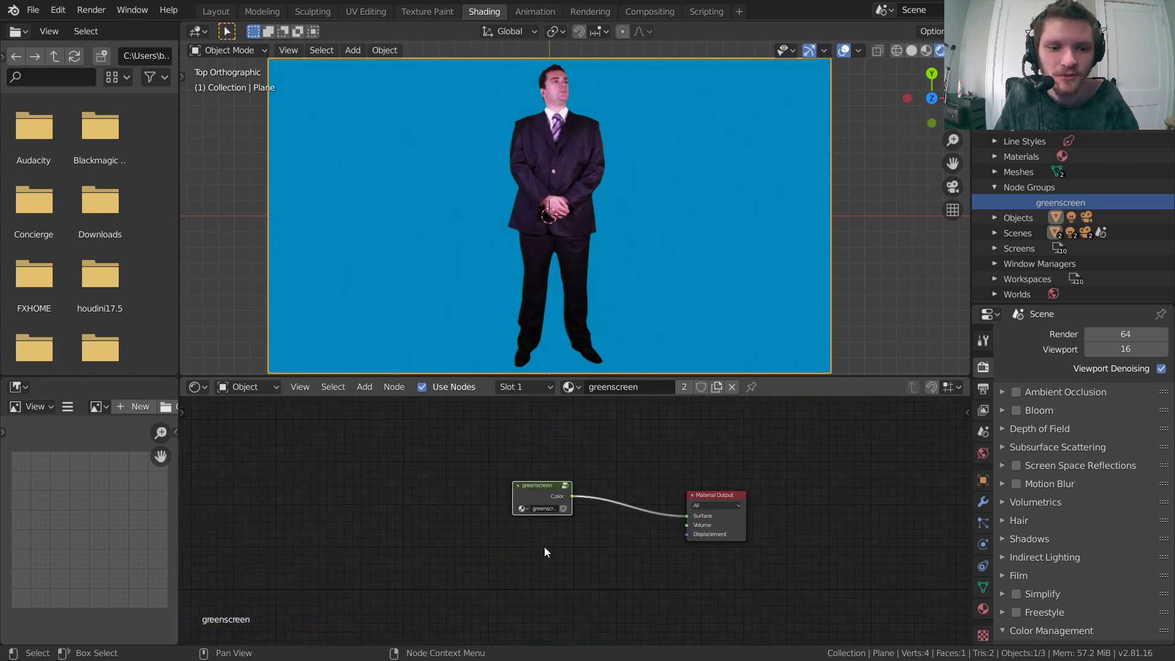
# Ungroup the greenscreen node group and move the Material Output next to the Mix node.
pyautogui.rightClick(538, 481)
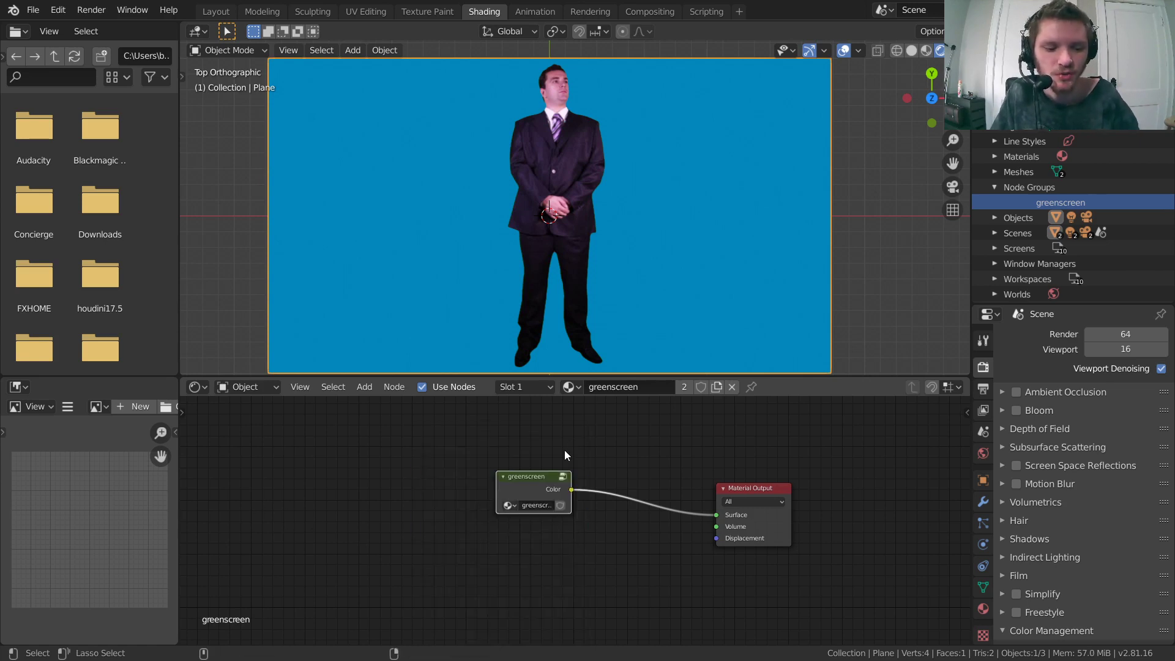
pyautogui.hotkey('ctrl', 'alt', 'g')
pyautogui.scroll(-5, 652, 461)
pyautogui.moveTo(774, 487); pyautogui.dragTo(579, 494)
pyautogui.moveTo(525, 578); pyautogui.dragTo(722, 566, button='middle')
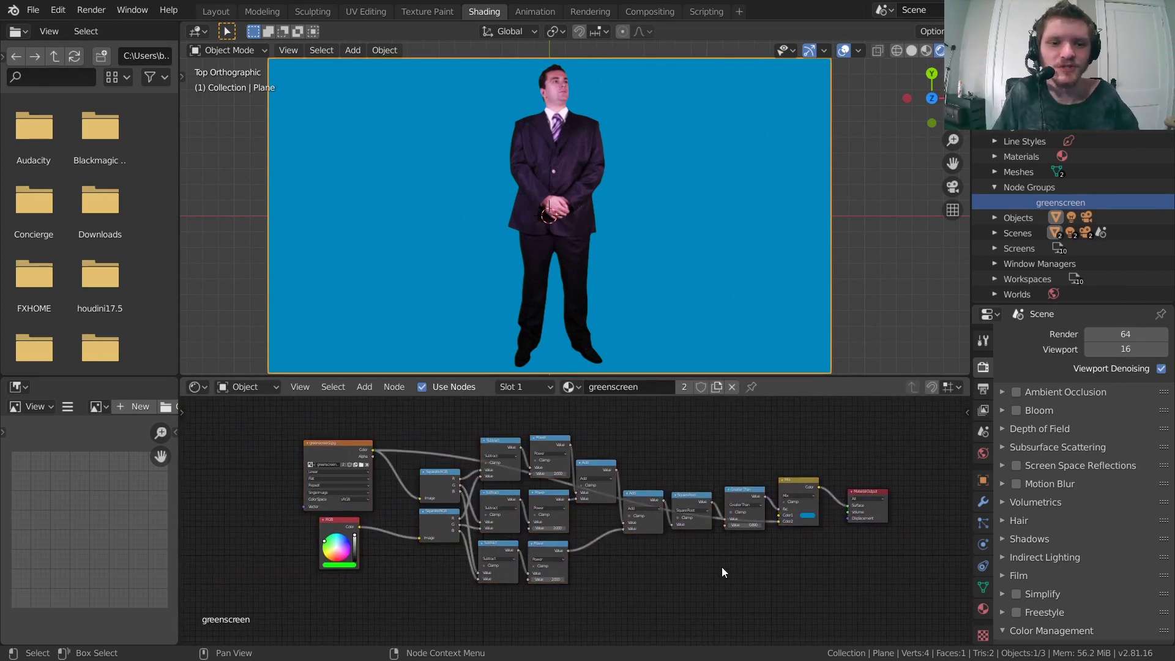
# Move the image texture node and the green RGB node farther away from the two Separate RGB nodes.
pyautogui.scroll(2, 728, 553)
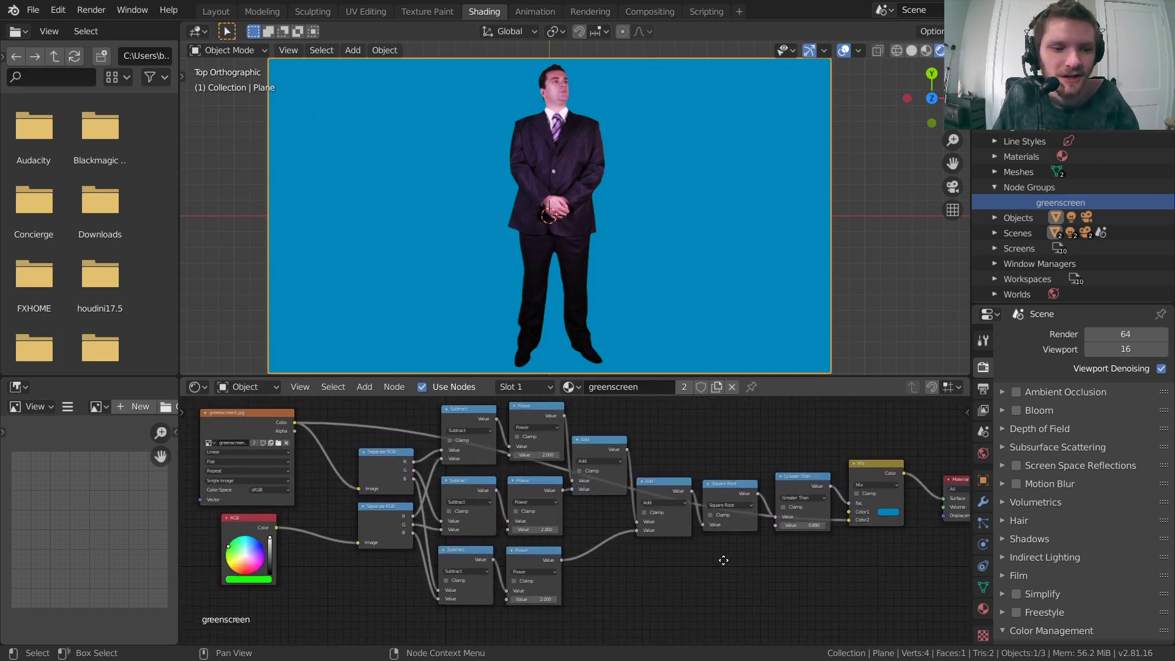
pyautogui.moveTo(728, 559); pyautogui.dragTo(652, 547, button='middle')
pyautogui.scroll(-2, 652, 550)
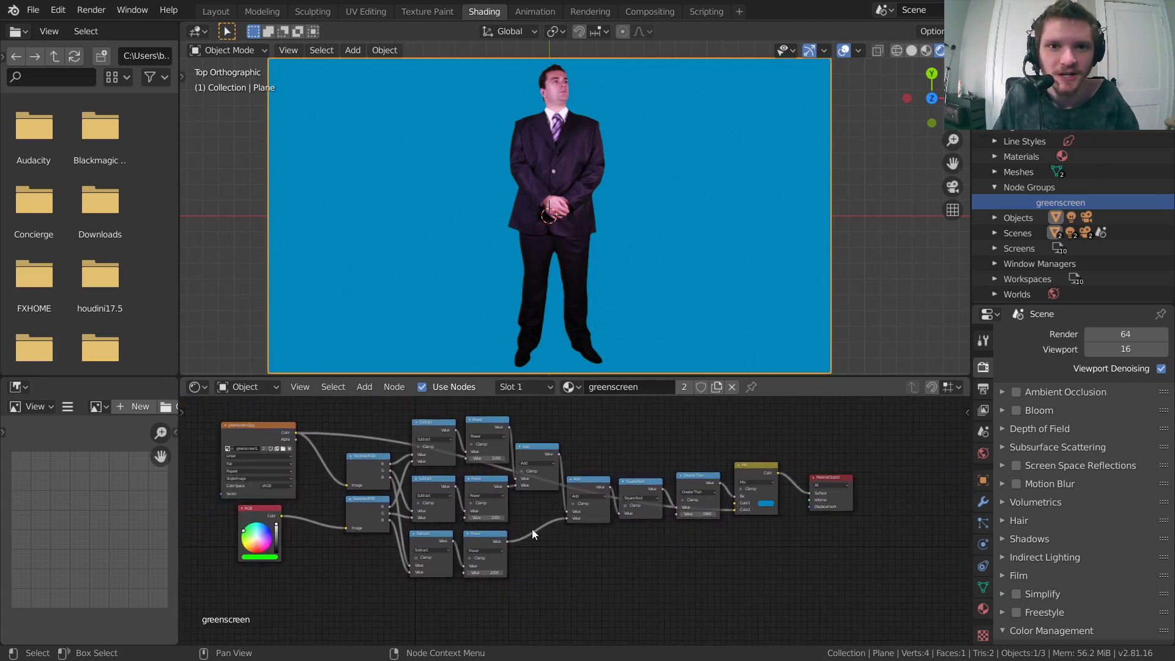
pyautogui.moveTo(531, 528); pyautogui.dragTo(567, 527, button='middle')
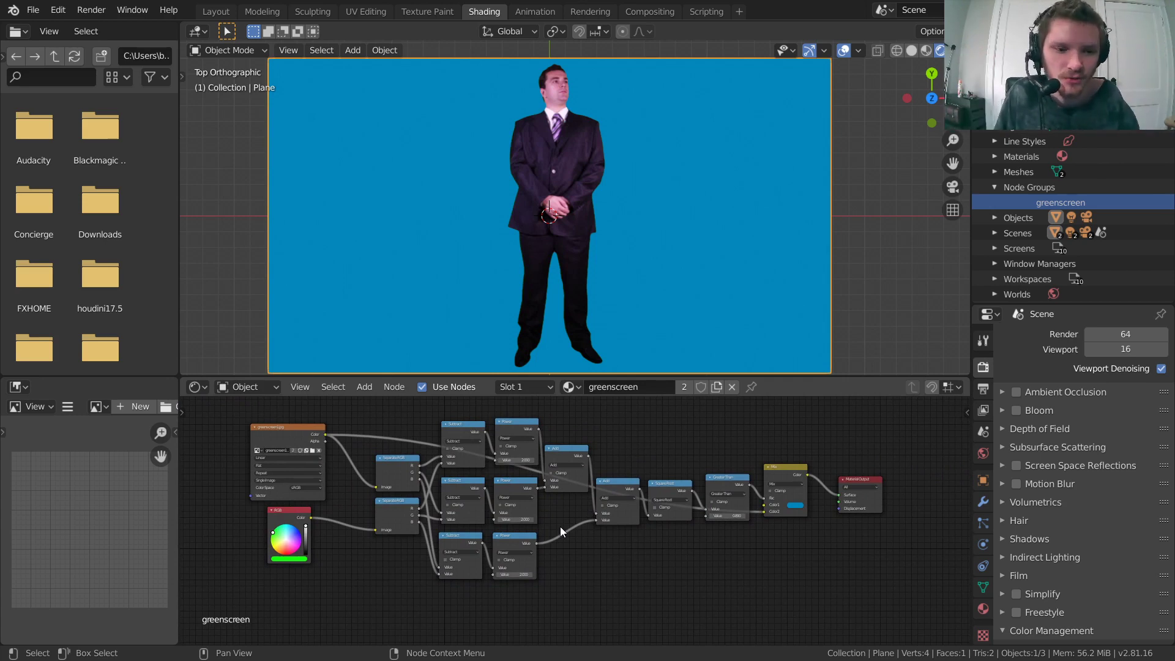
pyautogui.scroll(2, 559, 527)
pyautogui.moveTo(430, 496); pyautogui.dragTo(659, 535, button='middle')
pyautogui.moveTo(446, 446); pyautogui.dragTo(344, 418)
pyautogui.moveTo(416, 542); pyautogui.dragTo(303, 519)
# Group all nodes except the image texture, RGB and Material Output nodes, and return to the parent material tree.
pyautogui.scroll(-1, 369, 516)
pyautogui.scroll(-3, 546, 513)
pyautogui.moveTo(548, 513); pyautogui.dragTo(428, 493, button='middle')
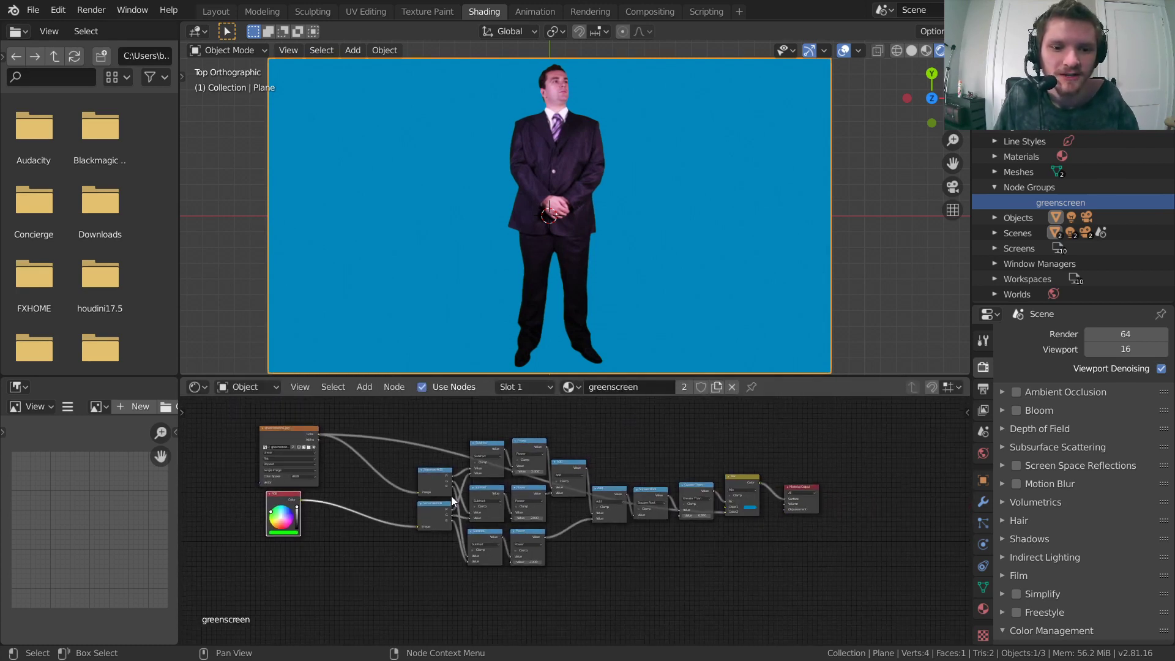
pyautogui.moveTo(756, 588); pyautogui.dragTo(404, 423)
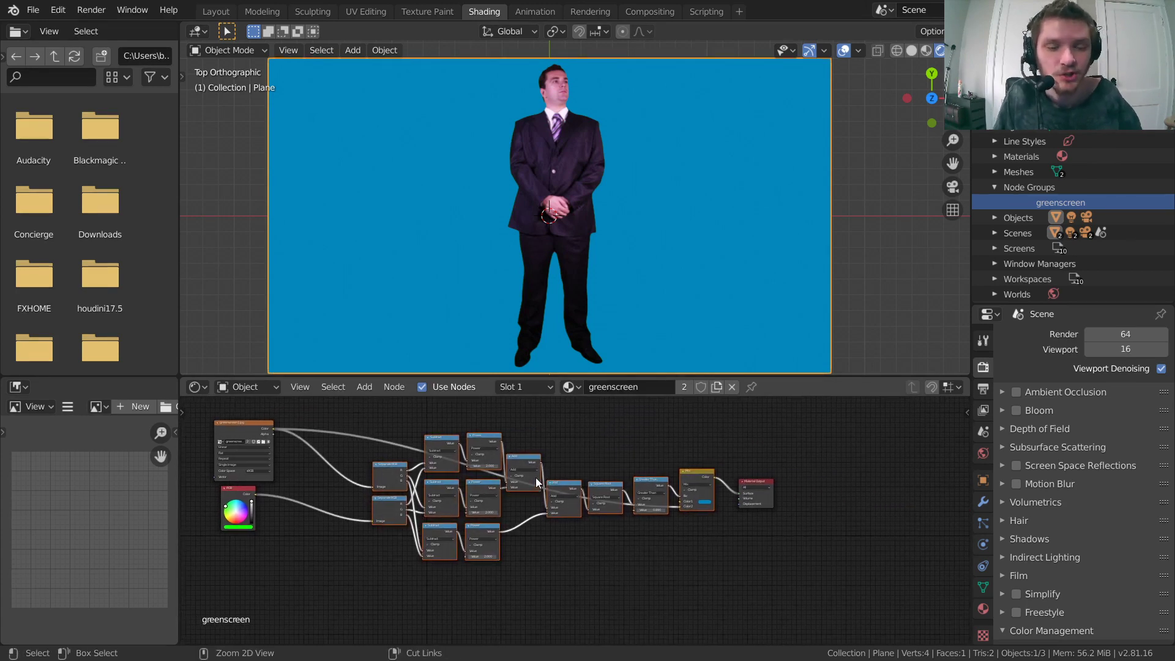
pyautogui.hotkey('ctrl', 'g')
pyautogui.click(908, 386)
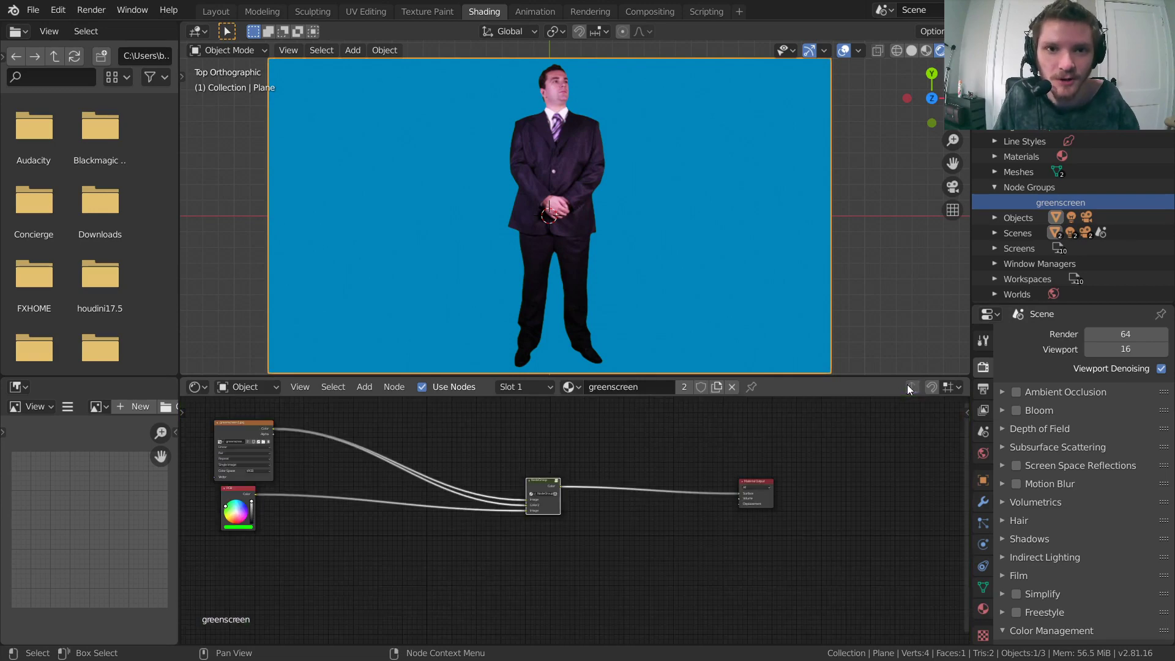
# Move the node group next to the Material Output and bring the image texture and RGB nodes closer to the group.
pyautogui.press('g')
pyautogui.click(684, 464)
pyautogui.moveTo(420, 527); pyautogui.dragTo(209, 429)
pyautogui.press('g')
pyautogui.click(568, 449)
pyautogui.scroll(6, 738, 482)
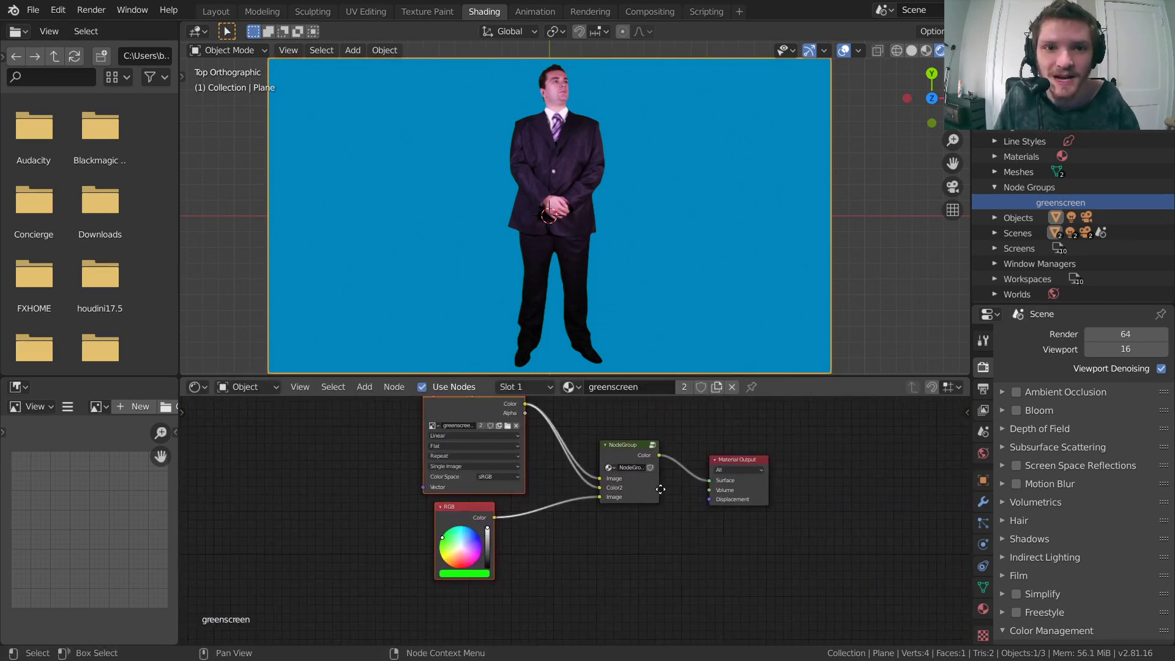
pyautogui.moveTo(637, 465); pyautogui.dragTo(560, 538, button='middle')
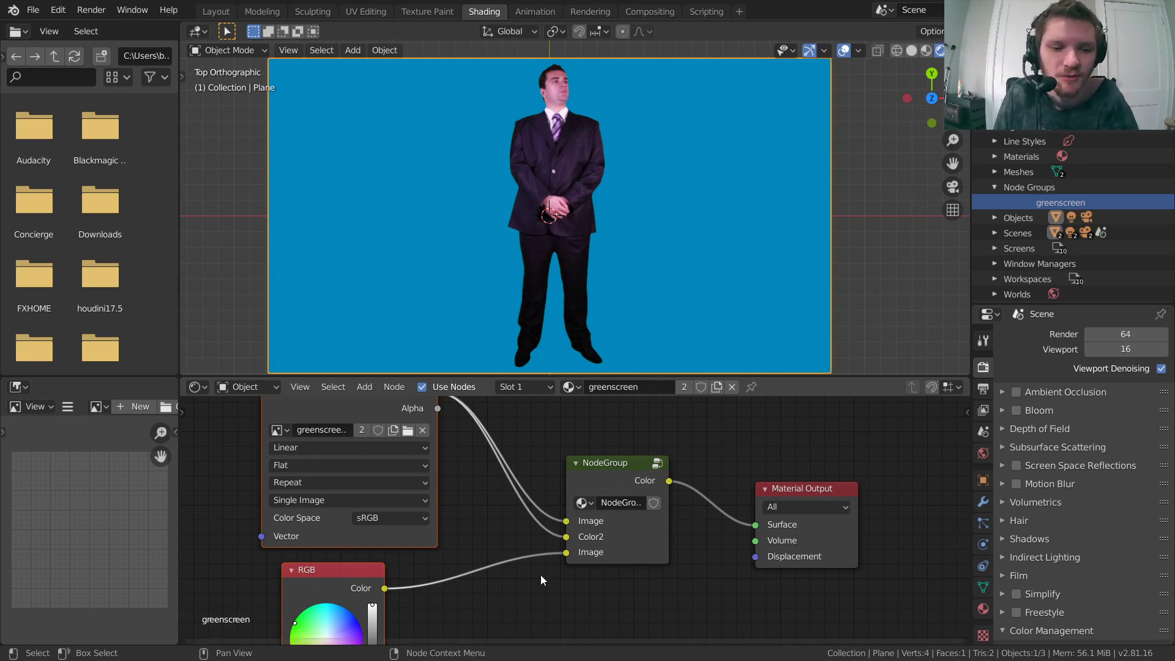
pyautogui.moveTo(541, 575); pyautogui.dragTo(563, 534, button='middle')
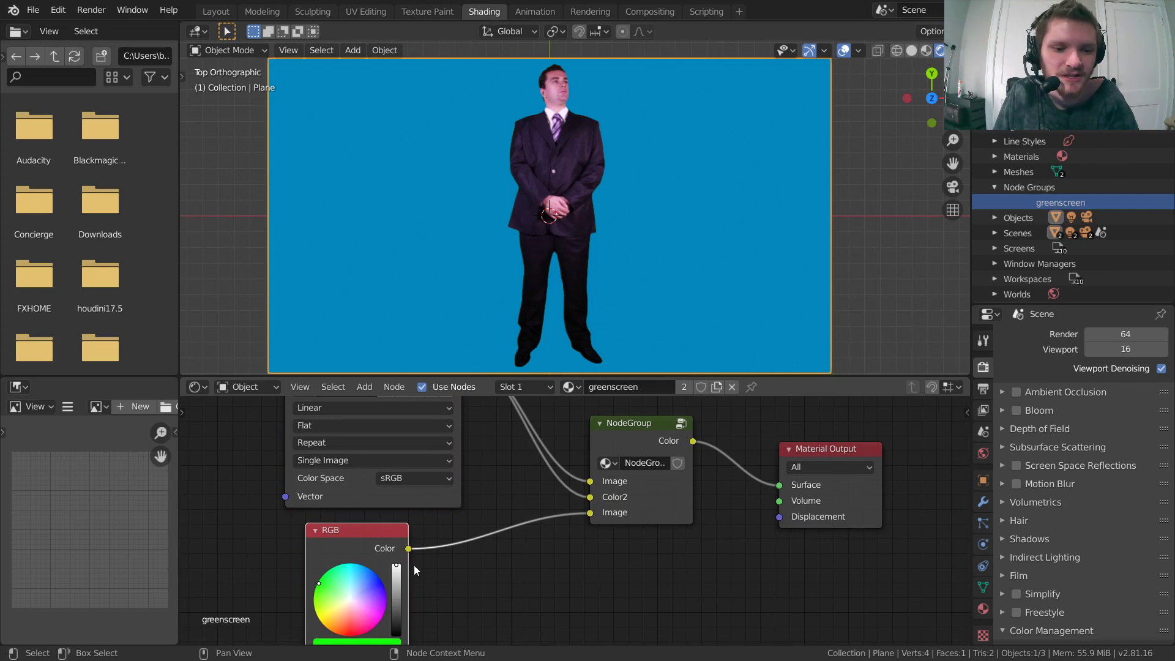
# Replace the image in the image texture node with greenscreen2.jpg from the Desktop folder.
pyautogui.moveTo(413, 565); pyautogui.dragTo(512, 608, button='middle')
pyautogui.scroll(-1, 513, 541)
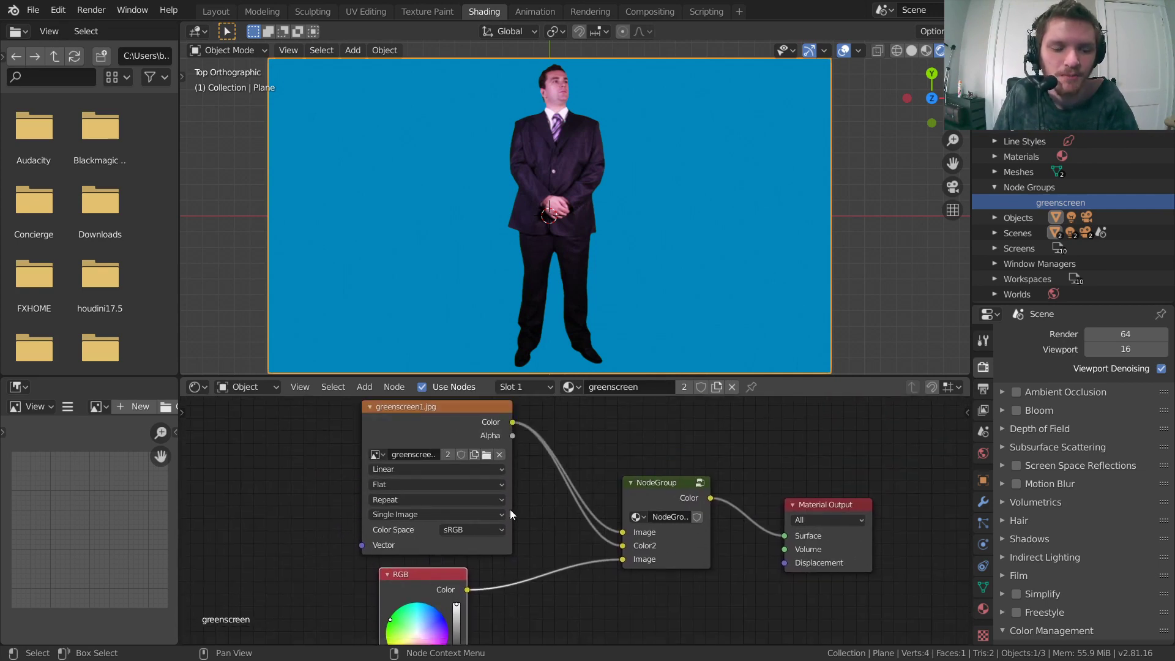
pyautogui.scroll(1, 528, 471)
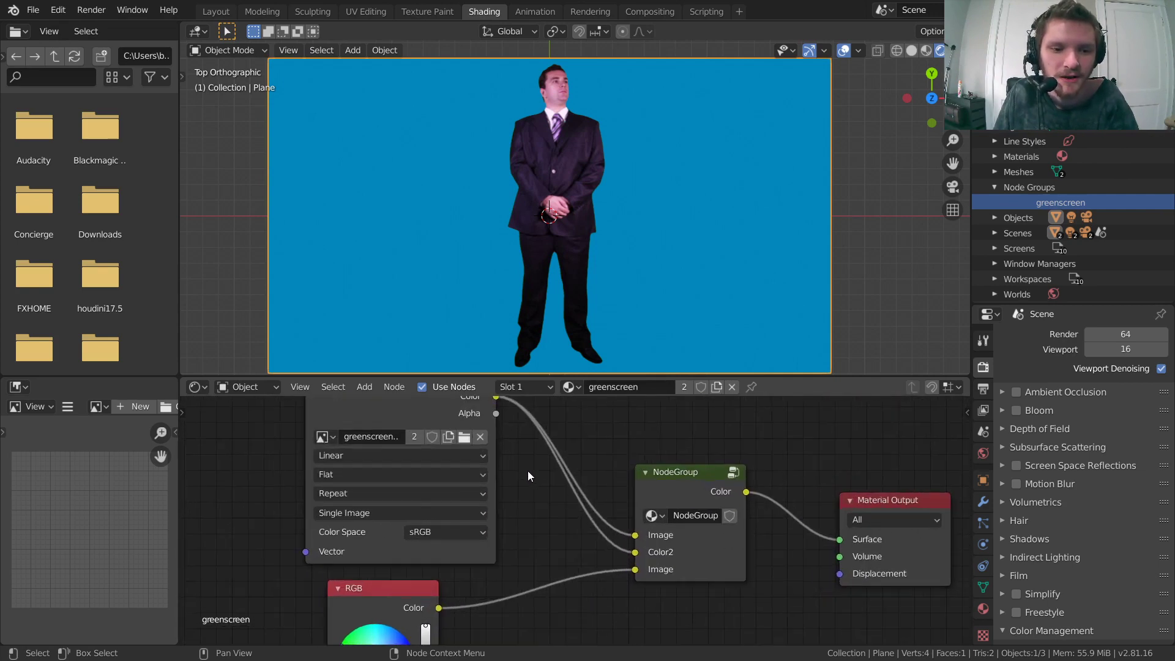
pyautogui.click(465, 438)
pyautogui.scroll(-5, 594, 328)
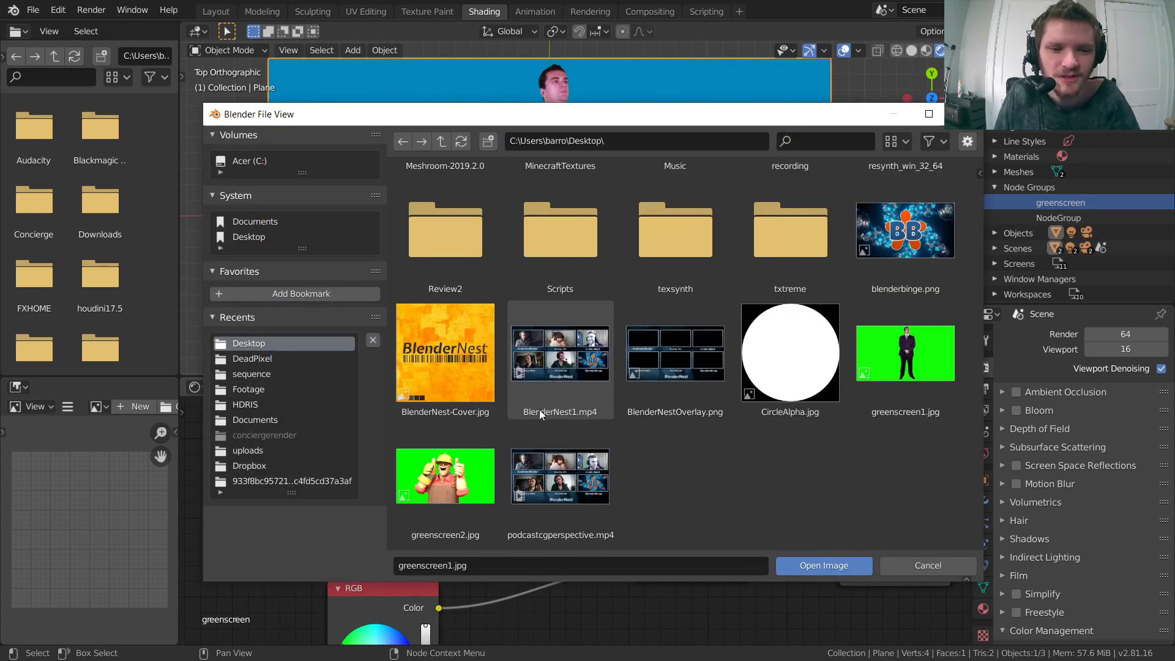
pyautogui.doubleClick(439, 485)
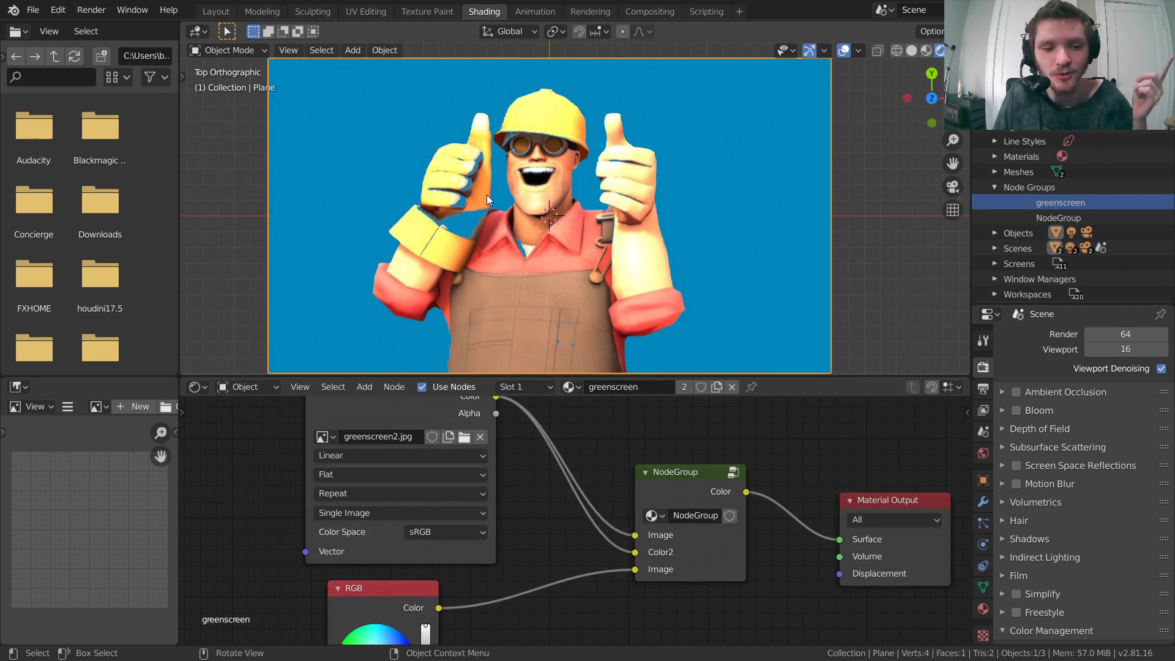
# Open the RGB node's key color and display its values in RGB mode.
pyautogui.moveTo(384, 534); pyautogui.dragTo(420, 414, button='middle')
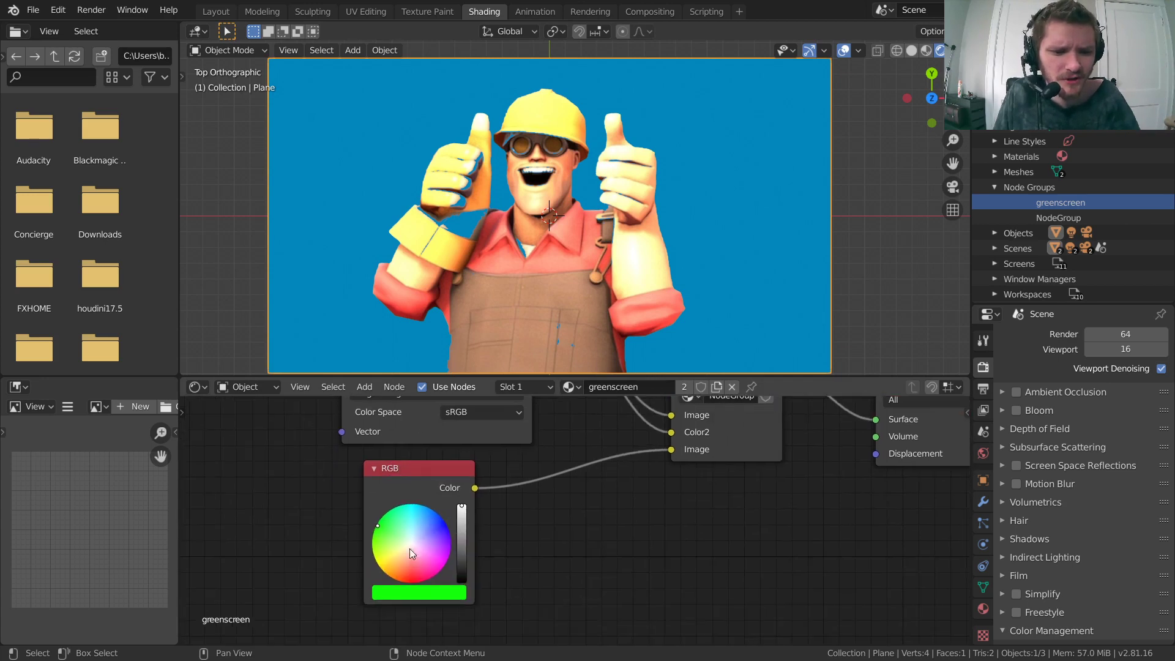
pyautogui.click(422, 592)
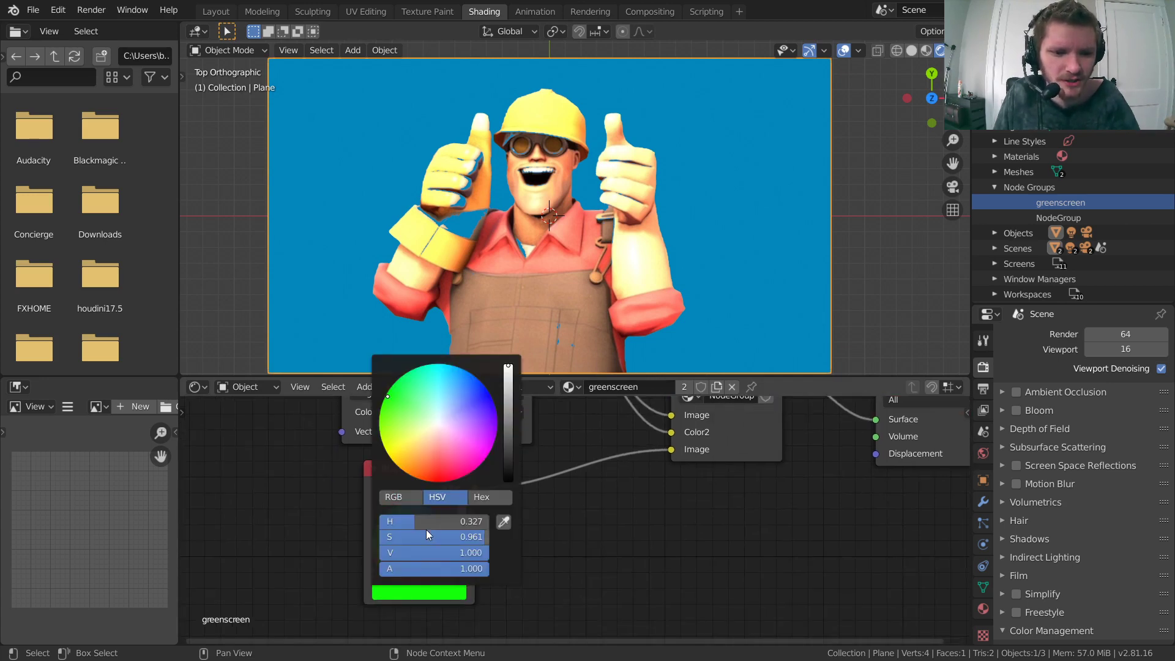
pyautogui.click(399, 497)
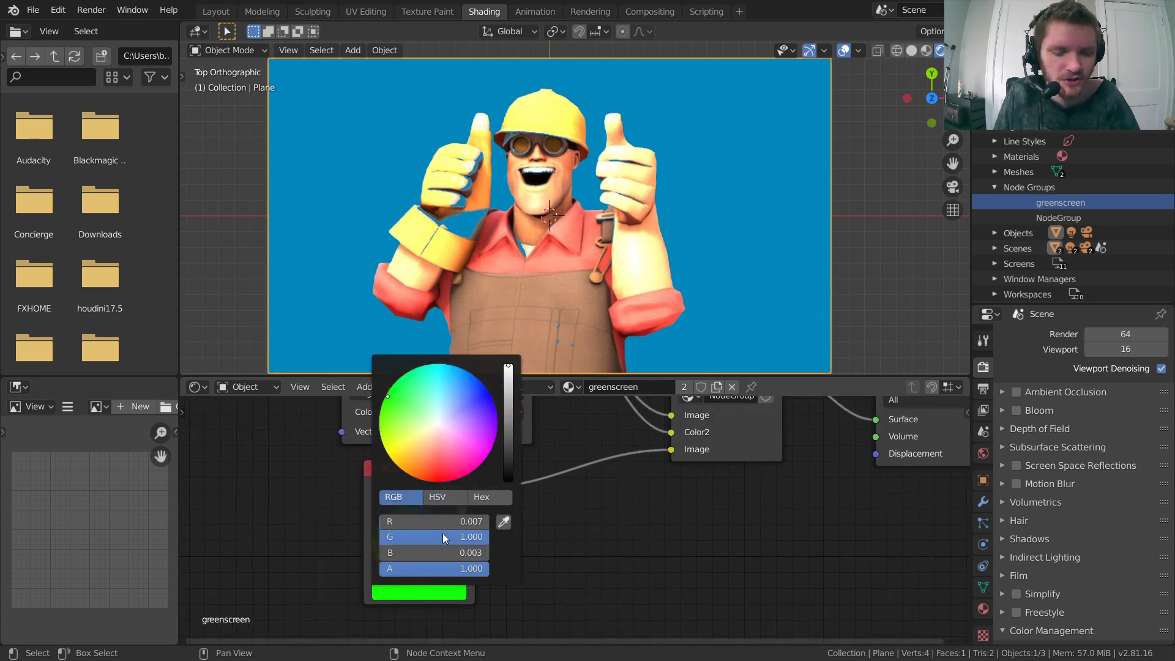
pyautogui.moveTo(480, 535)
pyautogui.keyDown('shift'); pyautogui.mouseDown()
pyautogui.moveTo(452, 535)
pyautogui.moveTo(479, 534)
pyautogui.mouseUp(); pyautogui.keyUp('shift')
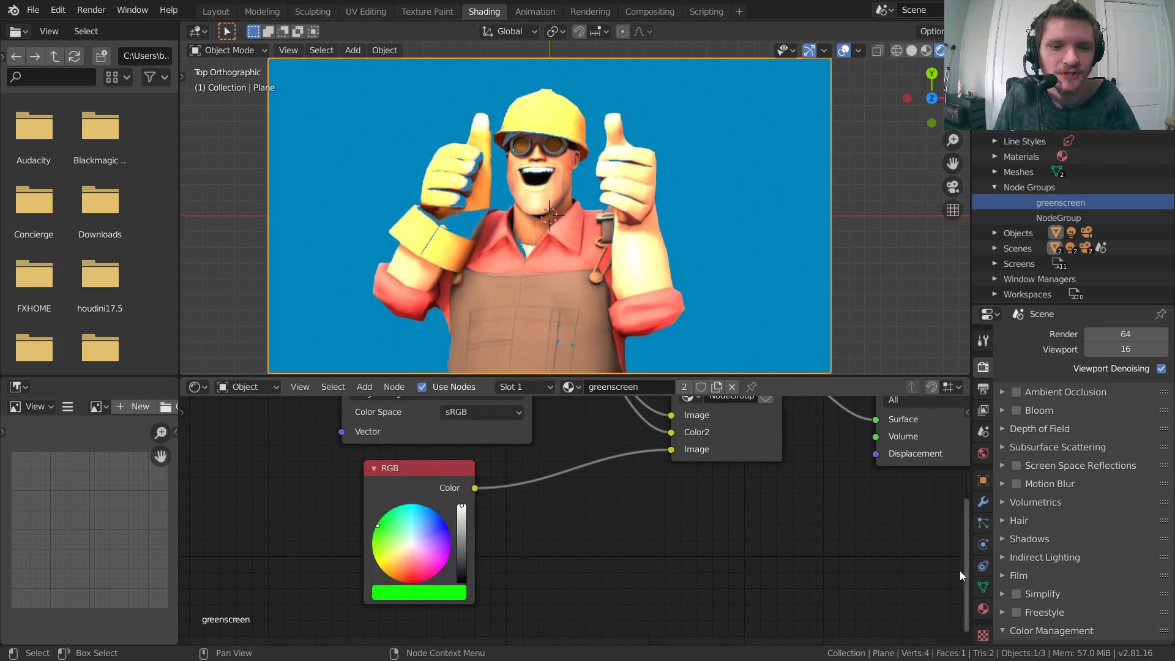
# Move the image texture node slightly farther away from the node group, keeping it above the RGB node.
pyautogui.moveTo(736, 500); pyautogui.dragTo(651, 566, button='middle')
pyautogui.scroll(-2, 388, 505)
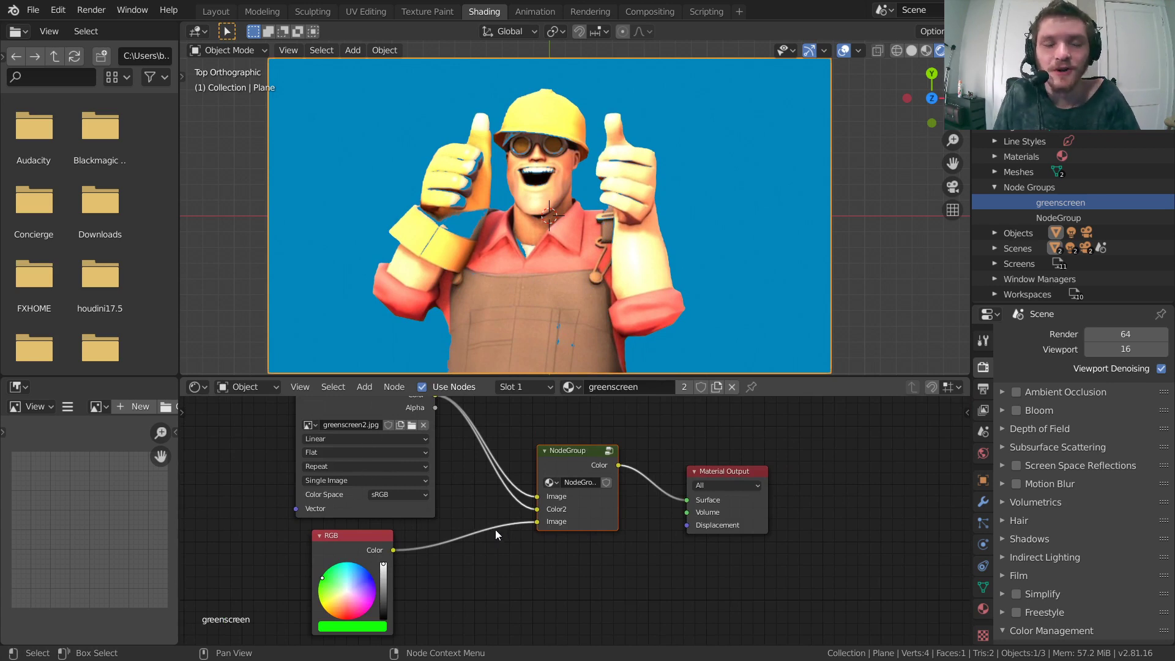
pyautogui.moveTo(481, 489); pyautogui.dragTo(493, 544, button='middle')
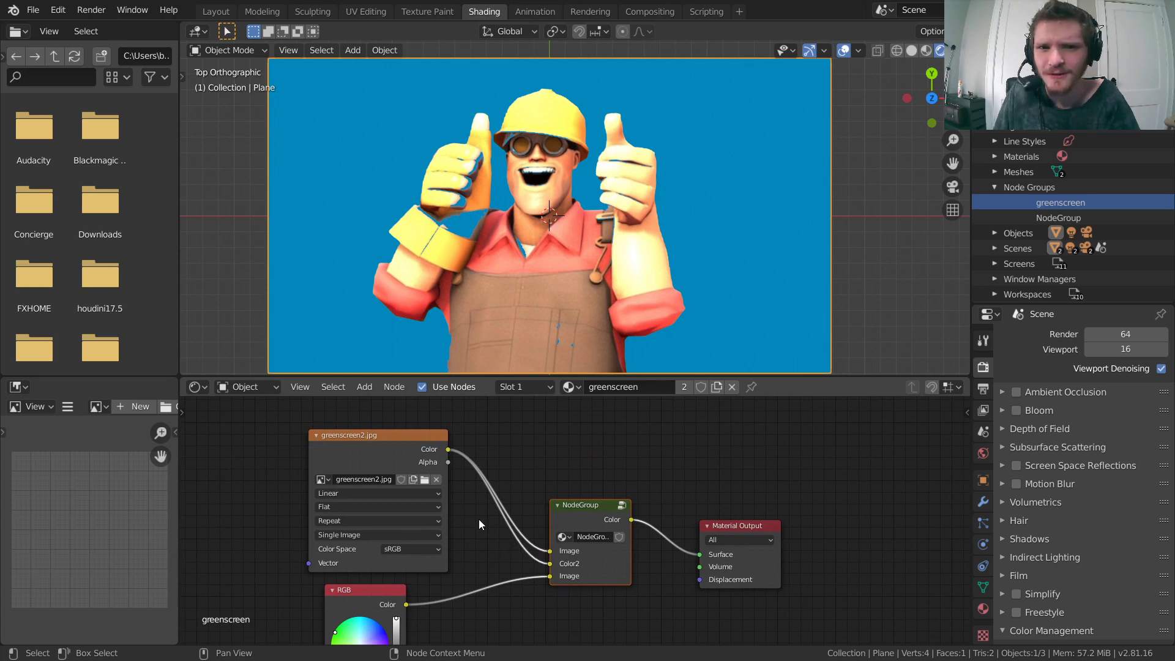
pyautogui.scroll(5, 484, 517)
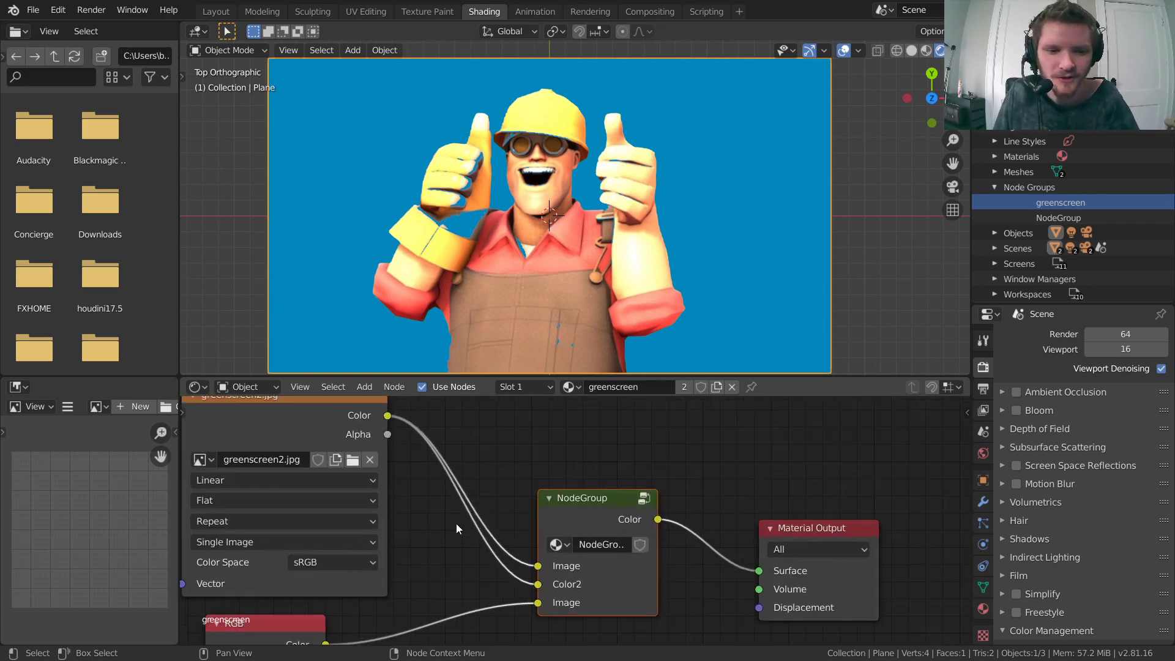
pyautogui.moveTo(433, 518); pyautogui.dragTo(558, 445, button='middle')
pyautogui.moveTo(452, 472); pyautogui.dragTo(472, 566, button='middle')
pyautogui.moveTo(460, 441); pyautogui.dragTo(293, 619)
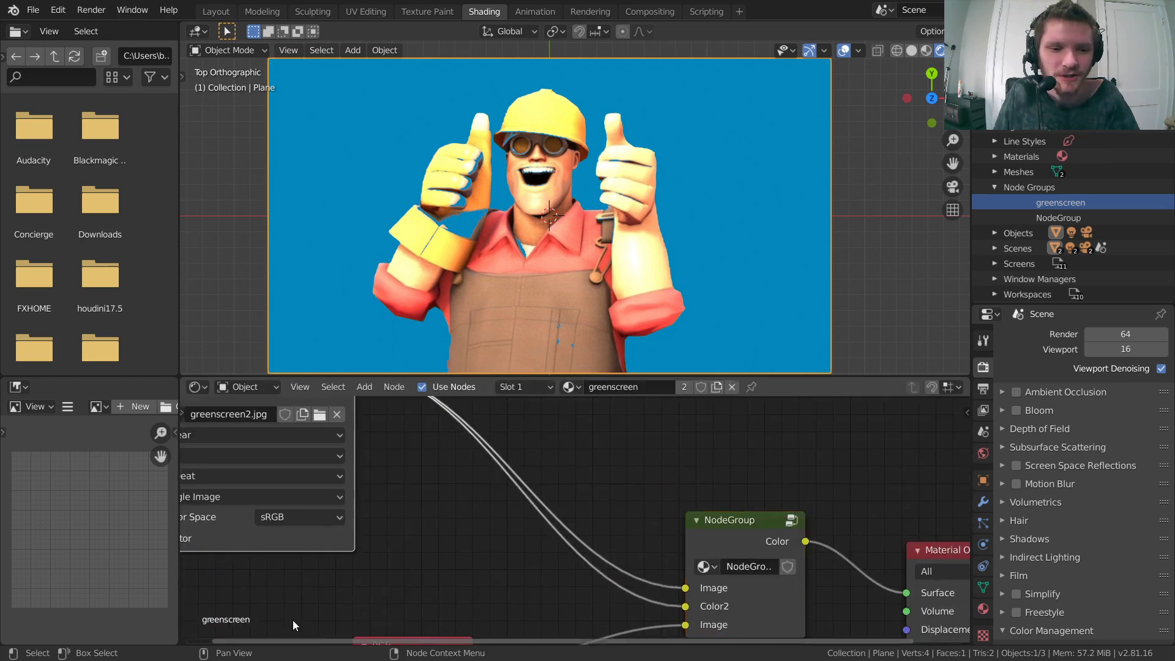
pyautogui.scroll(-2, 438, 518)
pyautogui.moveTo(370, 487); pyautogui.dragTo(471, 528)
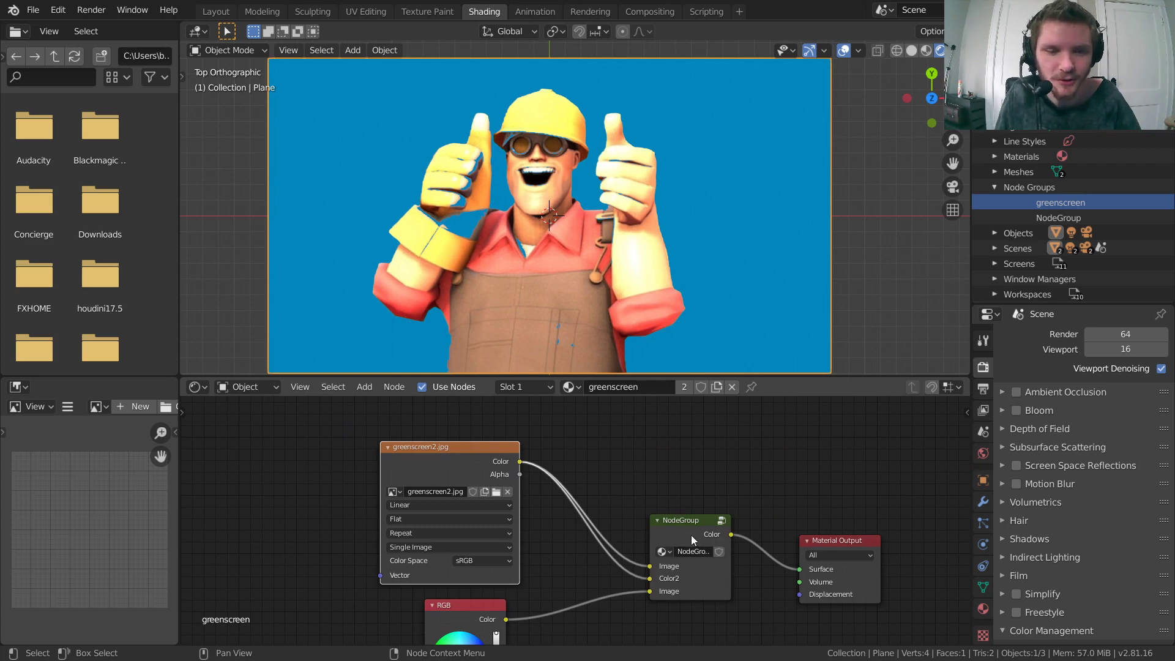
# Shift the image texture node slightly outward and preview its unkeyed image in the viewport through a Viewer node.
pyautogui.moveTo(692, 535); pyautogui.dragTo(693, 425, button='middle')
pyautogui.scroll(2, 539, 497)
pyautogui.moveTo(685, 486); pyautogui.dragTo(576, 508, button='middle')
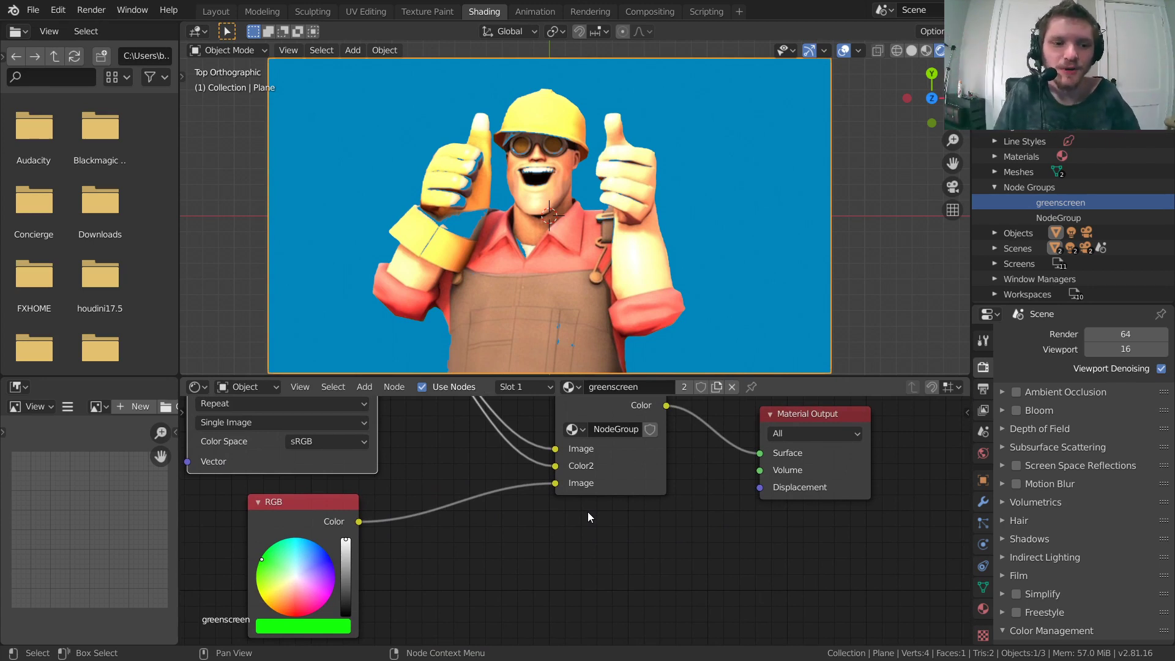
pyautogui.scroll(-4, 555, 523)
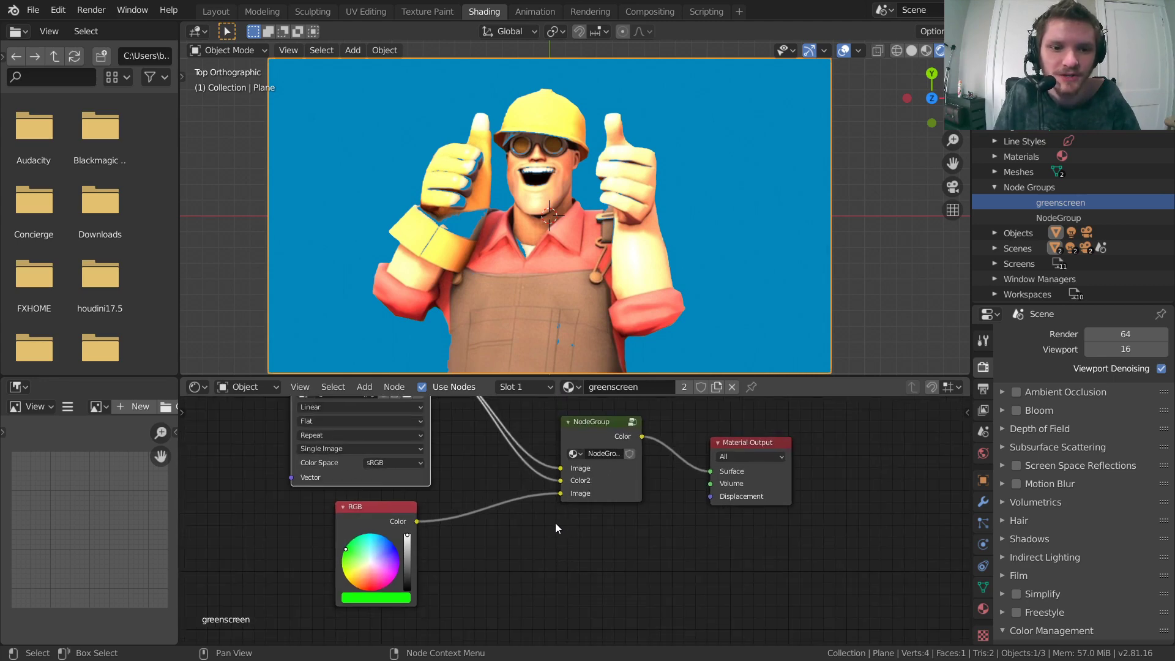
pyautogui.moveTo(556, 523); pyautogui.dragTo(618, 596, button='middle')
pyautogui.scroll(-2, 499, 452)
pyautogui.moveTo(497, 451); pyautogui.dragTo(468, 440)
pyautogui.scroll(3, 480, 442)
pyautogui.moveTo(481, 442); pyautogui.dragTo(483, 474, button='middle')
pyautogui.keyDown('ctrl'); pyautogui.keyDown('shift'); pyautogui.click(437, 460); pyautogui.keyUp('shift'); pyautogui.keyUp('ctrl')
pyautogui.keyDown('shift'); pyautogui.scroll(-5, 480, 492); pyautogui.keyUp('shift')
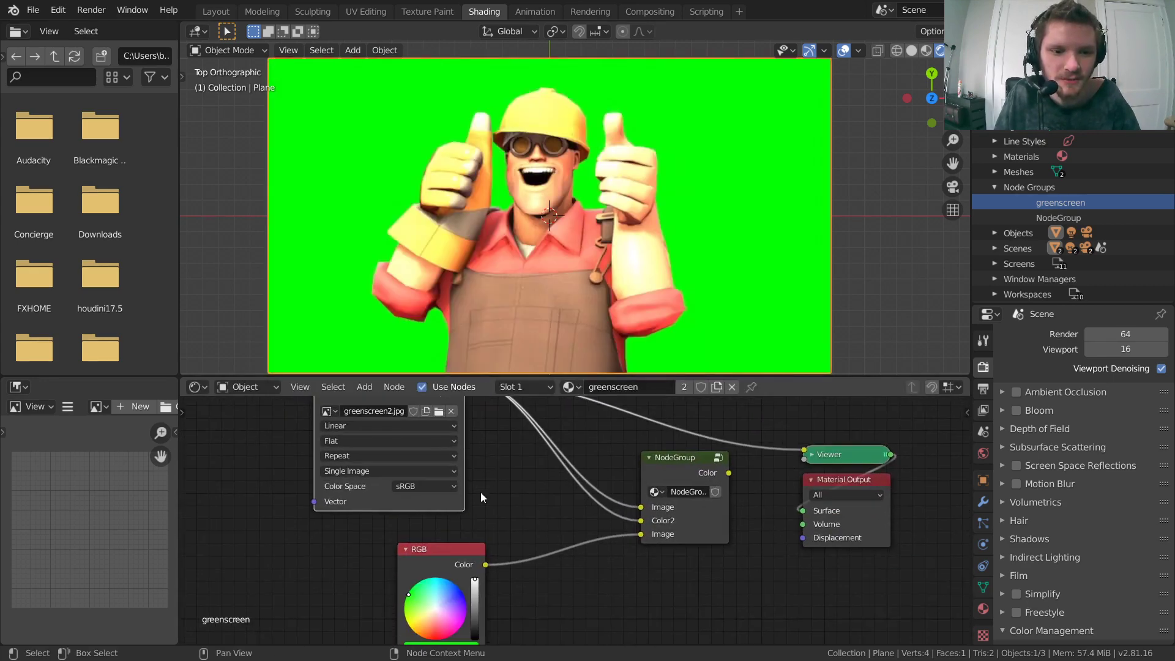
# Sample the RGB node's key color from the green background of the previewed image with the eyedropper.
pyautogui.click(453, 585)
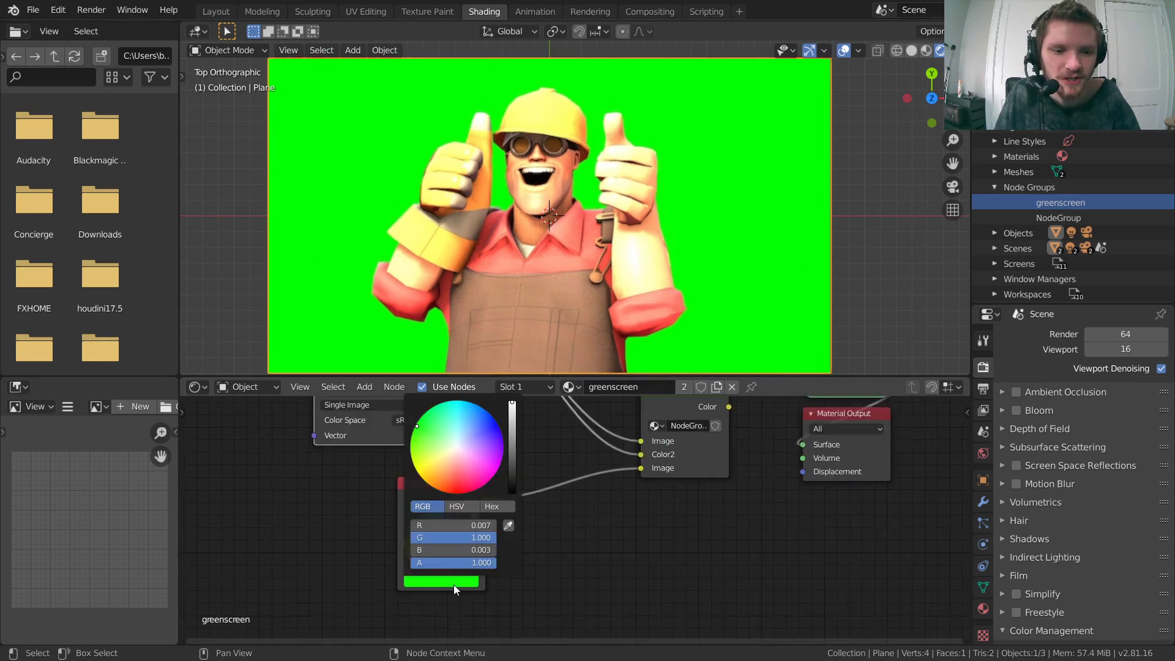
pyautogui.click(508, 525)
pyautogui.click(724, 289)
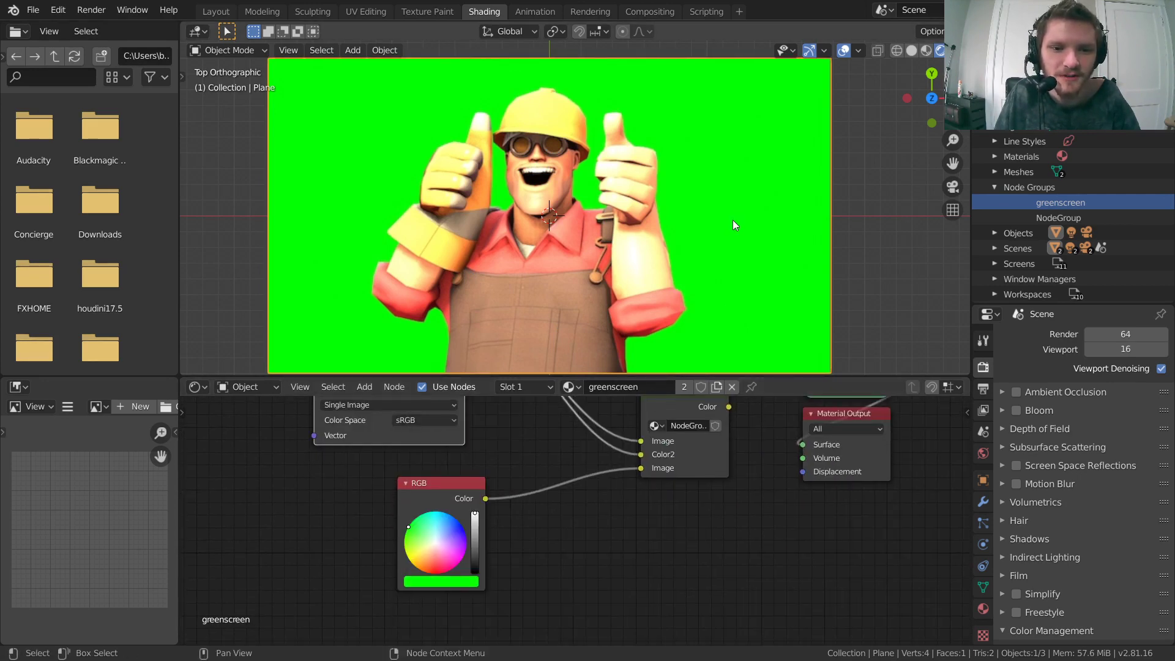
# Delete the Viewer node and connect the node group's Color output to the Material Output's Surface input.
pyautogui.moveTo(711, 407); pyautogui.dragTo(626, 461, button='middle')
pyautogui.click(761, 443)
pyautogui.press('x')
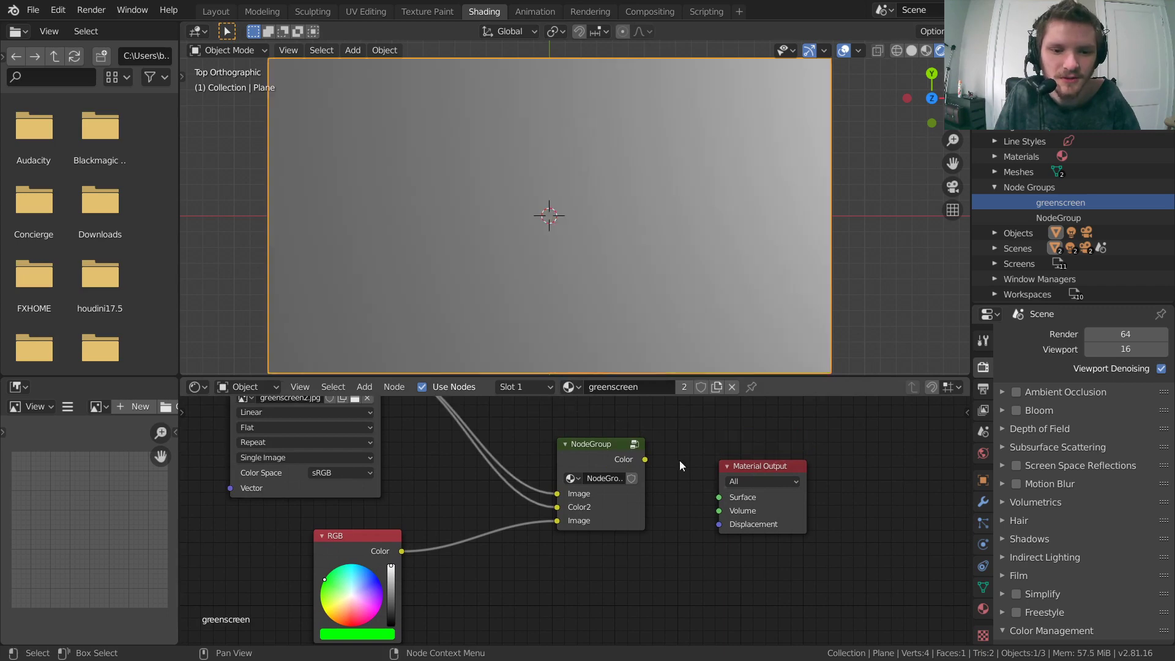
pyautogui.keyDown('alt'); pyautogui.moveTo(639, 462); pyautogui.dragTo(770, 500, button='right'); pyautogui.keyUp('alt')
pyautogui.moveTo(450, 505); pyautogui.dragTo(473, 530, button='middle')
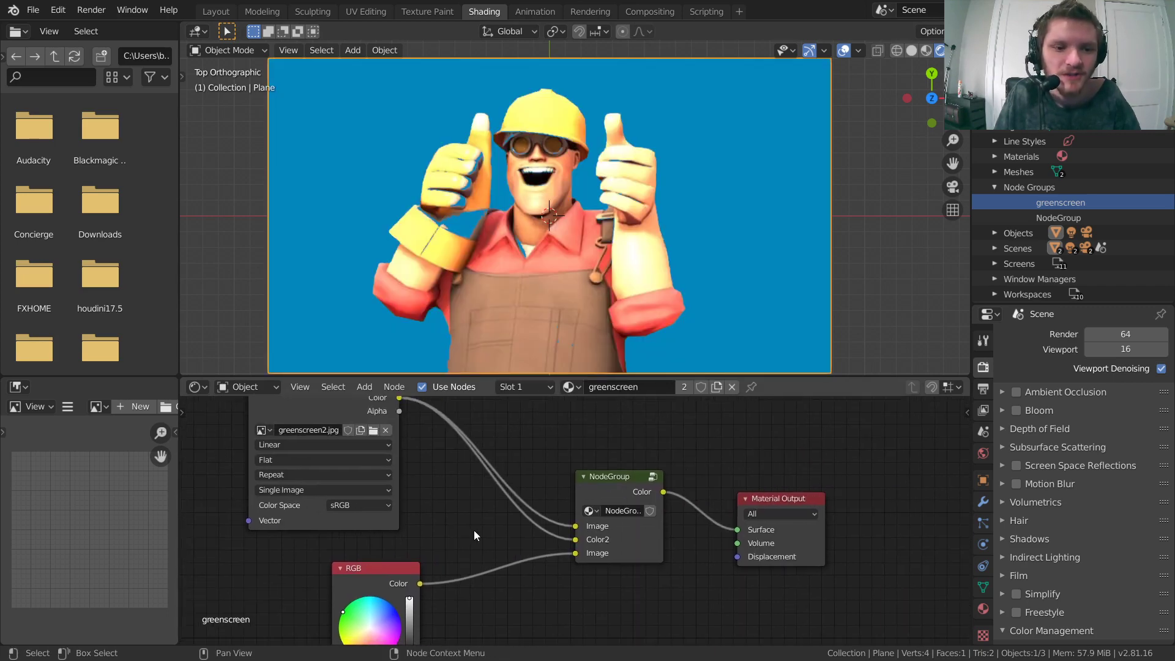
# Ungroup the keying node group and move its nodes below the image texture, RGB and Material Output nodes.
pyautogui.scroll(3, 410, 201)
pyautogui.keyDown('shift'); pyautogui.moveTo(410, 200); pyautogui.dragTo(696, 244, button='middle'); pyautogui.keyUp('shift')
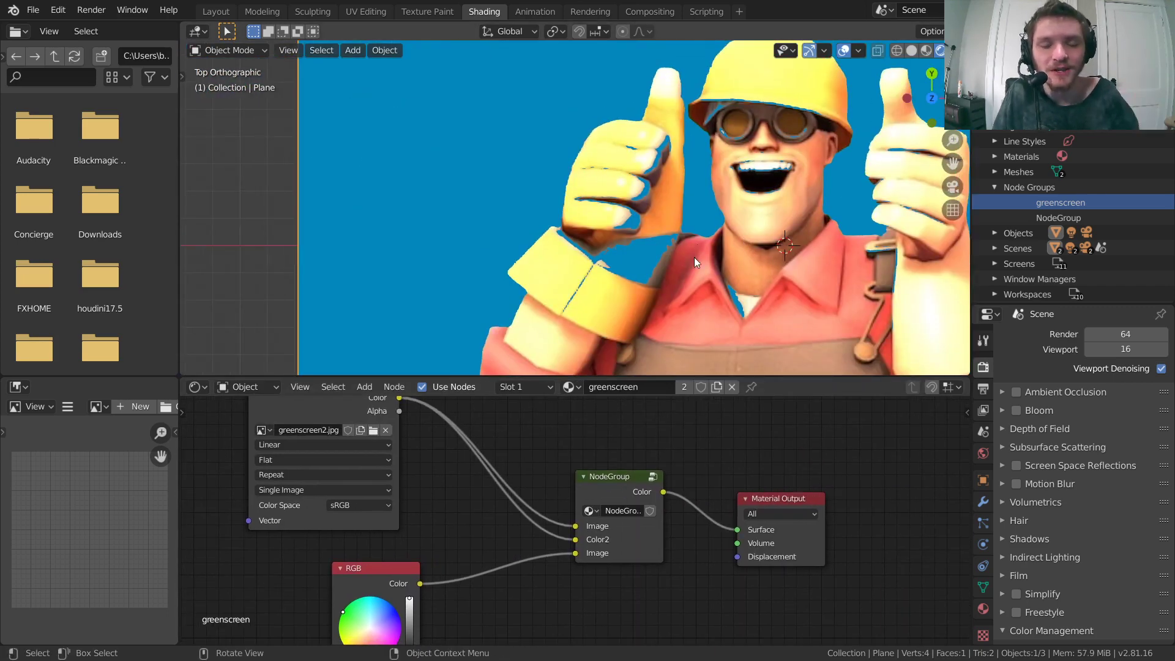
pyautogui.scroll(3, 694, 257)
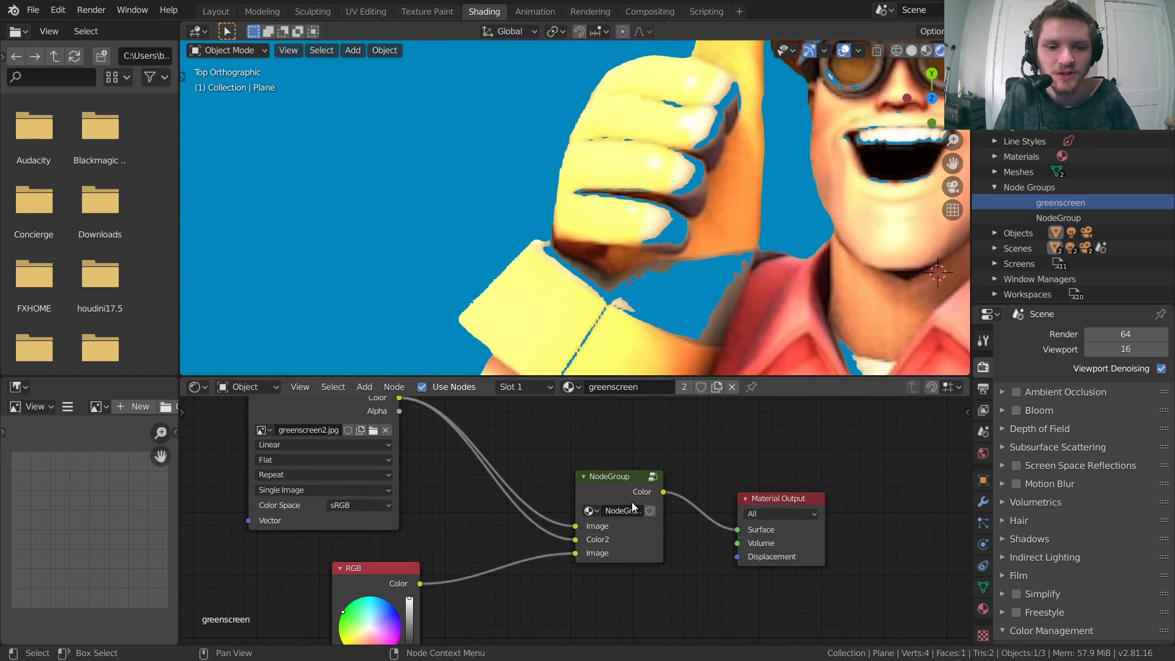
pyautogui.moveTo(644, 481); pyautogui.dragTo(538, 464, button='middle')
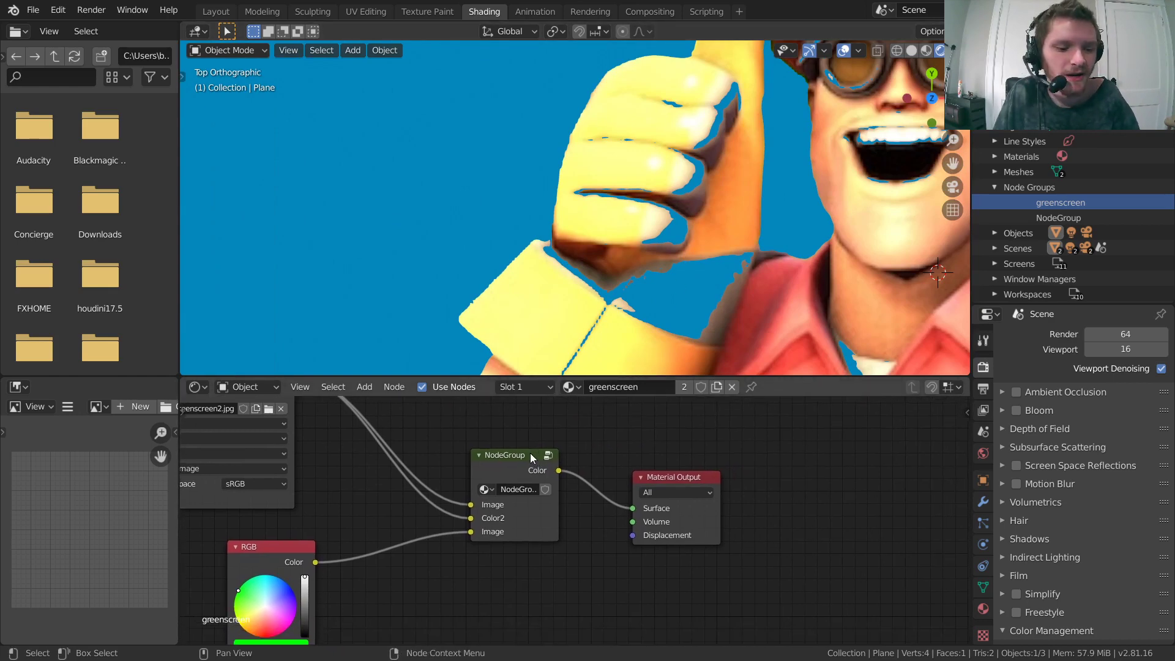
pyautogui.click(532, 458)
pyautogui.hotkey('ctrl', 'alt', 'g')
pyautogui.scroll(-4, 532, 459)
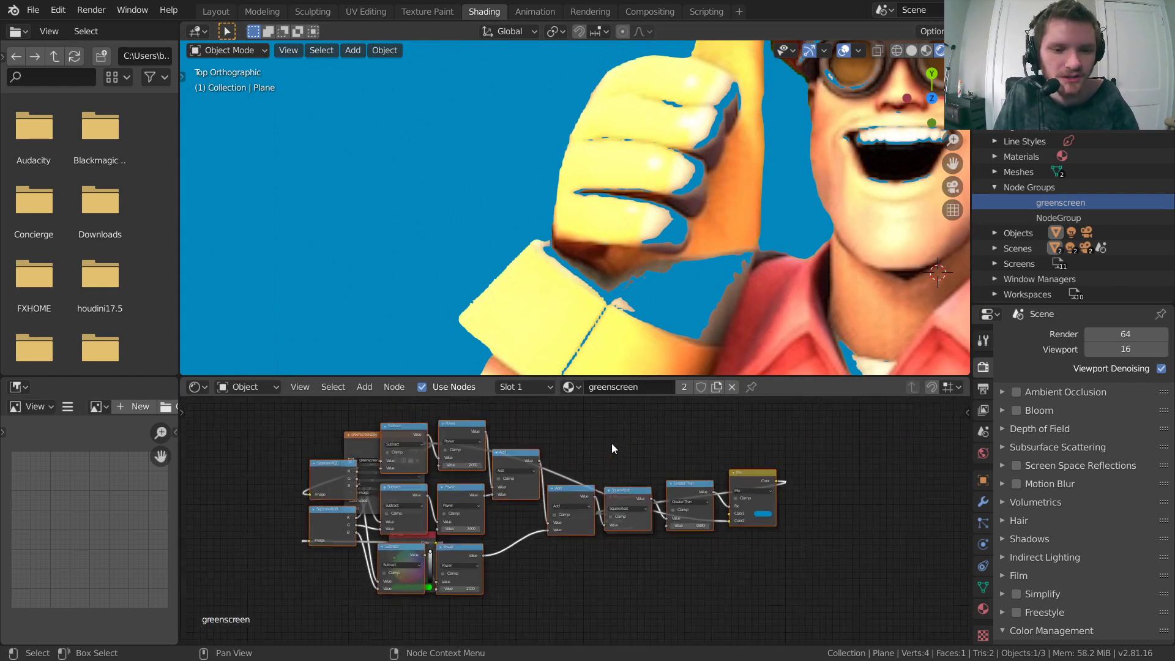
pyautogui.press('g')
pyautogui.click(536, 587)
# Spread out the image texture and RGB nodes to the left and the Material Output to the right of the keying nodes.
pyautogui.moveTo(344, 549); pyautogui.dragTo(538, 481)
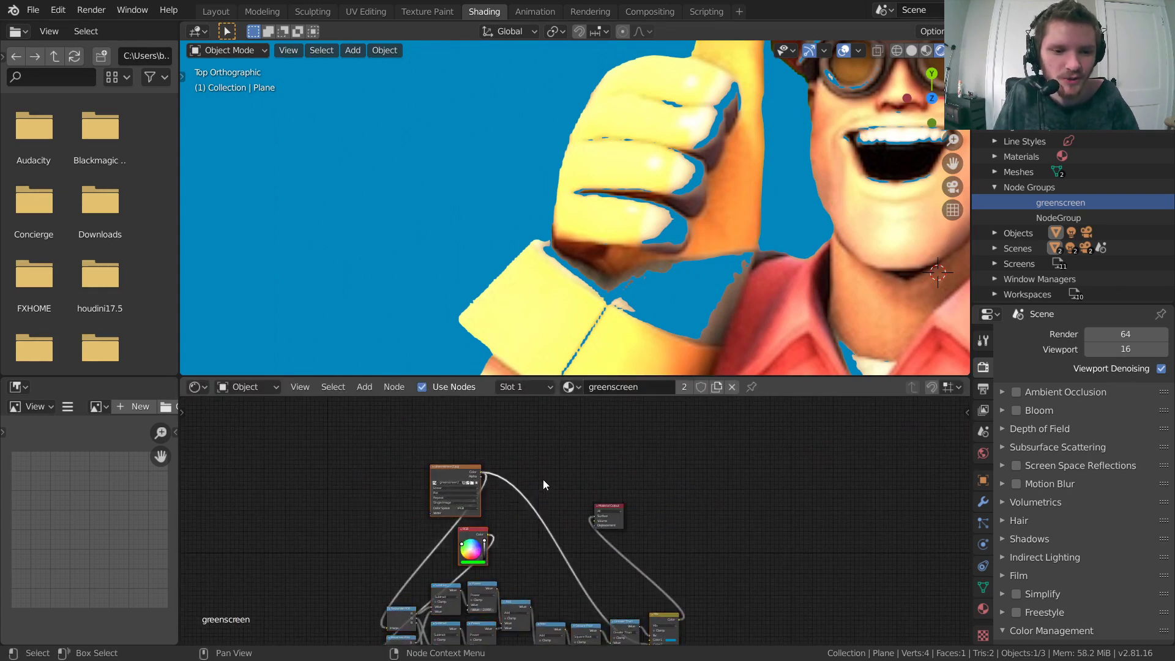
pyautogui.press('g')
pyautogui.click(331, 458)
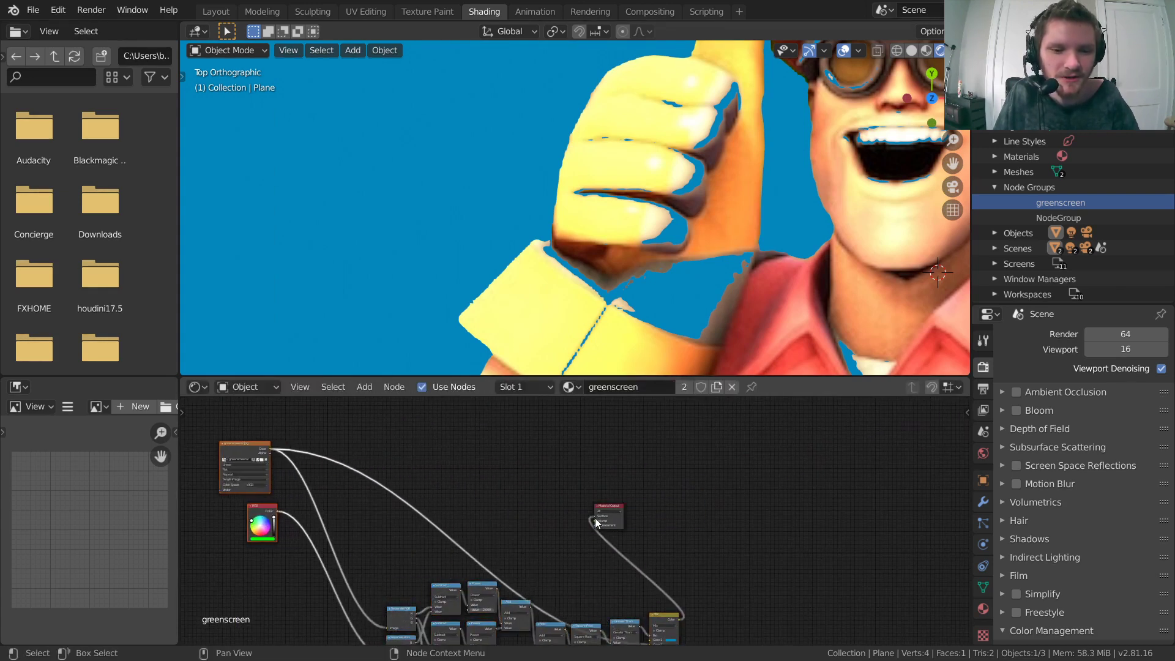
pyautogui.click(706, 503)
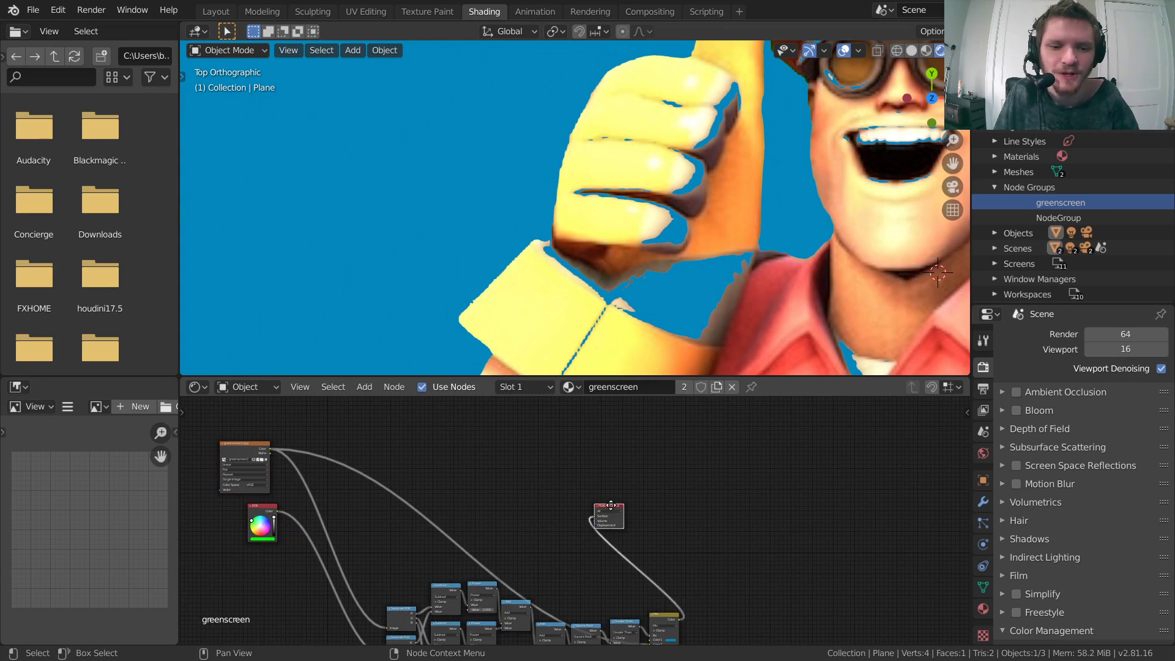
pyautogui.moveTo(611, 505); pyautogui.dragTo(759, 474)
# Move all keying nodes up into the gap between the input nodes and the Material Output.
pyautogui.moveTo(583, 527); pyautogui.dragTo(640, 408, button='middle')
pyautogui.moveTo(733, 557); pyautogui.dragTo(440, 456)
pyautogui.press('g')
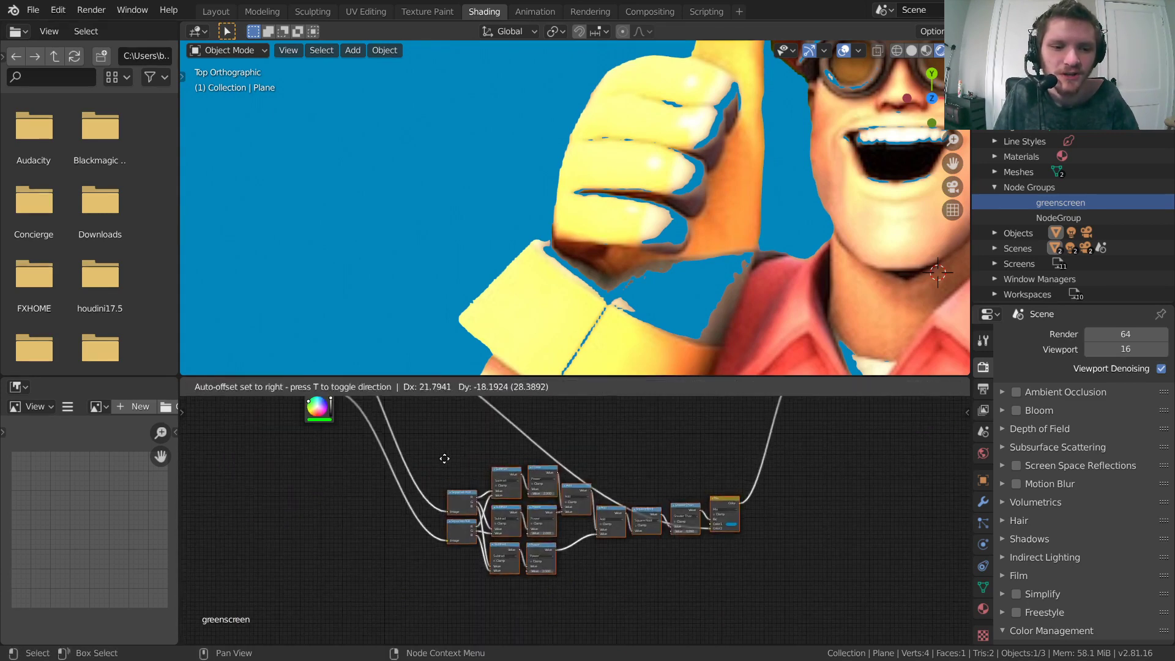
pyautogui.click(474, 529)
# Bring the image texture and RGB nodes closer to the Separate RGB nodes, then raise the image texture slightly.
pyautogui.moveTo(582, 427); pyautogui.dragTo(488, 593, button='middle')
pyautogui.moveTo(307, 609); pyautogui.dragTo(175, 514)
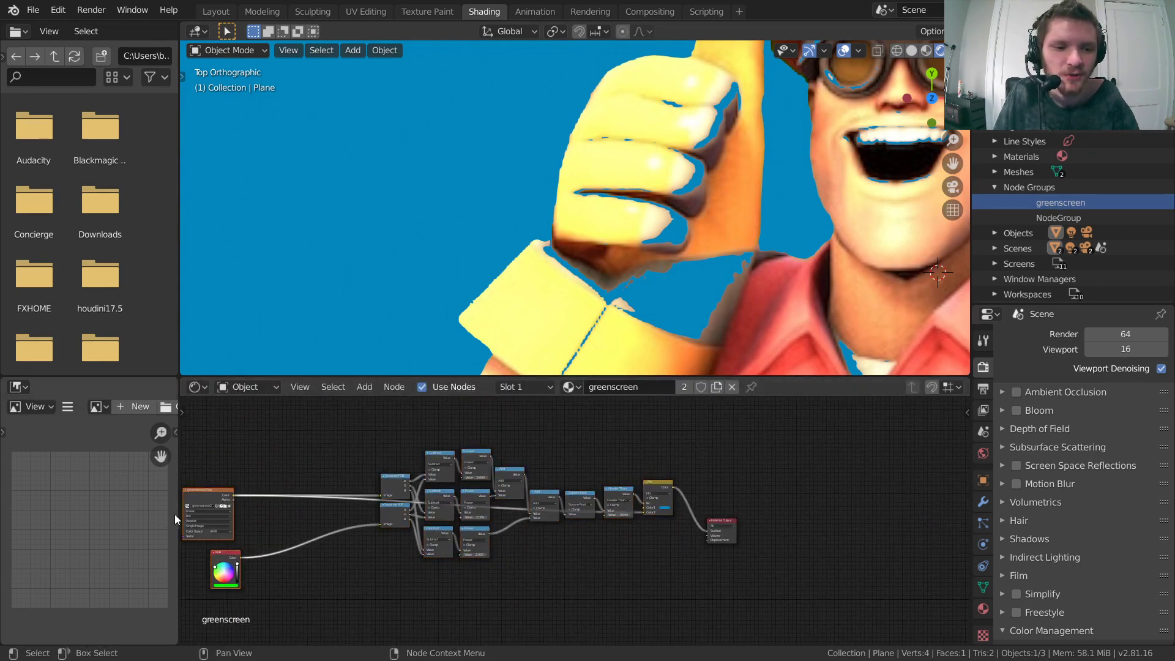
pyautogui.press('g')
pyautogui.click(343, 498)
pyautogui.scroll(3, 369, 499)
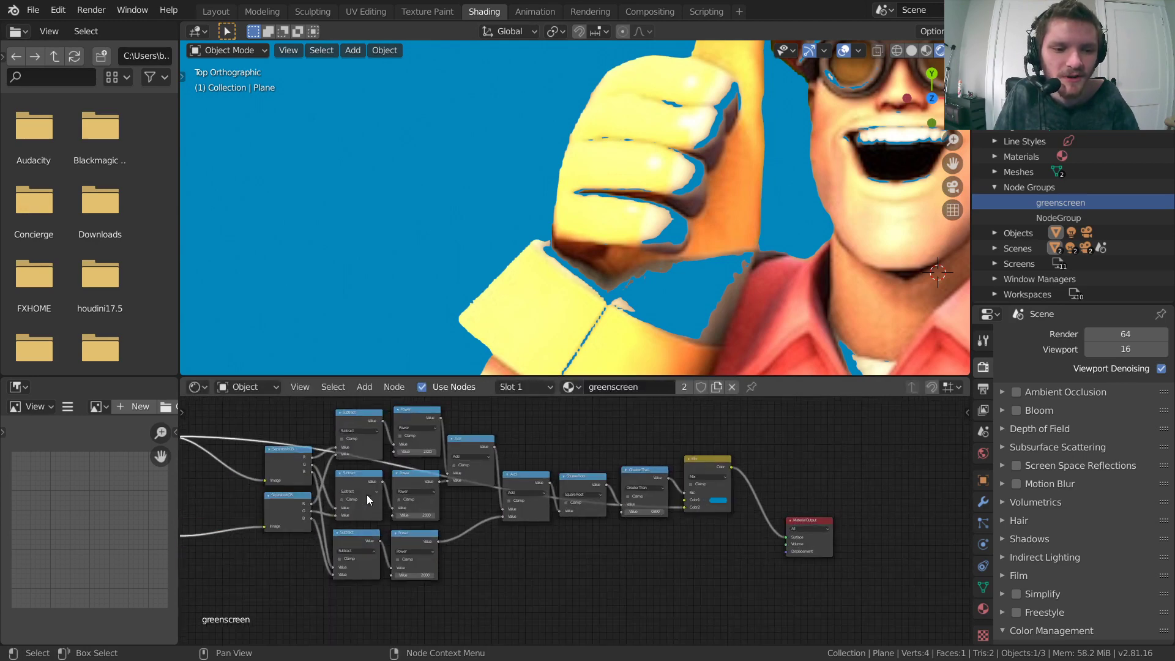
pyautogui.moveTo(369, 499); pyautogui.dragTo(511, 503, button='middle')
pyautogui.scroll(2, 326, 475)
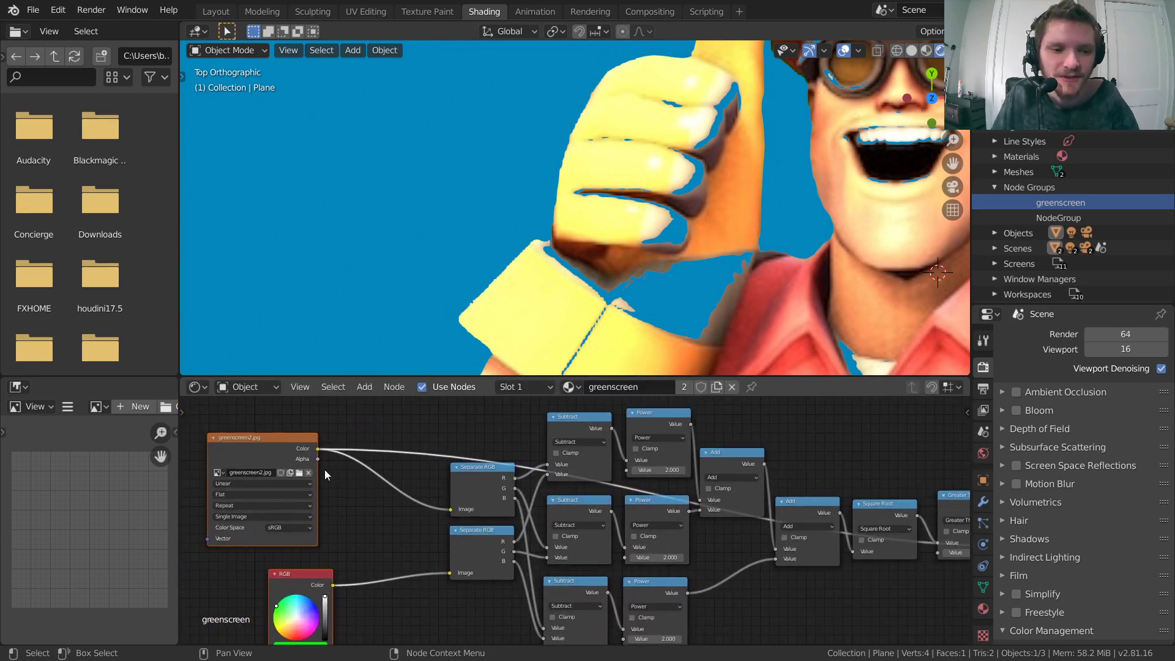
pyautogui.click(332, 494)
pyautogui.moveTo(278, 435)
pyautogui.mouseDown()
pyautogui.moveTo(301, 432)
pyautogui.moveTo(292, 424)
pyautogui.mouseUp()
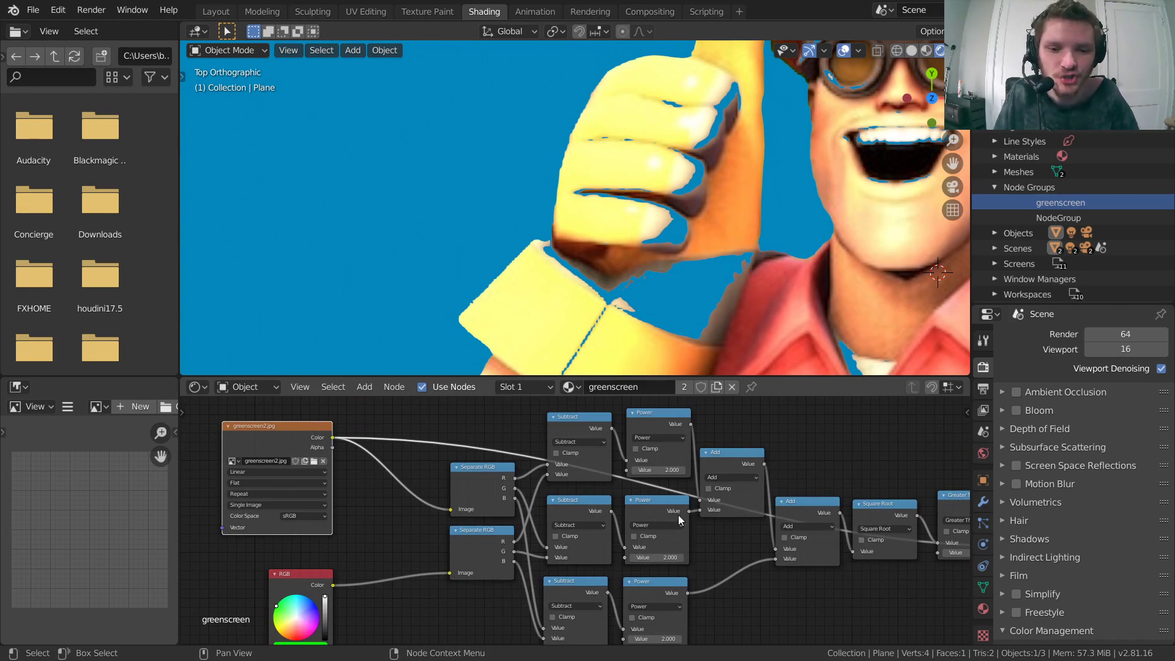
pyautogui.moveTo(518, 498); pyautogui.dragTo(559, 531, button='middle')
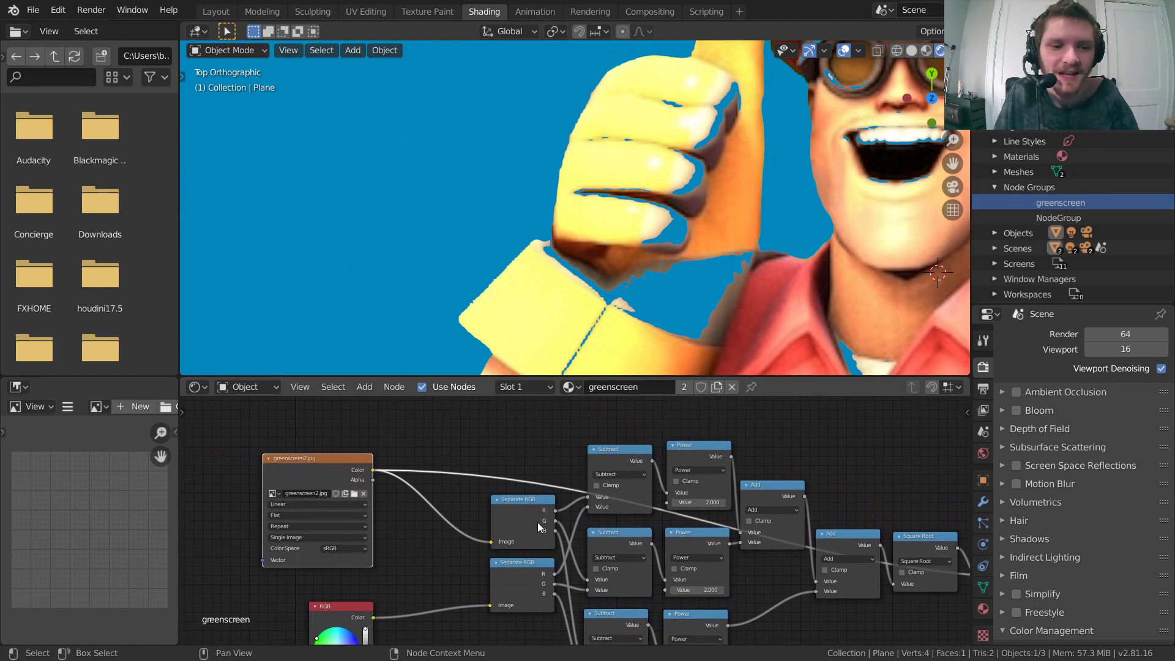
pyautogui.scroll(3, 538, 526)
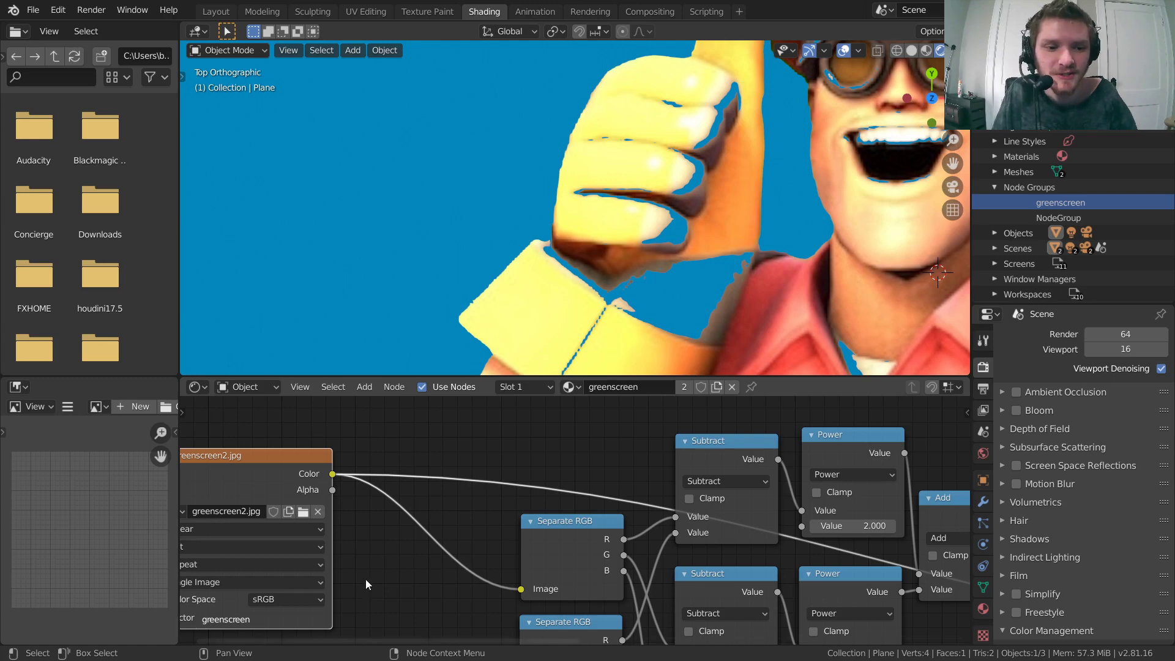
pyautogui.moveTo(337, 403); pyautogui.dragTo(358, 512, button='middle')
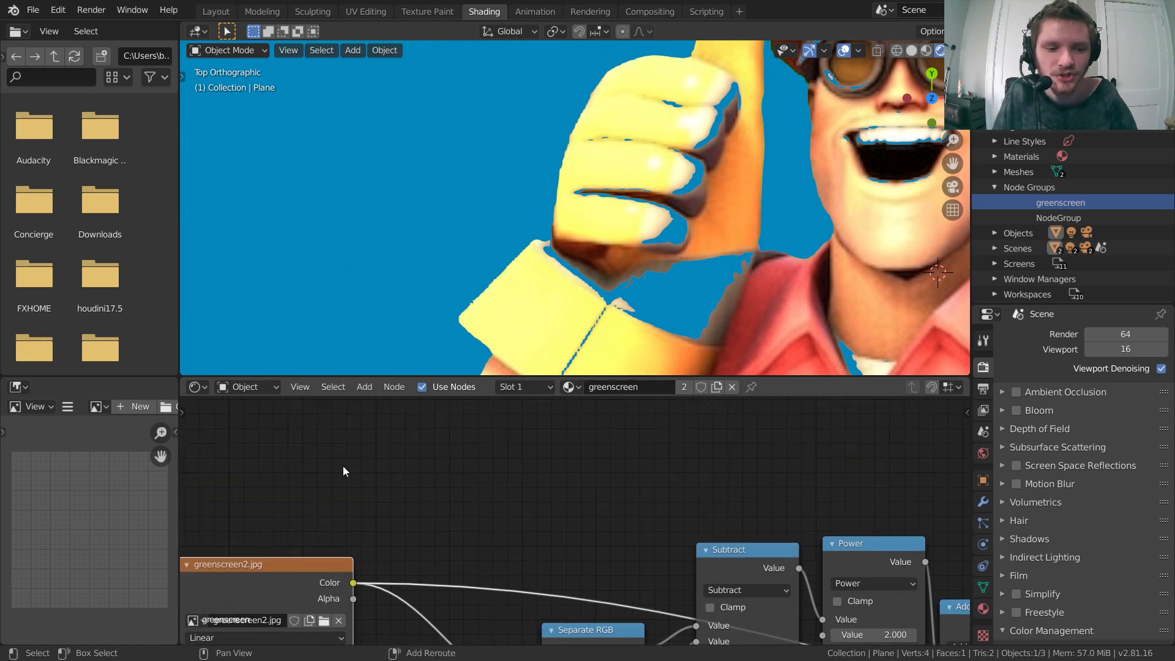
pyautogui.keyDown('shift'); pyautogui.moveTo(454, 467); pyautogui.dragTo(461, 466, button='right'); pyautogui.keyUp('shift')
pyautogui.moveTo(512, 533); pyautogui.dragTo(436, 451, button='middle')
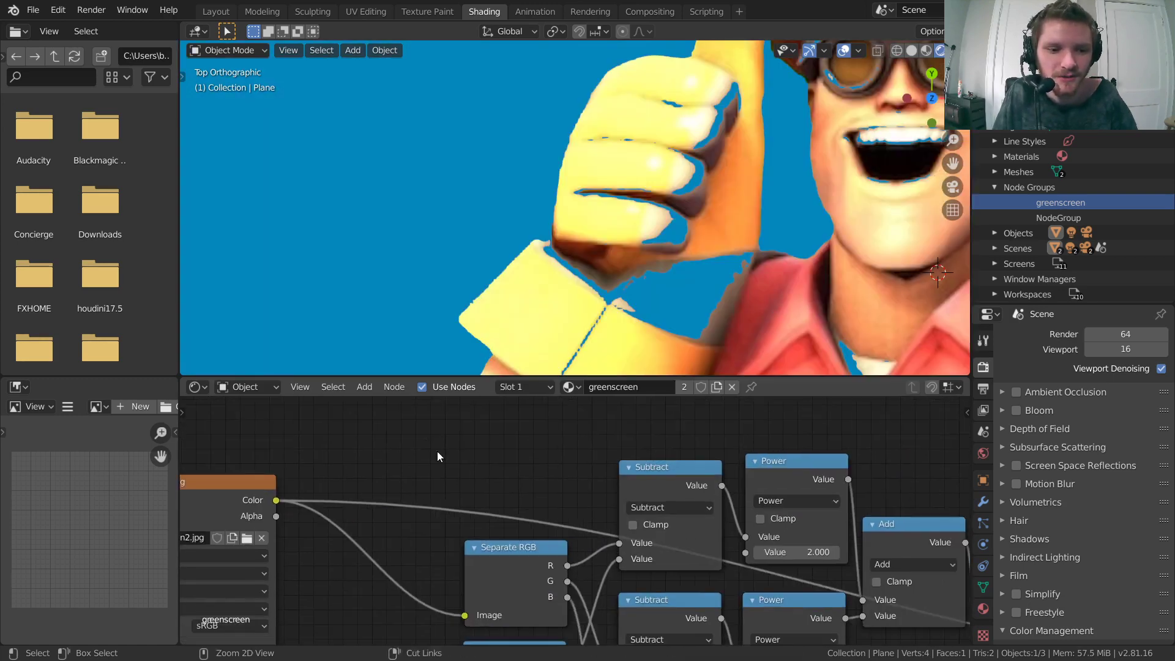
pyautogui.hotkey('ctrl', 'z')
pyautogui.scroll(-1, 436, 478)
# Add one shared reroute point across both Color links leaving the greenscreen2.jpg image texture node.
pyautogui.moveTo(413, 521); pyautogui.dragTo(426, 482, button='middle')
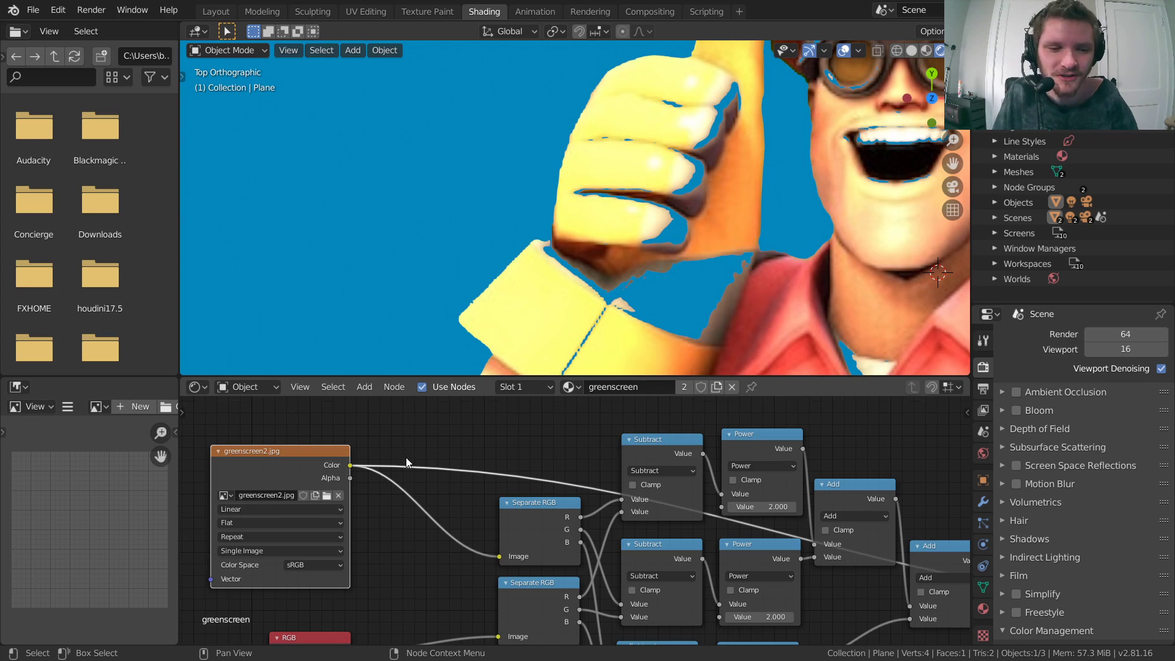
pyautogui.moveTo(406, 457); pyautogui.dragTo(401, 455, button='middle')
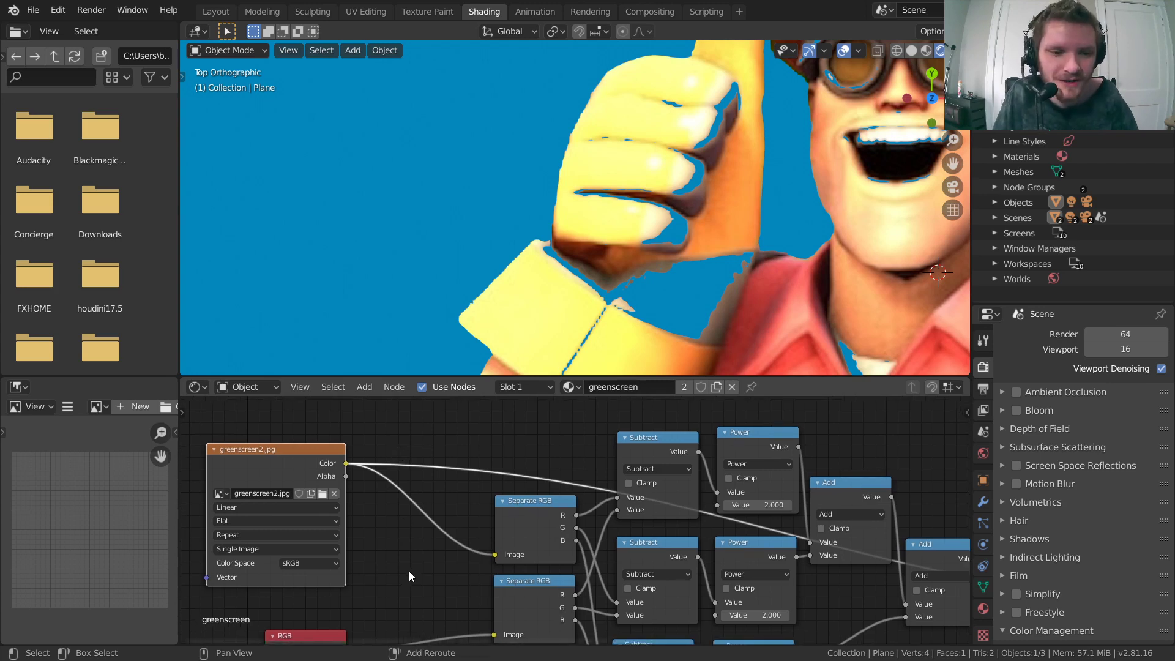
pyautogui.keyDown('shift'); pyautogui.moveTo(409, 571); pyautogui.dragTo(466, 441, button='right'); pyautogui.keyUp('shift')
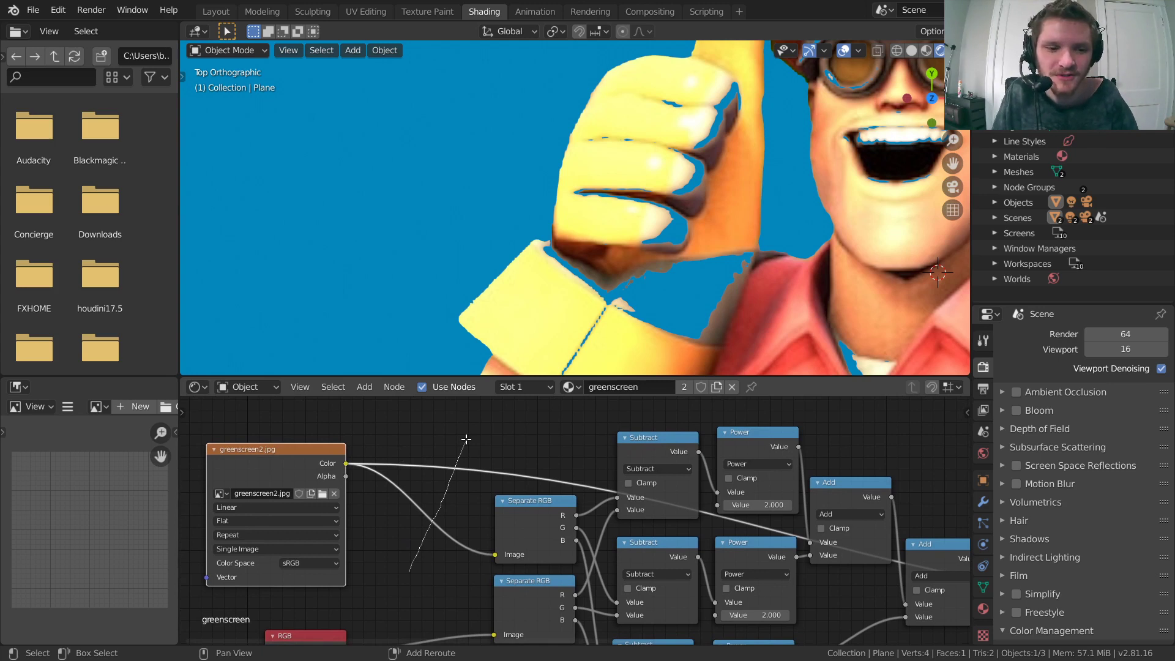
pyautogui.keyDown('shift'); pyautogui.moveTo(466, 440); pyautogui.dragTo(466, 440, button='right'); pyautogui.keyUp('shift')
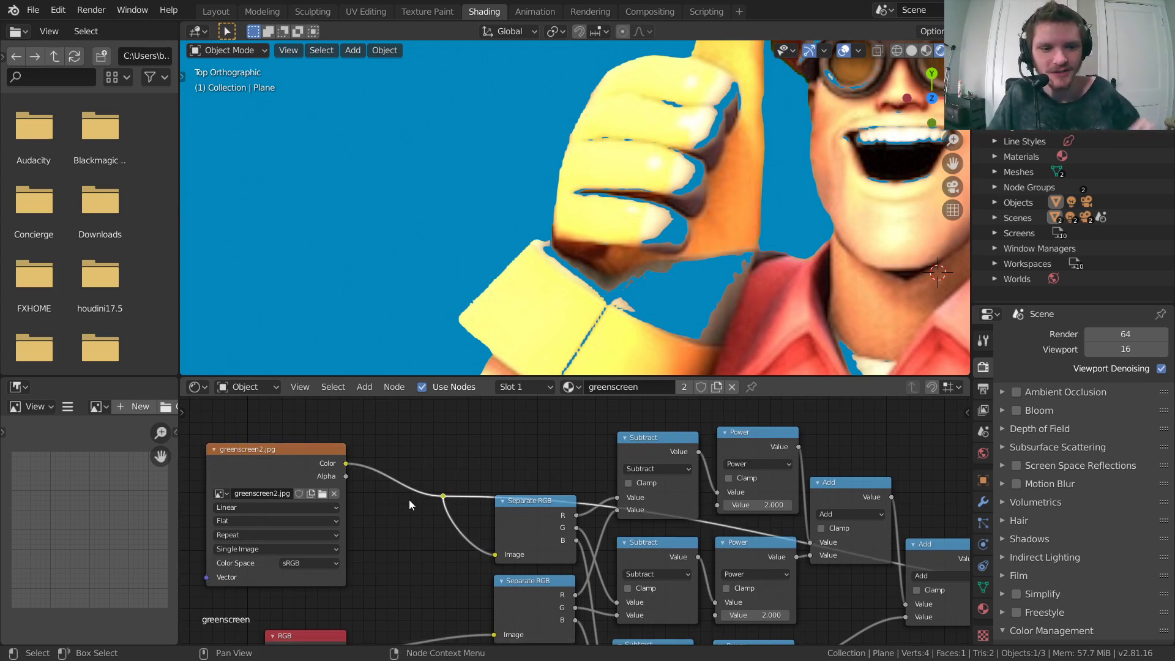
pyautogui.scroll(2, 400, 489)
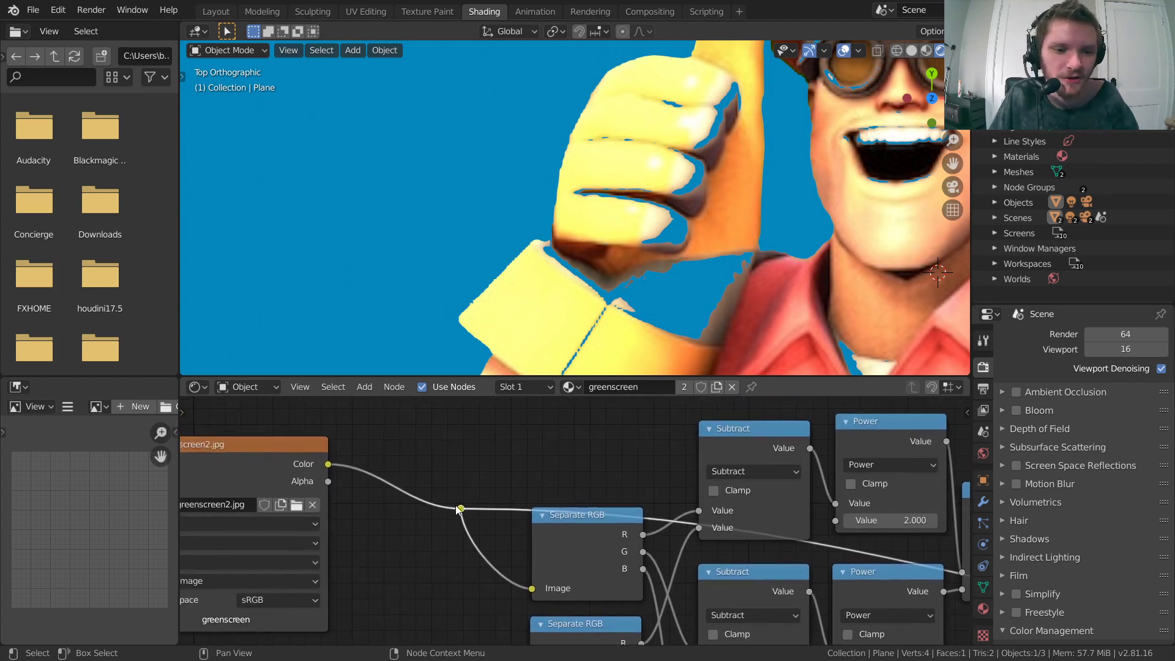
pyautogui.click(460, 517)
pyautogui.click(461, 517)
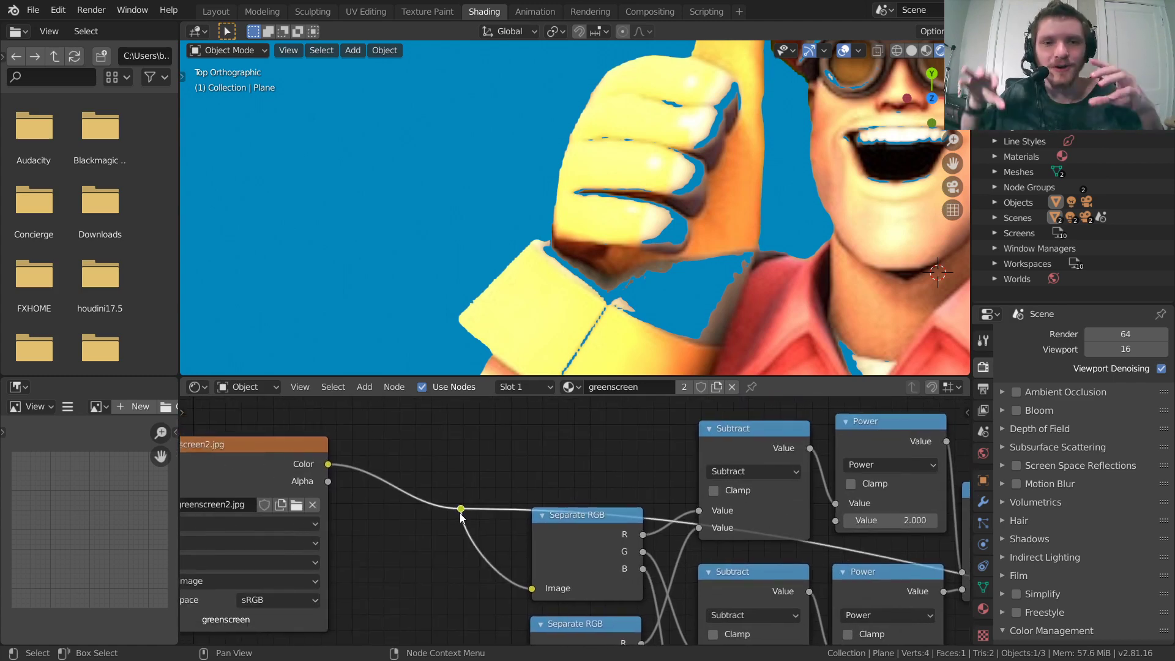
# Try to insert a separately added Reroute node into the image texture's Color link ahead of the existing reroute point.
pyautogui.scroll(-5, 460, 517)
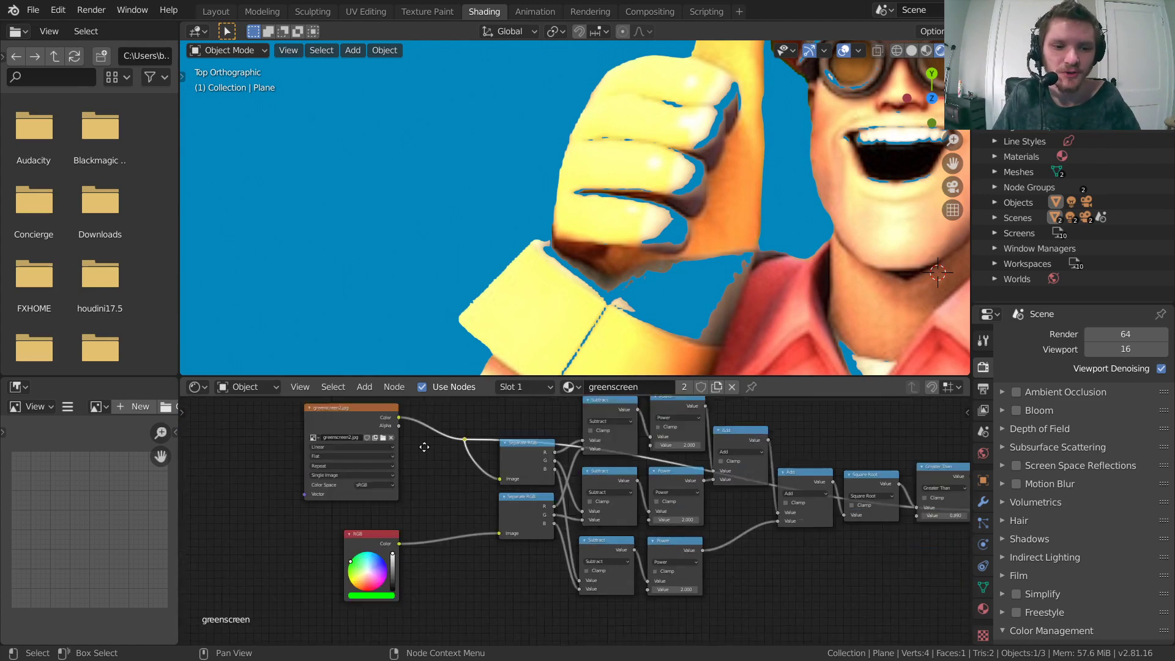
pyautogui.scroll(-2, 639, 572)
pyautogui.moveTo(796, 596); pyautogui.dragTo(385, 432)
pyautogui.scroll(5, 380, 459)
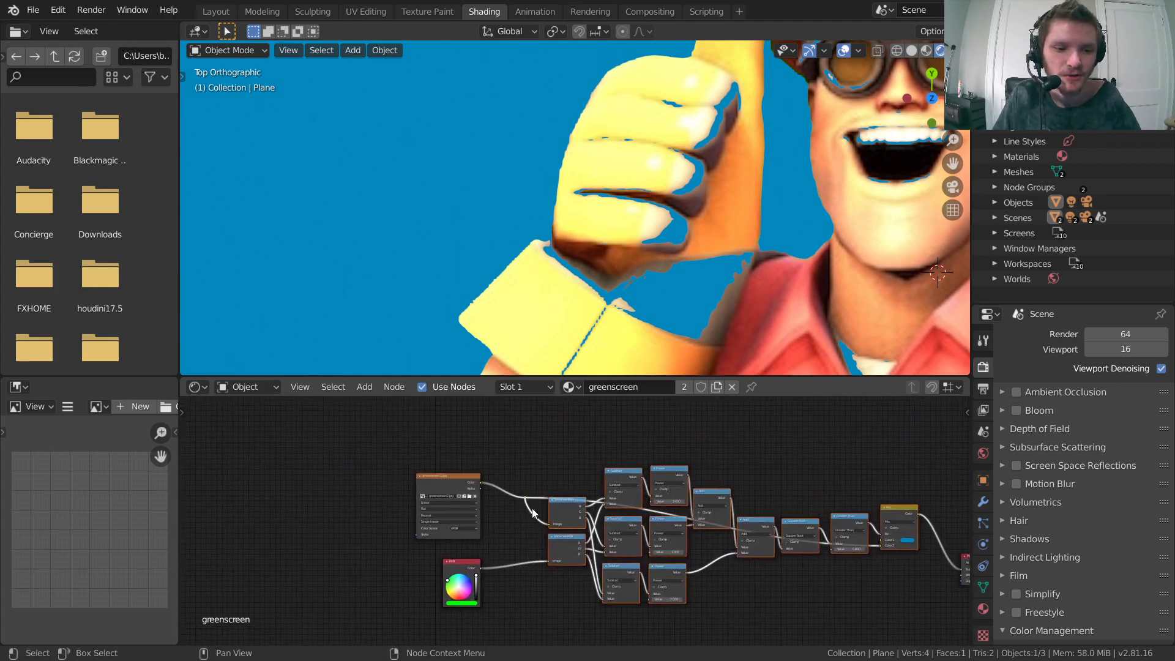
pyautogui.keyDown('shift'); pyautogui.scroll(3, 463, 446); pyautogui.keyUp('shift')
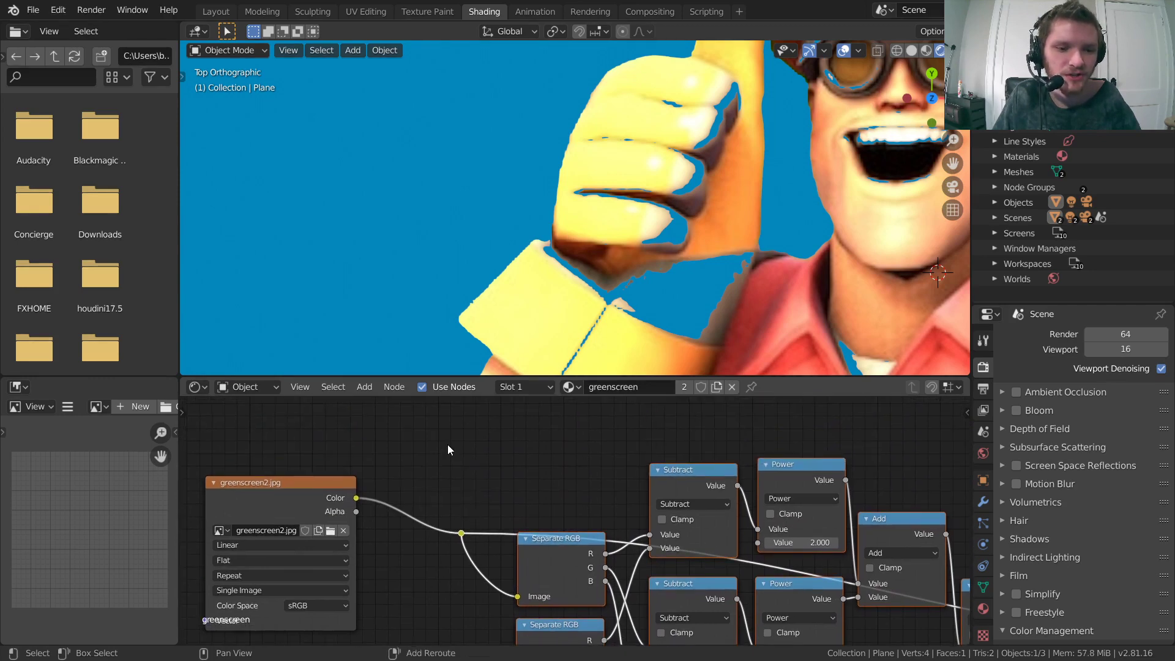
pyautogui.hotkey('shift', 'a')
pyautogui.write('reensc')
pyautogui.write('rerou')
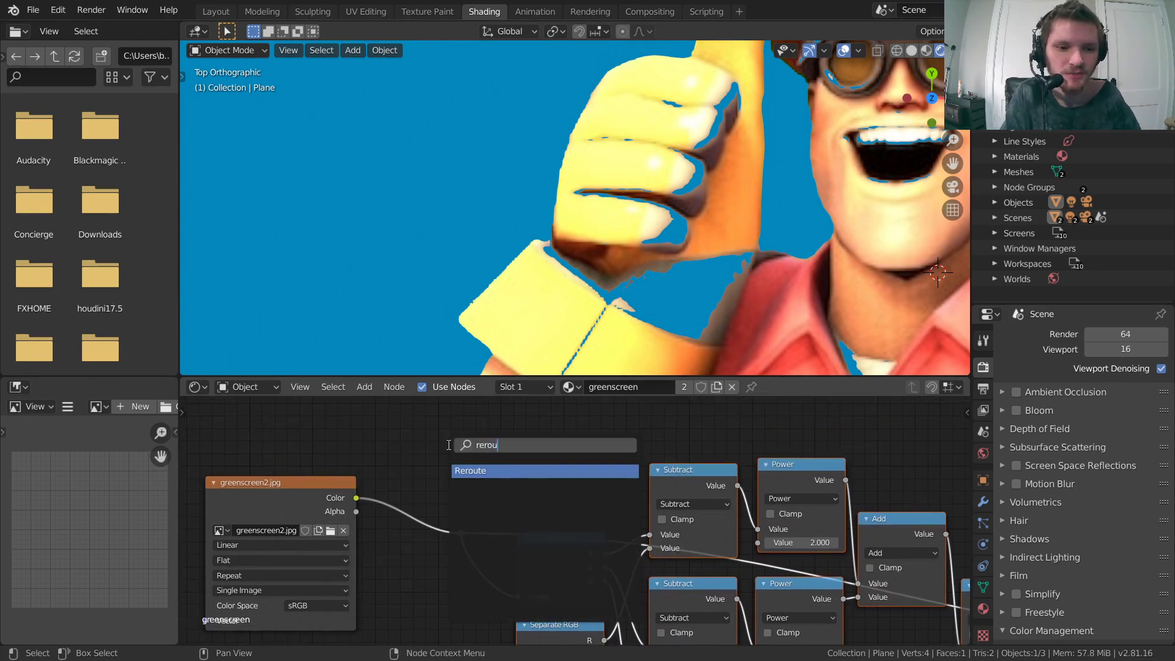
pyautogui.press('Return')
pyautogui.click(498, 439)
pyautogui.scroll(3, 497, 445)
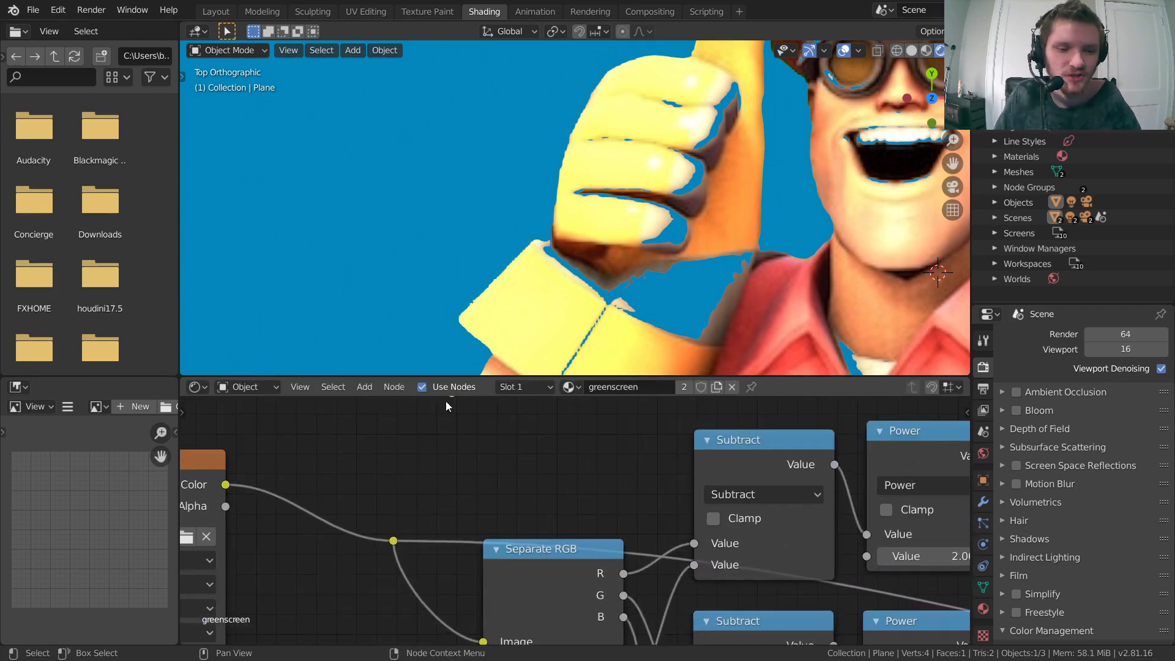
pyautogui.hotkey('shift', 'd')
pyautogui.click(306, 511)
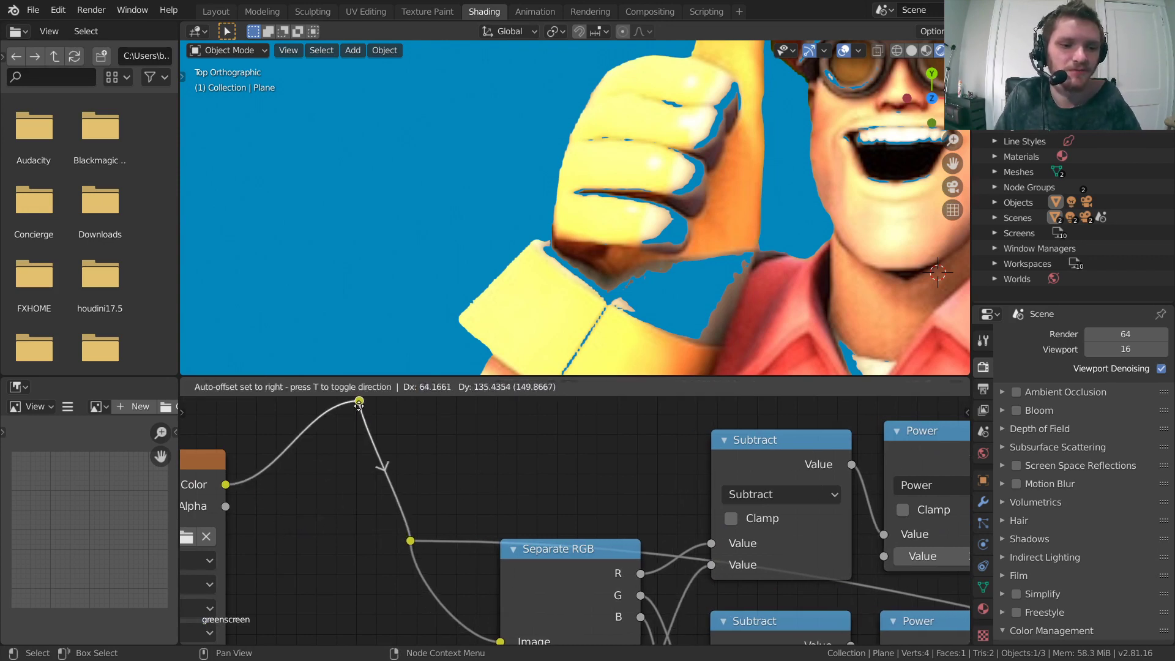
pyautogui.keyDown('shift'); pyautogui.scroll(2, 342, 520); pyautogui.keyUp('shift')
pyautogui.hotkey('ctrl', 'z')
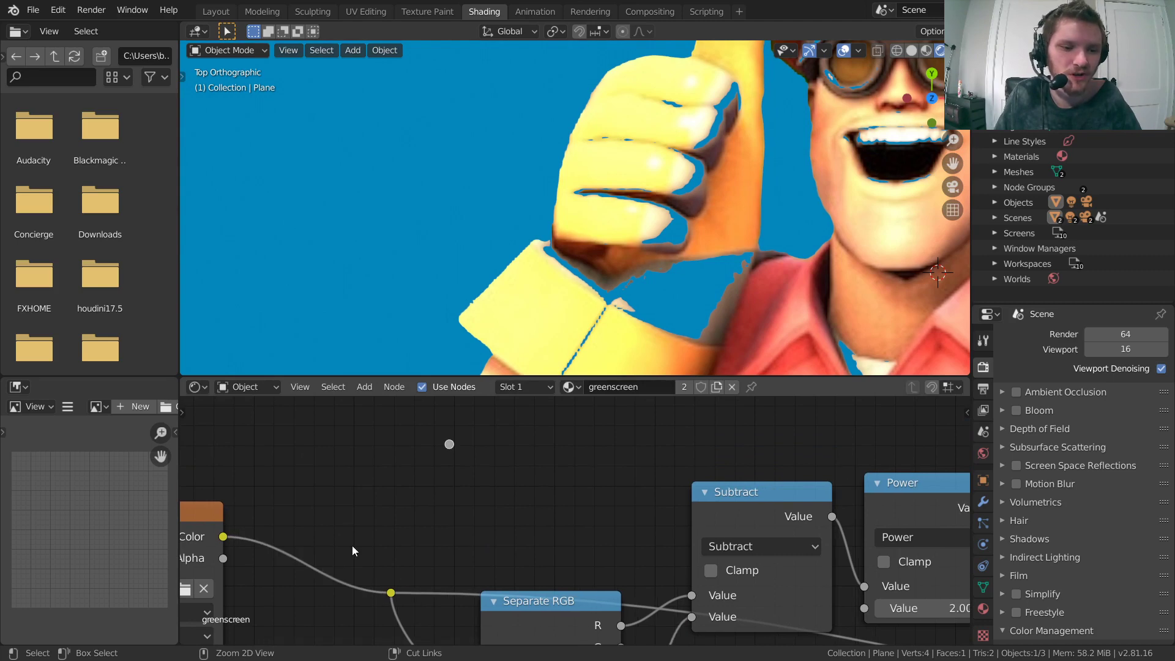
# Group all keying nodes between the input nodes and the Material Output, and return to the material's main node tree.
pyautogui.scroll(-3, 453, 448)
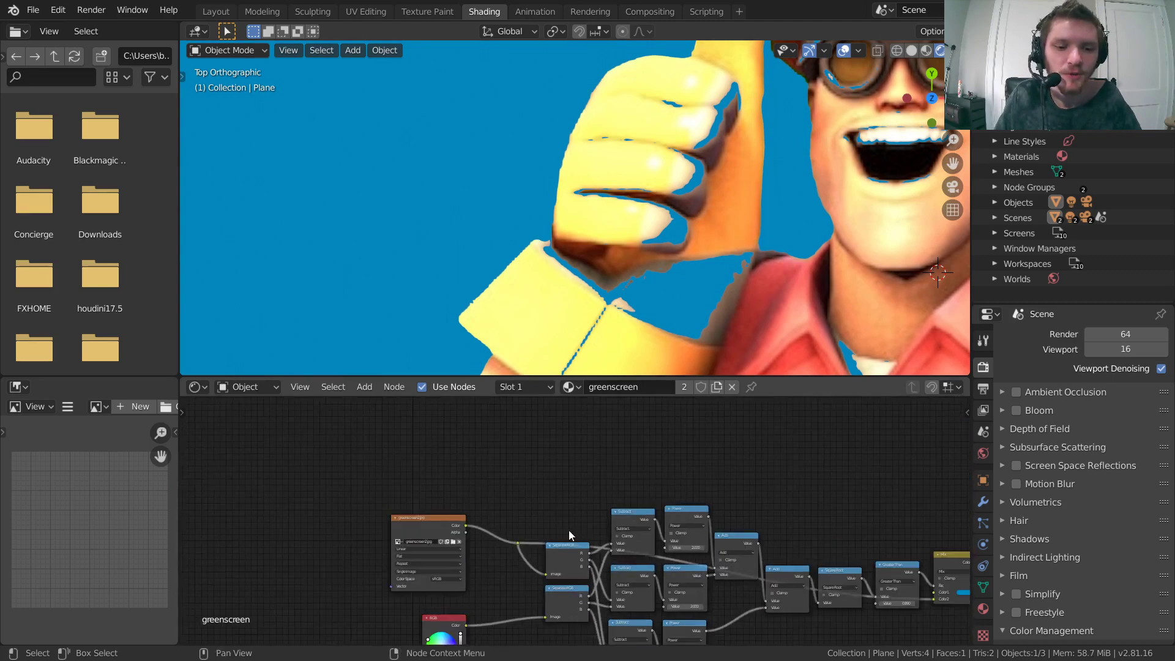
pyautogui.press('Home')
pyautogui.moveTo(810, 596); pyautogui.dragTo(376, 421)
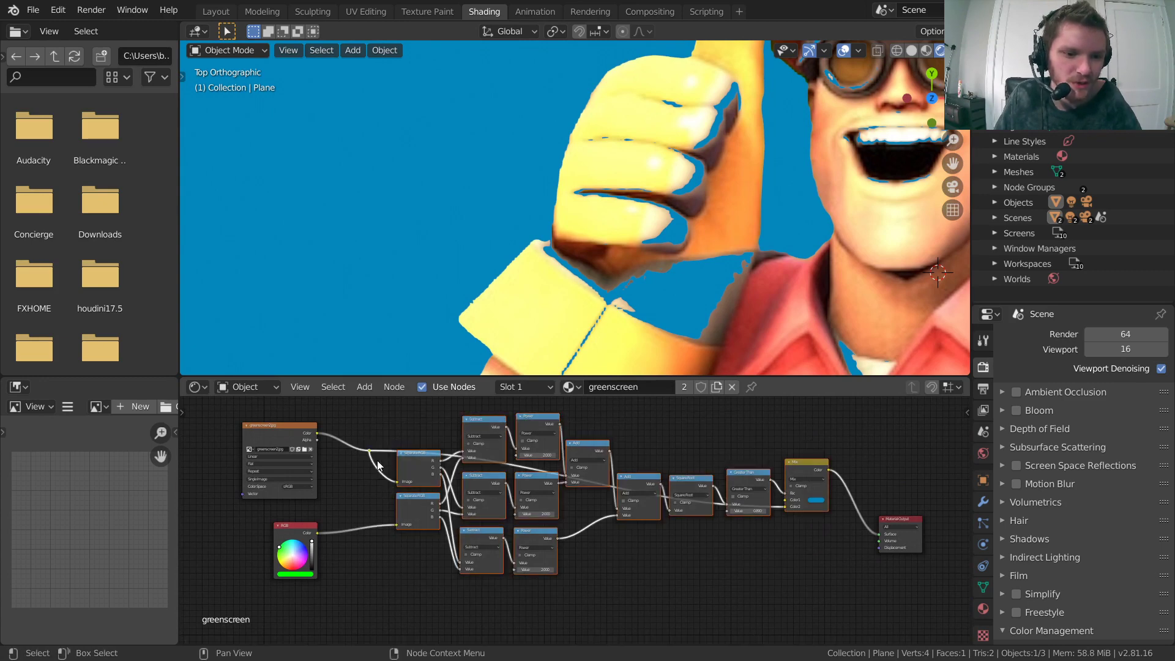
pyautogui.hotkey('ctrl', 'g')
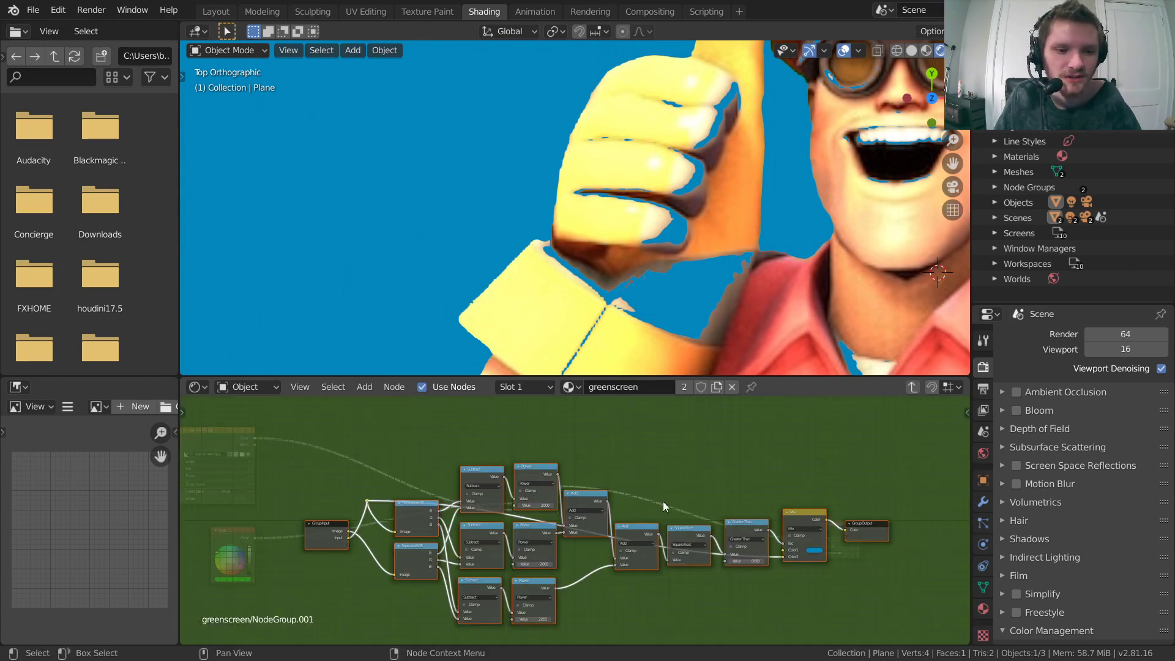
pyautogui.click(913, 387)
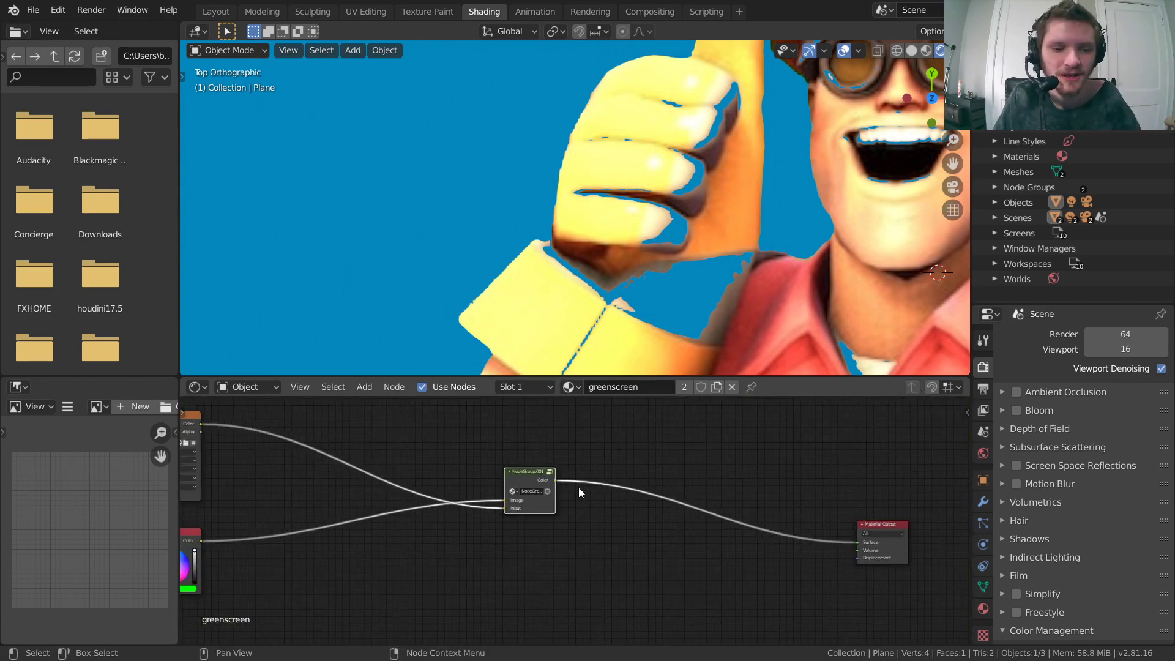
# Move the new group node toward the Material Output, and bring the image texture and RGB nodes closer with the RGB node on top.
pyautogui.click(508, 472)
pyautogui.moveTo(510, 474); pyautogui.dragTo(745, 518)
pyautogui.moveTo(612, 519); pyautogui.dragTo(691, 505, button='middle')
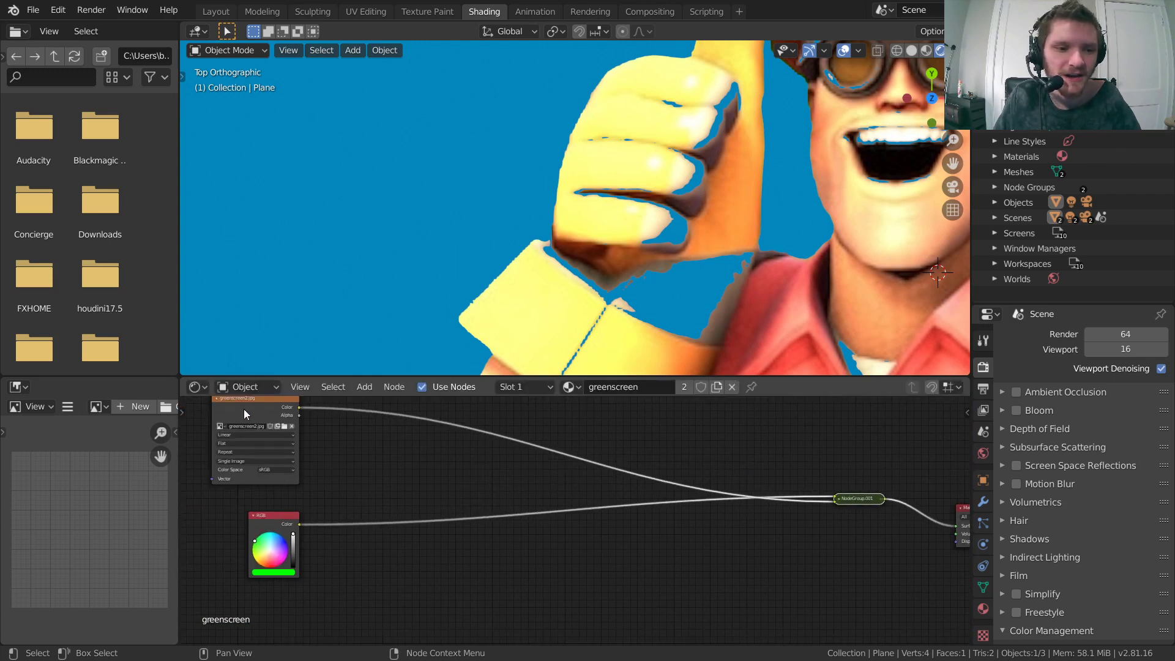
pyautogui.moveTo(244, 414); pyautogui.dragTo(675, 557)
pyautogui.moveTo(265, 520); pyautogui.dragTo(598, 414)
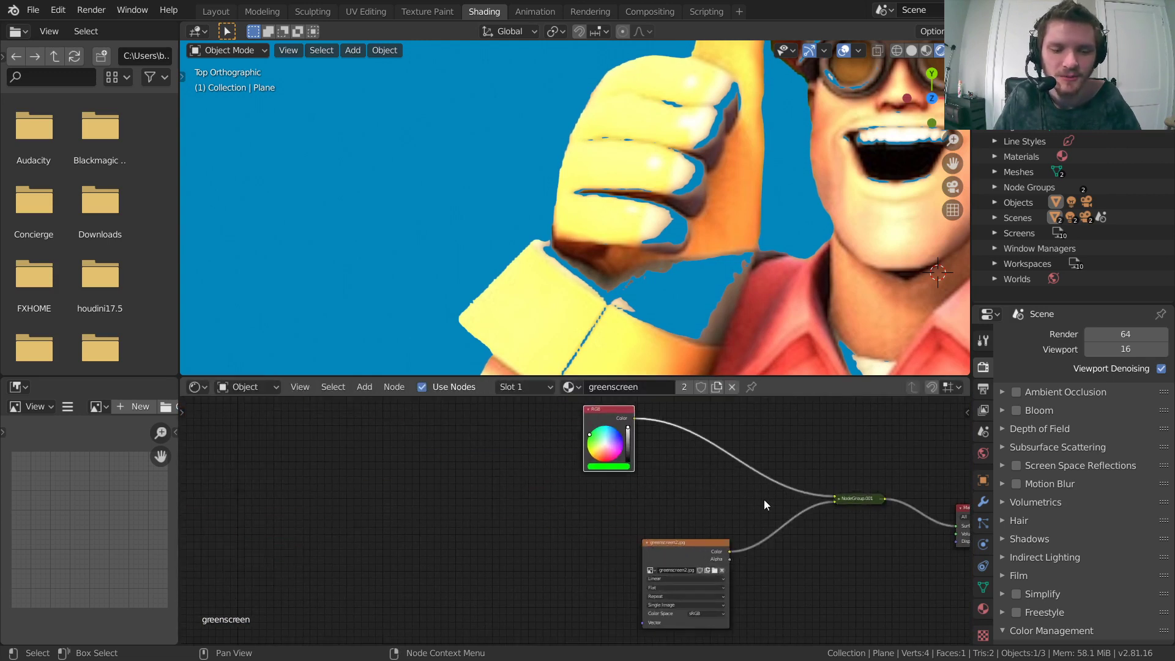
pyautogui.moveTo(764, 499); pyautogui.dragTo(539, 492, button='middle')
pyautogui.scroll(2, 524, 498)
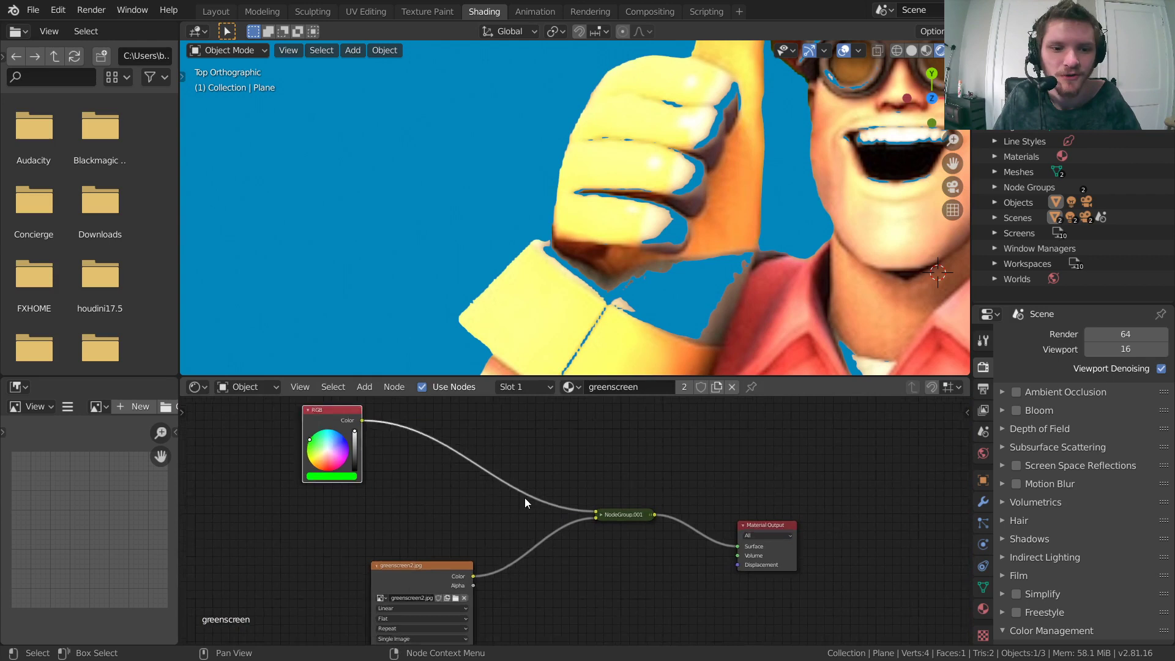
pyautogui.click(607, 514)
pyautogui.moveTo(397, 585); pyautogui.dragTo(256, 516)
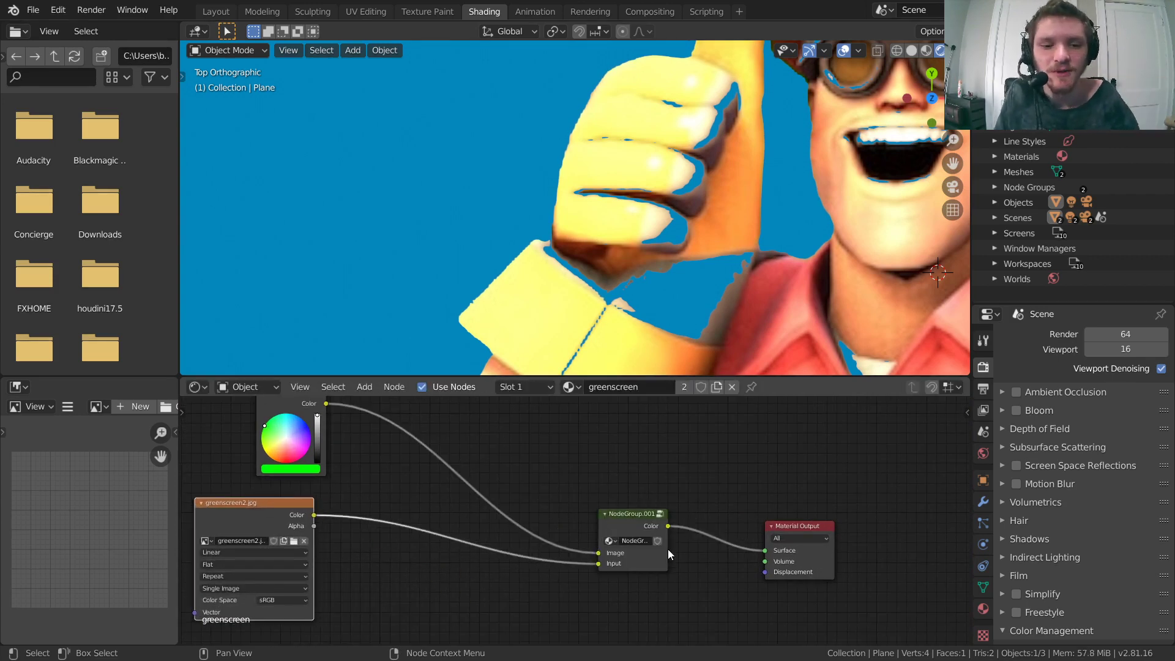
# Enter the keying node group for editing, frame its nodes and show its Interface settings.
pyautogui.scroll(4, 634, 561)
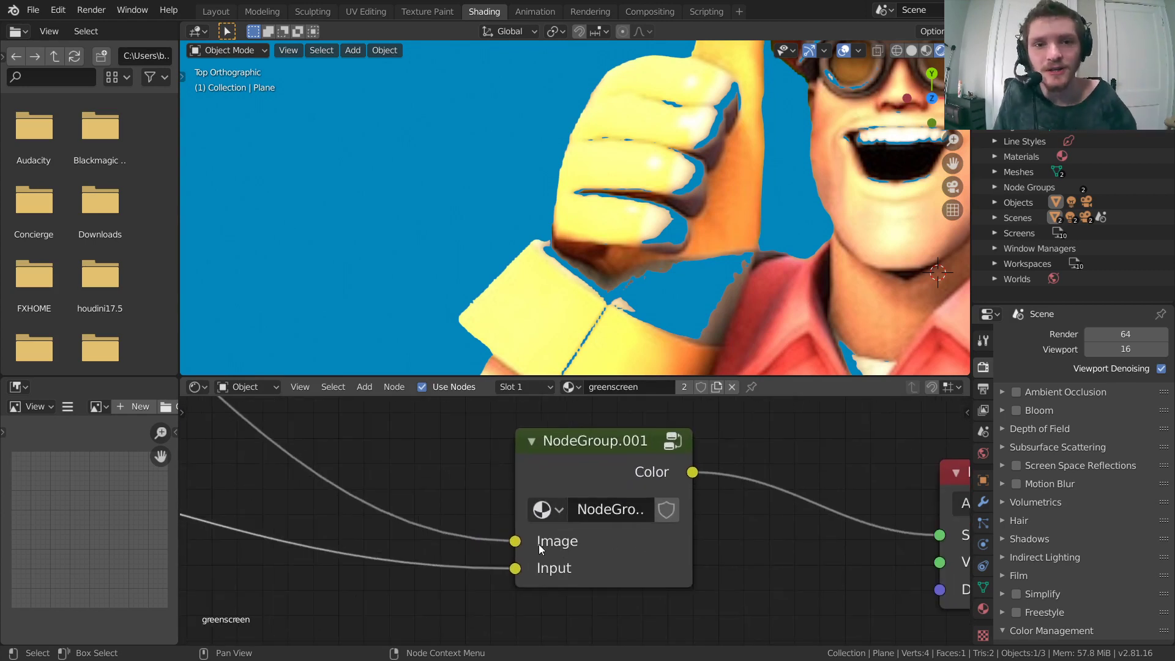
pyautogui.scroll(-3, 557, 542)
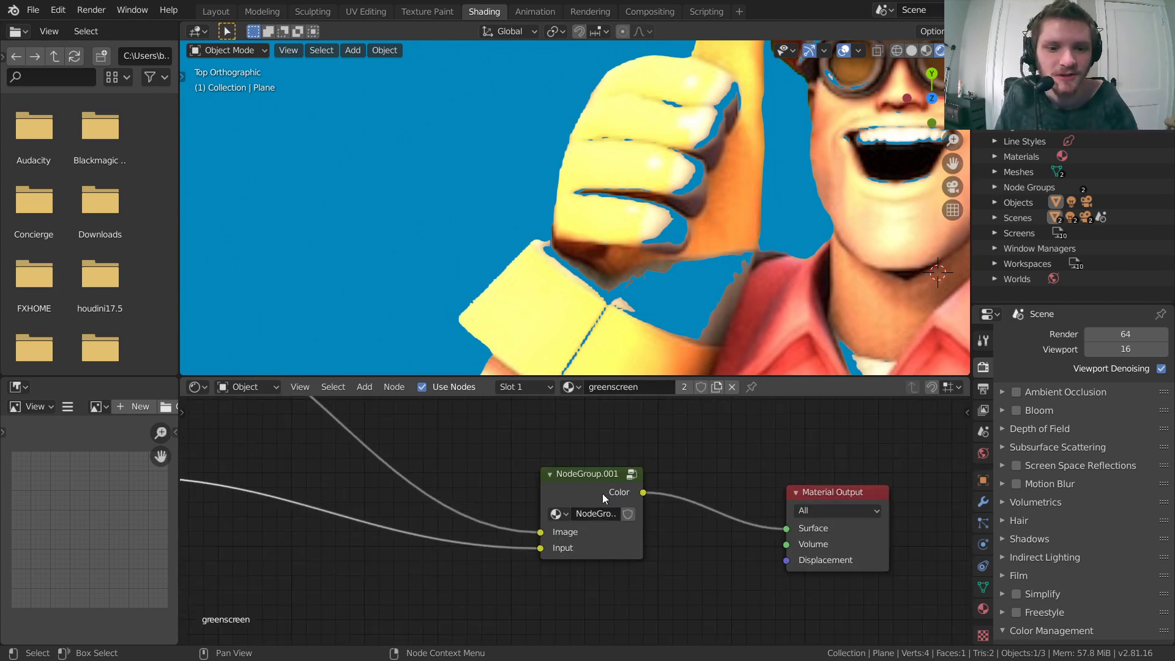
pyautogui.click(632, 475)
pyautogui.press('Home')
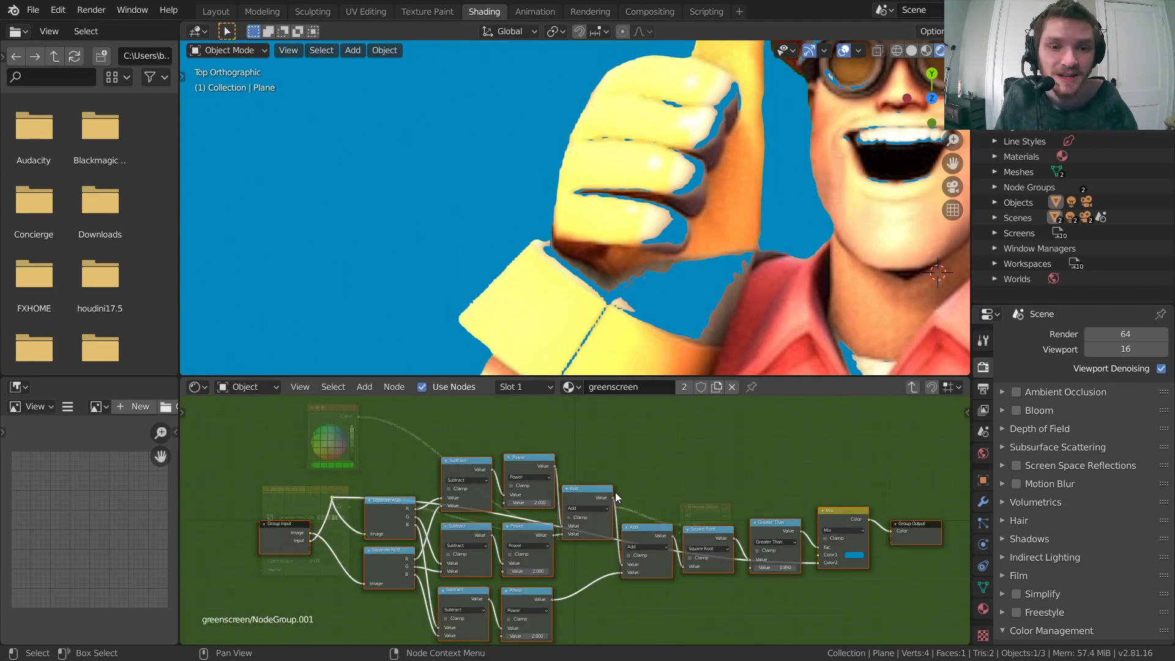
pyautogui.press('n')
pyautogui.press('Home')
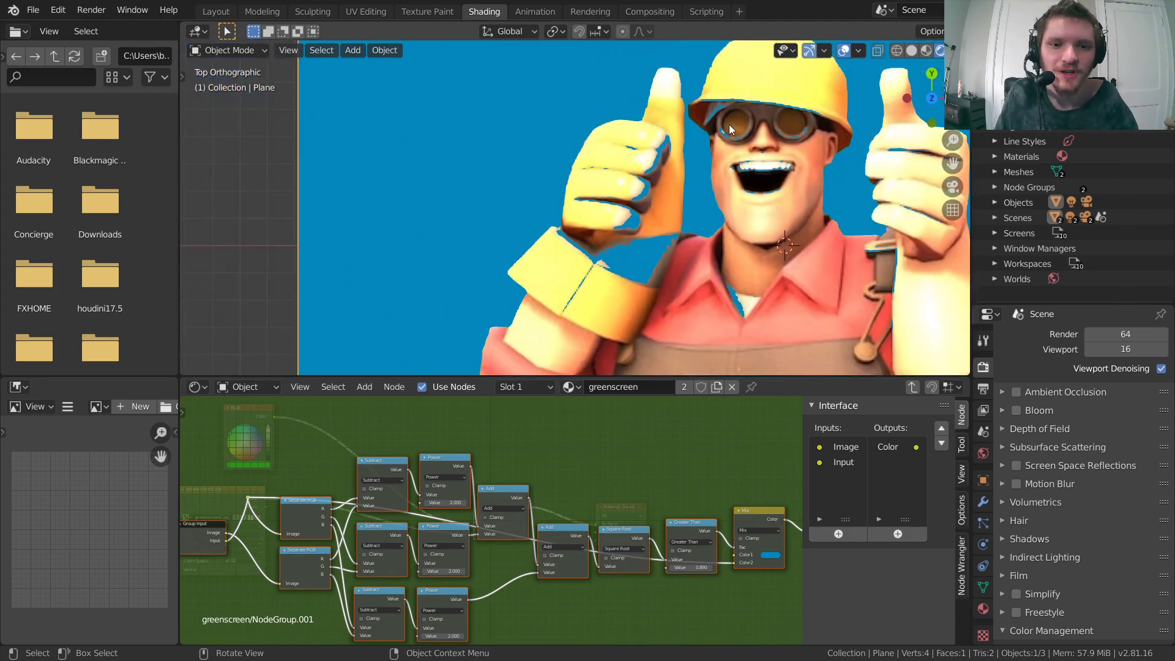
pyautogui.press('n')
pyautogui.press('n')
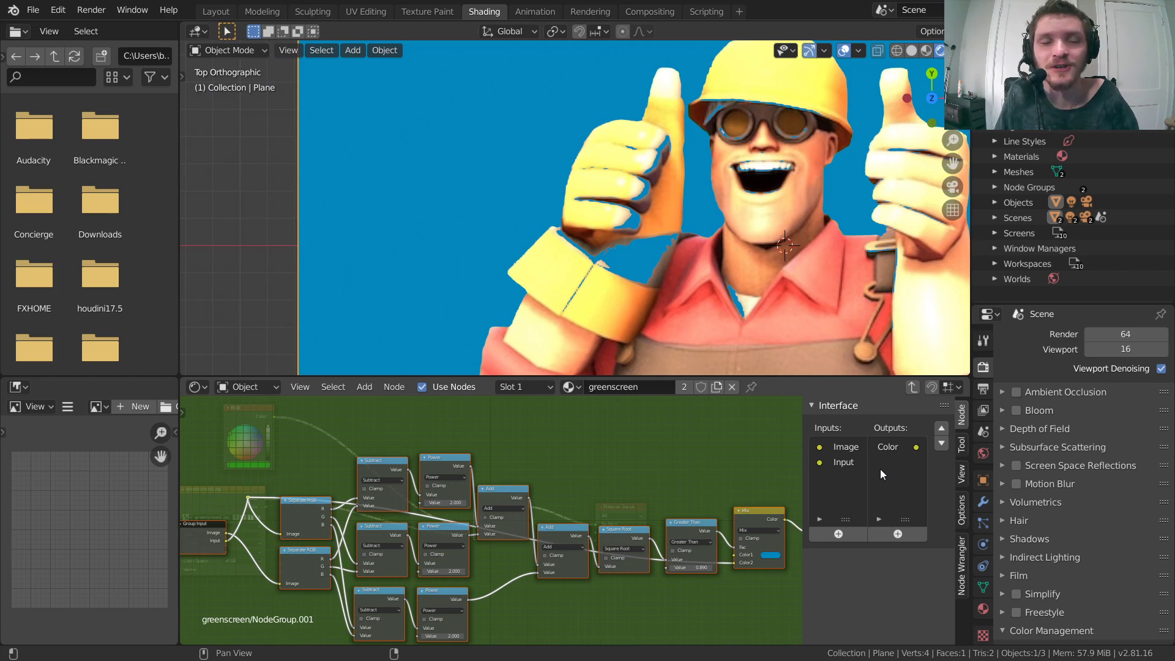
# Slightly widen the area listing the node group's Interface inputs and outputs, keeping the Group Input node in view.
pyautogui.moveTo(488, 517); pyautogui.dragTo(762, 494, button='middle')
pyautogui.scroll(2, 532, 513)
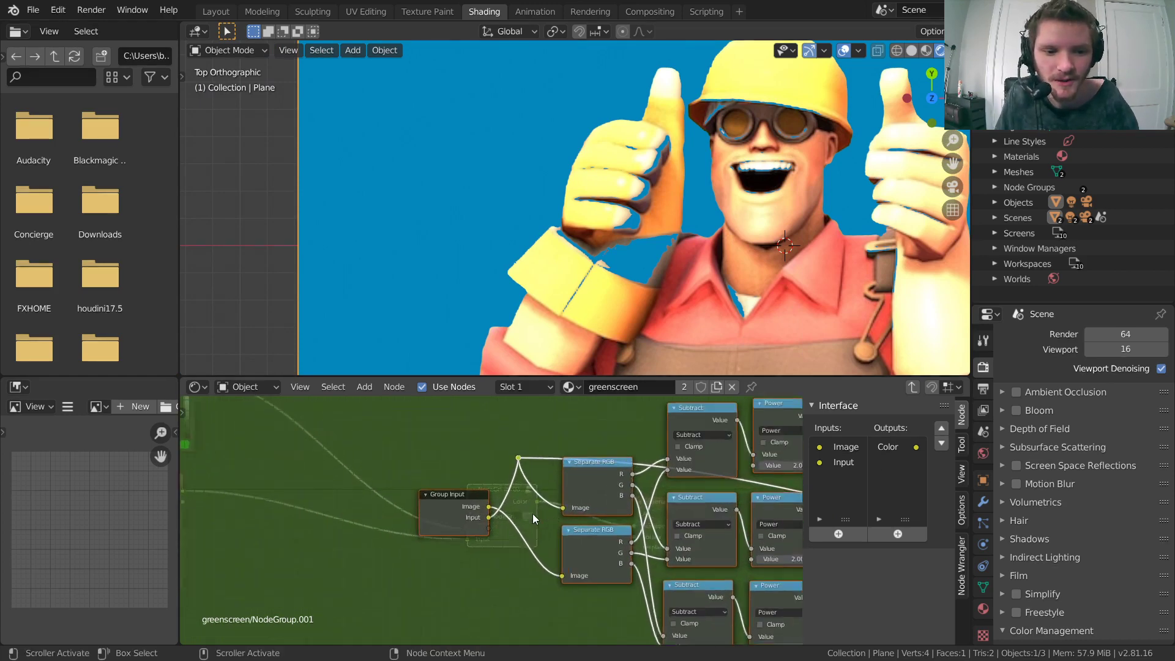
pyautogui.scroll(1, 533, 513)
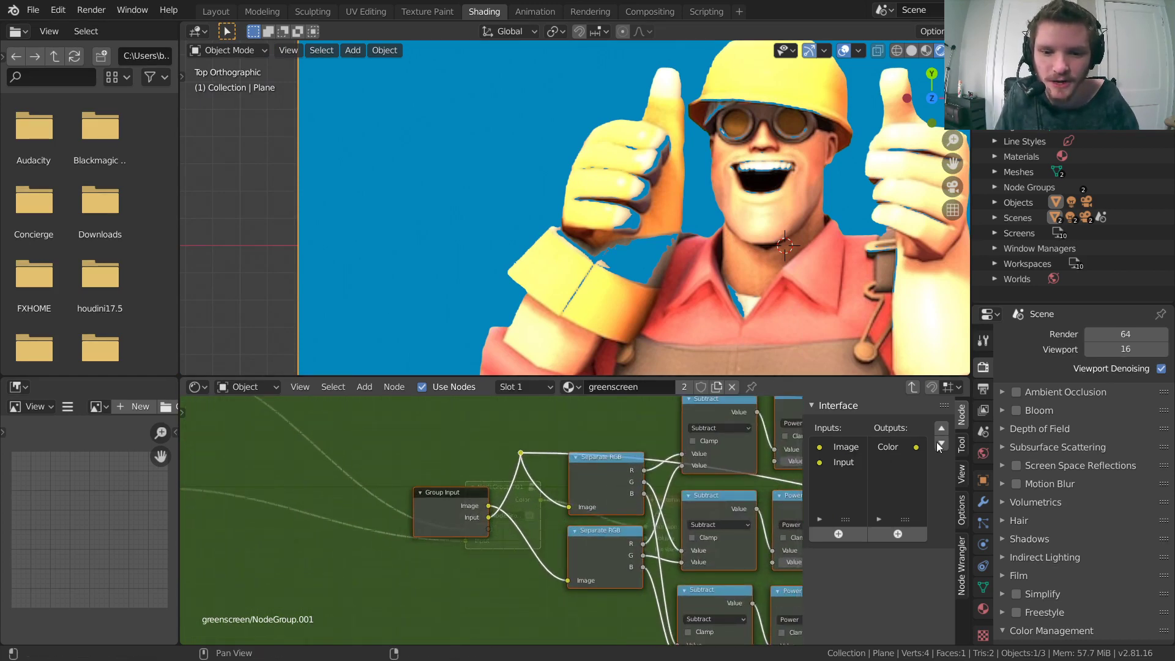
pyautogui.click(963, 440)
pyautogui.click(963, 411)
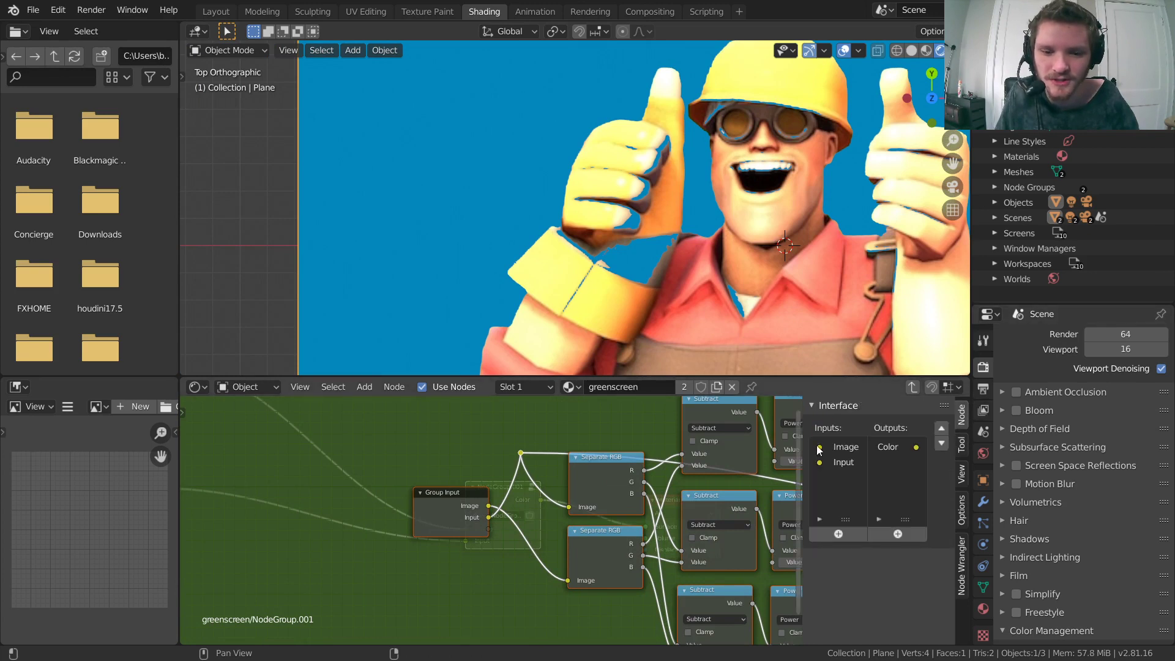
pyautogui.moveTo(801, 469); pyautogui.dragTo(788, 469)
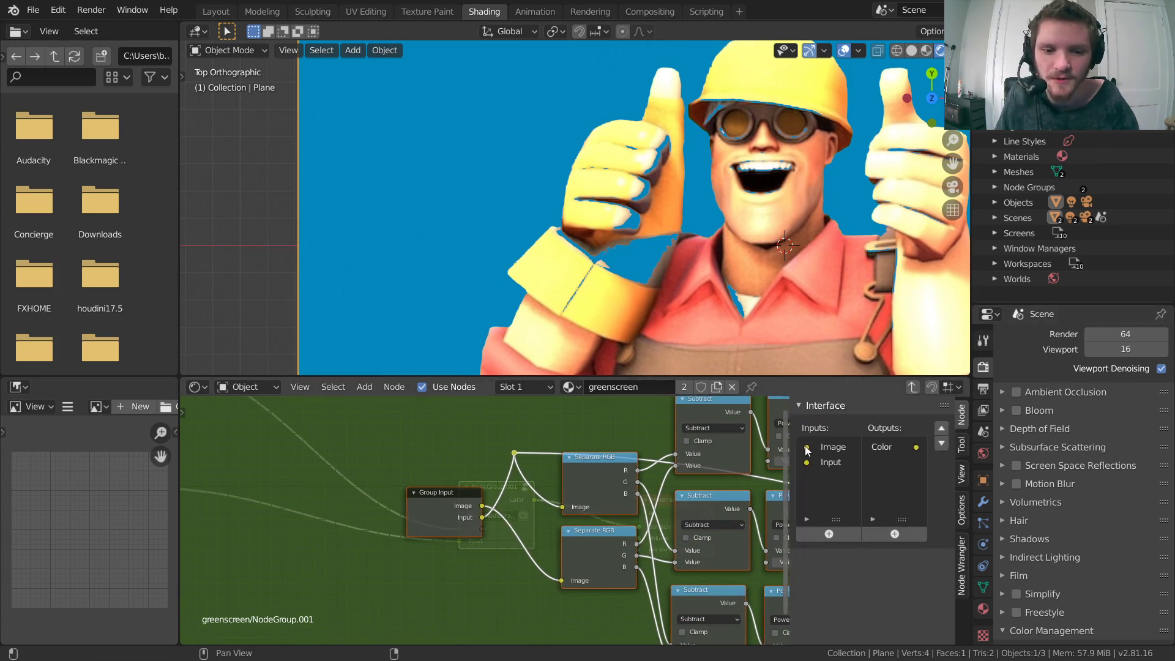
pyautogui.moveTo(700, 468); pyautogui.dragTo(577, 468, button='middle')
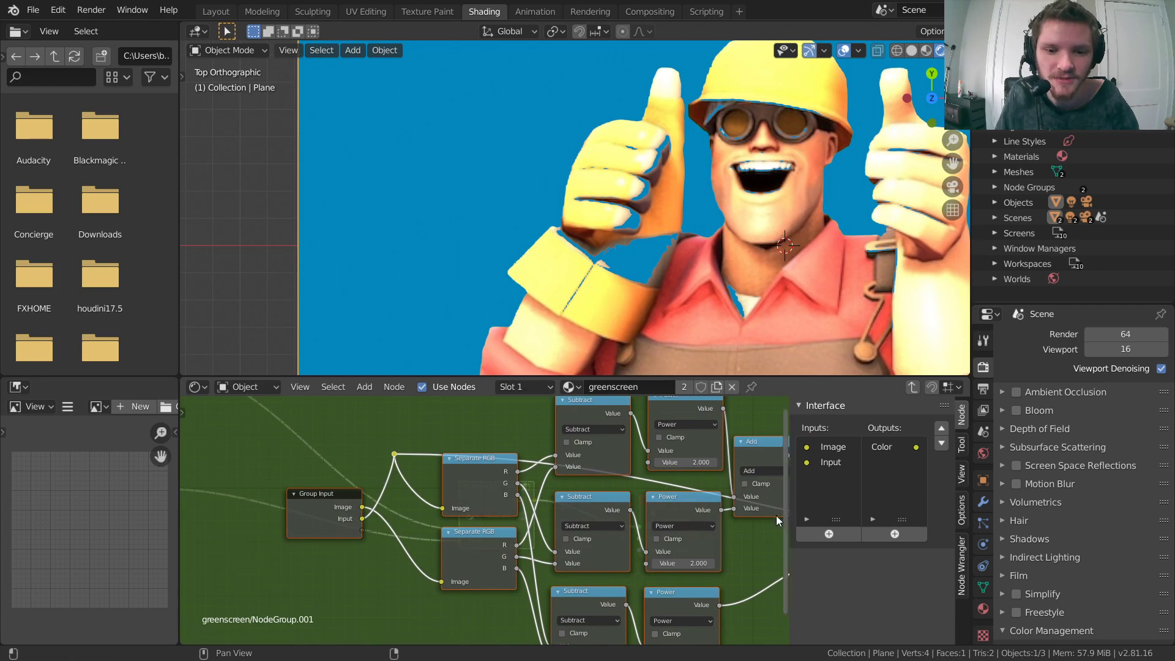
# Examine the keying group's node chain from the Group Input through the Separate RGB and math nodes to the Group Output.
pyautogui.moveTo(776, 515); pyautogui.dragTo(462, 500, button='middle')
pyautogui.scroll(-2, 582, 481)
pyautogui.scroll(-4, 582, 481)
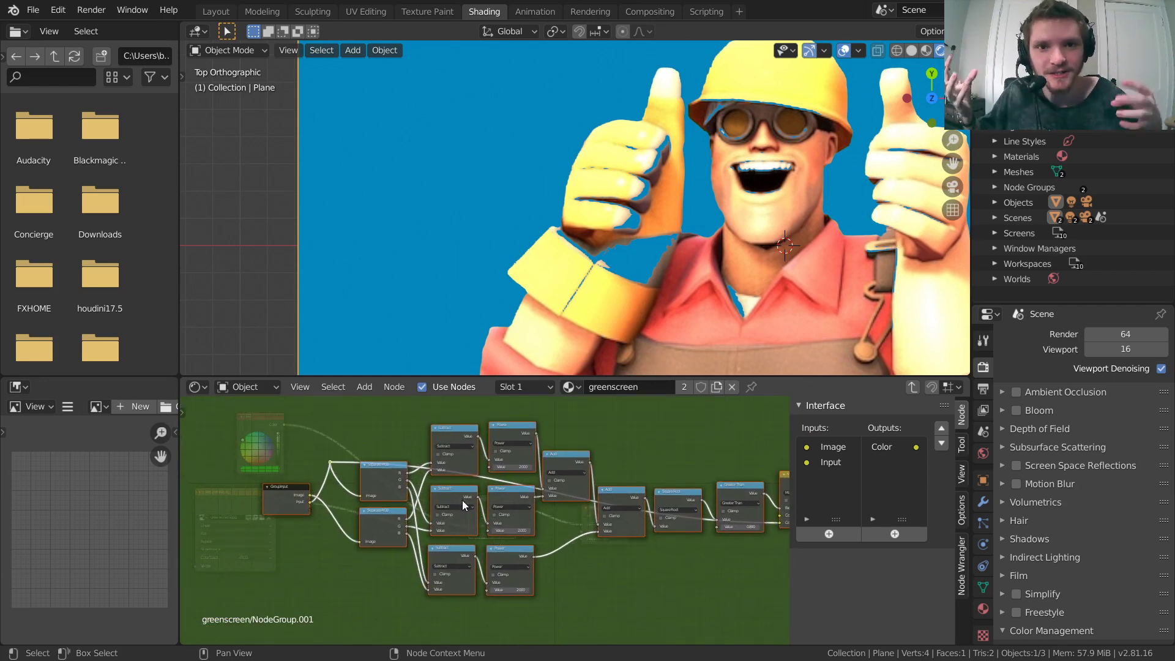
pyautogui.scroll(1, 461, 500)
pyautogui.scroll(6, 380, 470)
pyautogui.moveTo(196, 472); pyautogui.dragTo(425, 509, button='middle')
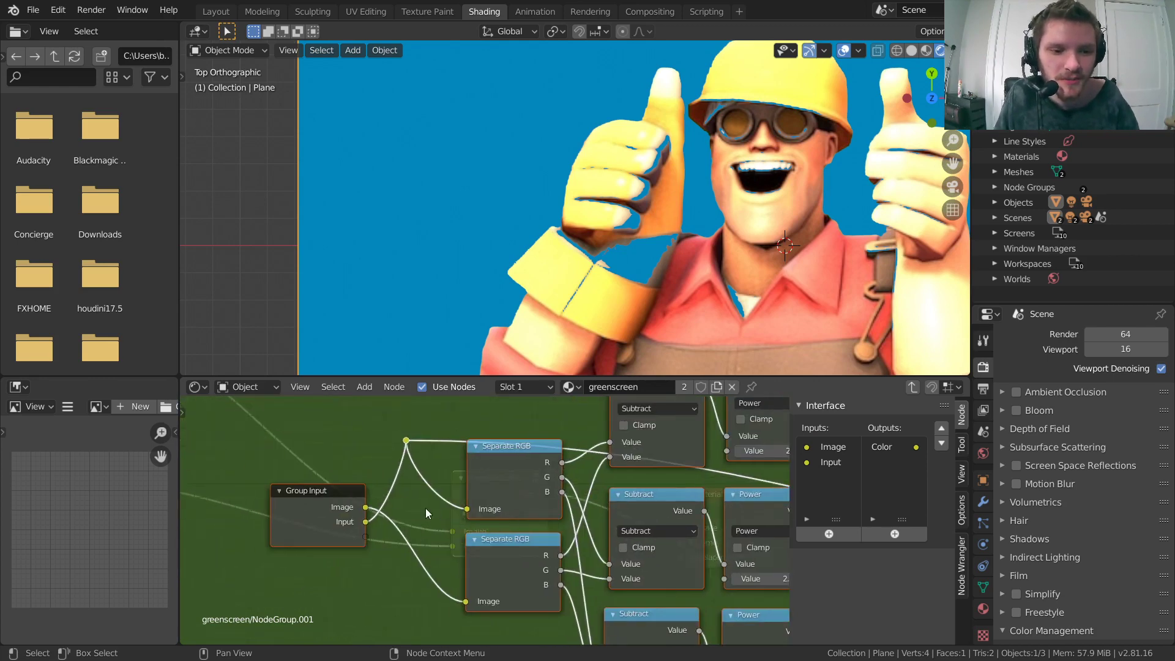
pyautogui.scroll(4, 425, 510)
pyautogui.moveTo(327, 548); pyautogui.dragTo(435, 551, button='middle')
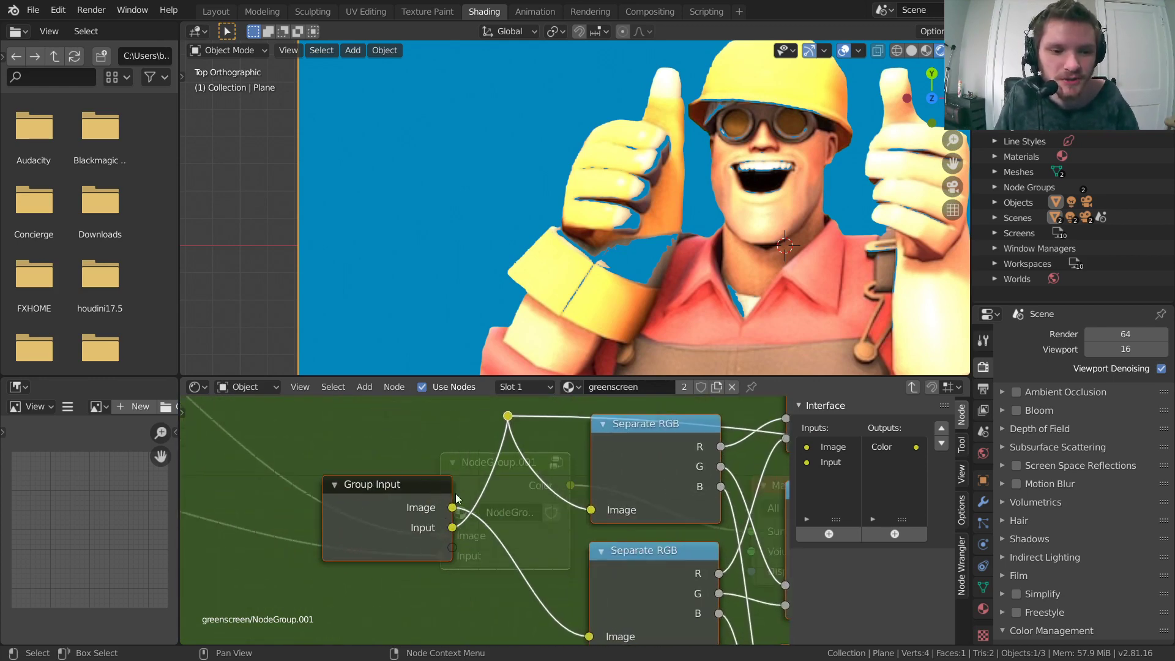
pyautogui.moveTo(456, 498); pyautogui.dragTo(519, 616, button='middle')
pyautogui.moveTo(374, 503); pyautogui.dragTo(451, 536, button='middle')
pyautogui.moveTo(545, 478); pyautogui.dragTo(379, 615, button='middle')
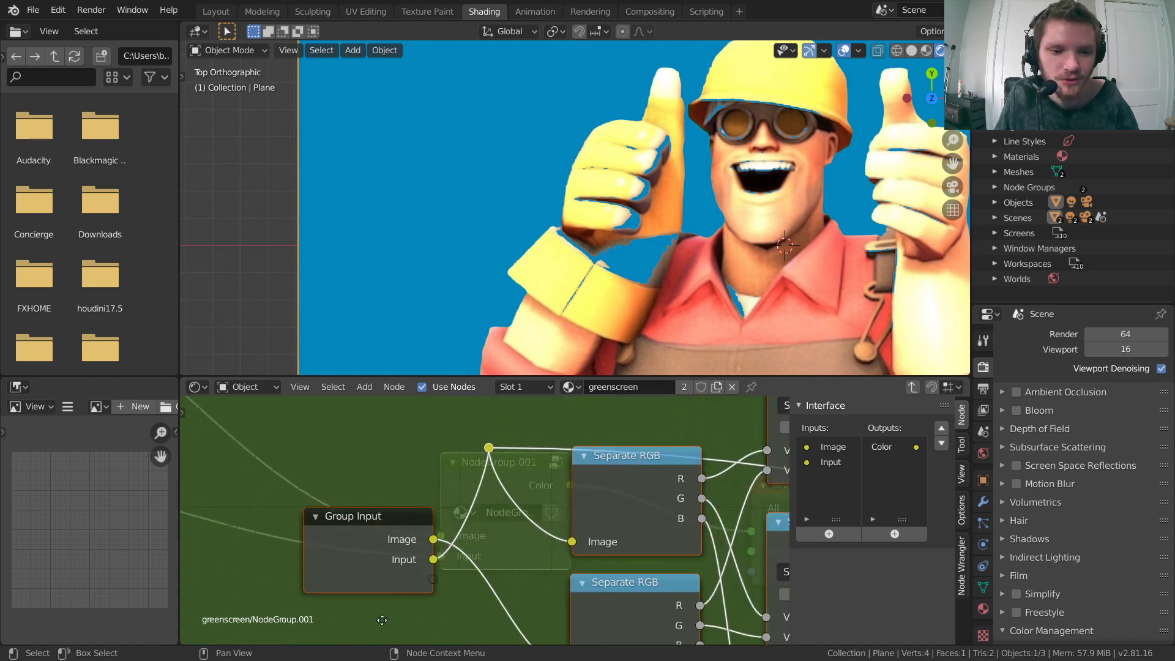
pyautogui.scroll(-7, 600, 470)
pyautogui.moveTo(639, 499); pyautogui.dragTo(472, 471, button='middle')
pyautogui.scroll(3, 473, 470)
pyautogui.scroll(-8, 391, 448)
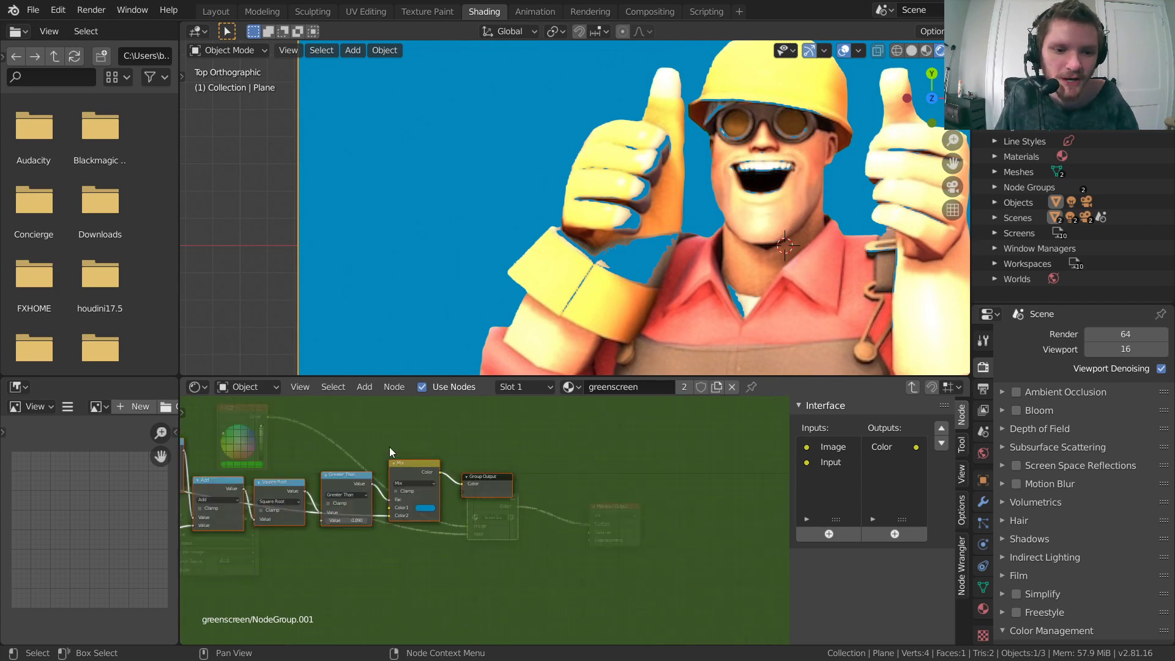
pyautogui.moveTo(322, 474); pyautogui.dragTo(644, 481, button='middle')
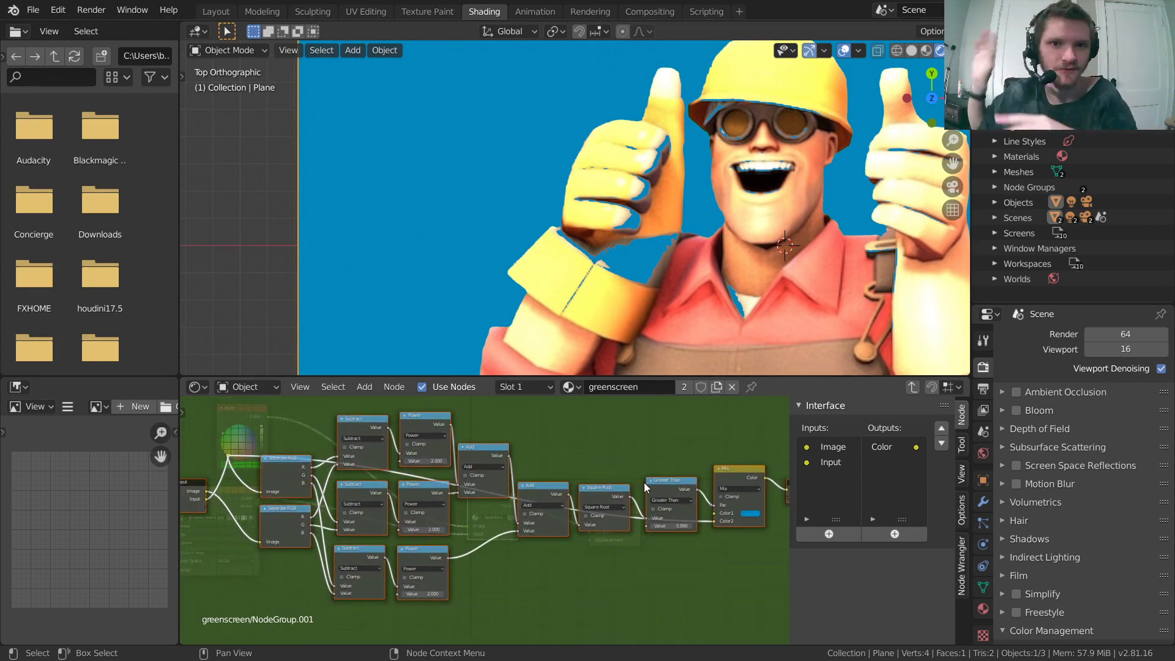
pyautogui.scroll(-2, 635, 512)
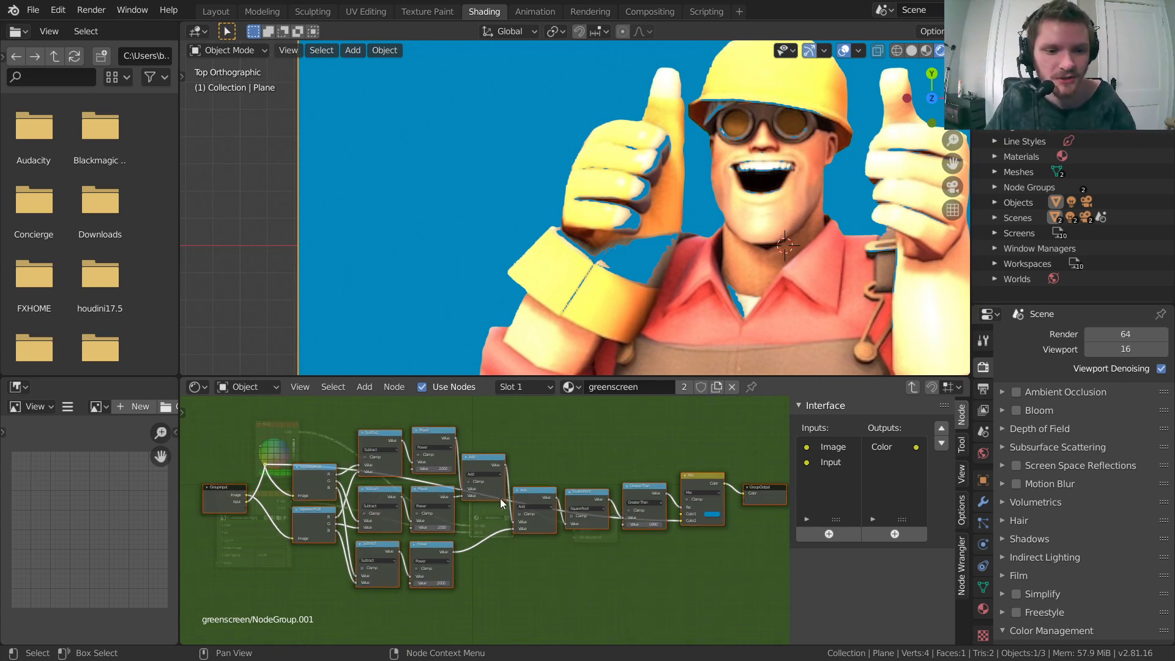
pyautogui.moveTo(600, 501); pyautogui.dragTo(659, 513, button='middle')
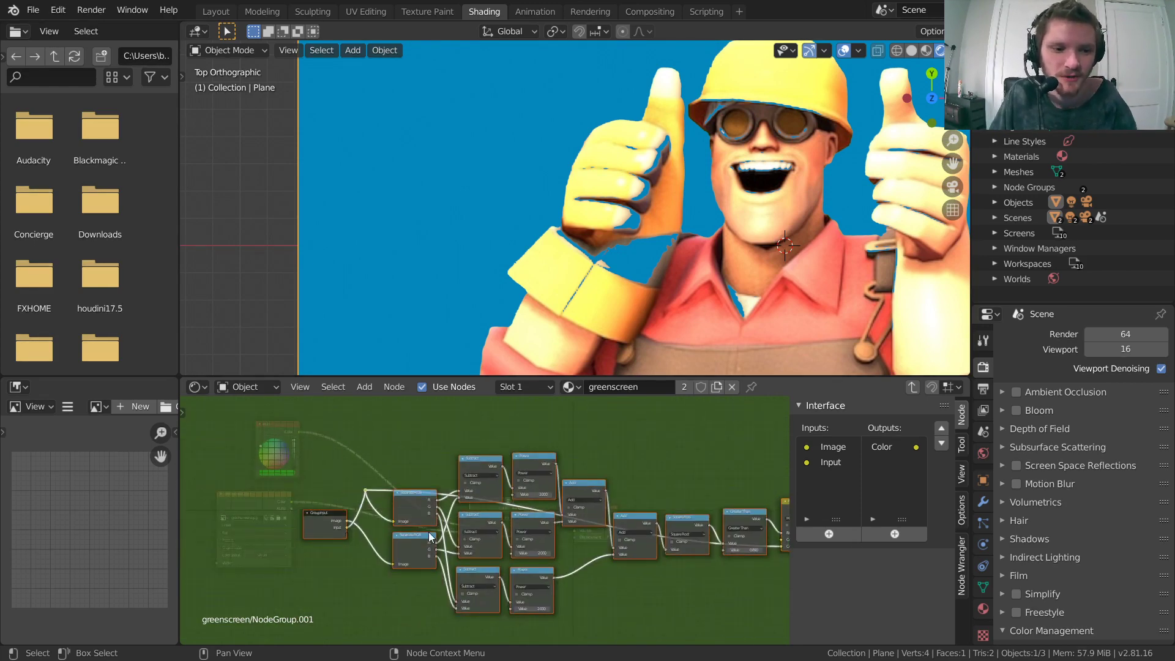
pyautogui.scroll(5, 430, 536)
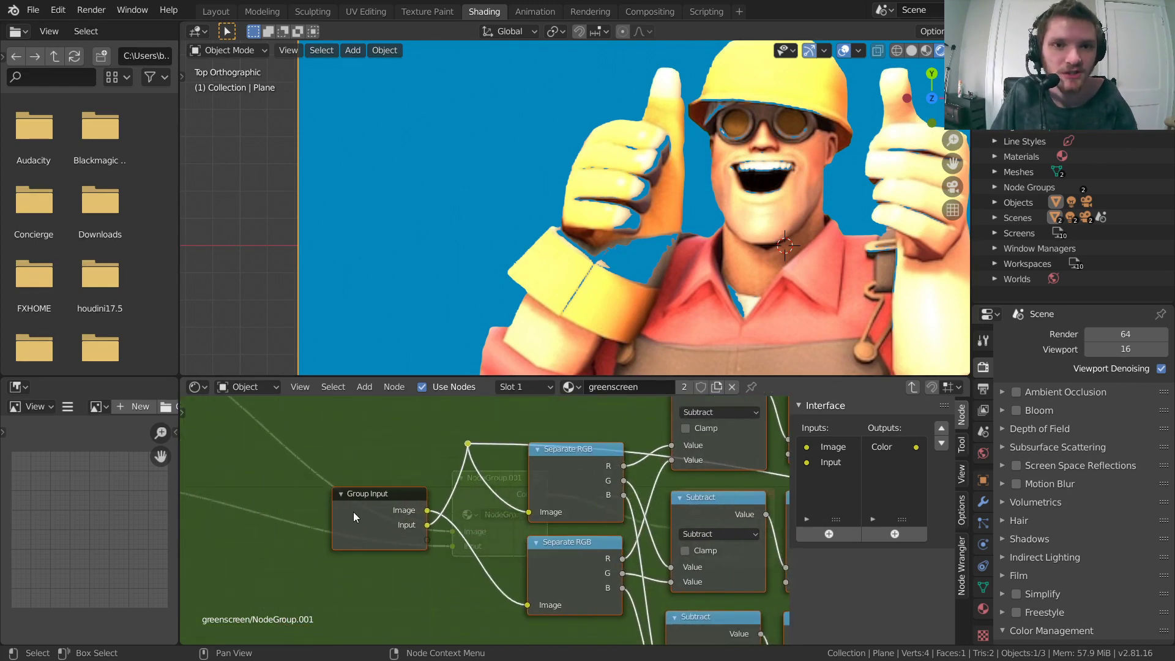
# Reorder the node group's inputs so that Image sits below Input.
pyautogui.click(829, 449)
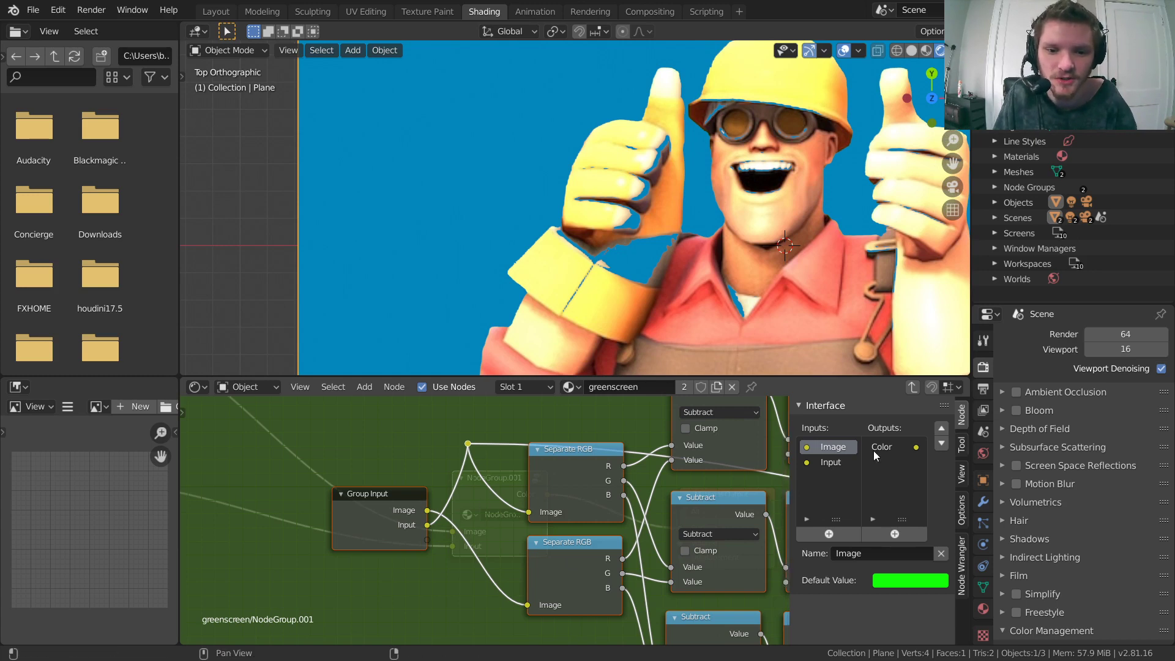
pyautogui.click(941, 444)
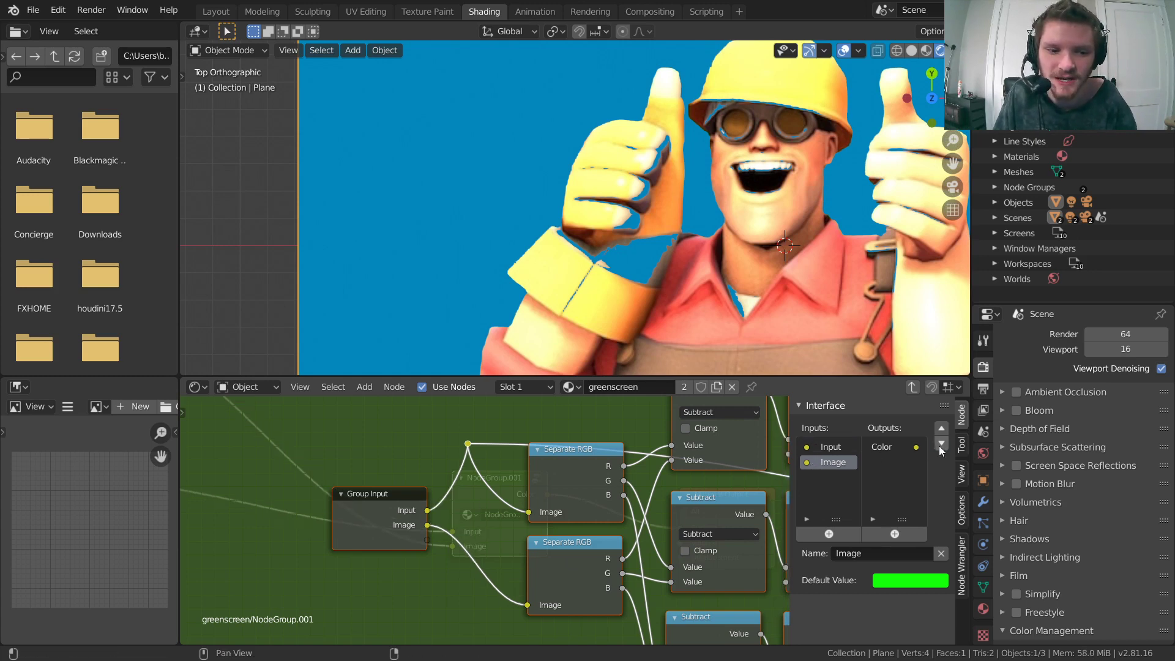
pyautogui.click(941, 429)
pyautogui.click(943, 442)
pyautogui.click(943, 431)
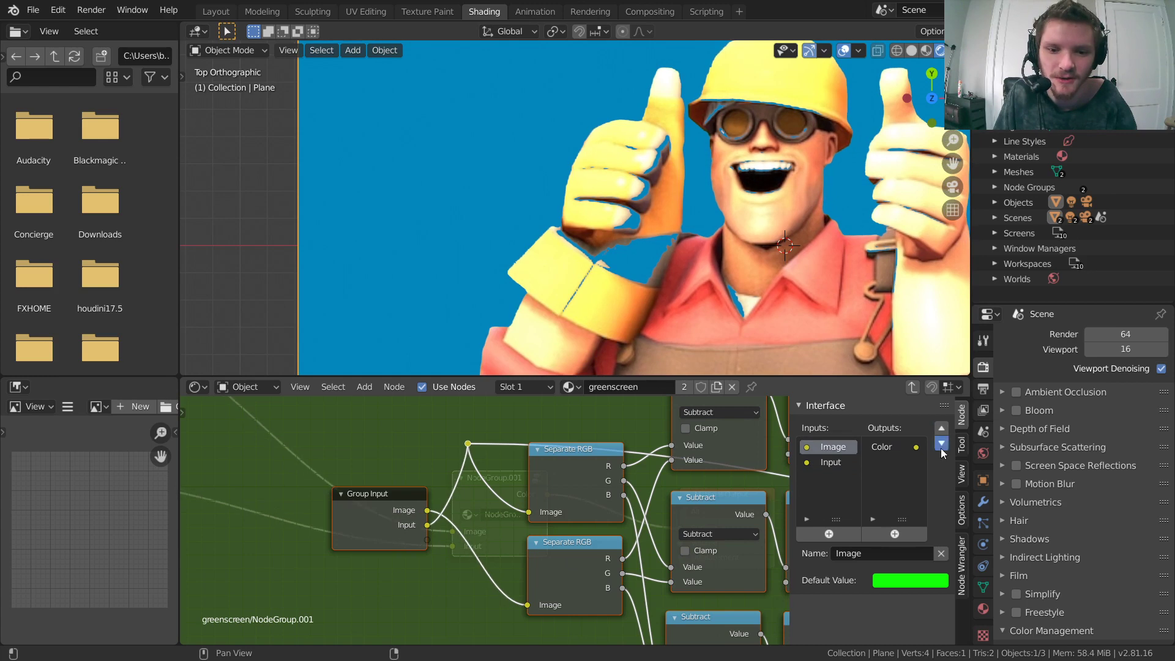
pyautogui.click(941, 444)
# Rename the group's Image input to Keying Color.
pyautogui.click(872, 553)
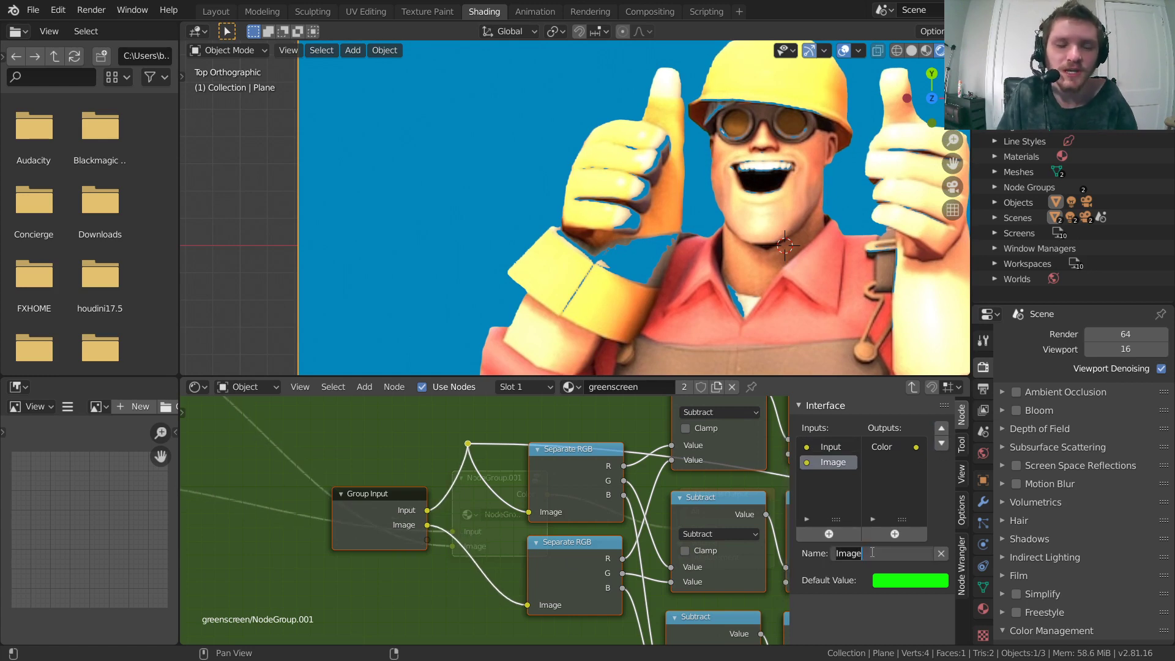
pyautogui.write('Ke')
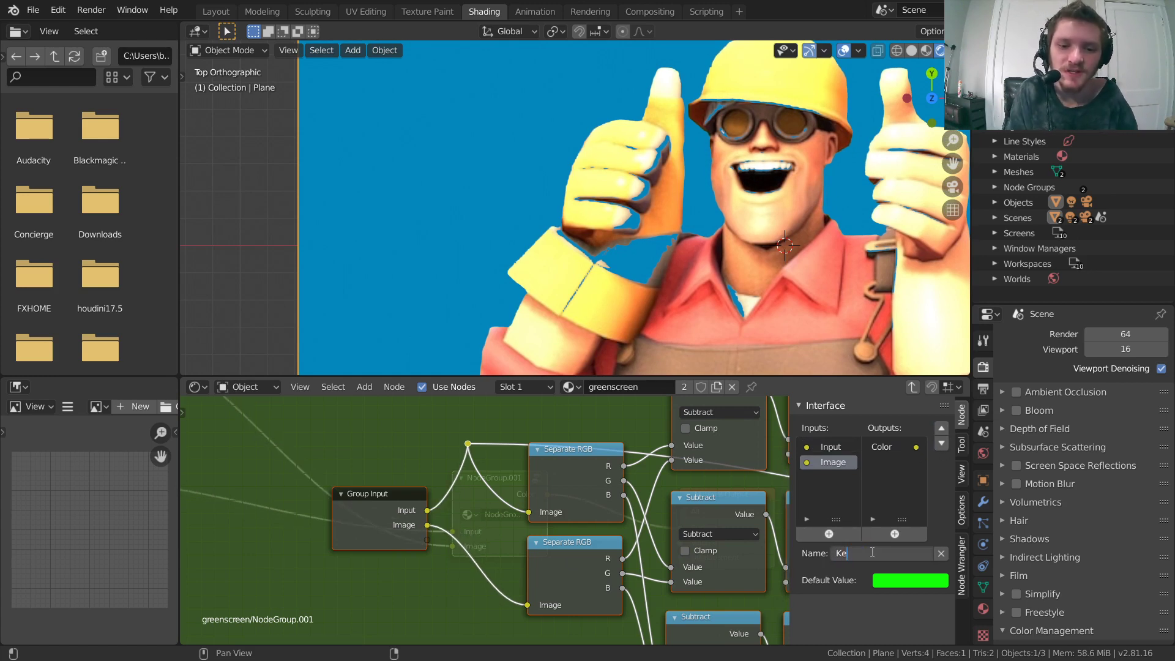
pyautogui.write('ying C')
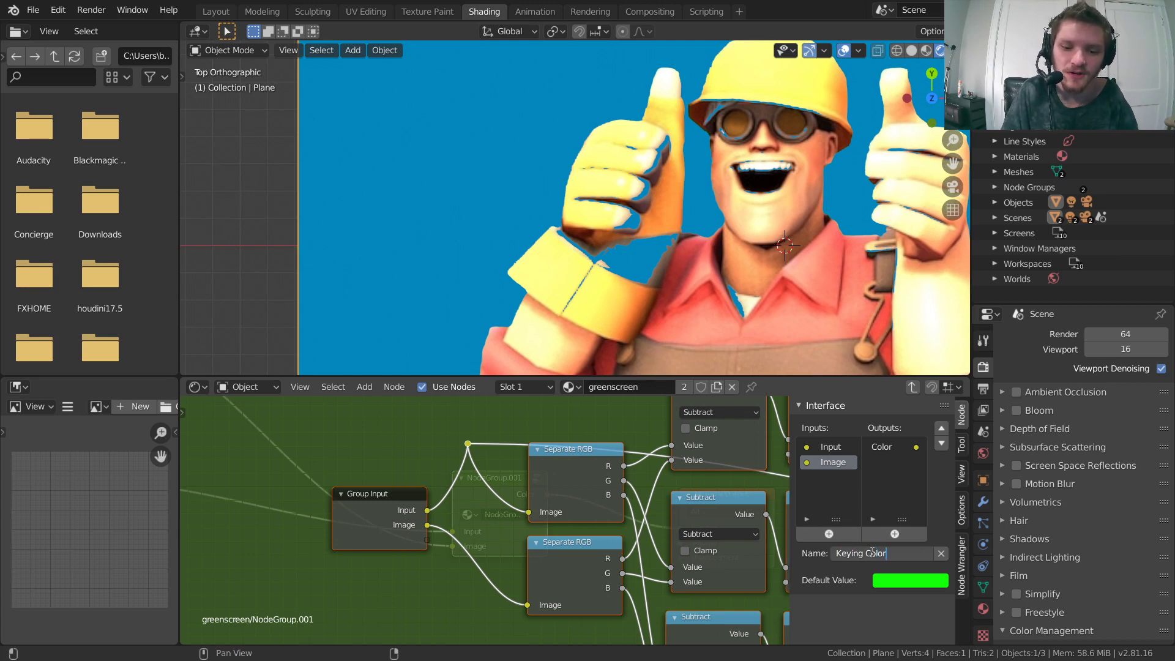
pyautogui.write('olor')
pyautogui.press('Return')
pyautogui.scroll(1, 431, 487)
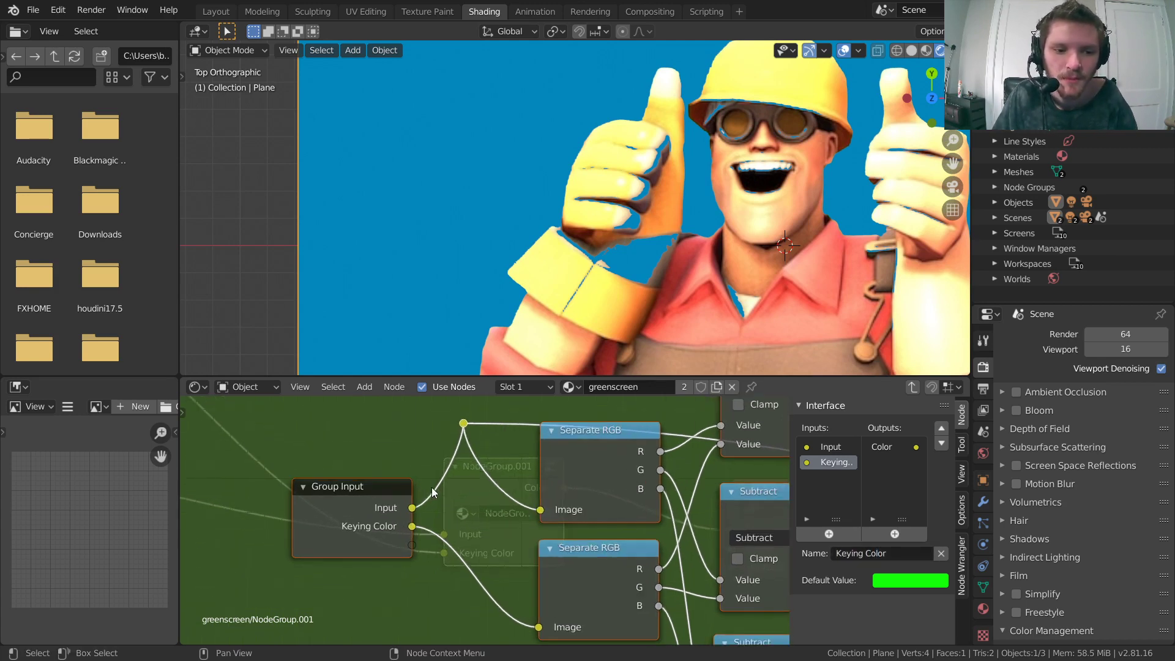
# Rename the group's first input, Input, to InputImage.
pyautogui.click(832, 447)
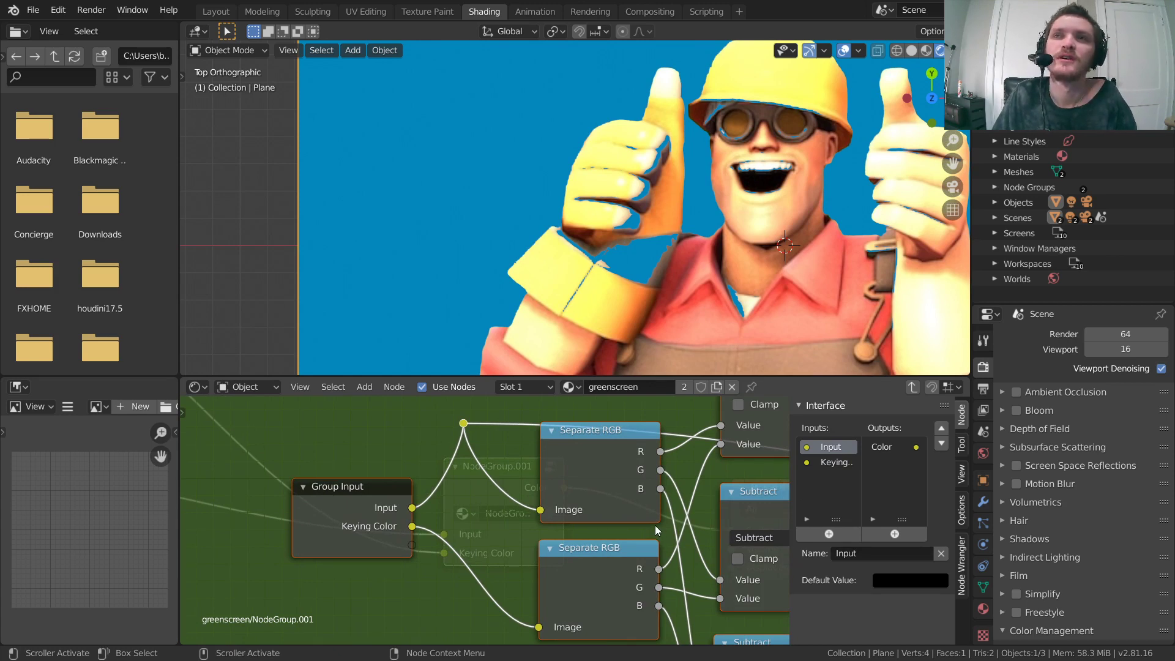
pyautogui.click(859, 554)
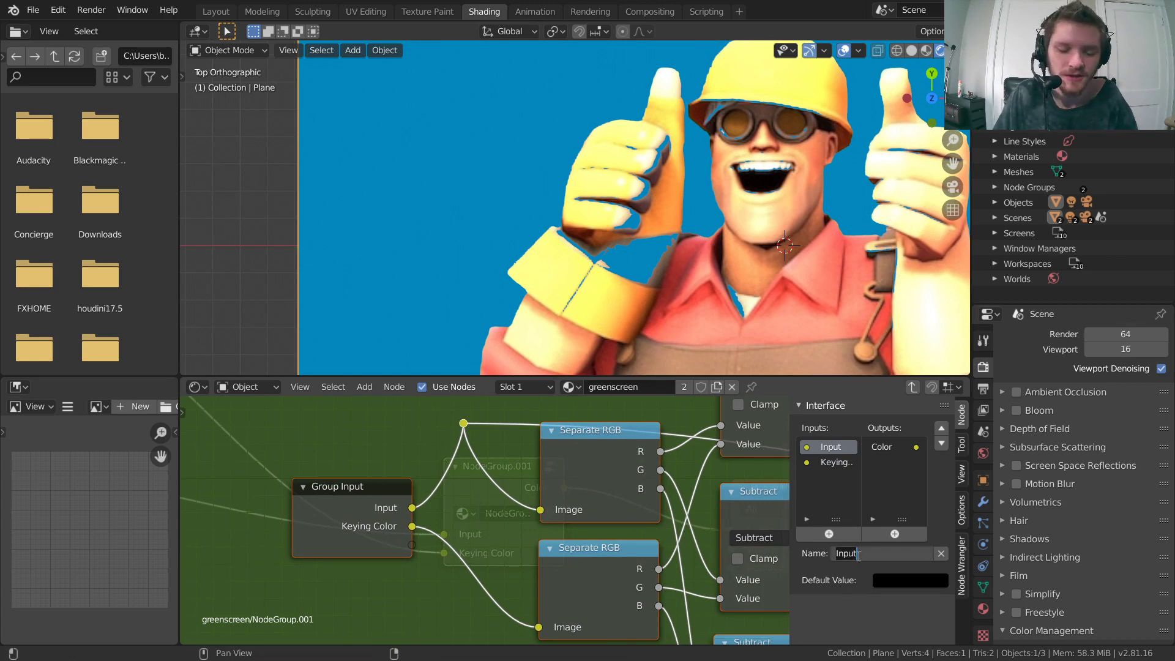
pyautogui.write('Input')
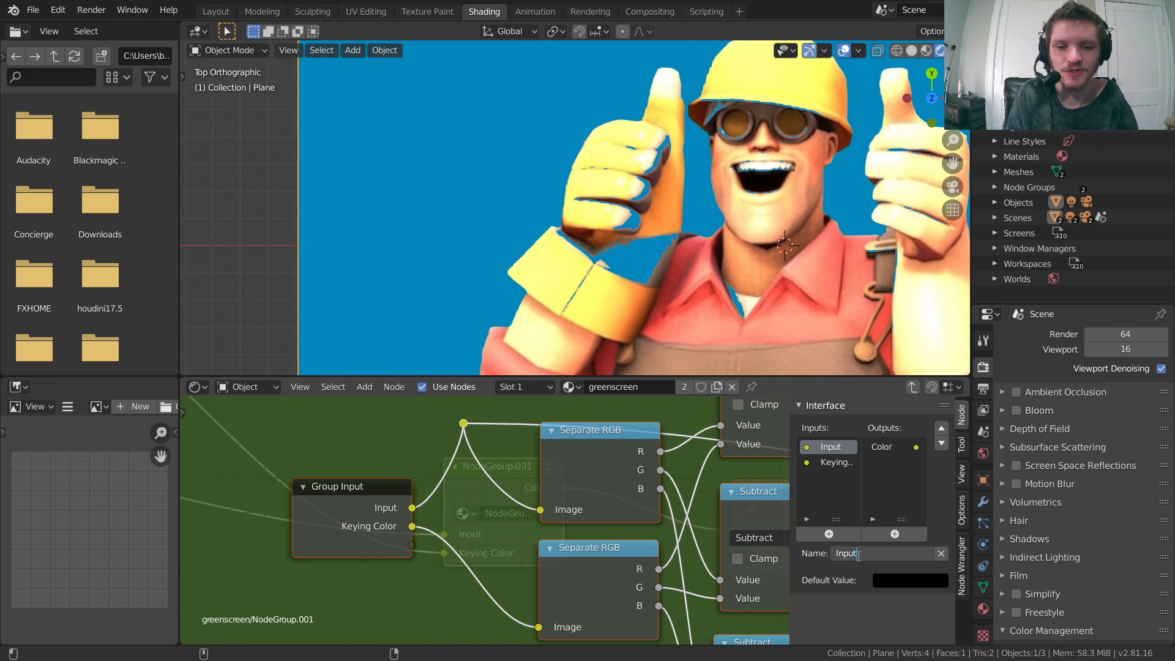
pyautogui.write('Image')
pyautogui.press('Return')
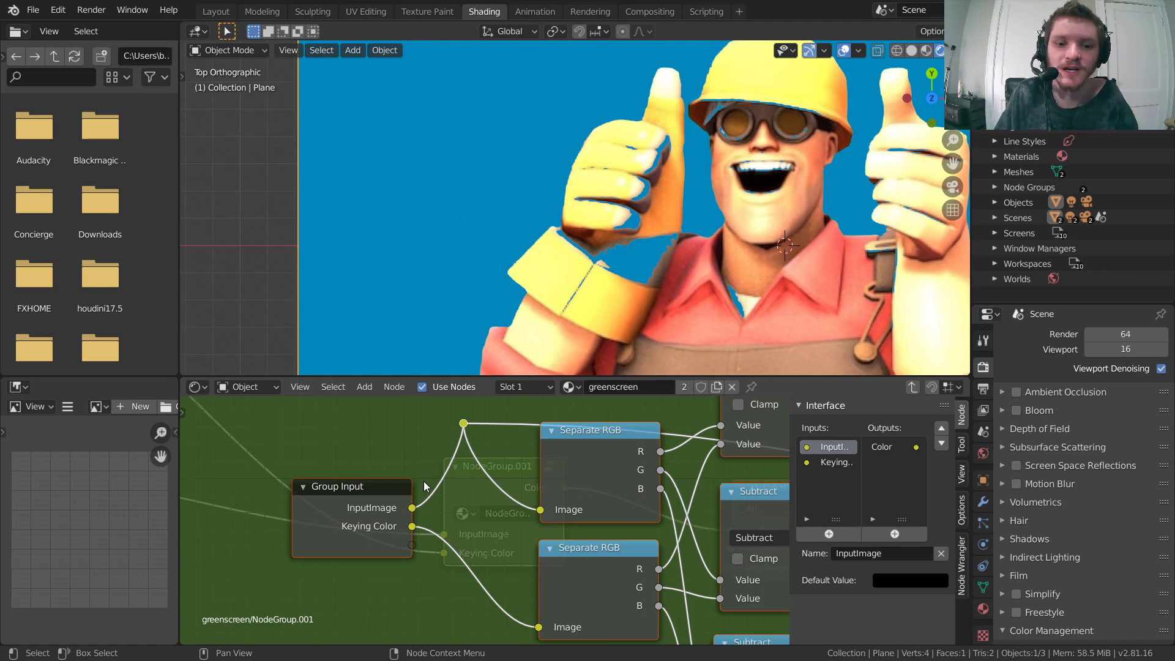
pyautogui.moveTo(499, 505); pyautogui.dragTo(353, 494, button='middle')
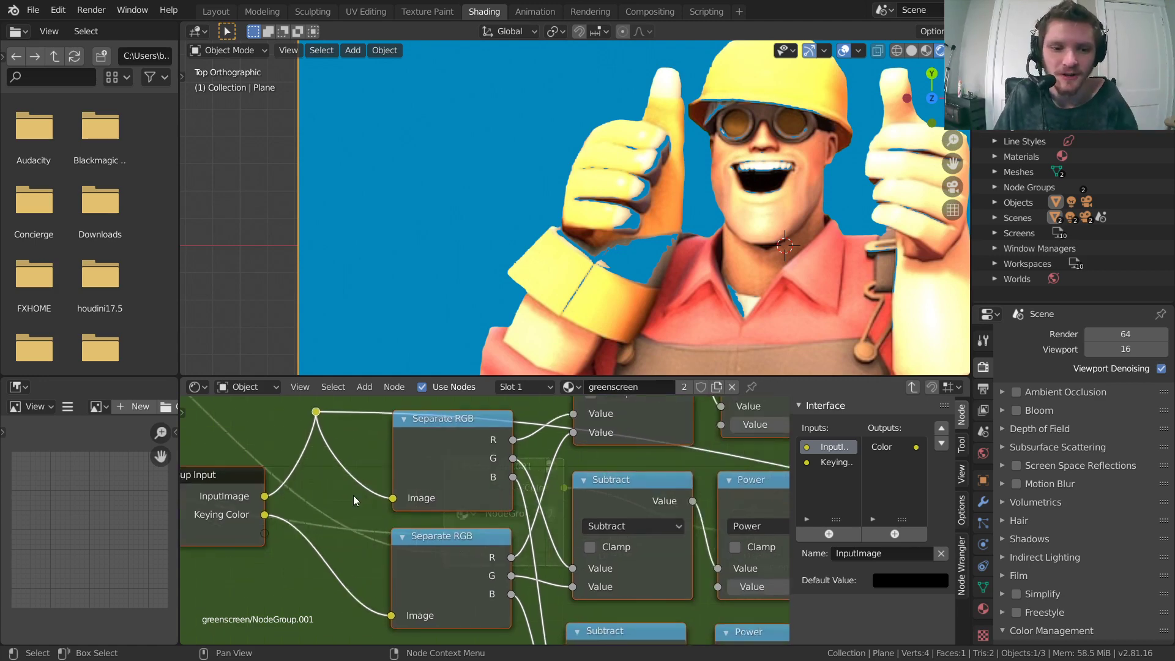
pyautogui.scroll(-7, 367, 486)
pyautogui.moveTo(550, 486); pyautogui.dragTo(696, 461, button='middle')
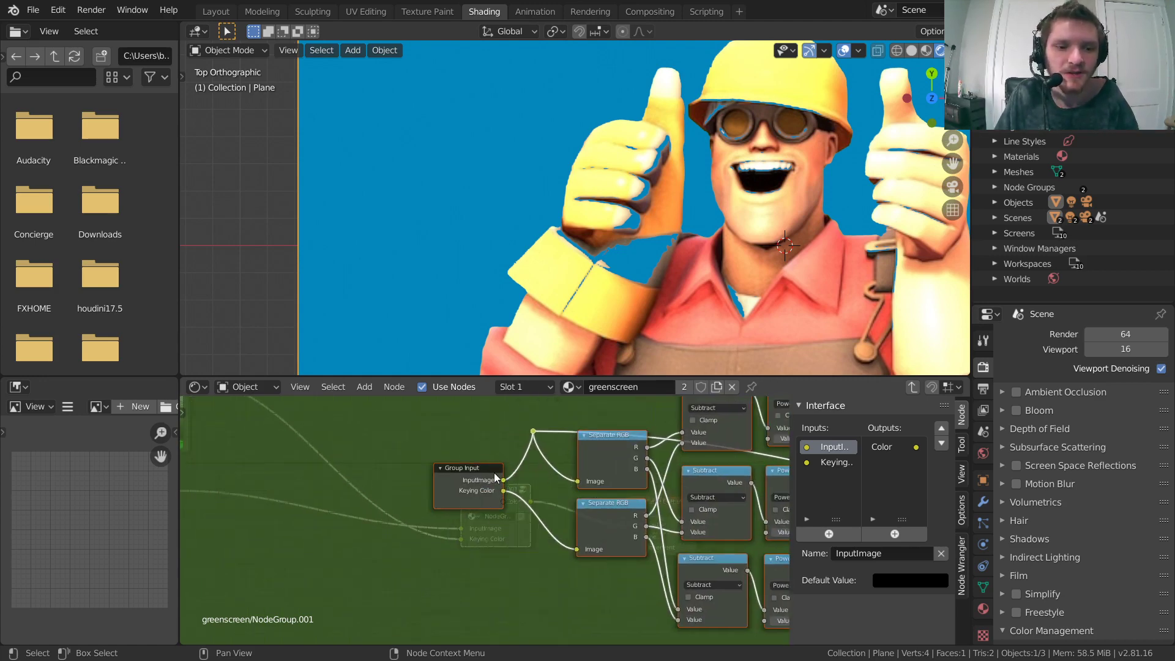
pyautogui.scroll(6, 696, 461)
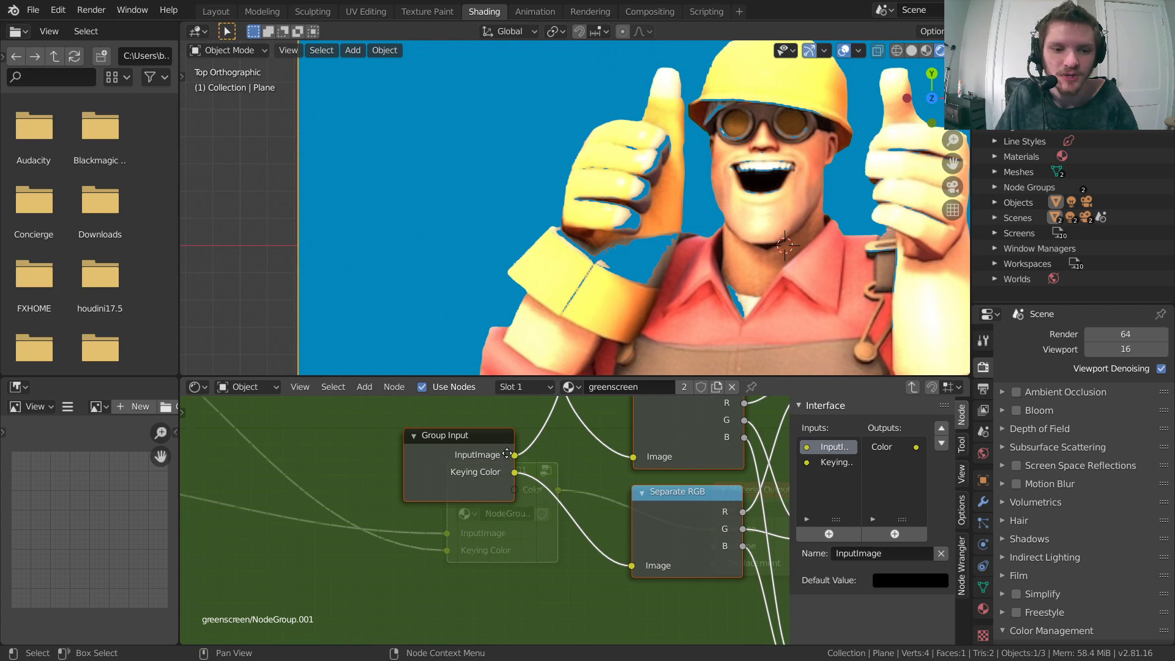
pyautogui.moveTo(518, 456); pyautogui.dragTo(494, 487, button='middle')
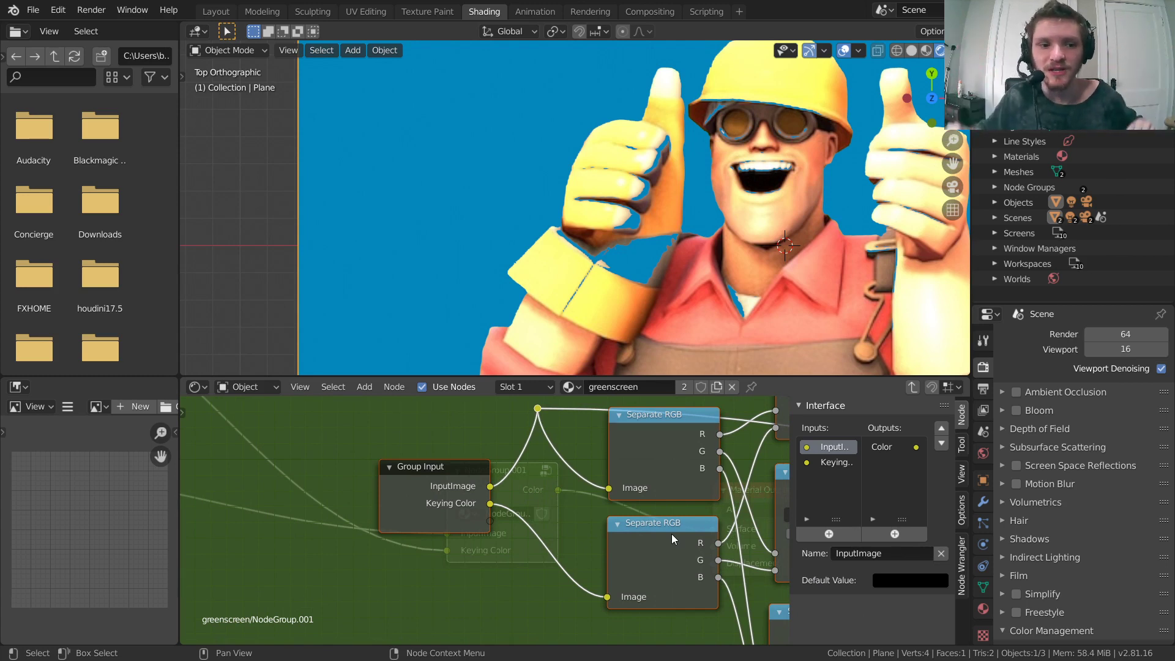
# Add a Math node near the Group Input to inspect its default input values, and delete it.
pyautogui.moveTo(285, 413); pyautogui.dragTo(443, 497, button='middle')
pyautogui.hotkey('shift', 'a')
pyautogui.click(414, 464)
pyautogui.write('add')
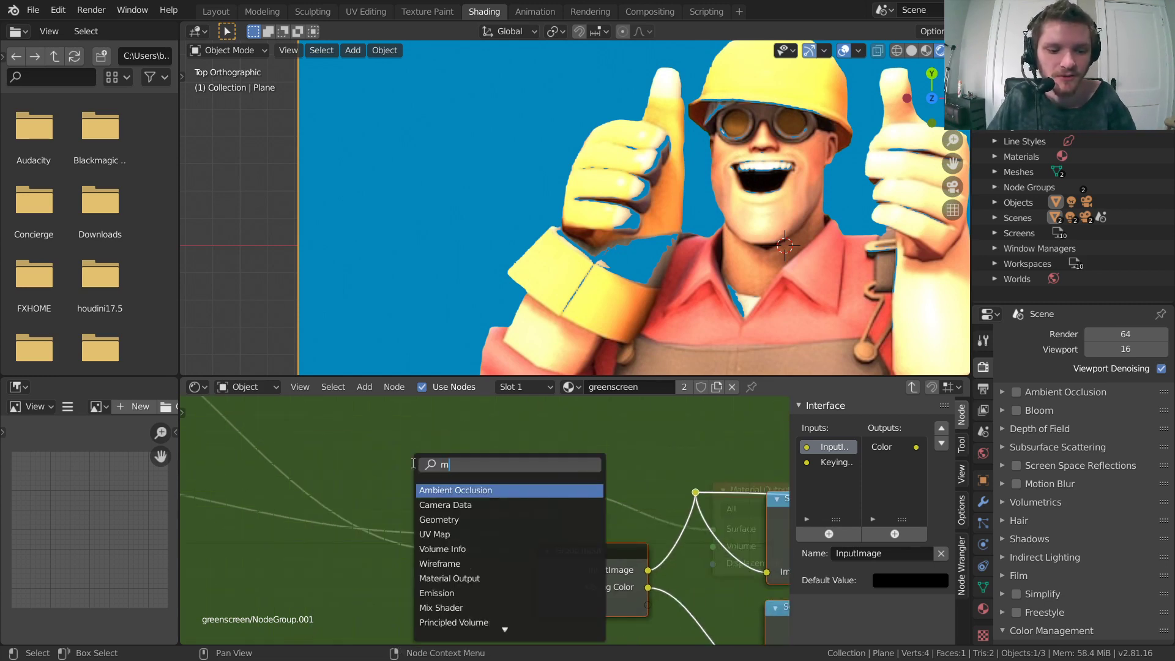
pyautogui.press('Return')
pyautogui.scroll(2, 477, 489)
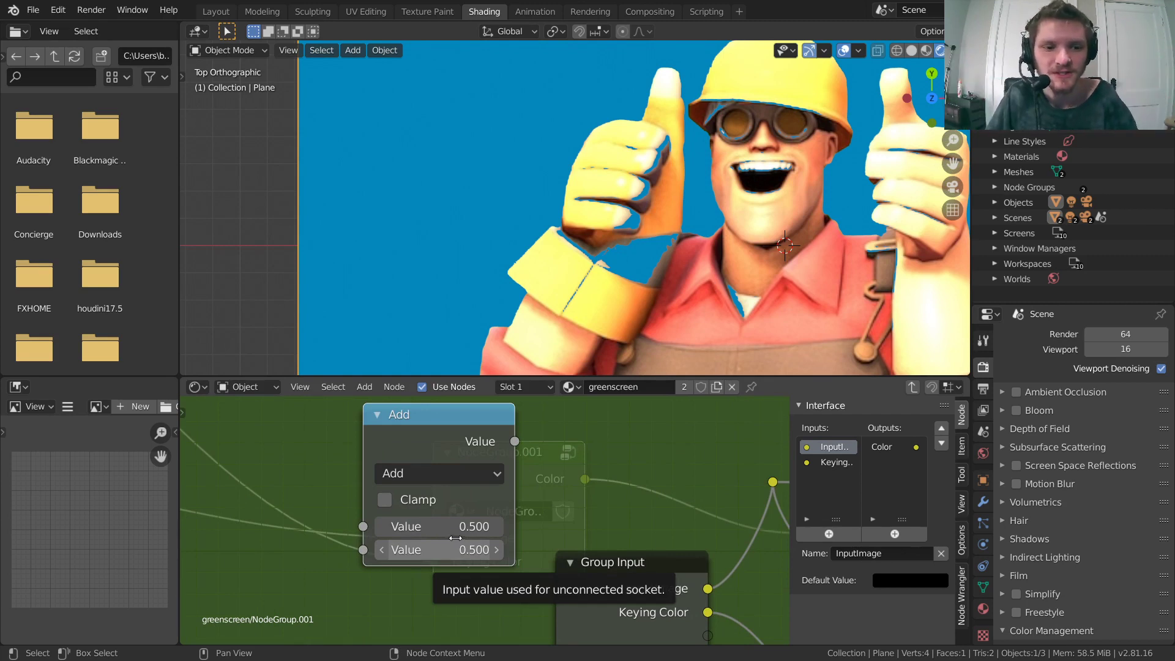
pyautogui.press('x')
pyautogui.moveTo(655, 518); pyautogui.dragTo(405, 436, button='middle')
# Change the default value of the group's Keying Color input to a bright blue.
pyautogui.click(394, 486)
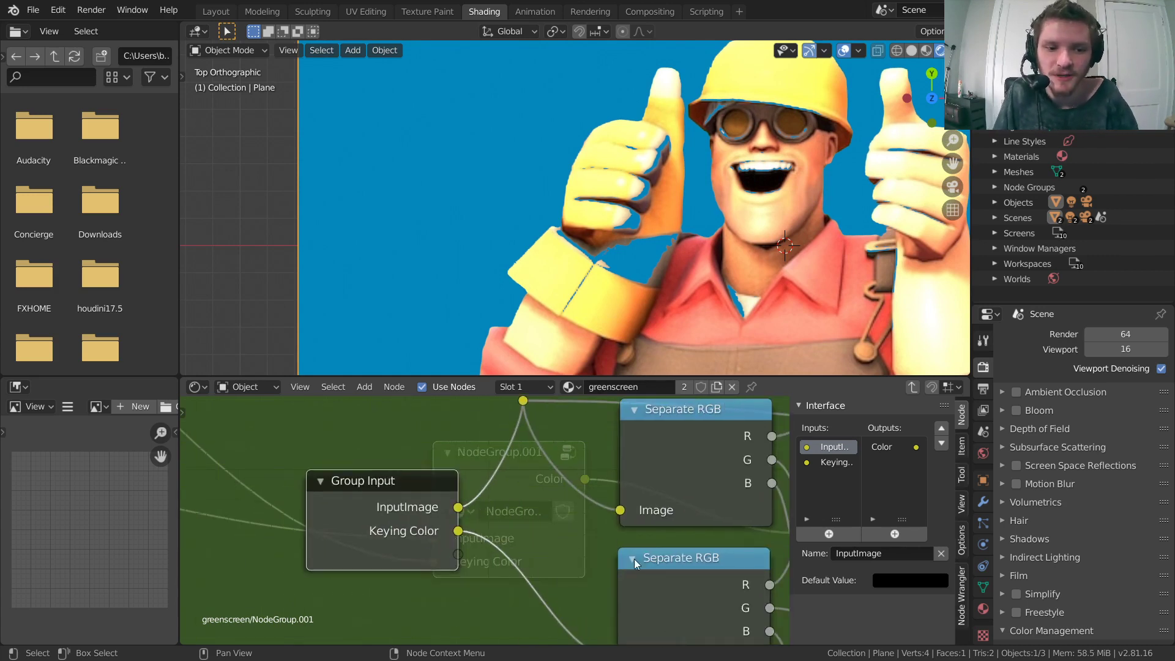
pyautogui.click(834, 463)
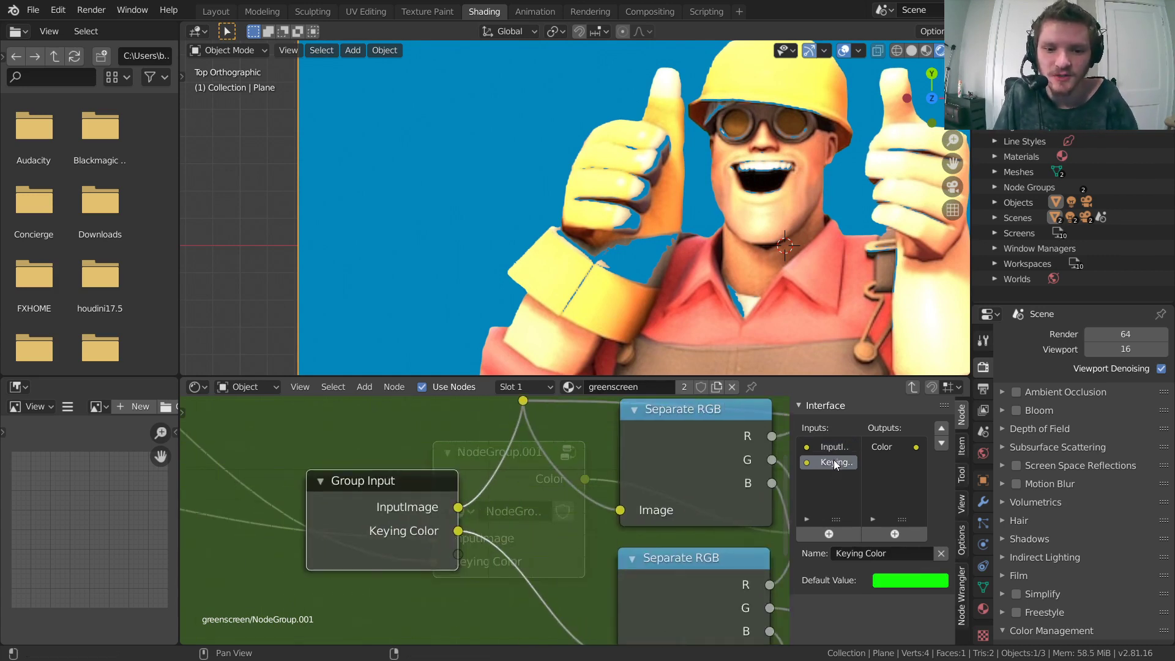
pyautogui.click(906, 582)
pyautogui.moveTo(915, 406); pyautogui.dragTo(967, 368)
pyautogui.moveTo(685, 453); pyautogui.dragTo(495, 470, button='middle')
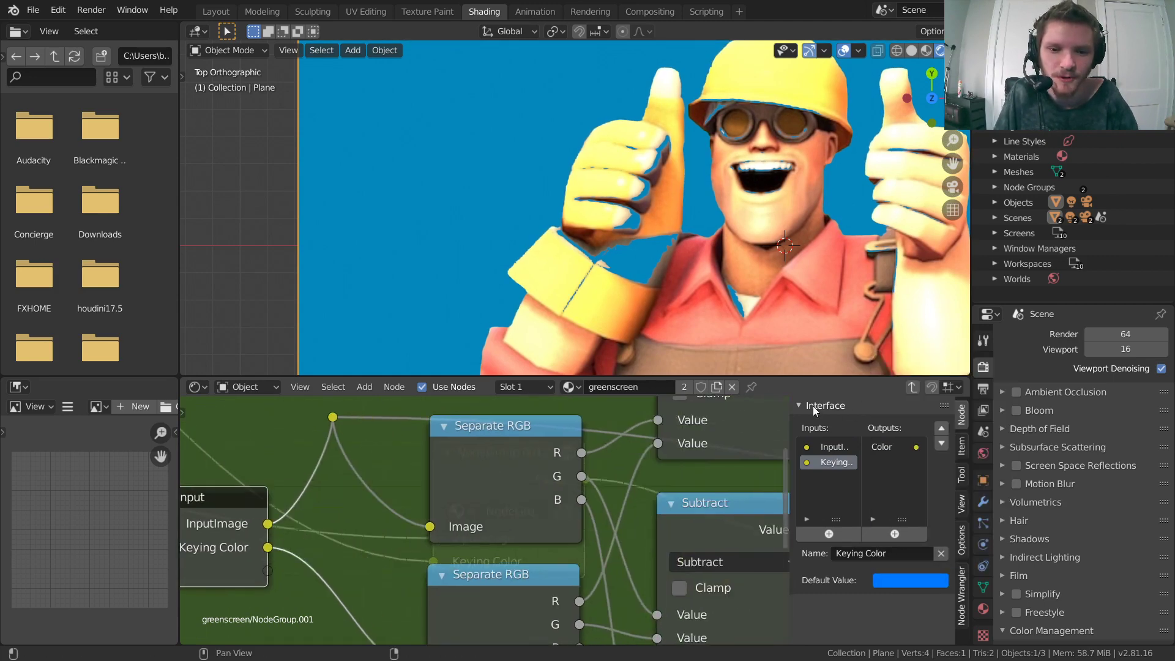
# Back in the material's main node tree, cut the links into the keying group node and delete that node.
pyautogui.click(912, 387)
pyautogui.scroll(-4, 493, 455)
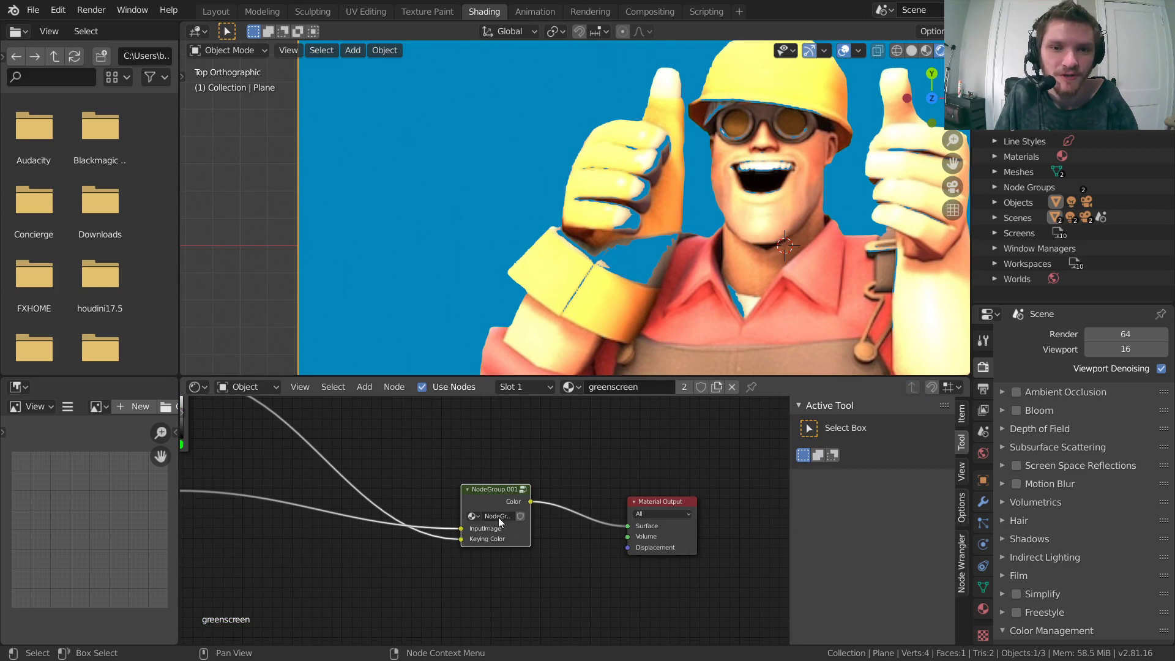
pyautogui.moveTo(414, 492); pyautogui.dragTo(531, 518, button='middle')
pyautogui.keyDown('ctrl'); pyautogui.moveTo(506, 593); pyautogui.dragTo(586, 537, button='right'); pyautogui.keyUp('ctrl')
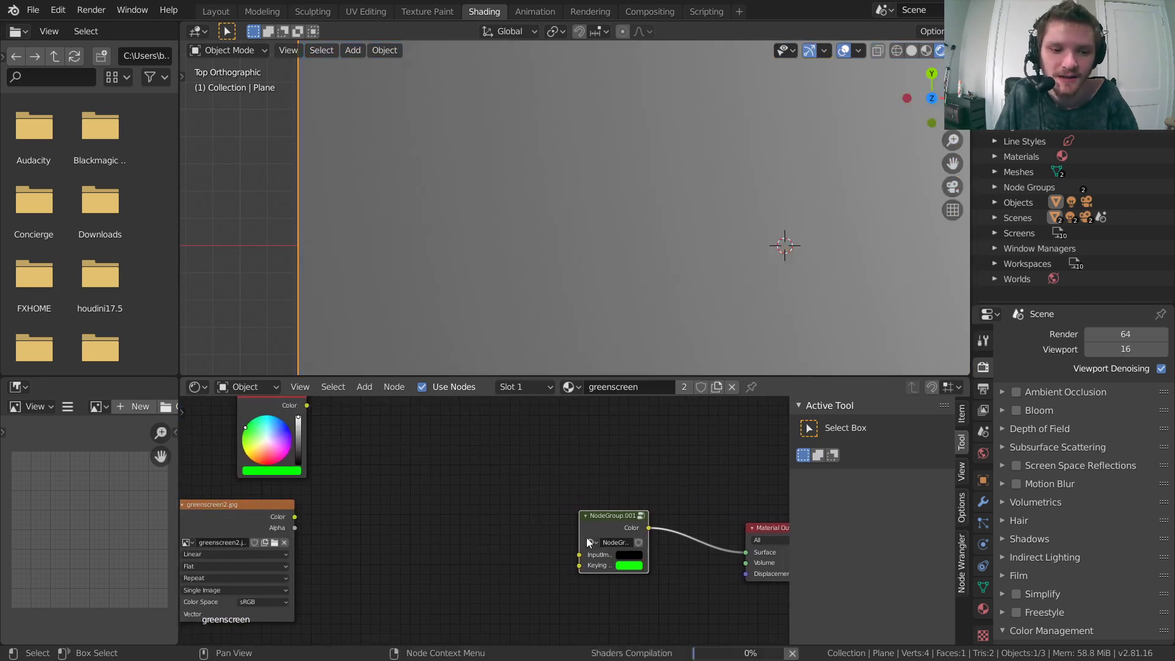
pyautogui.moveTo(586, 537); pyautogui.dragTo(549, 537, button='middle')
pyautogui.press('x')
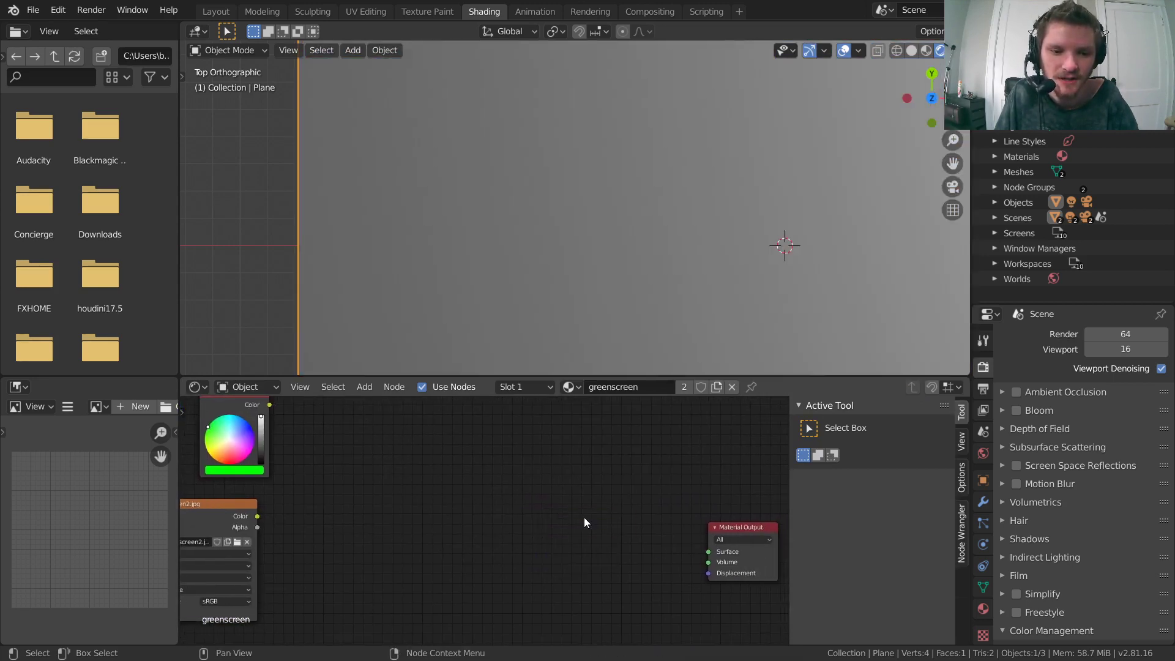
pyautogui.moveTo(543, 471); pyautogui.dragTo(443, 466, button='middle')
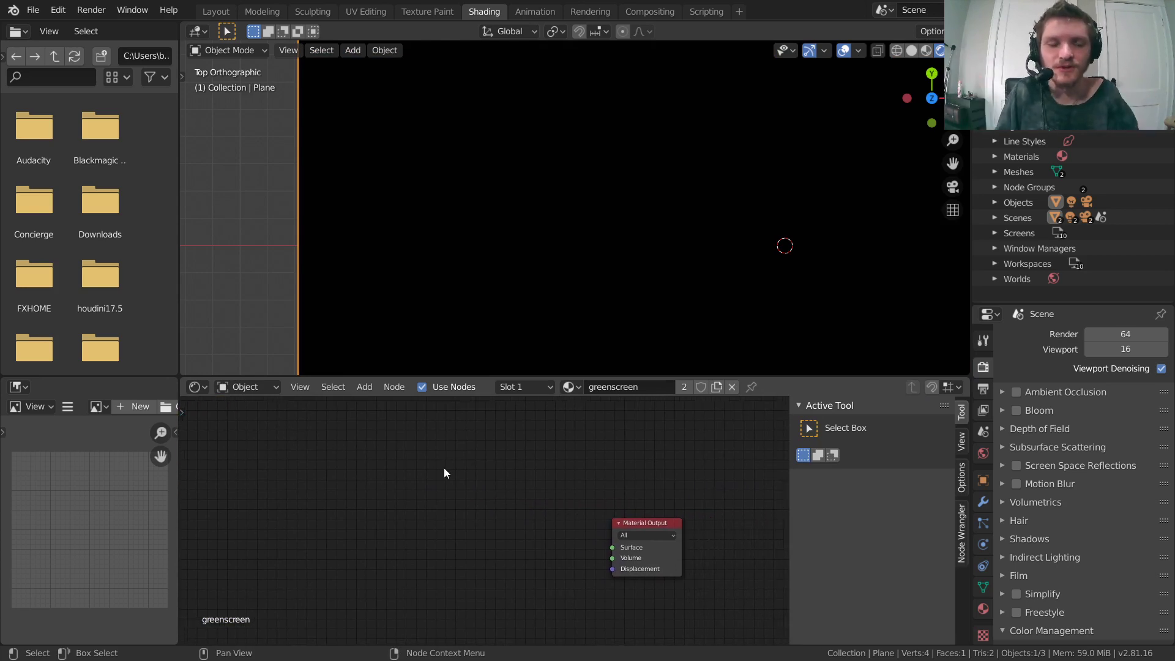
pyautogui.moveTo(445, 473)
pyautogui.mouseDown(button='middle')
pyautogui.moveTo(435, 482)
pyautogui.moveTo(455, 476)
pyautogui.mouseUp(button='middle')
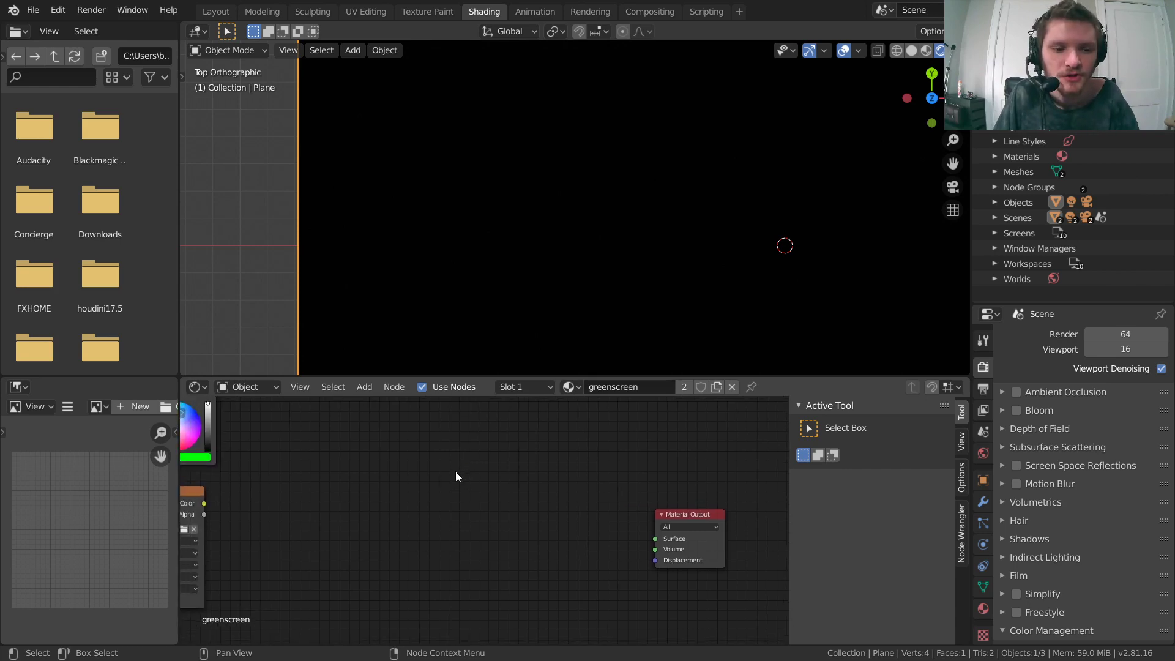
pyautogui.hotkey('shift', 'a')
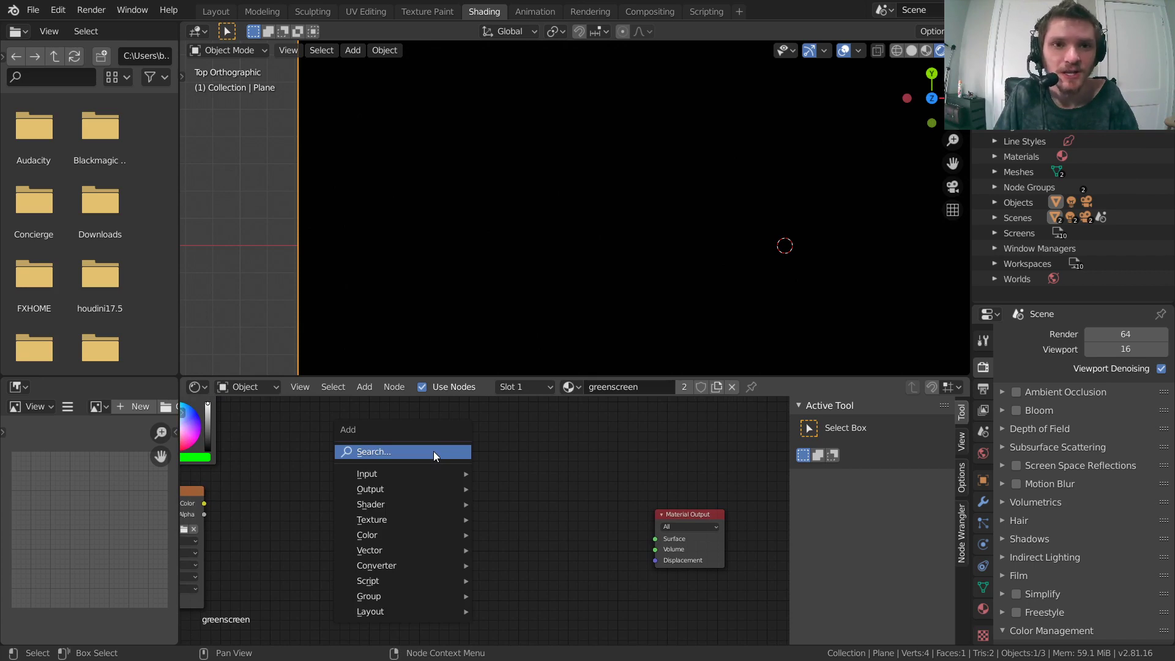
pyautogui.click(433, 456)
pyautogui.write('green')
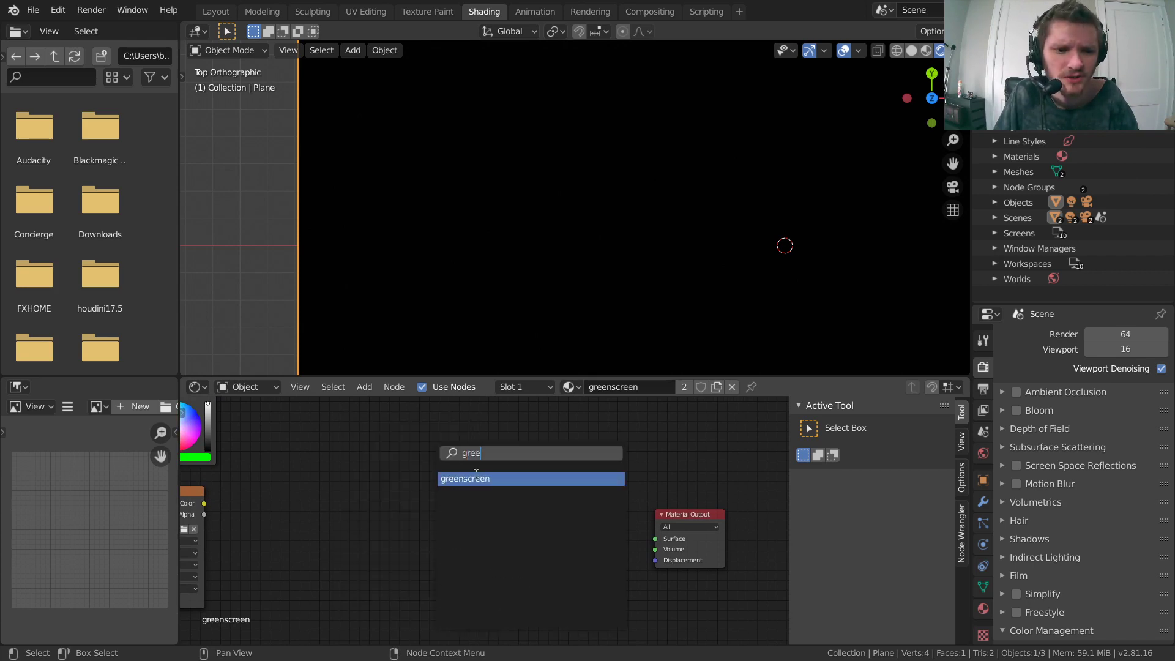
pyautogui.press('Return')
pyautogui.click(414, 475)
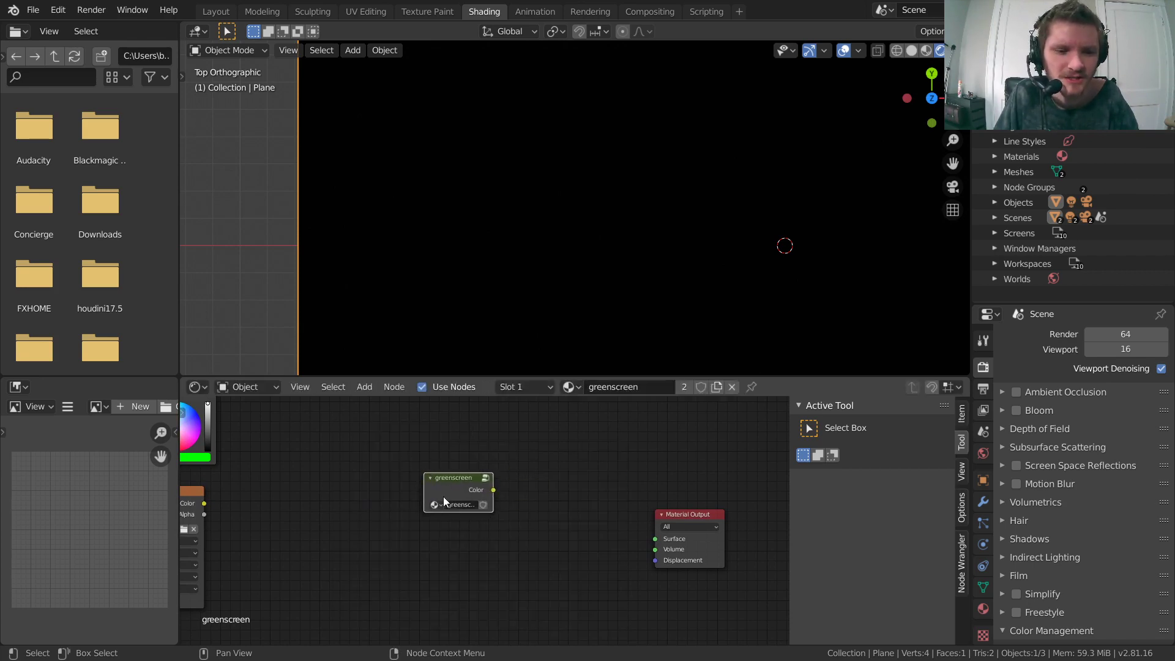
pyautogui.press('x')
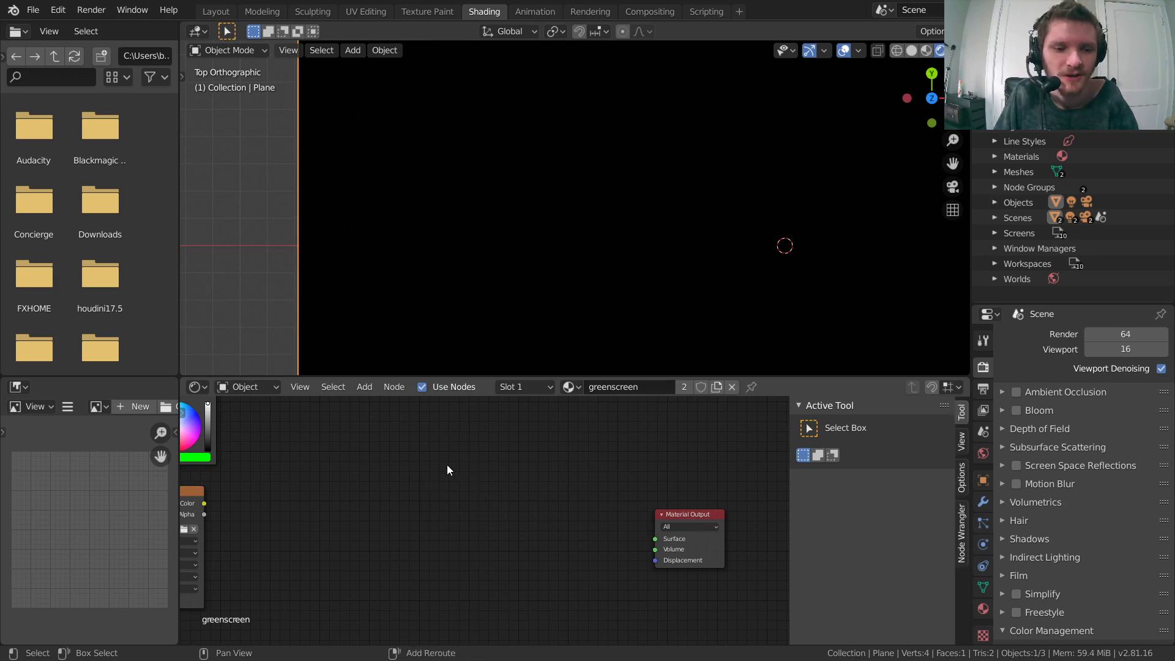
# Add the existing node group NodeGroup.001 to the material between the image texture and the Material Output.
pyautogui.hotkey('shift', 'a')
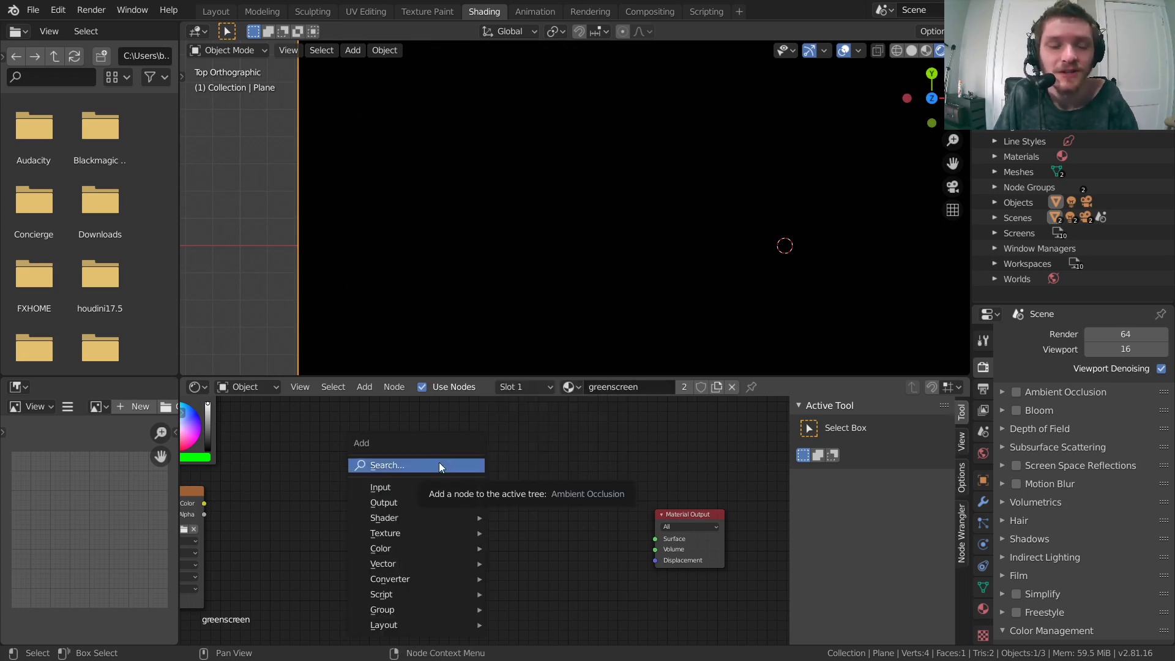
pyautogui.moveTo(404, 603)
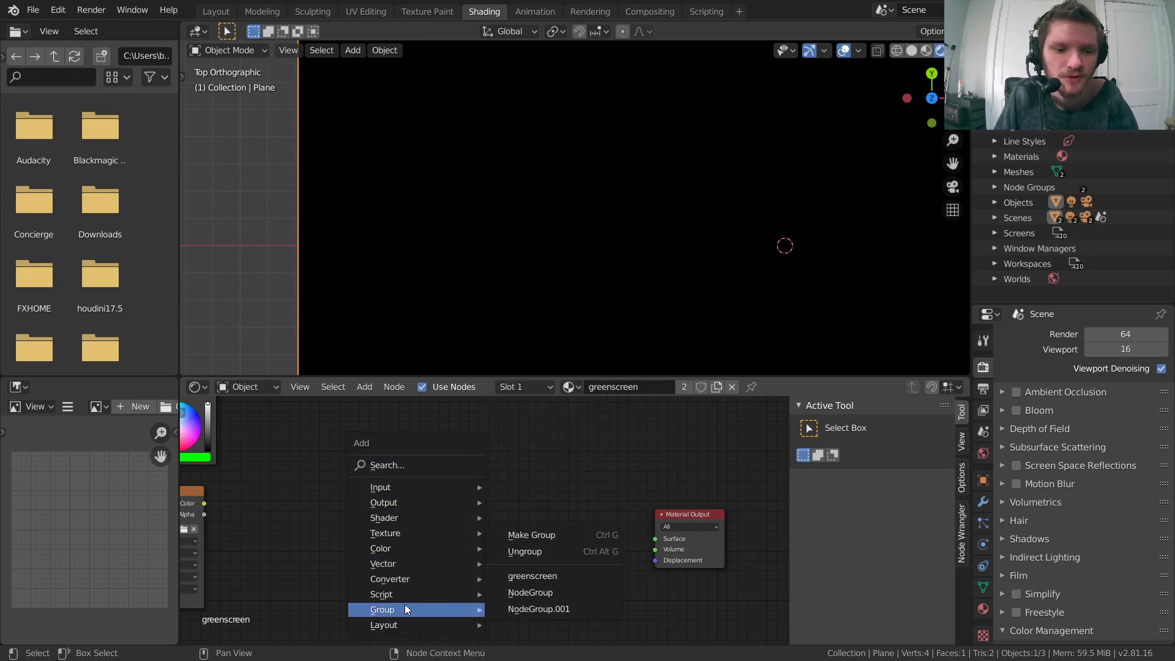
pyautogui.click(537, 605)
pyautogui.click(476, 503)
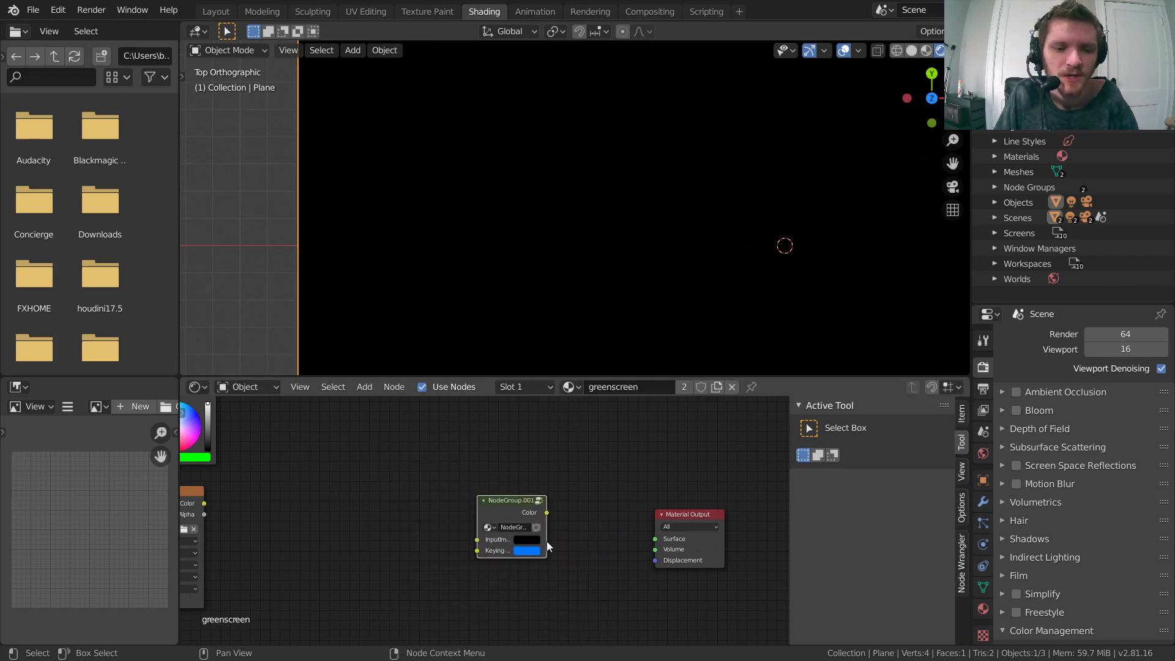
pyautogui.scroll(2, 547, 545)
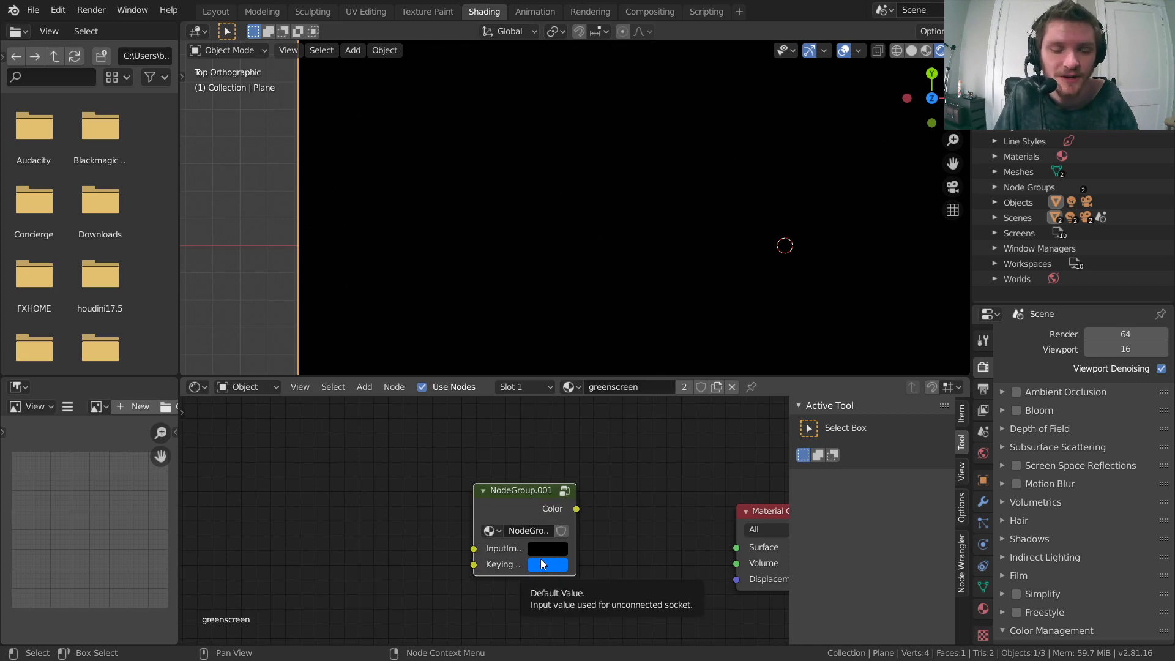
pyautogui.scroll(-3, 578, 569)
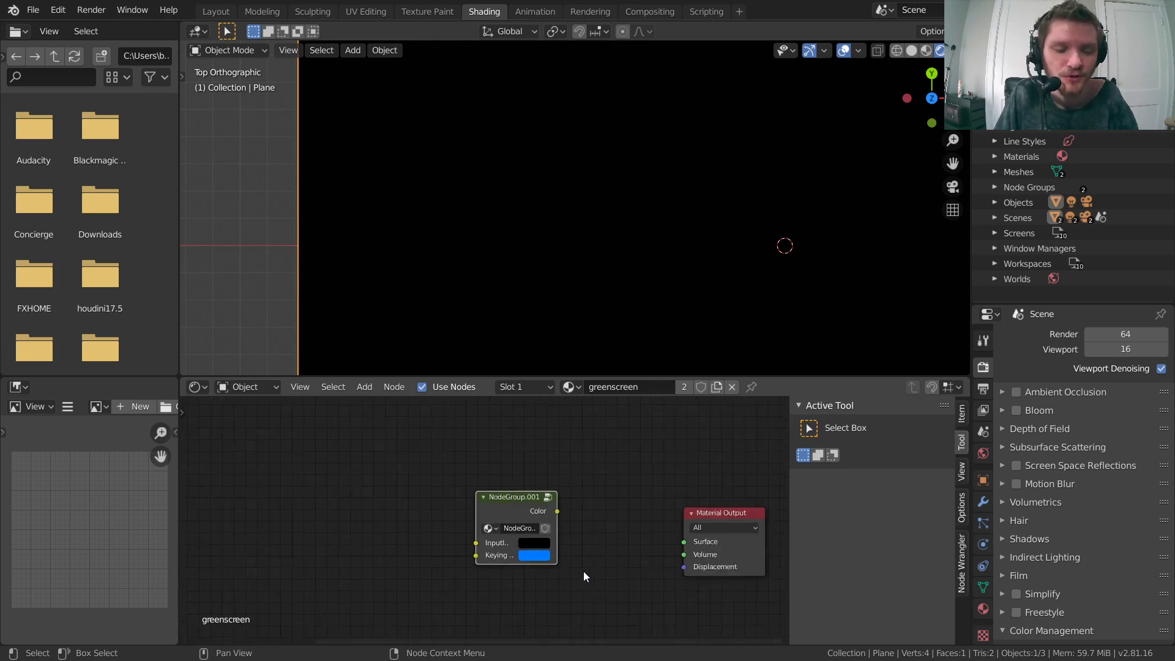
# Rearrange the greenscreen2.jpg image texture and RGB nodes beside the group node, with the RGB node below the texture.
pyautogui.moveTo(356, 558); pyautogui.dragTo(211, 453)
pyautogui.press('g')
pyautogui.click(428, 451)
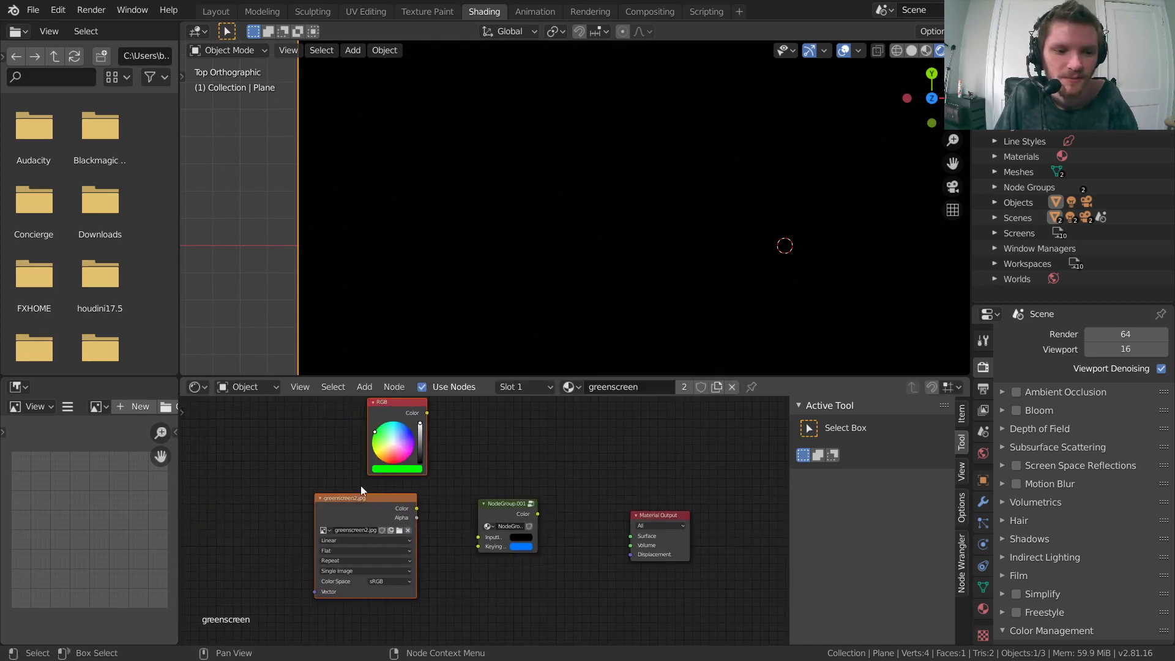
pyautogui.moveTo(361, 521); pyautogui.dragTo(301, 482)
pyautogui.moveTo(388, 427); pyautogui.dragTo(382, 572)
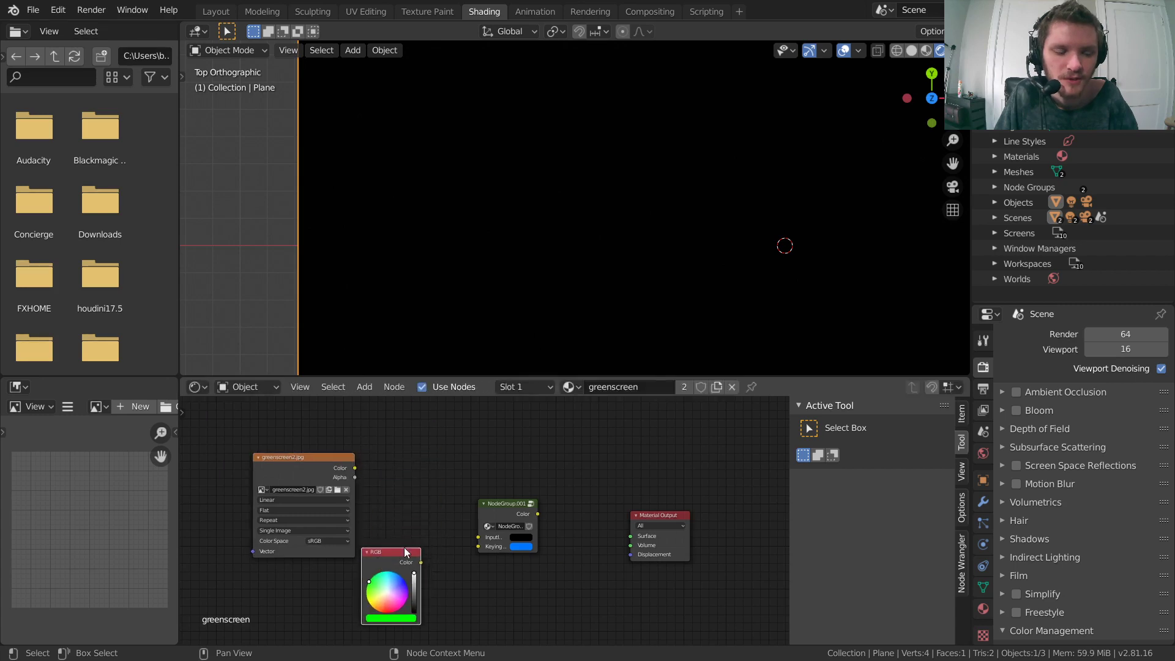
# Link the greenscreen2.jpg Color output to InputImage and the RGB node's Color to the group's Keying Color.
pyautogui.scroll(2, 300, 453)
pyautogui.moveTo(293, 443); pyautogui.dragTo(448, 529)
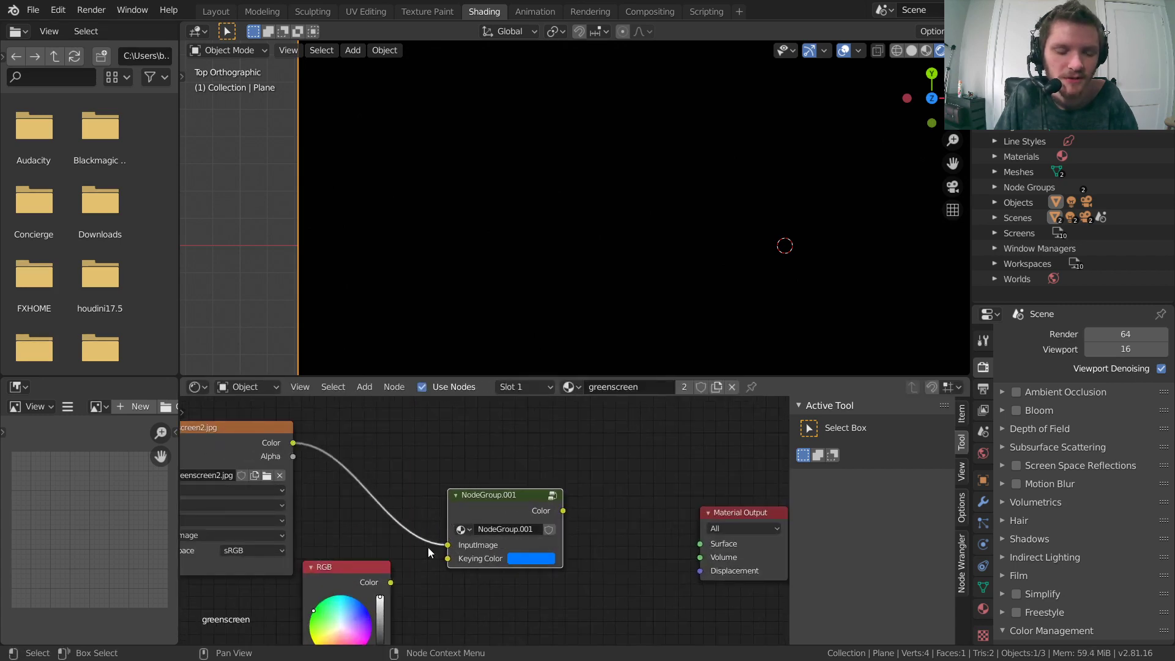
pyautogui.moveTo(373, 569); pyautogui.dragTo(290, 591)
pyautogui.moveTo(293, 574); pyautogui.dragTo(329, 508, button='middle')
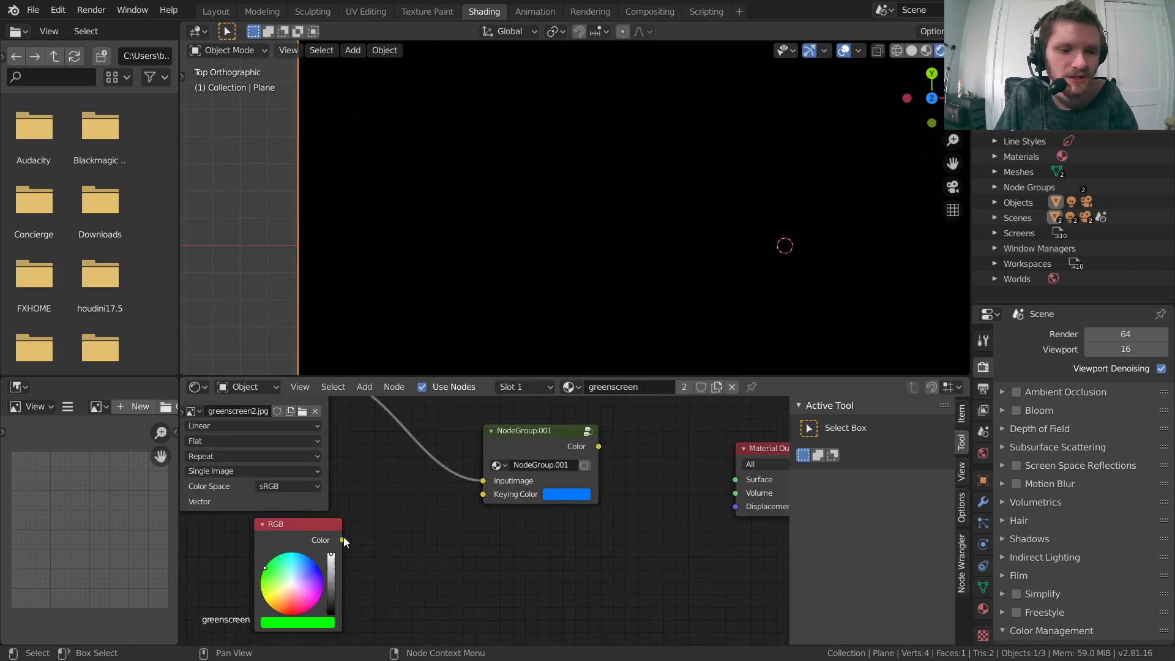
pyautogui.moveTo(343, 537); pyautogui.dragTo(486, 494)
# Connect the keying group's Color output to the Material Output's Surface input.
pyautogui.moveTo(553, 492); pyautogui.dragTo(357, 537, button='middle')
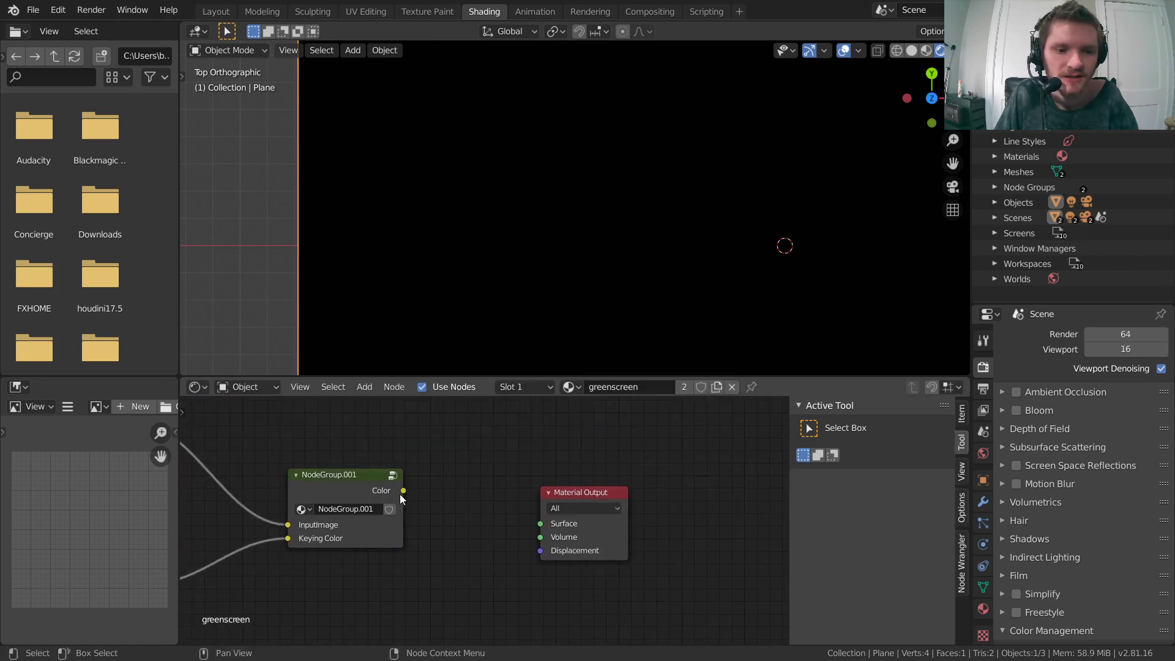
pyautogui.moveTo(403, 490); pyautogui.dragTo(563, 518)
pyautogui.scroll(-3, 726, 119)
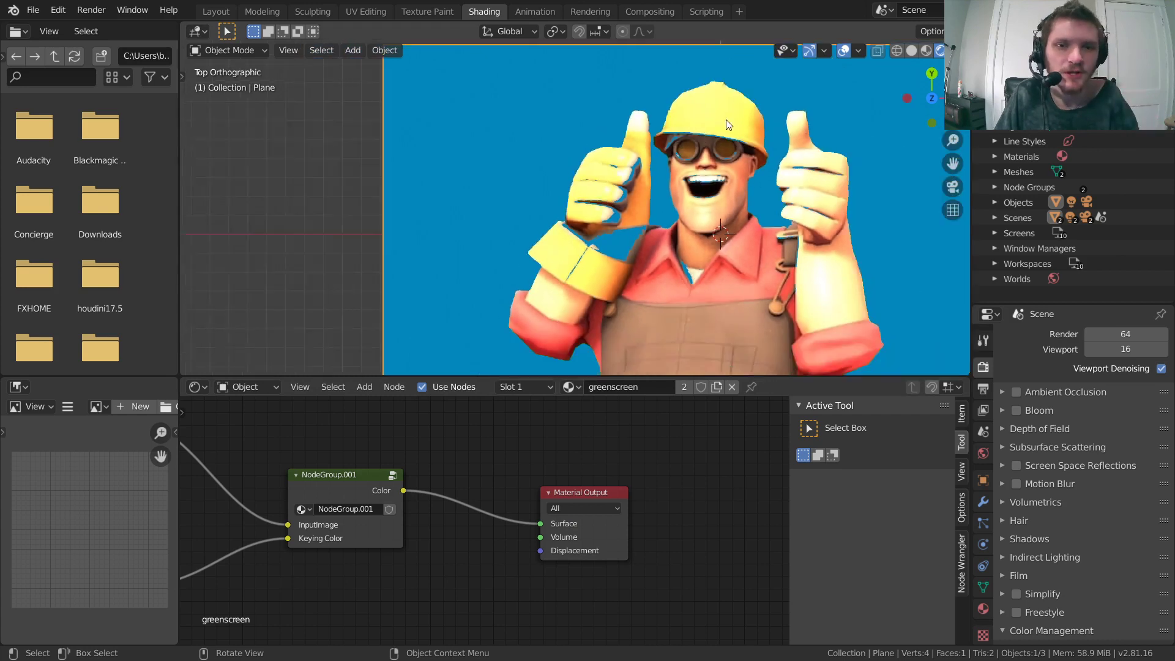
# Expand Node Groups in the outliner, and switch its display mode to View Layer and back to Blender File.
pyautogui.click(995, 186)
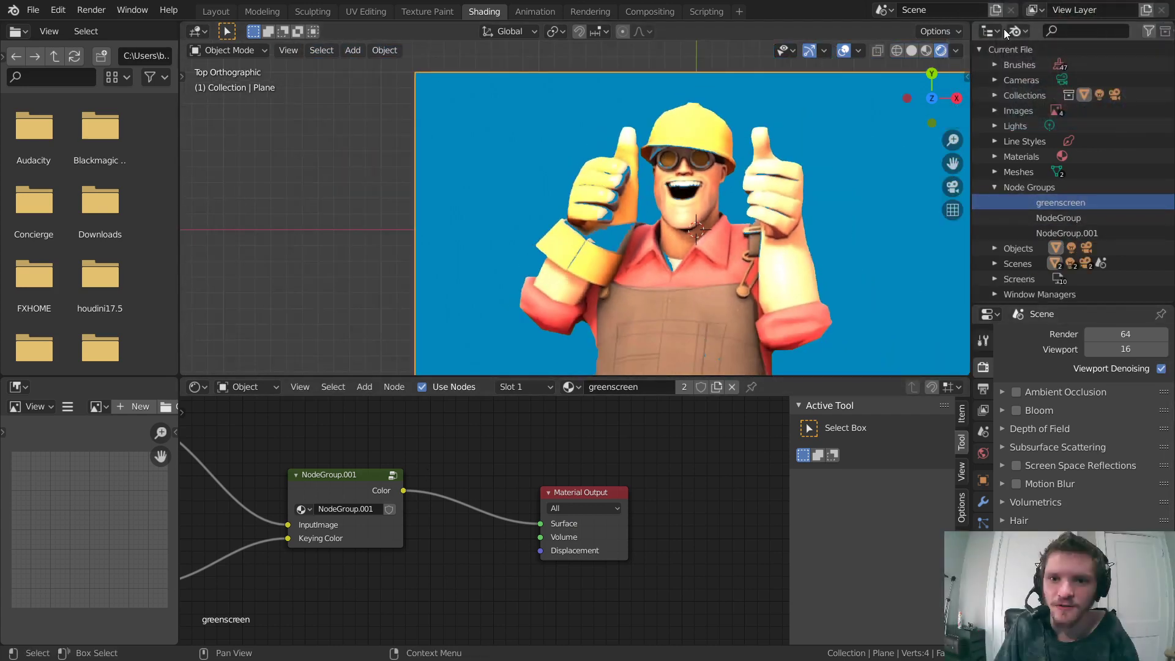
pyautogui.click(1017, 31)
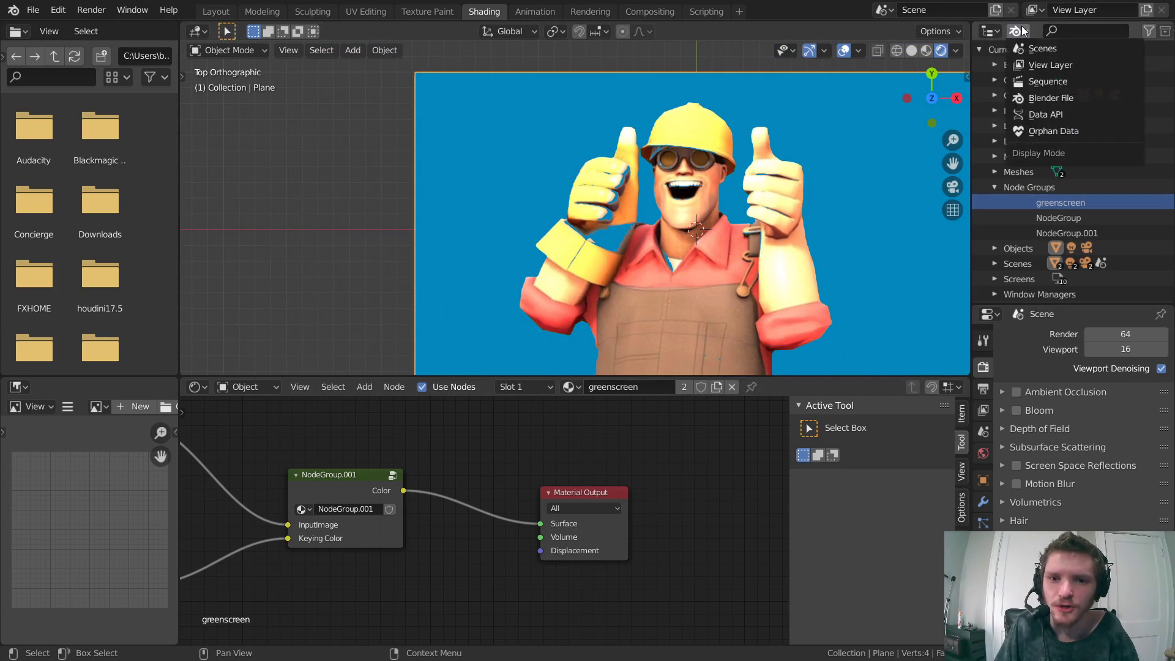
pyautogui.click(1051, 99)
pyautogui.click(1017, 30)
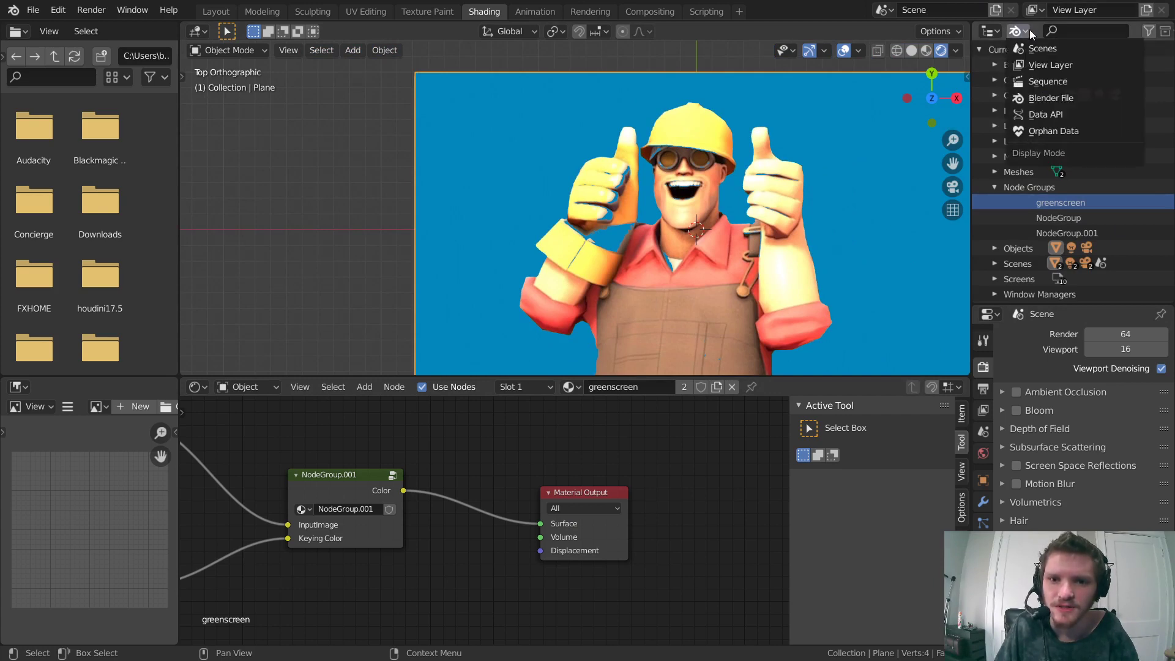
pyautogui.click(1049, 65)
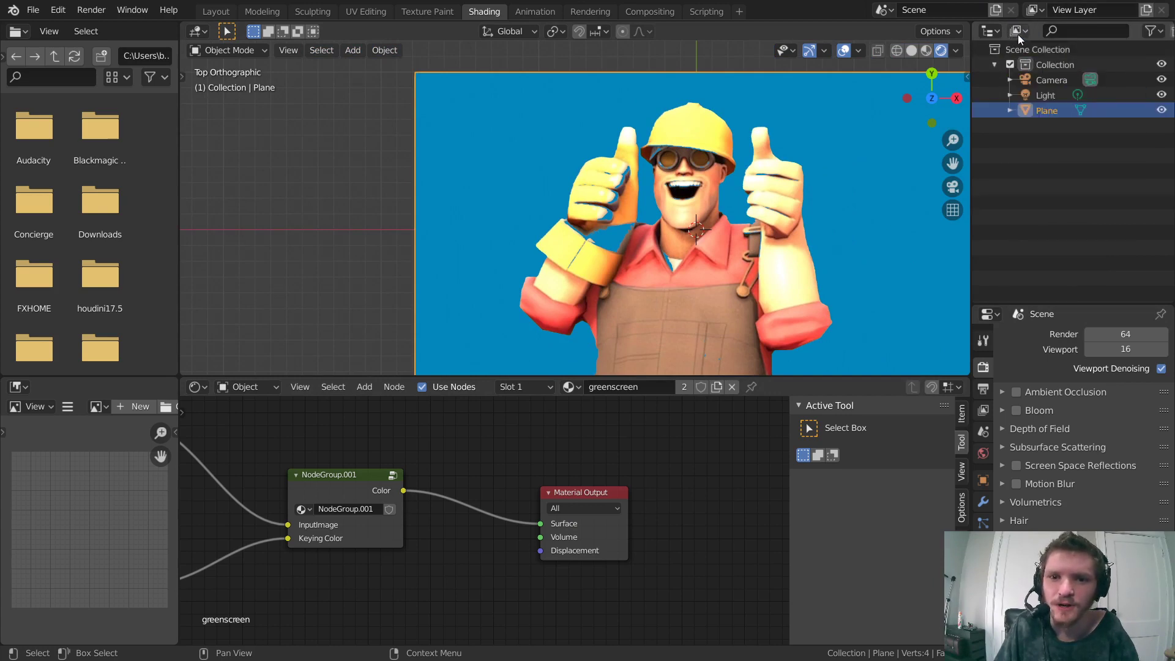
pyautogui.click(1017, 30)
pyautogui.click(1042, 96)
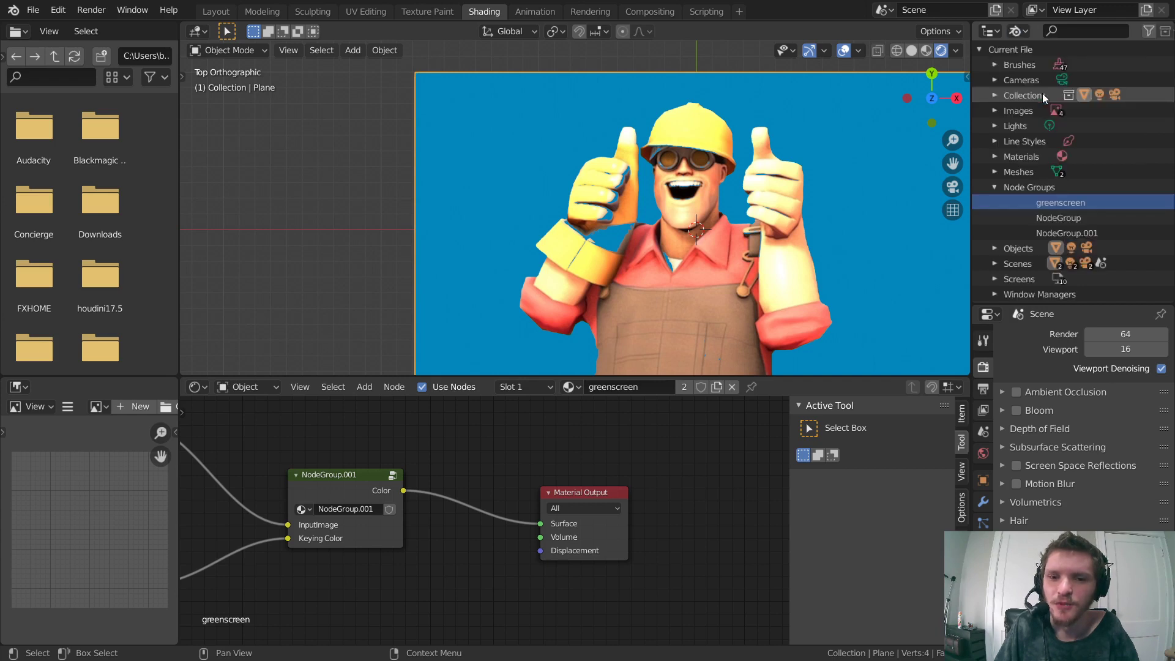
# Delete the unused node groups greenscreen and NodeGroup from the Blender file data.
pyautogui.rightClick(1051, 203)
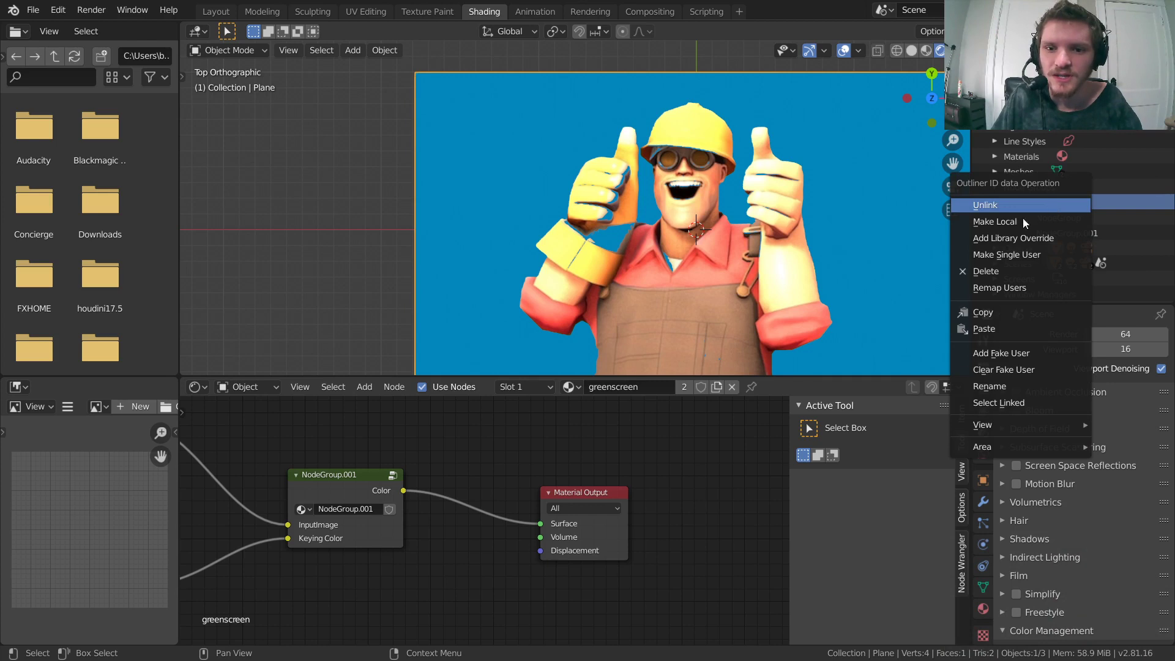
pyautogui.click(1025, 270)
pyautogui.rightClick(1045, 204)
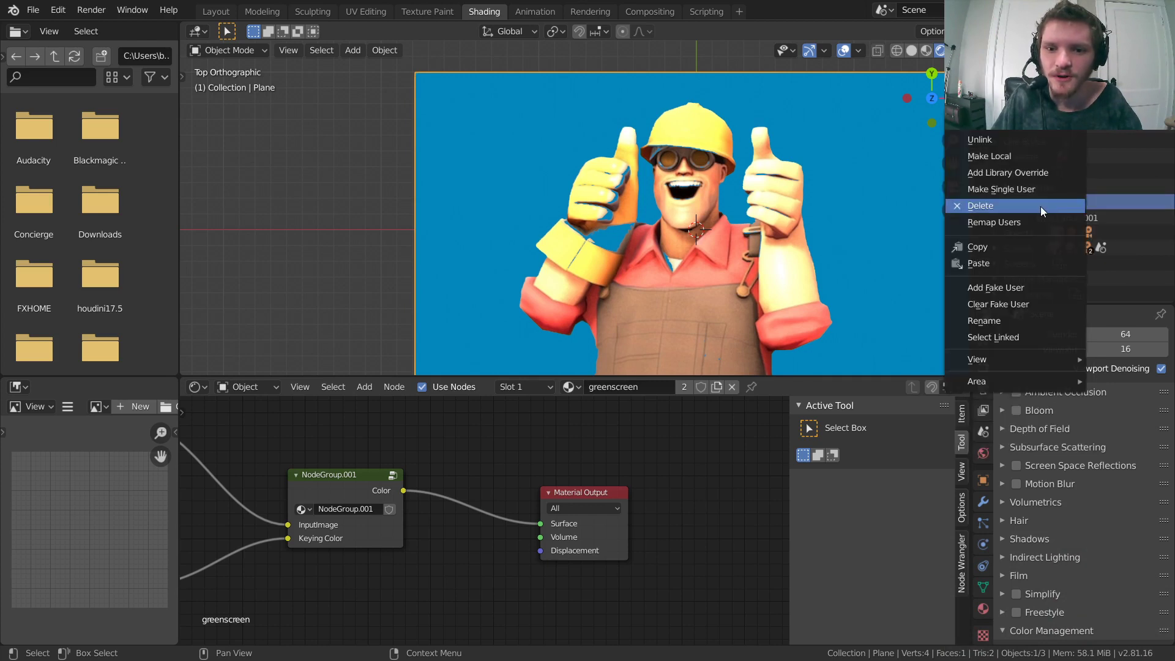
pyautogui.click(1041, 207)
# Rename the remaining node group NodeGroup.001 to GreenScreenFinal.
pyautogui.rightClick(1049, 203)
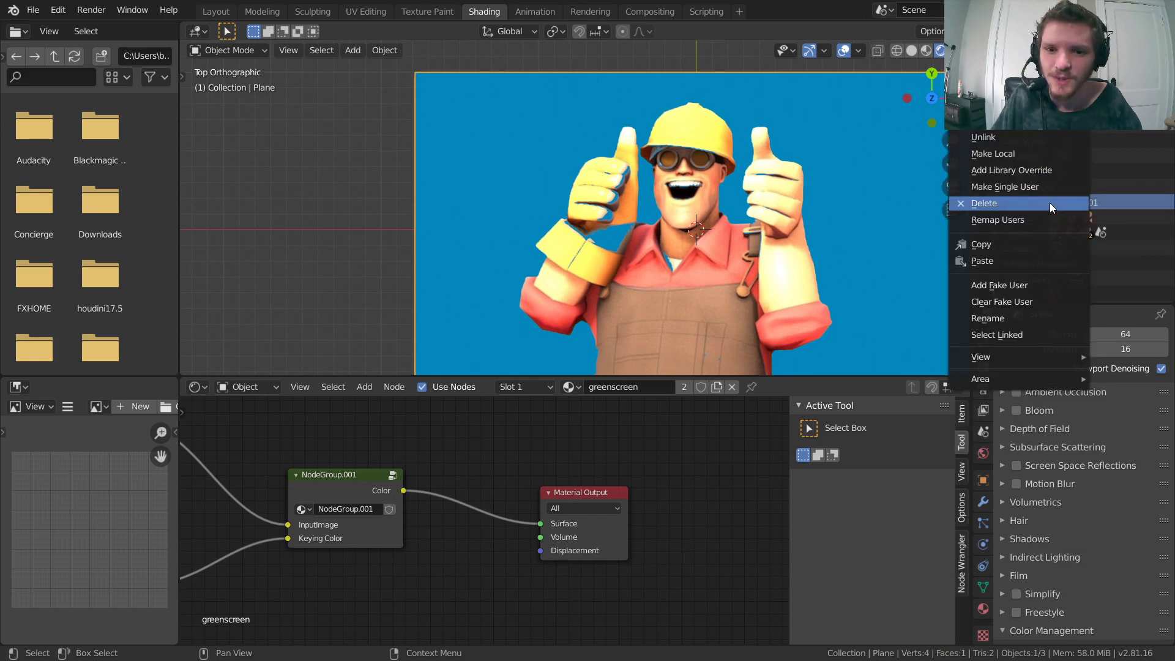
pyautogui.click(986, 316)
pyautogui.write('Green')
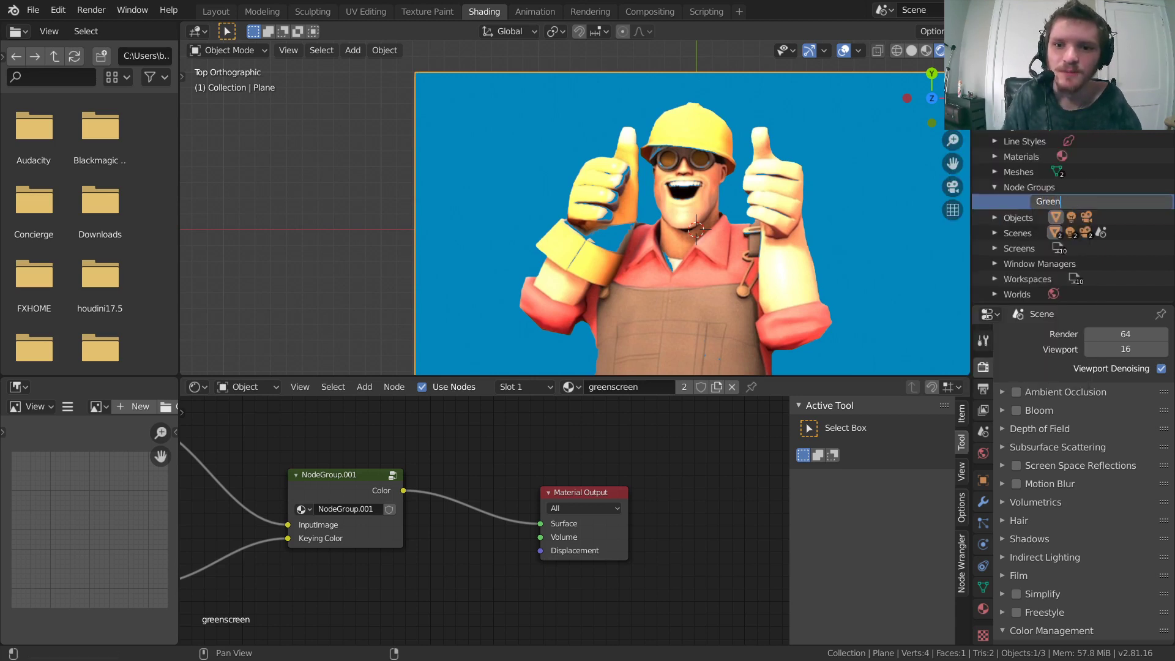
pyautogui.write('ScreenFinal')
pyautogui.press('Return')
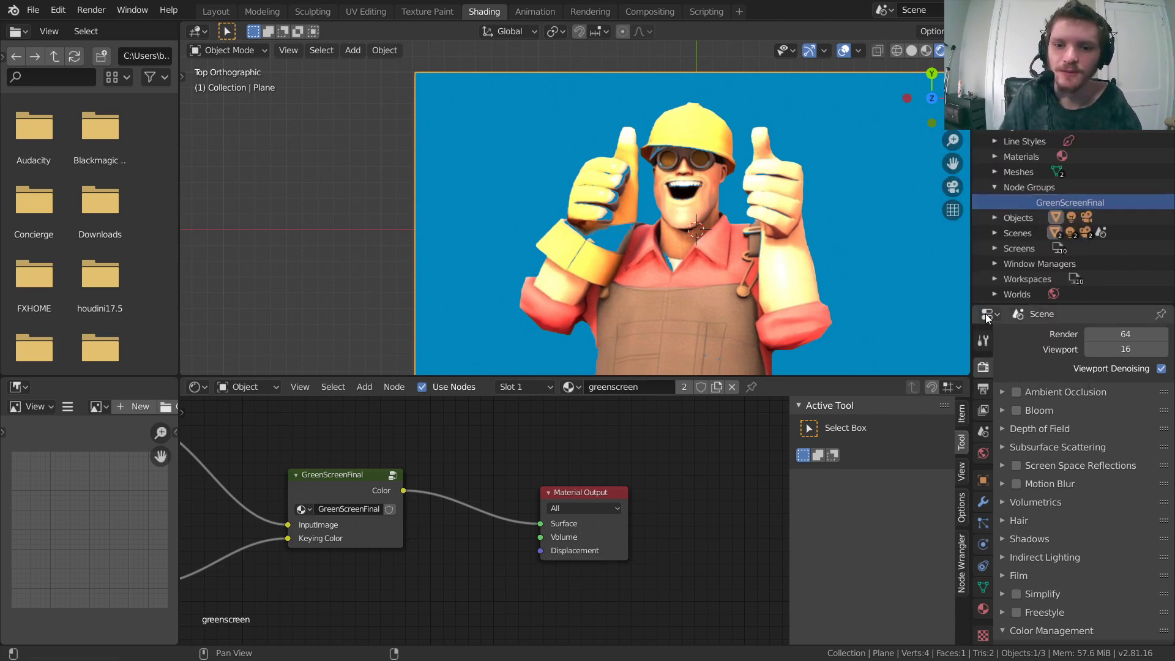
# Nudge the RGB node slightly farther away from the GreenScreenFinal node.
pyautogui.moveTo(397, 470); pyautogui.dragTo(571, 449, button='middle')
pyautogui.click(527, 472)
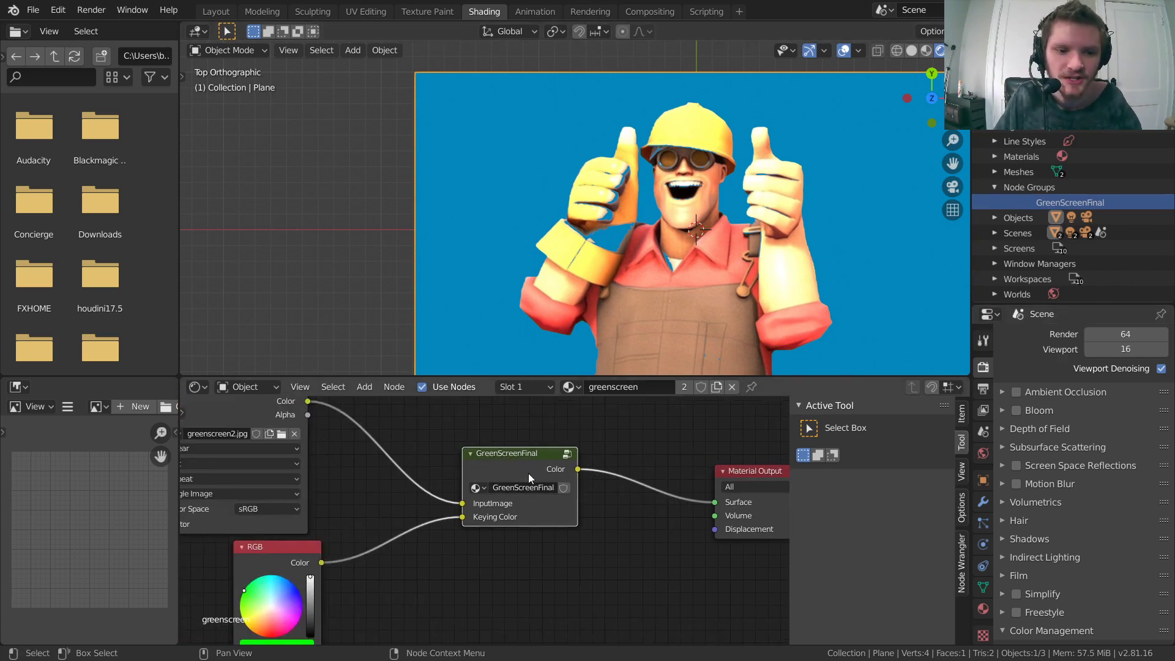
pyautogui.moveTo(293, 551); pyautogui.dragTo(283, 551)
pyautogui.moveTo(541, 474); pyautogui.dragTo(505, 497, button='middle')
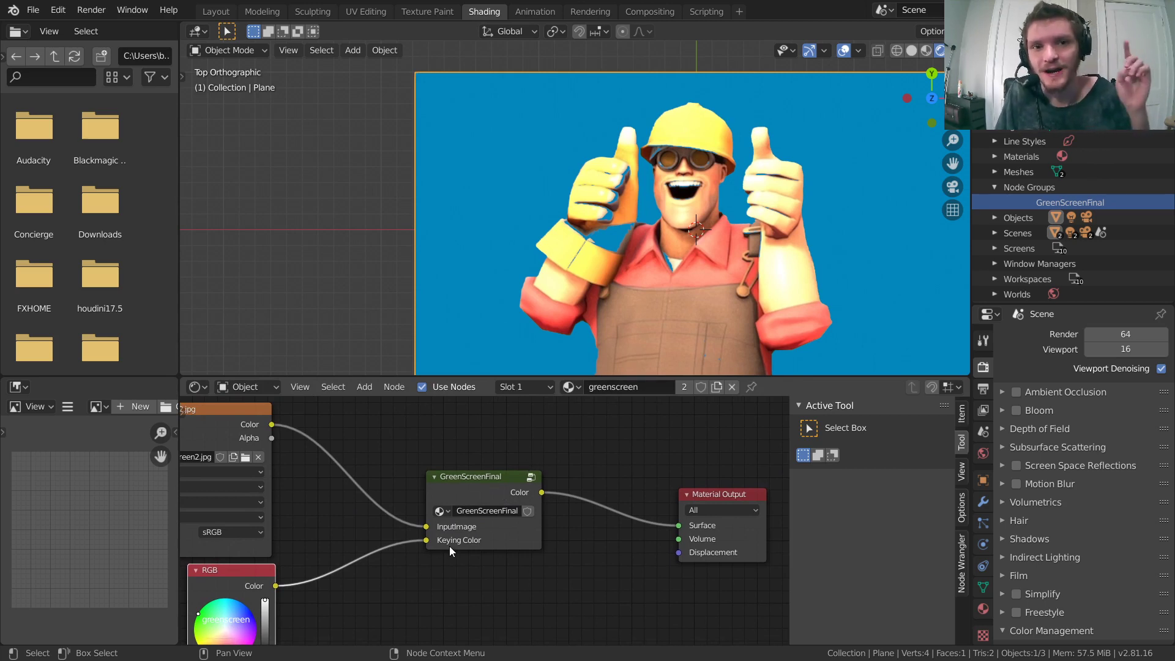
# Open the GreenScreenFinal group for editing and lower the Greater Than node's threshold to 0.780 to clean up the key.
pyautogui.click(531, 478)
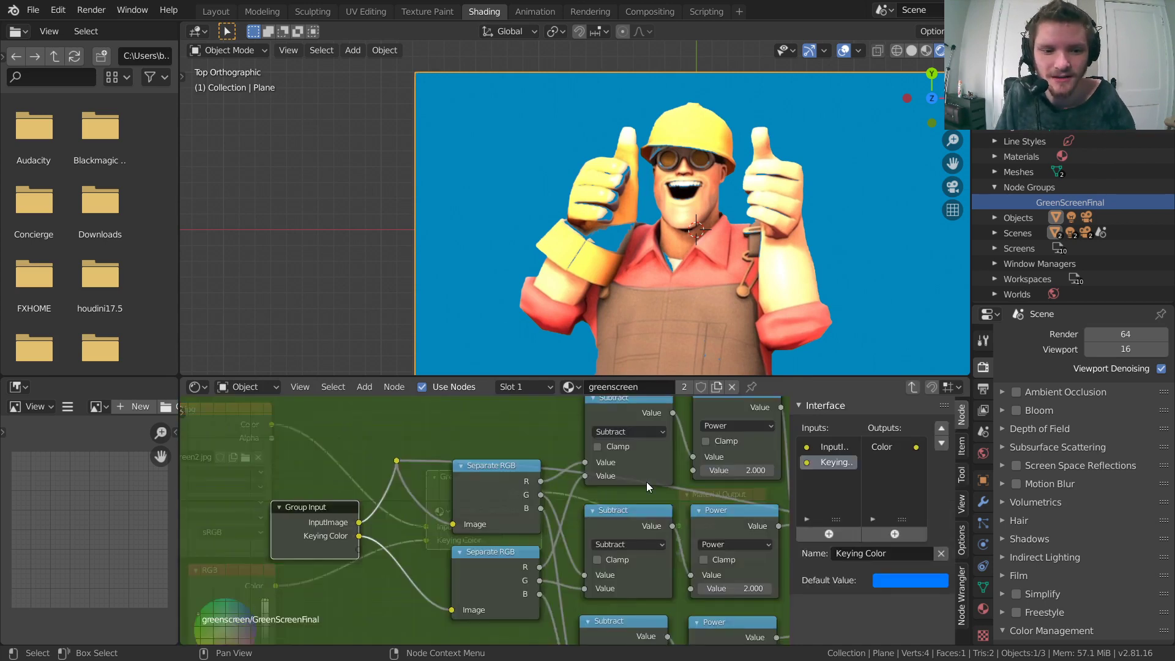
pyautogui.moveTo(612, 484); pyautogui.dragTo(474, 472, button='middle')
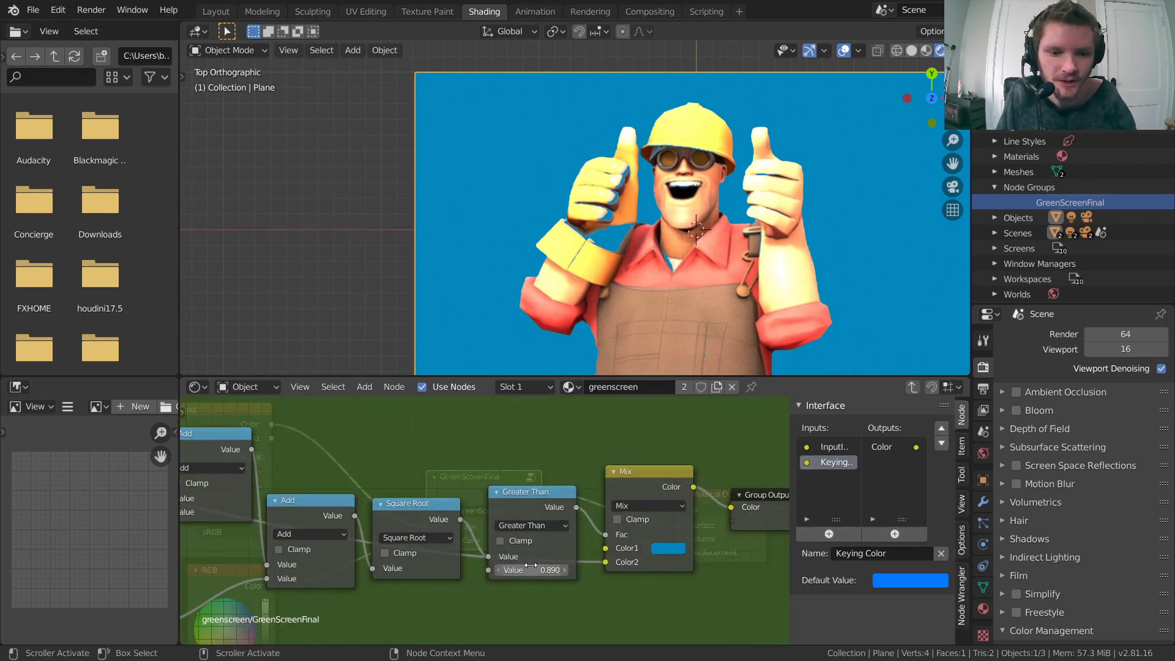
pyautogui.moveTo(544, 569)
pyautogui.mouseDown()
pyautogui.moveTo(559, 569)
pyautogui.moveTo(537, 570)
pyautogui.mouseUp()
pyautogui.scroll(-2, 640, 281)
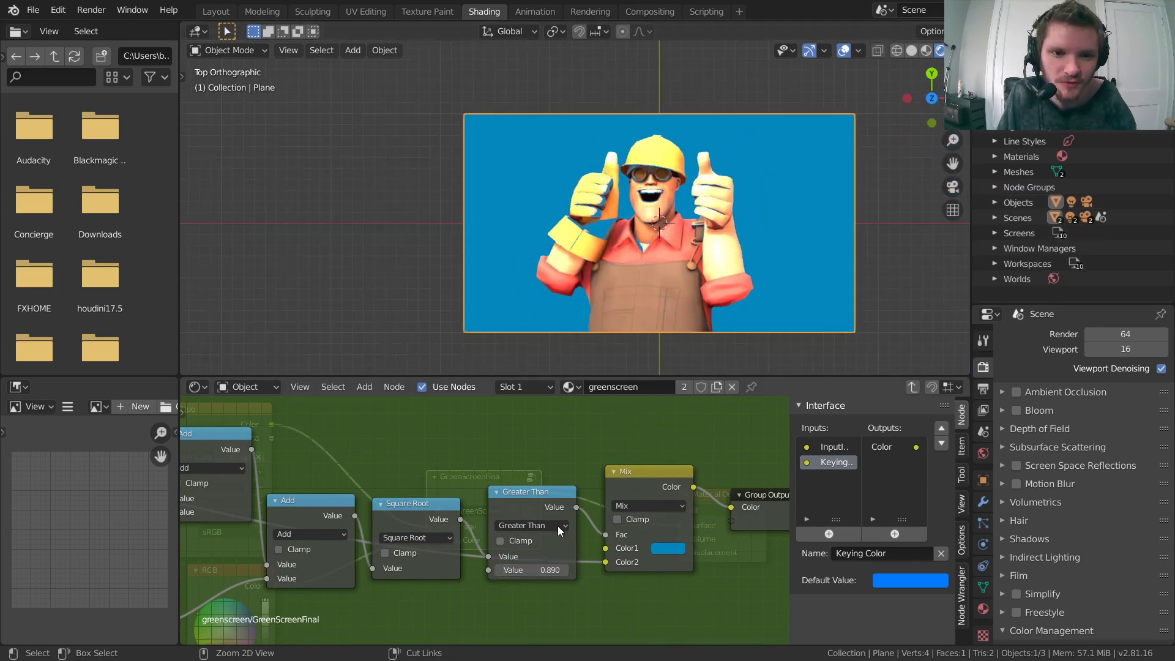
pyautogui.scroll(5, 634, 224)
pyautogui.scroll(-1, 685, 225)
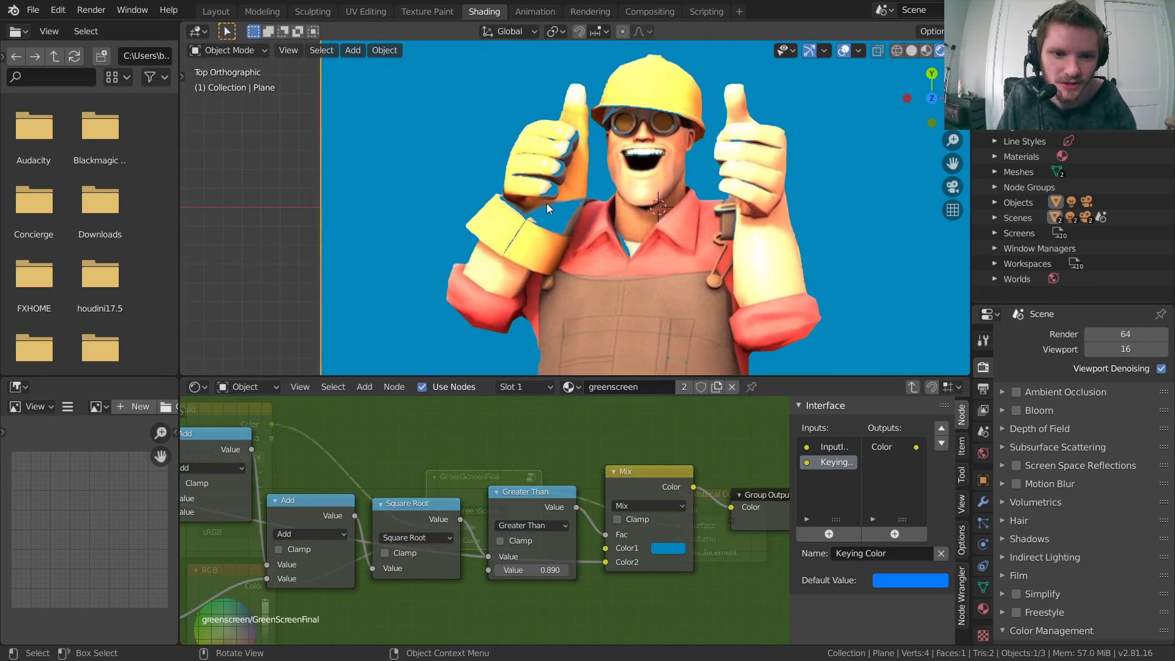
pyautogui.moveTo(553, 570); pyautogui.dragTo(549, 569)
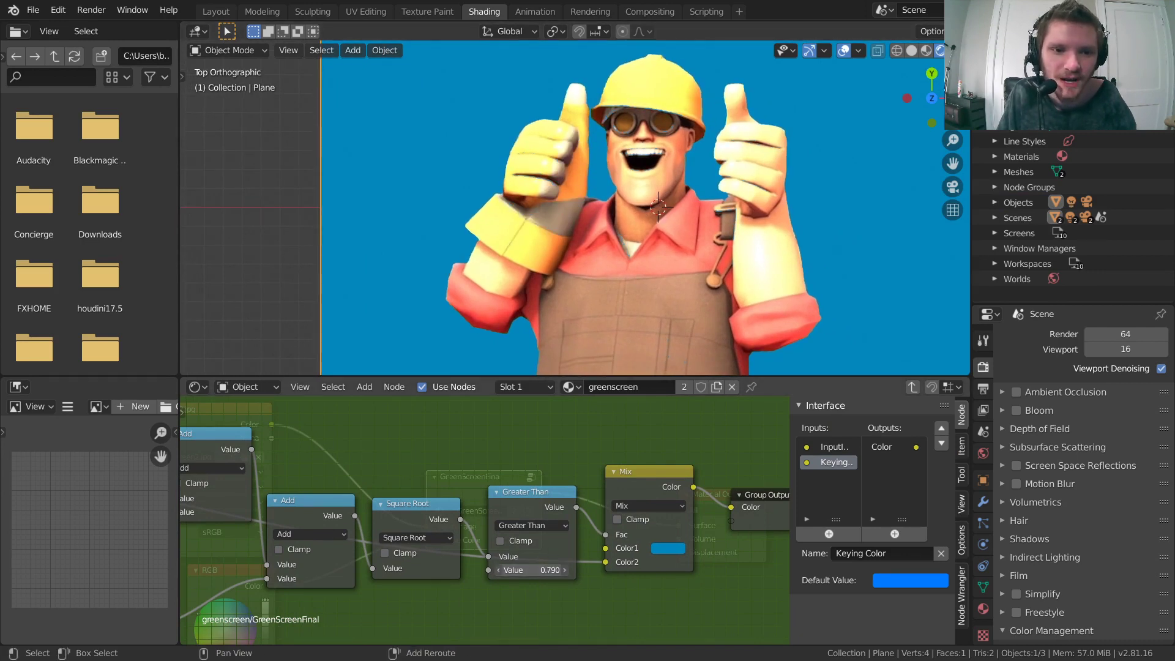
pyautogui.scroll(-3, 612, 171)
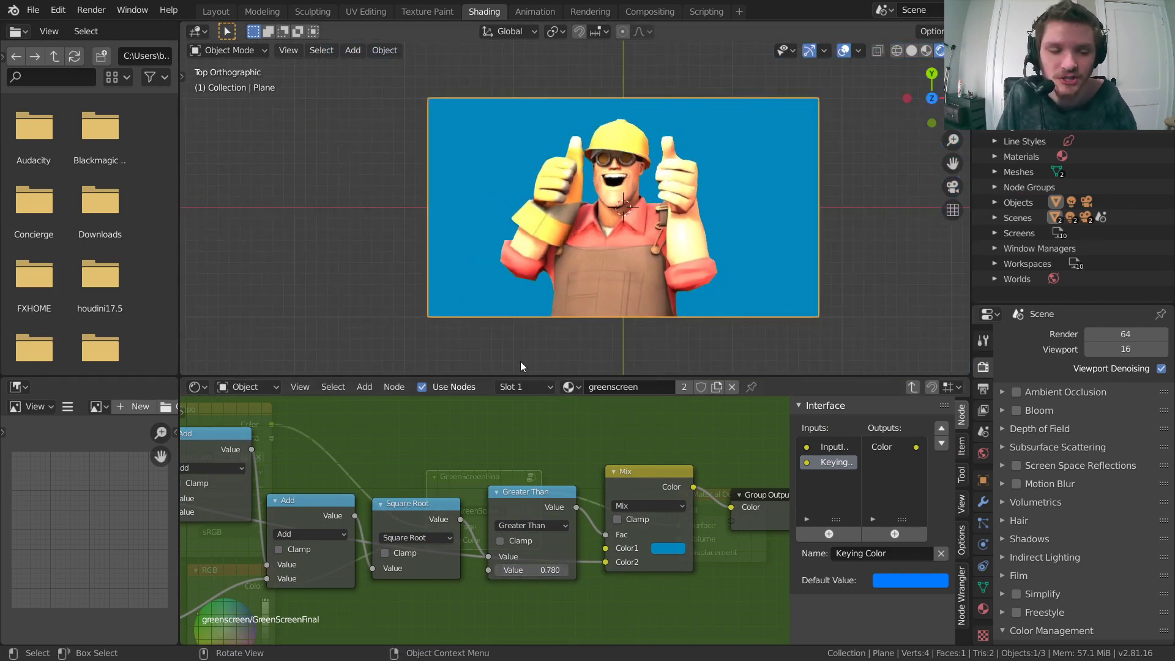
# Try driving the Greater Than node's threshold from a newly added Value node.
pyautogui.moveTo(435, 446); pyautogui.dragTo(496, 464, button='middle')
pyautogui.hotkey('shift', 'a')
pyautogui.moveTo(465, 409)
pyautogui.click(438, 264)
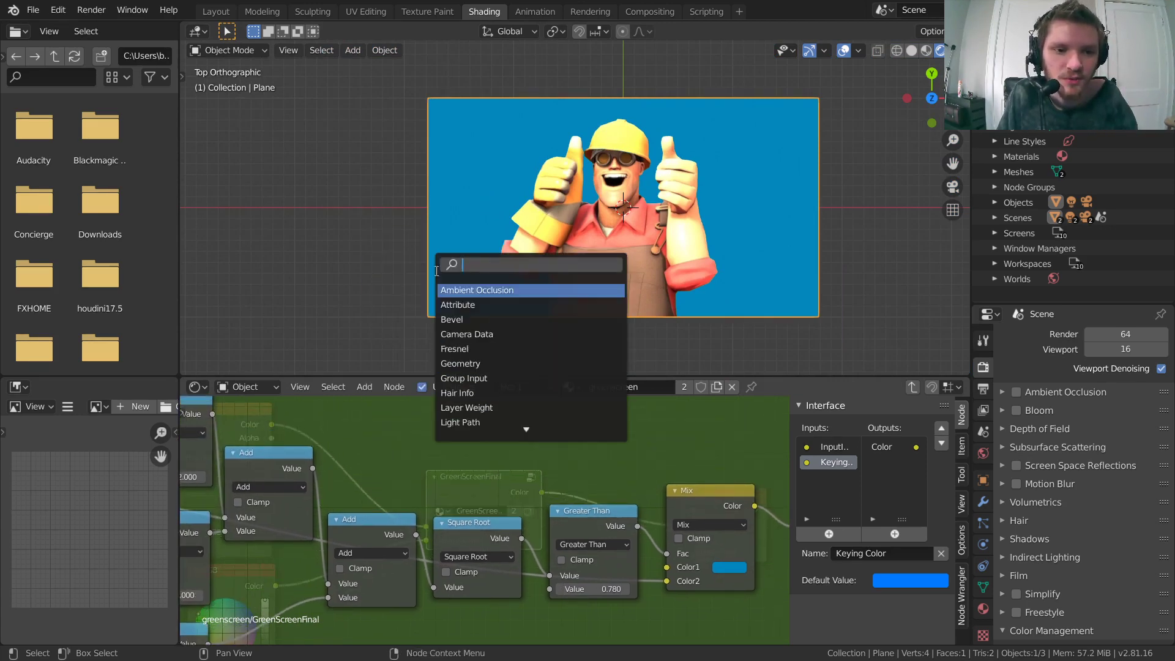
pyautogui.write('va')
pyautogui.press('Return')
pyautogui.click(498, 449)
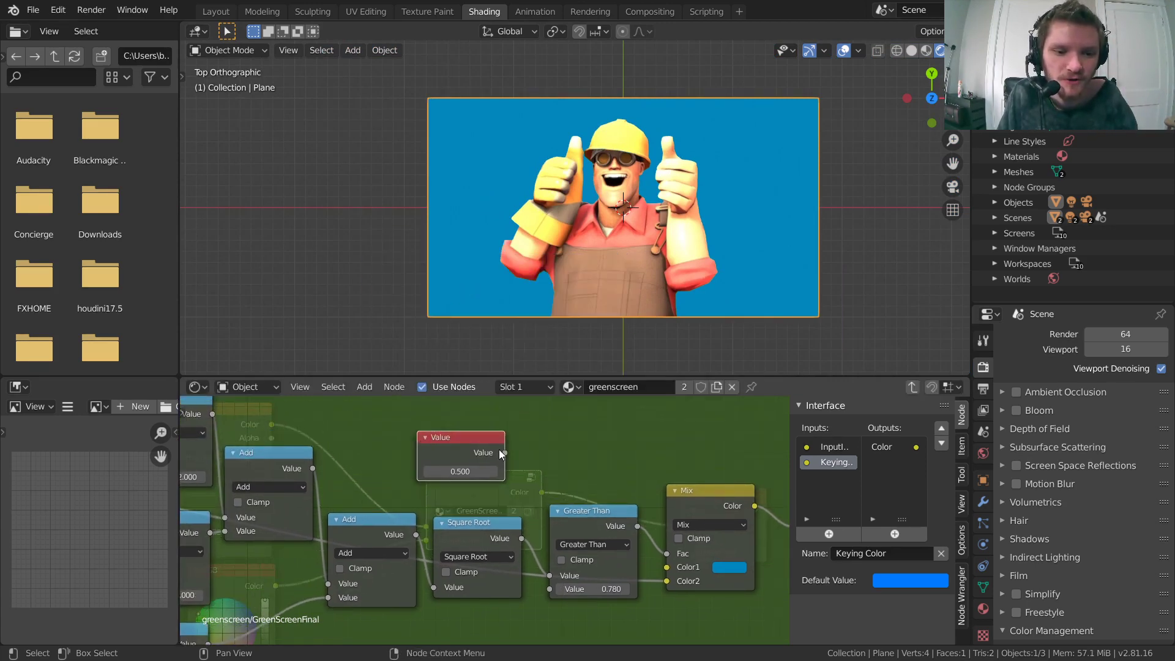
pyautogui.moveTo(506, 453); pyautogui.dragTo(549, 586)
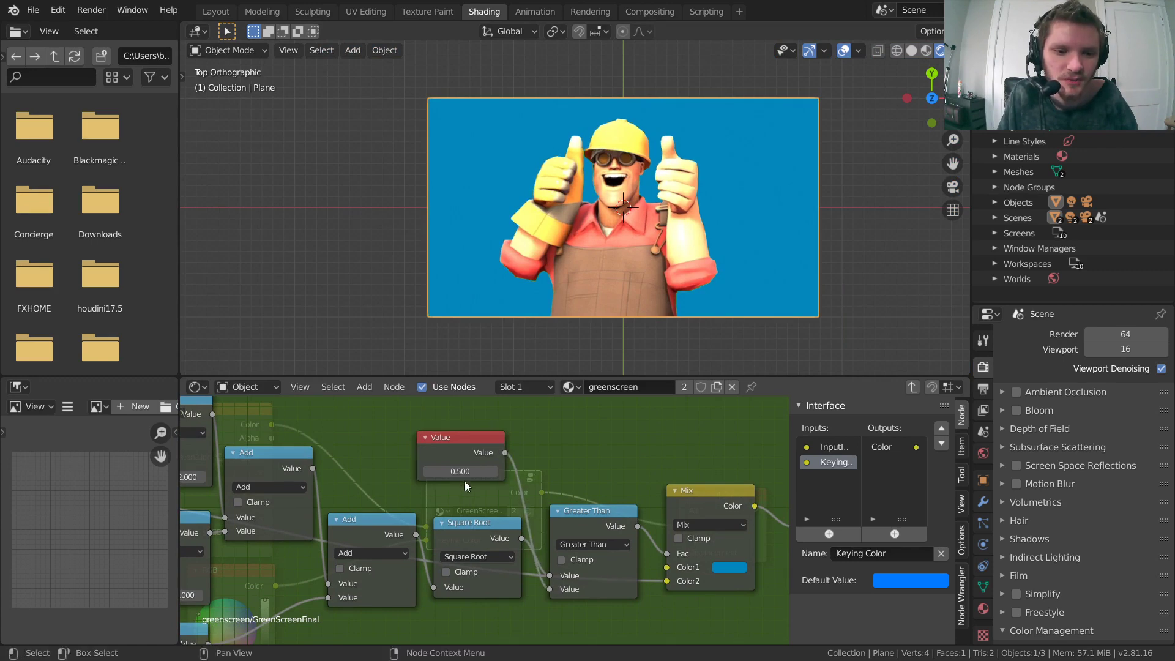
pyautogui.moveTo(461, 473)
pyautogui.mouseDown()
pyautogui.moveTo(497, 472)
pyautogui.moveTo(444, 472)
pyautogui.moveTo(507, 472)
pyautogui.moveTo(451, 472)
pyautogui.mouseUp()
pyautogui.click(460, 441)
pyautogui.press('x')
# Connect the empty socket of the Group Input node to the Greater Than node's threshold value, exposing it as a group input.
pyautogui.scroll(-2, 511, 477)
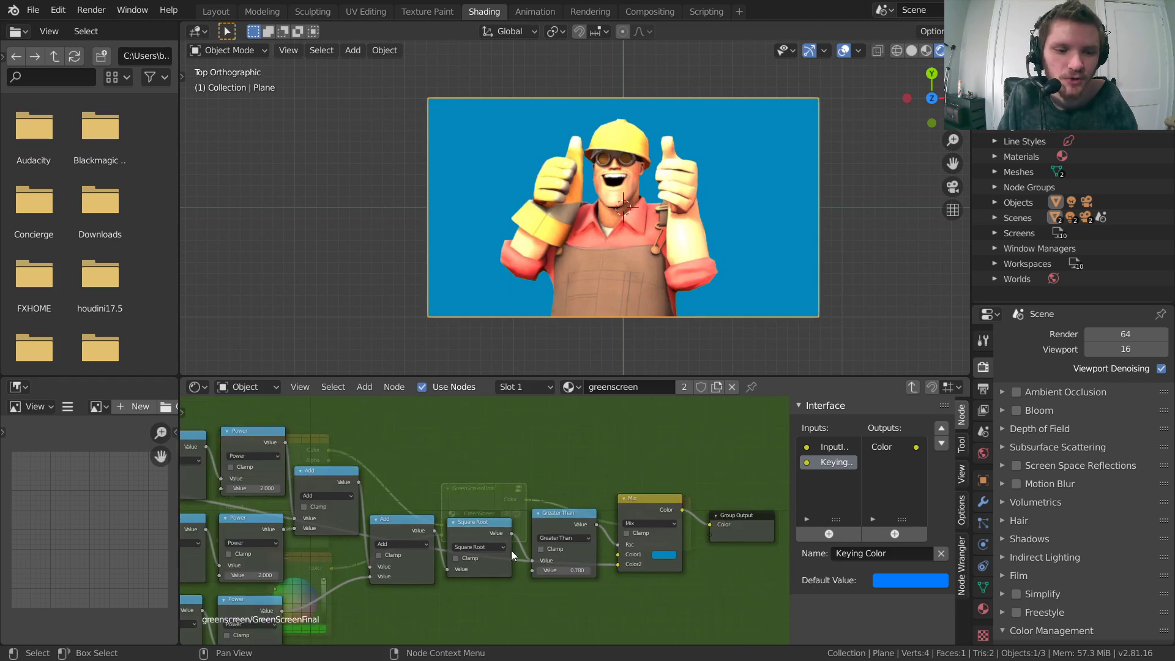
pyautogui.moveTo(394, 540); pyautogui.dragTo(759, 511, button='middle')
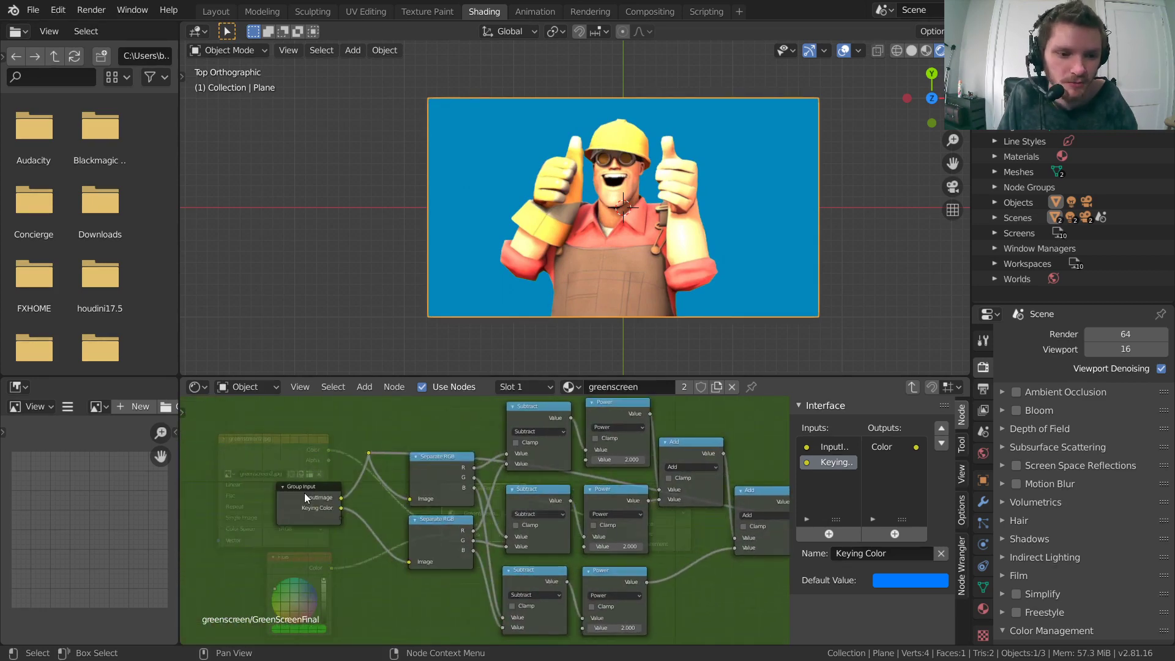
pyautogui.scroll(2, 304, 494)
pyautogui.moveTo(277, 494); pyautogui.dragTo(427, 507, button='middle')
pyautogui.scroll(5, 307, 515)
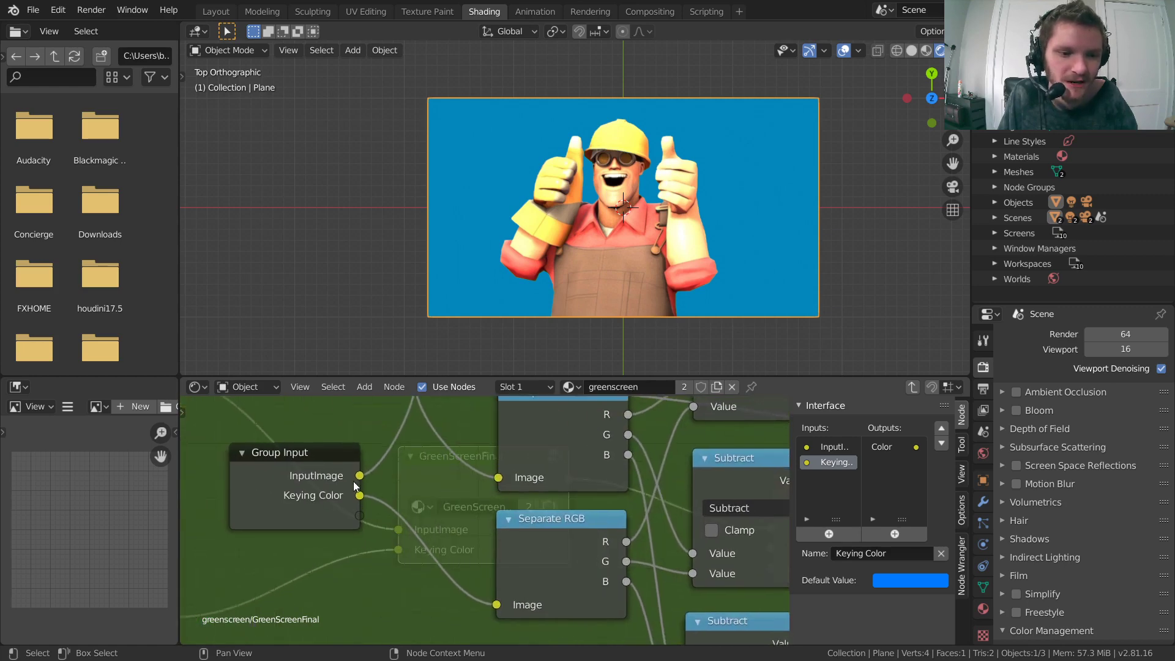
pyautogui.click(354, 515)
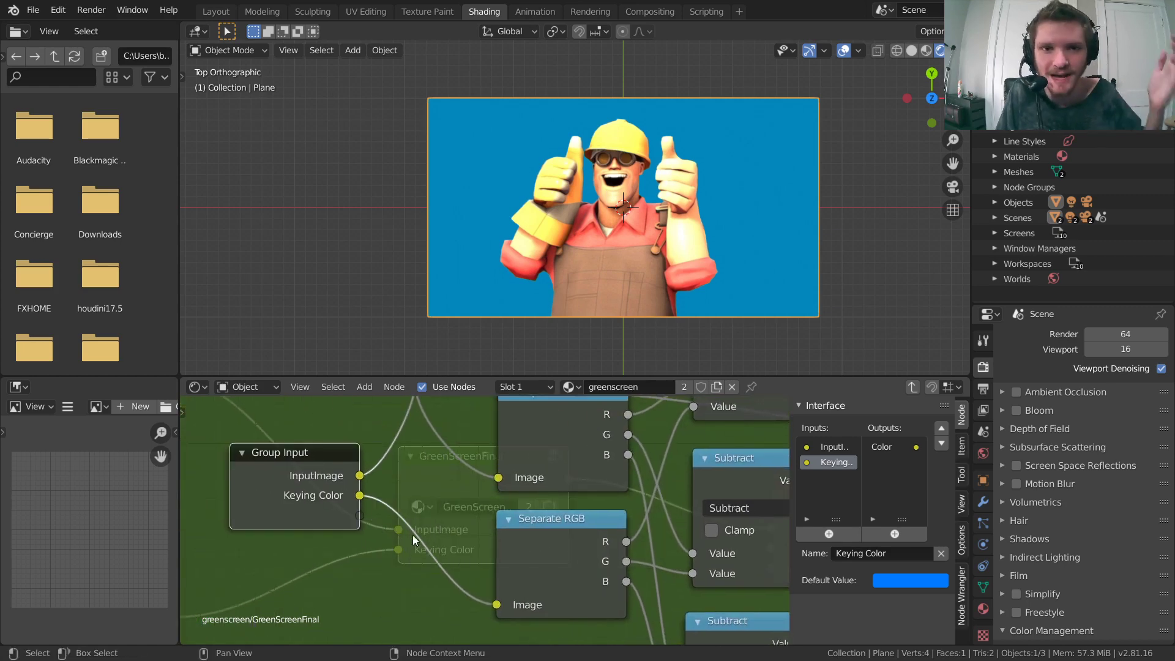
pyautogui.scroll(-8, 484, 518)
pyautogui.moveTo(506, 514); pyautogui.dragTo(321, 488, button='middle')
pyautogui.scroll(-2, 319, 488)
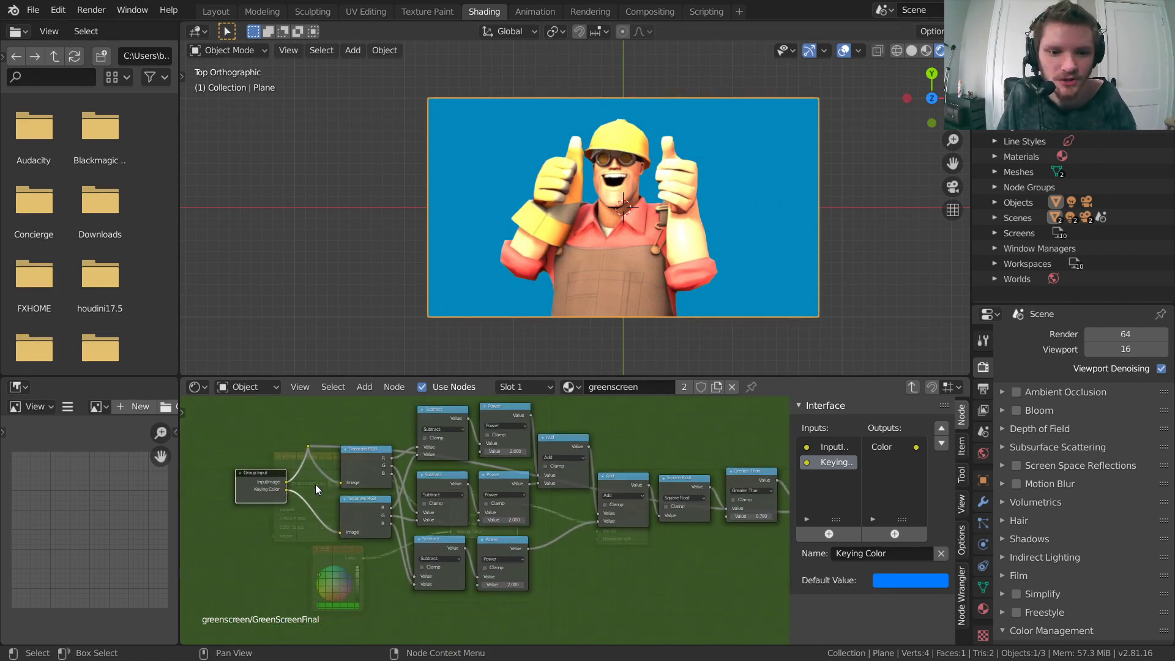
pyautogui.moveTo(287, 497); pyautogui.dragTo(729, 516)
# Rename the group's new Value input to Threshold.
pyautogui.scroll(5, 439, 504)
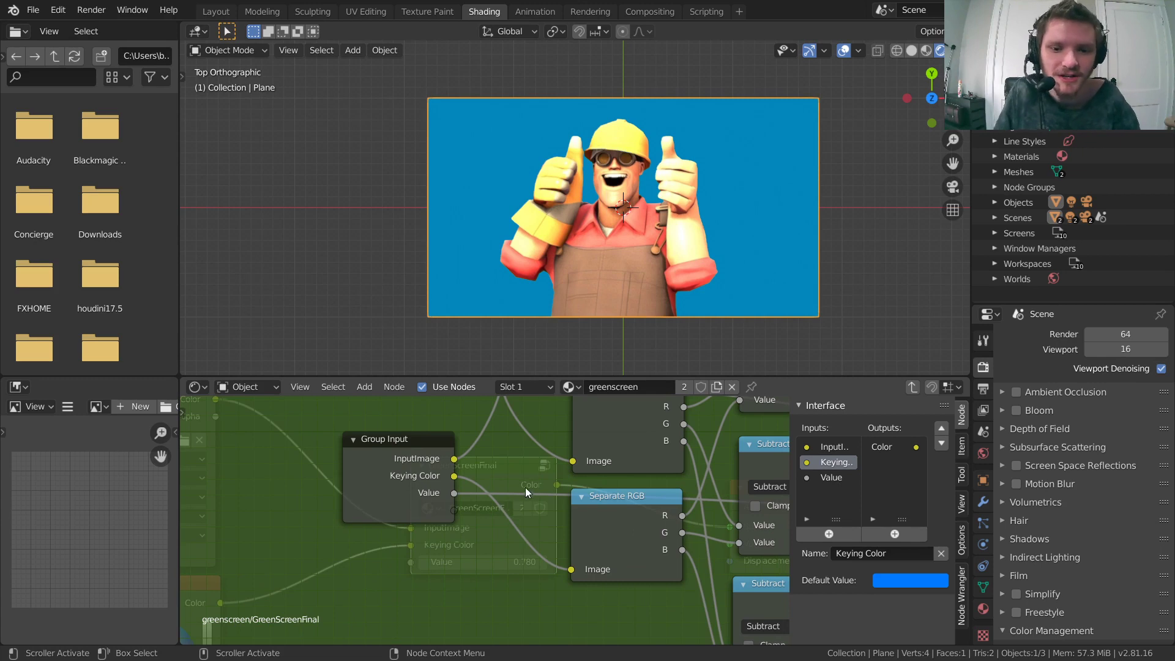
pyautogui.moveTo(578, 409); pyautogui.dragTo(401, 406, button='middle')
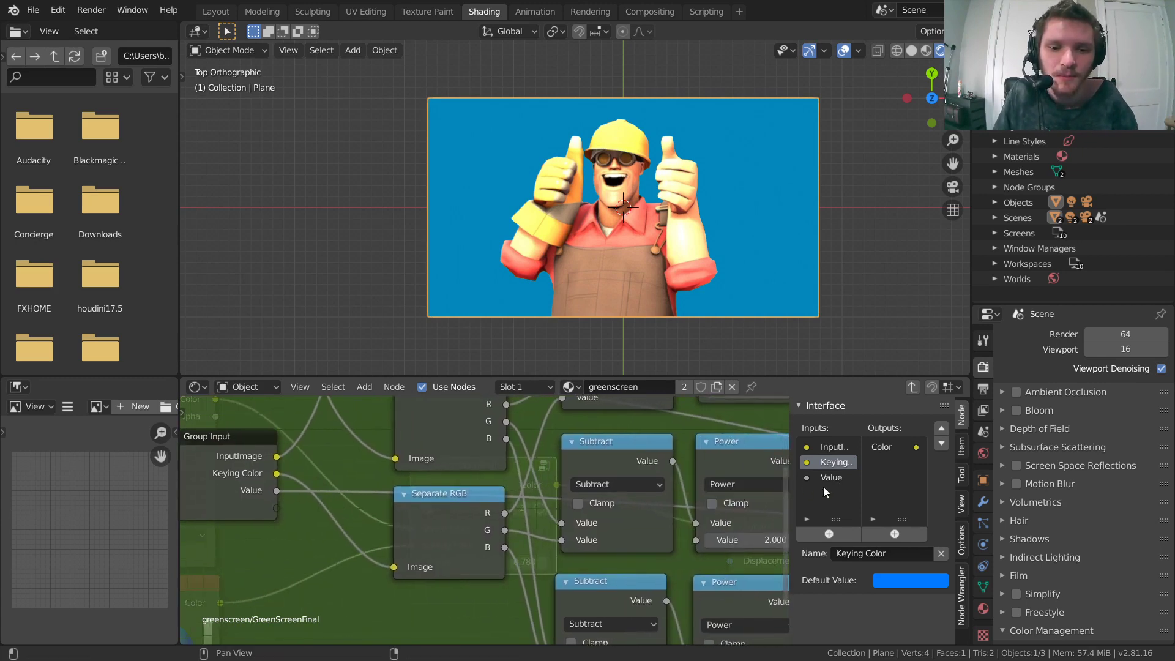
pyautogui.click(832, 478)
pyautogui.click(867, 554)
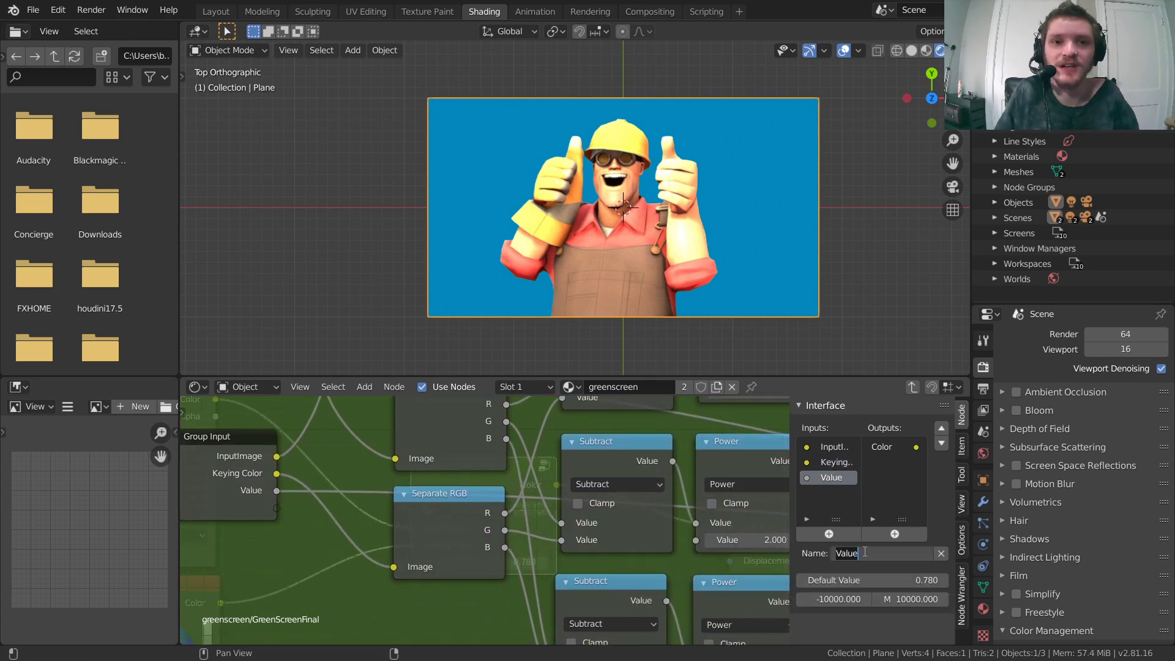
pyautogui.write('Thre')
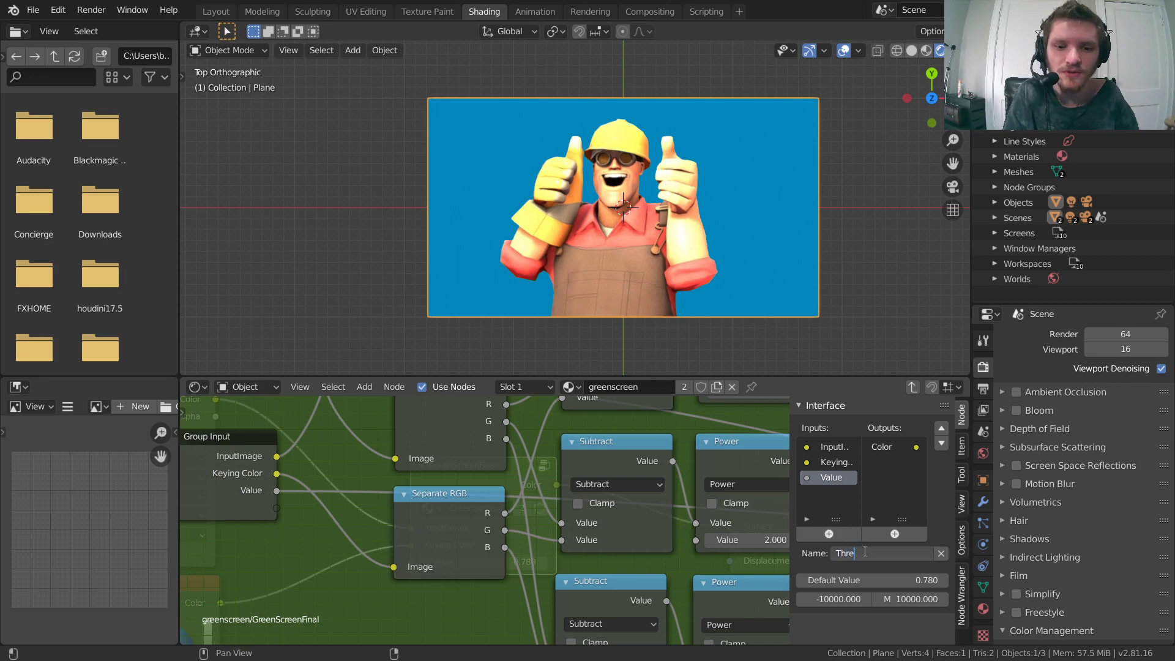
pyautogui.write('shold')
pyautogui.press('Return')
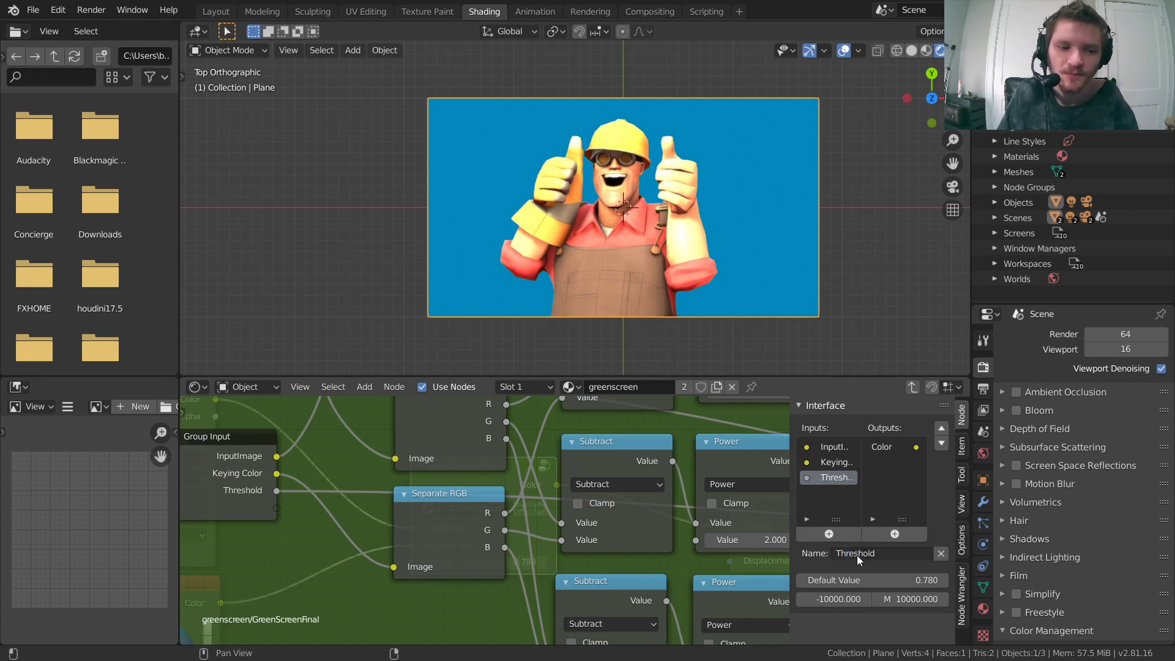
# Set the default value of the group's Threshold input to 1.
pyautogui.moveTo(623, 513); pyautogui.dragTo(511, 520, button='middle')
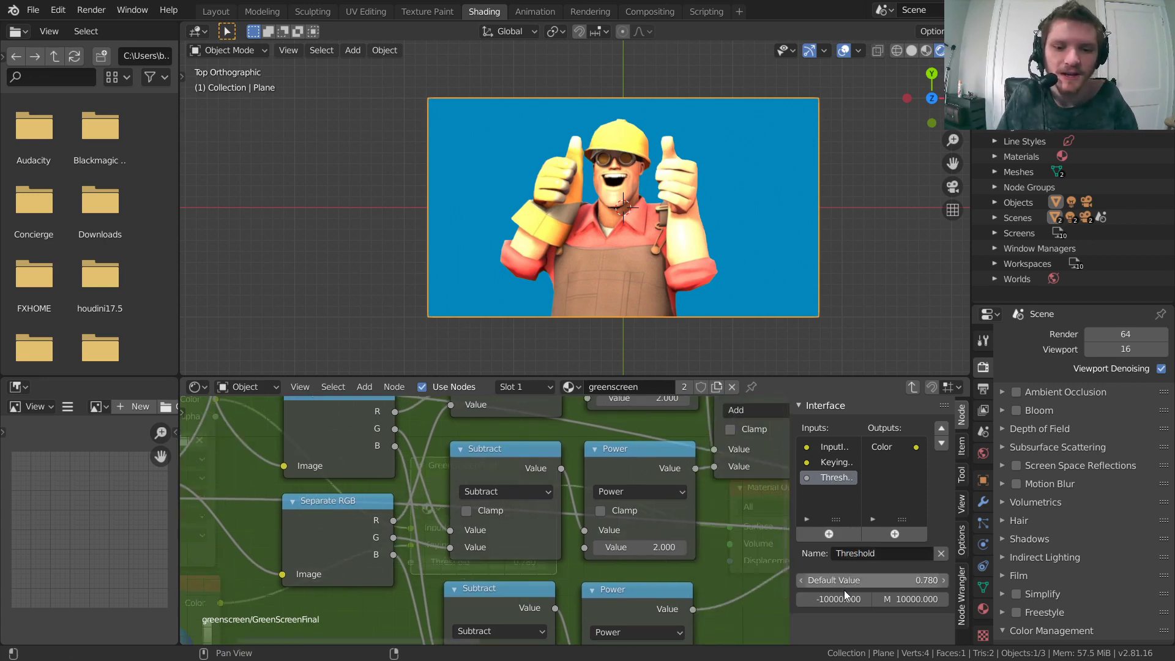
pyautogui.click(872, 575)
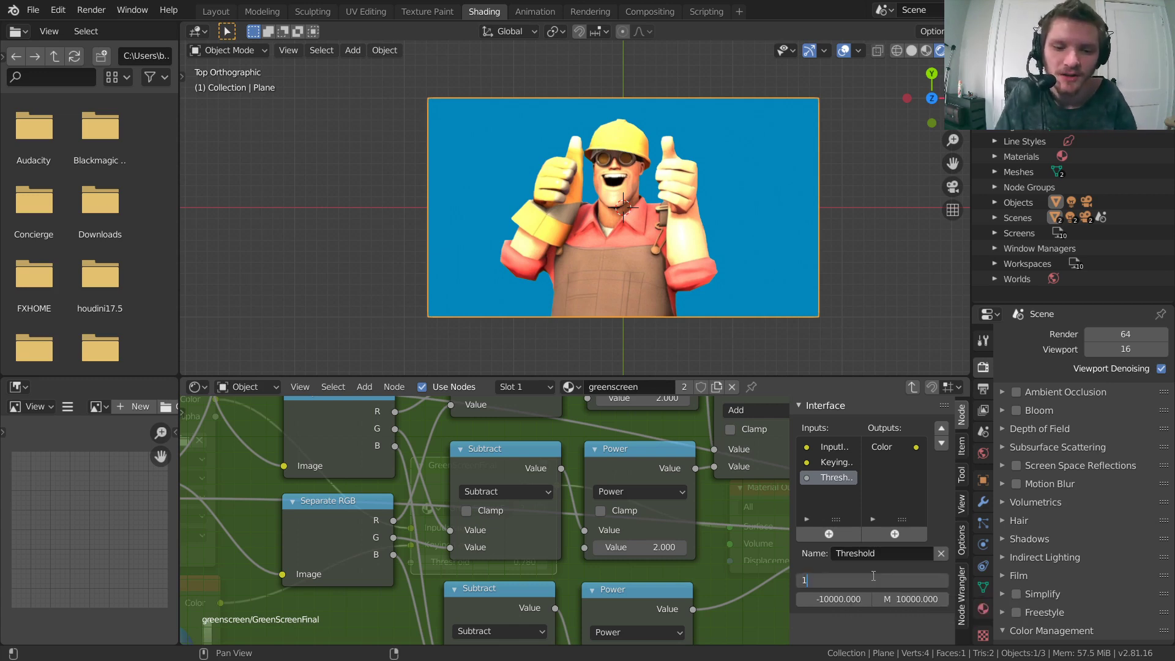
pyautogui.press('Return')
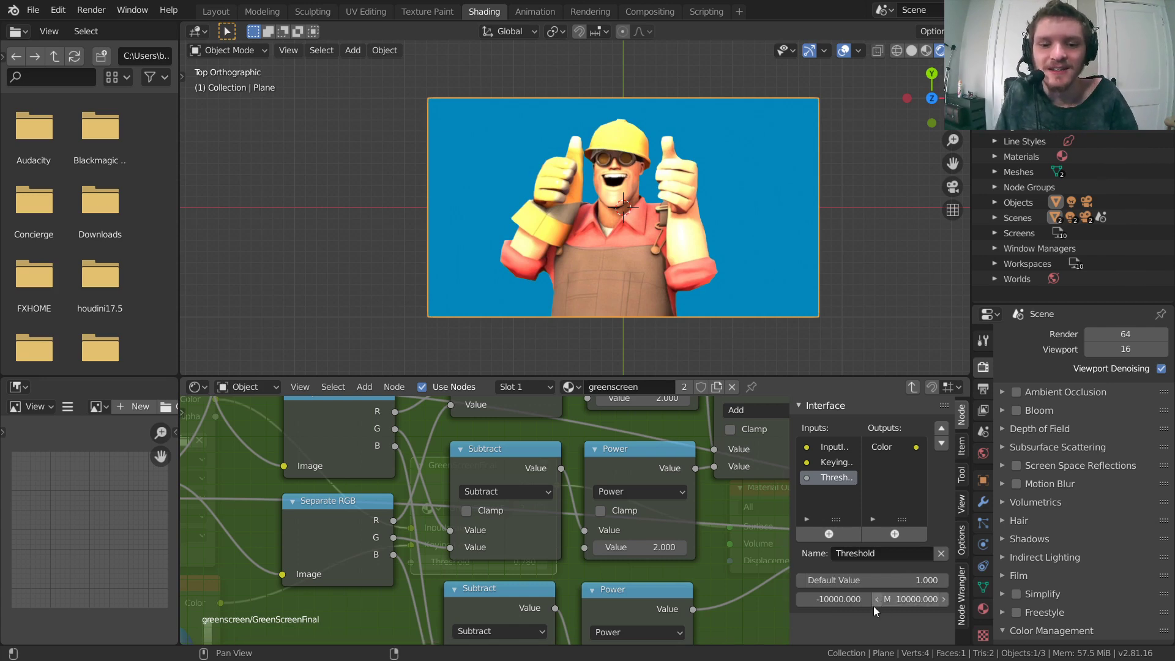
# Try a Threshold of 1.080 on the GreenScreenFinal node from outside the group, and reopen the group for editing.
pyautogui.click(913, 388)
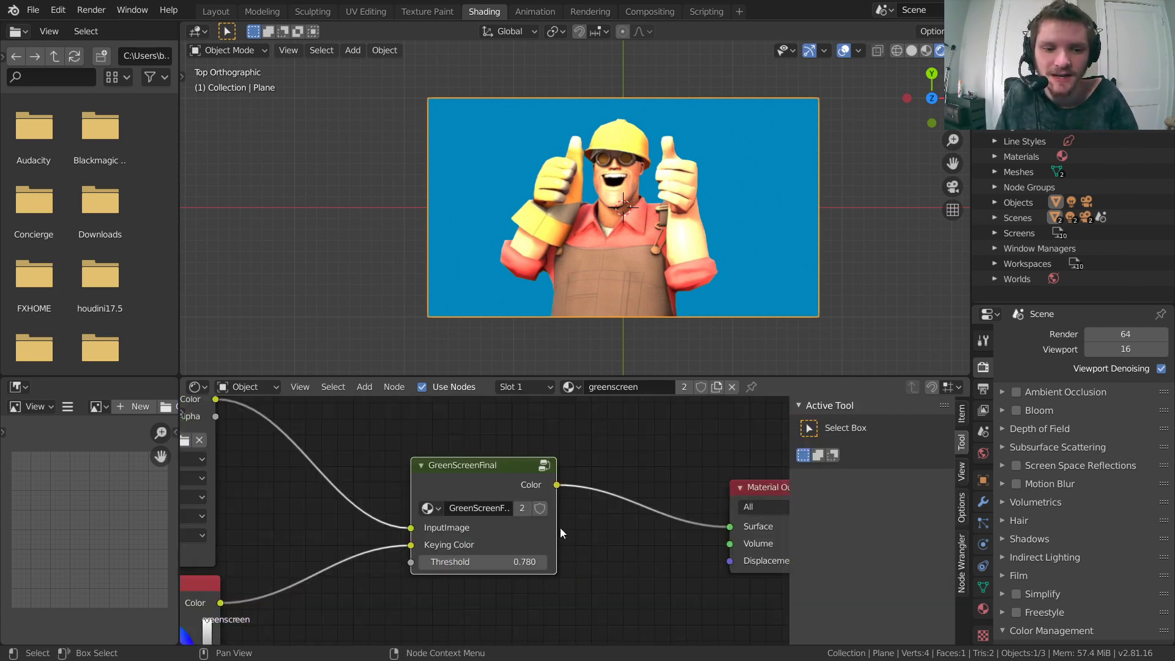
pyautogui.moveTo(499, 530); pyautogui.dragTo(585, 508, button='middle')
pyautogui.moveTo(602, 530)
pyautogui.mouseDown()
pyautogui.moveTo(548, 530)
pyautogui.moveTo(613, 538)
pyautogui.moveTo(551, 536)
pyautogui.moveTo(612, 538)
pyautogui.moveTo(587, 538)
pyautogui.mouseUp()
pyautogui.click(629, 441)
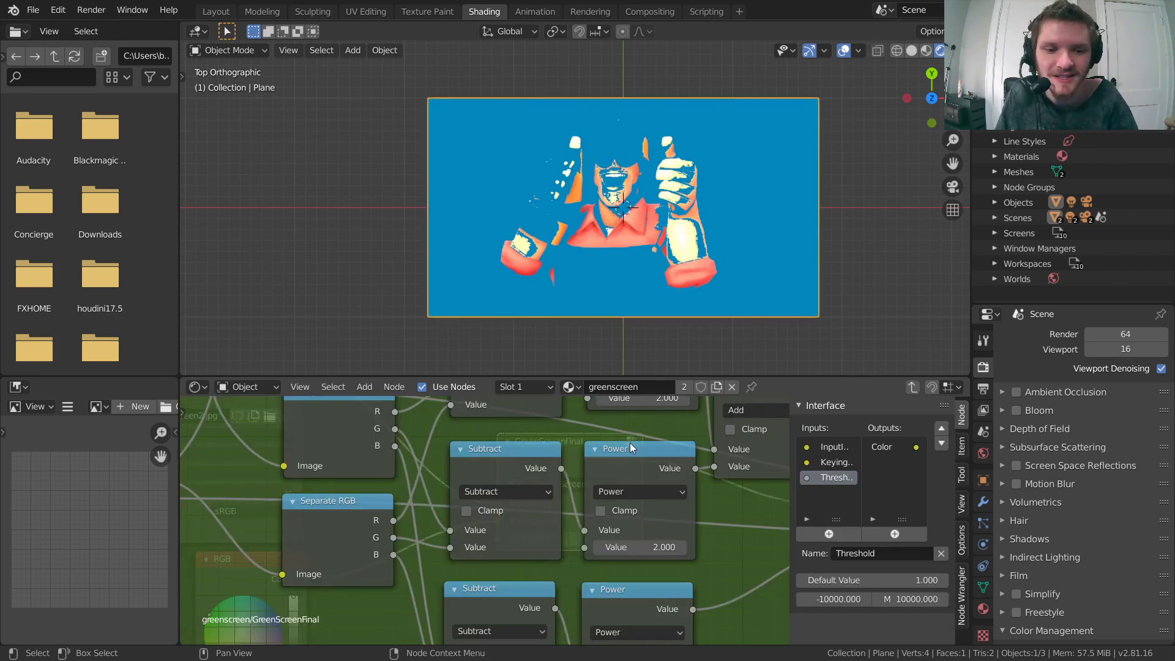
# Set the minimum of the group's Threshold input to 0.
pyautogui.click(830, 605)
pyautogui.write('0')
pyautogui.press('Return')
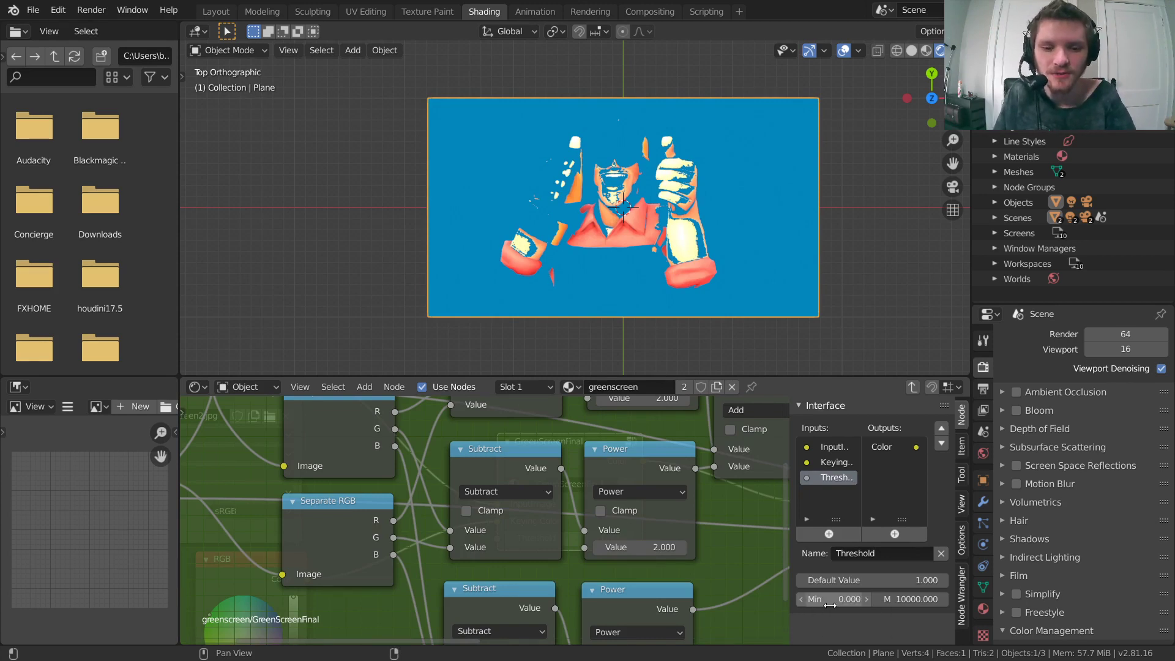
# Set the maximum of the group's Threshold input to 2.
pyautogui.click(926, 599)
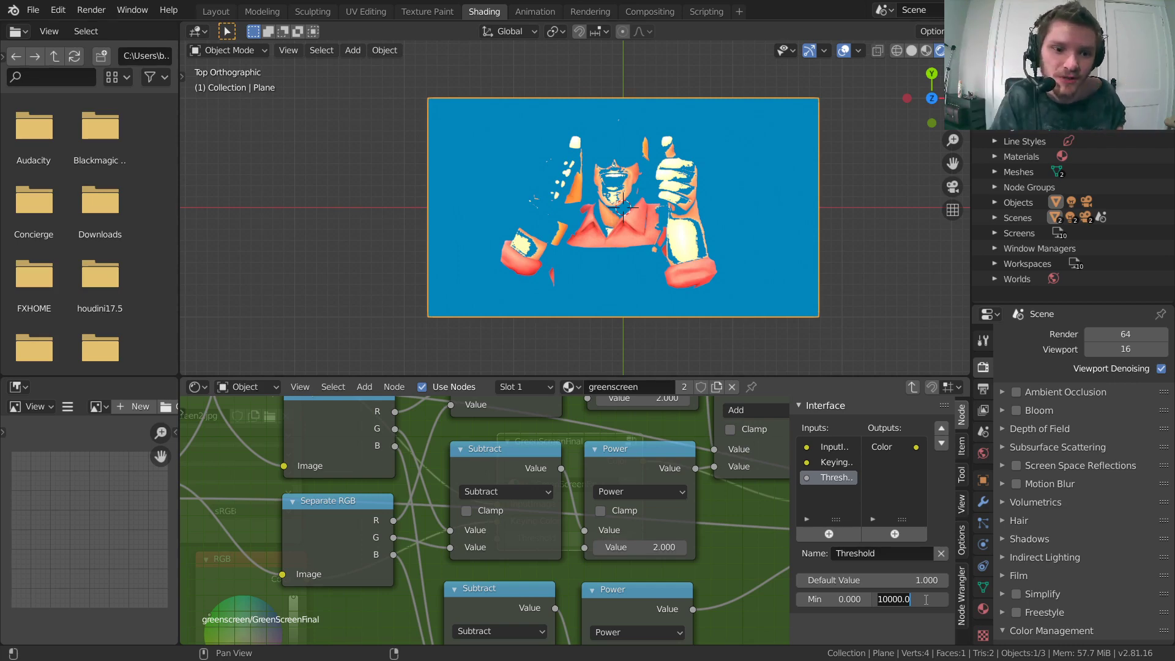
pyautogui.press('Return')
pyautogui.scroll(-3, 487, 546)
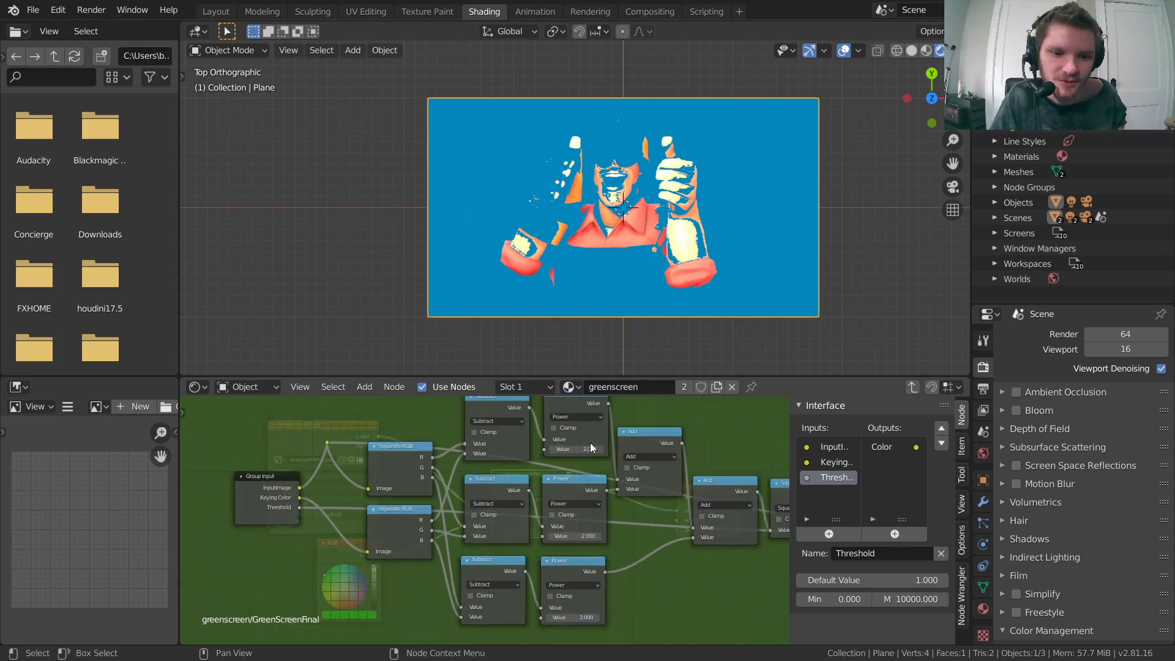
pyautogui.moveTo(571, 507); pyautogui.dragTo(396, 518, button='middle')
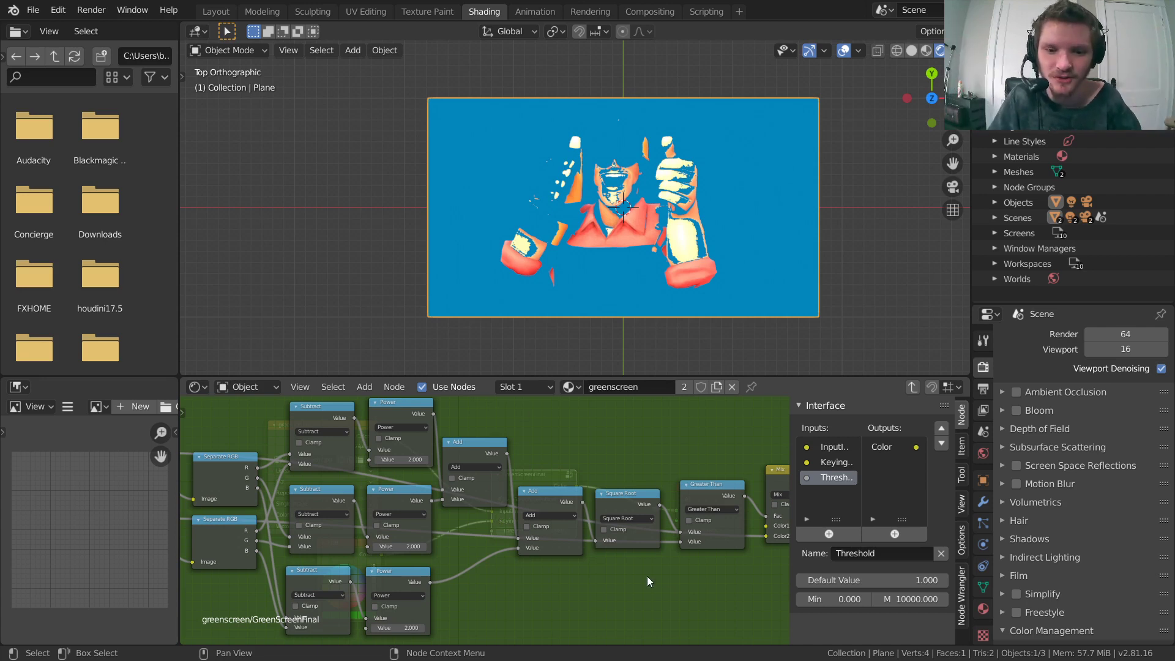
pyautogui.click(900, 599)
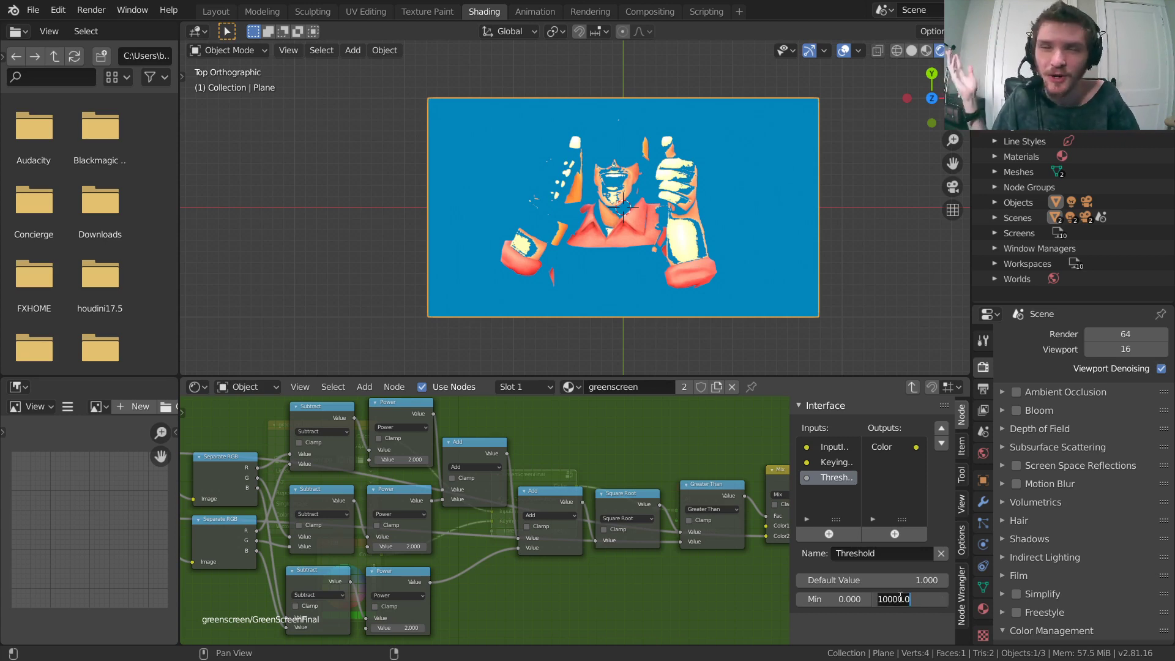
pyautogui.write('2')
pyautogui.press('Return')
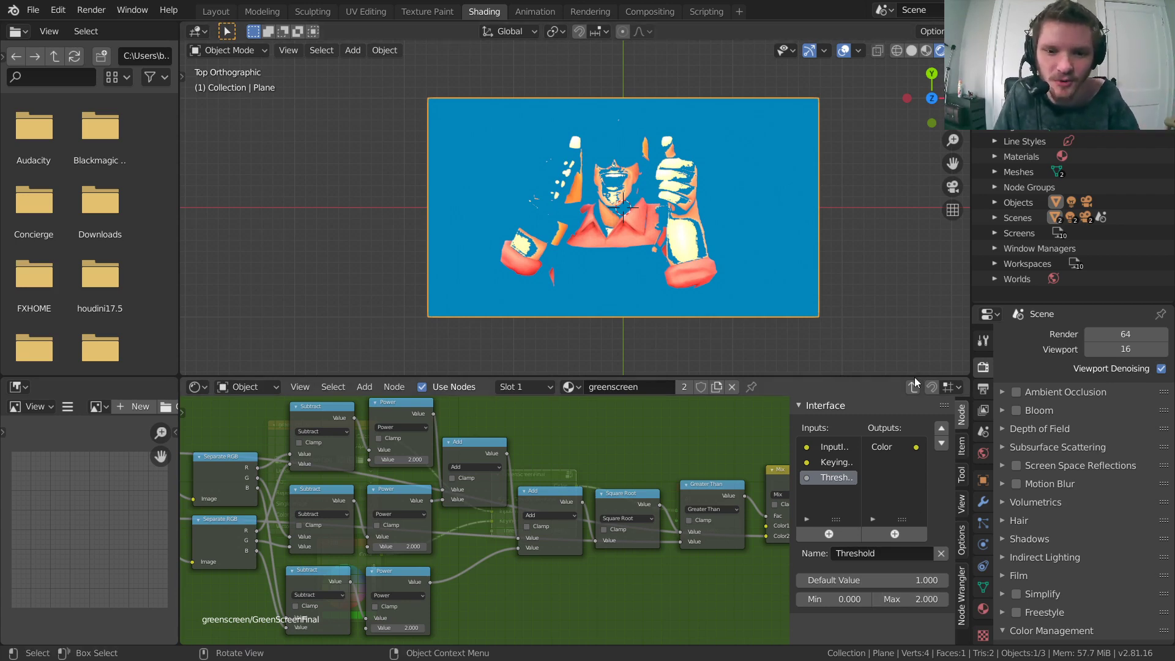
# Set the Threshold input's maximum to sqrt(3) and leave the group.
pyautogui.click(911, 597)
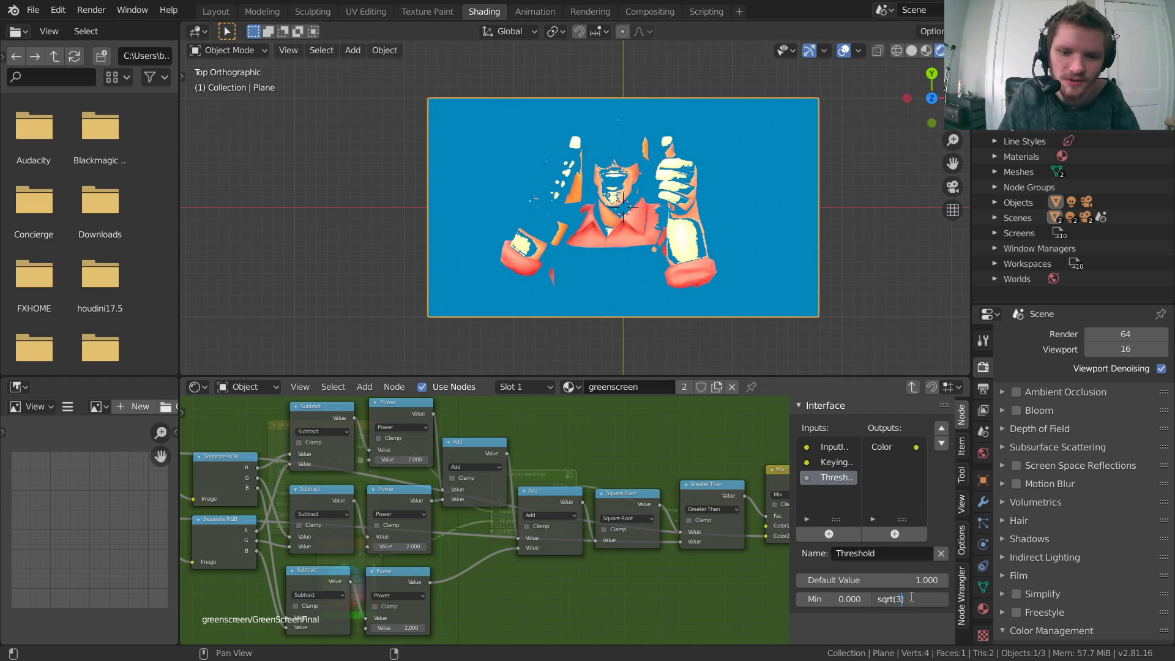
pyautogui.write('sqrt(3)')
pyautogui.press('Return')
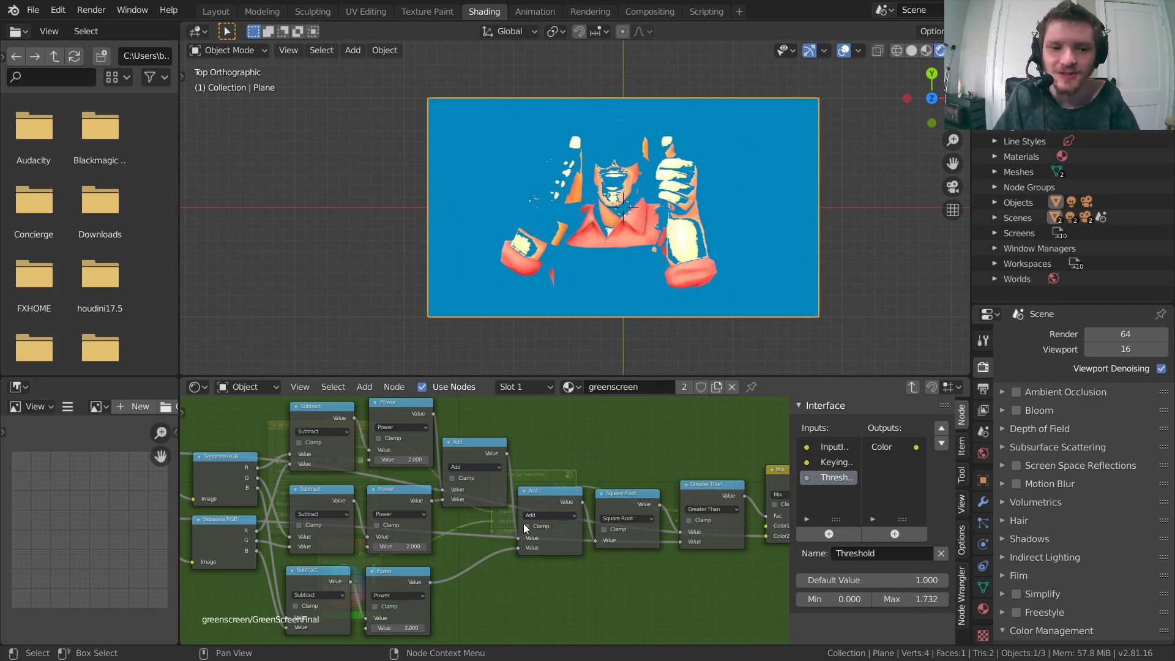
pyautogui.click(912, 388)
# Test the lower limit of the GreenScreenFinal node's Threshold by reducing it to 0.
pyautogui.scroll(4, 527, 490)
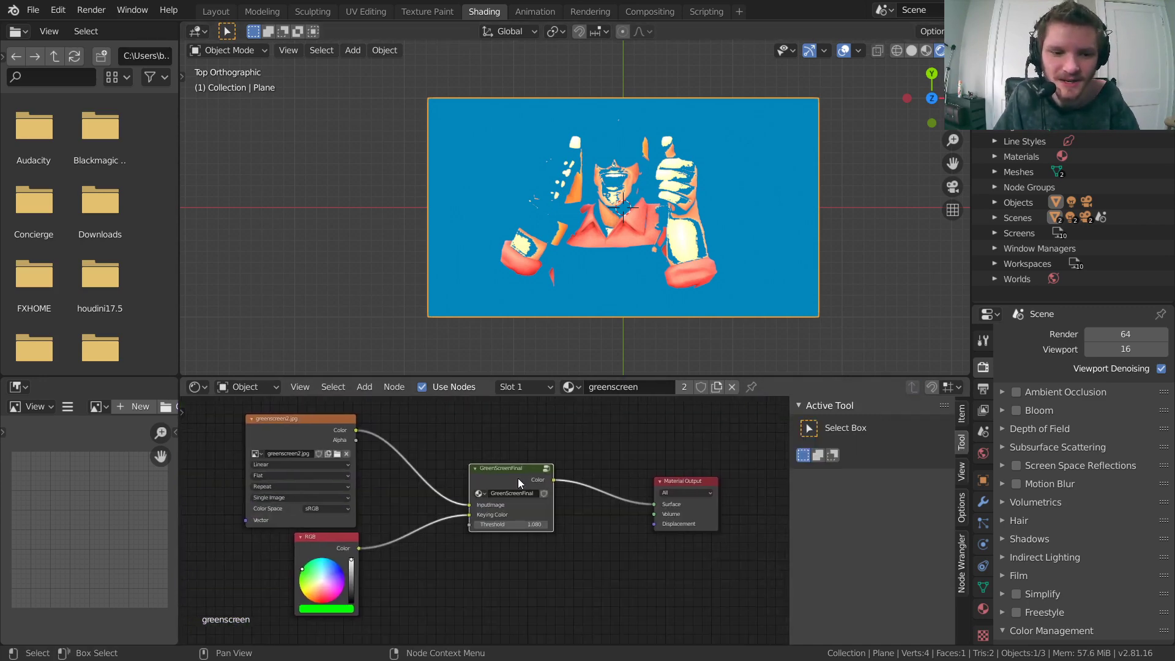
pyautogui.moveTo(539, 526); pyautogui.dragTo(477, 527)
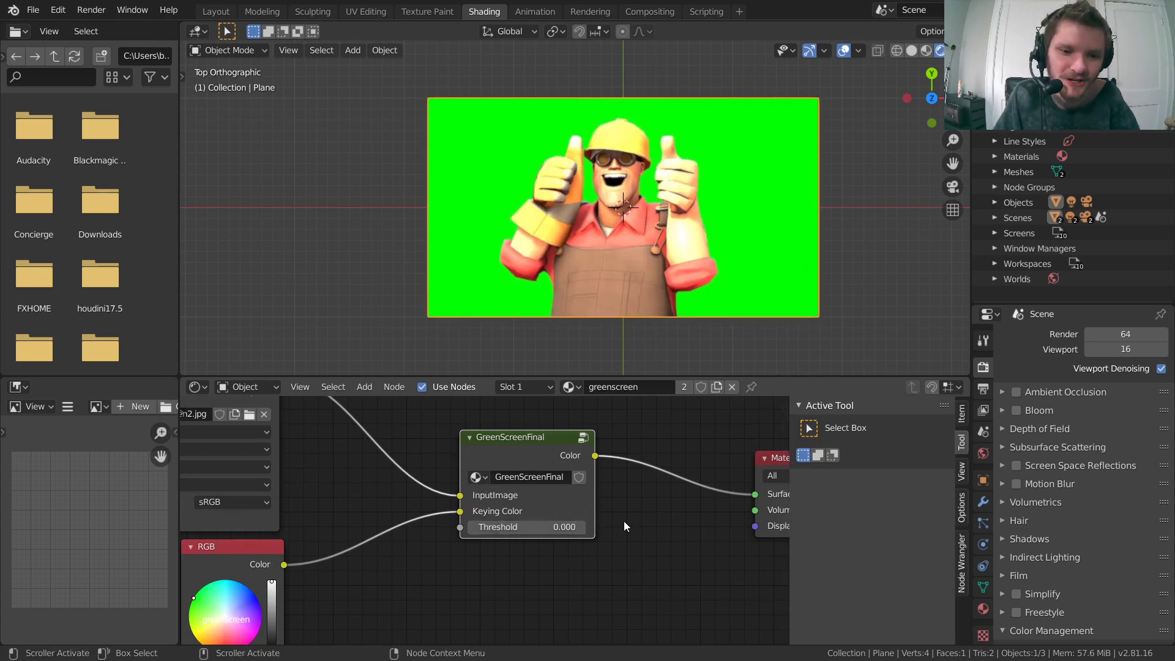
pyautogui.moveTo(527, 527)
pyautogui.mouseDown()
pyautogui.moveTo(508, 527)
pyautogui.moveTo(528, 528)
pyautogui.mouseUp()
pyautogui.click(527, 527)
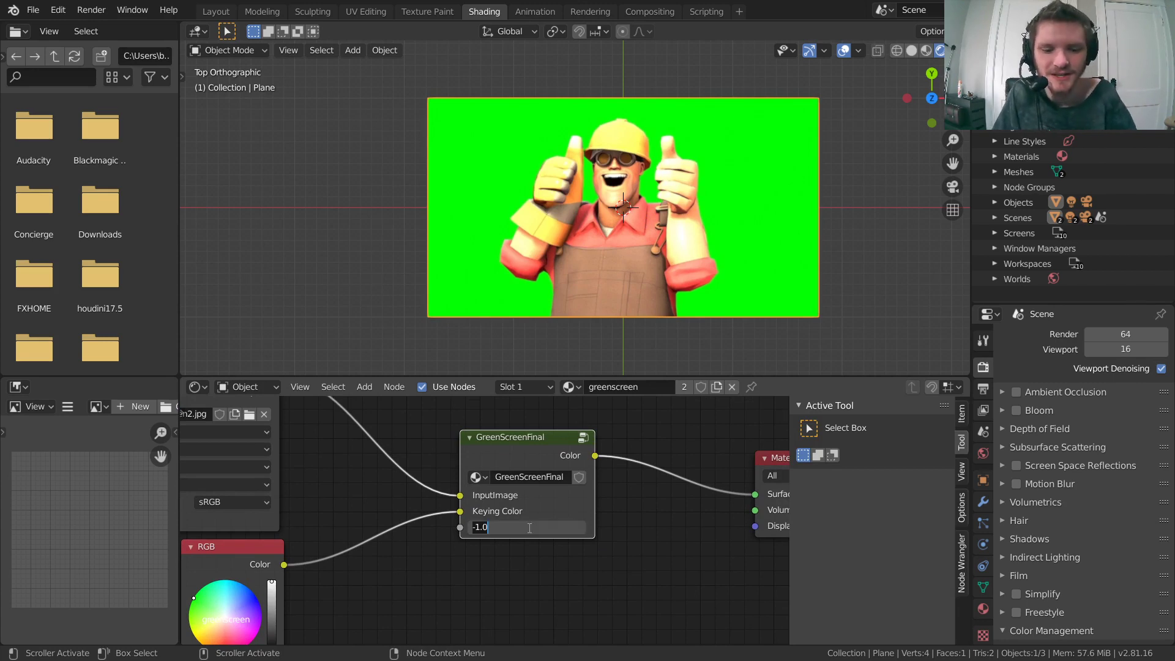
pyautogui.write('0')
pyautogui.press('Return')
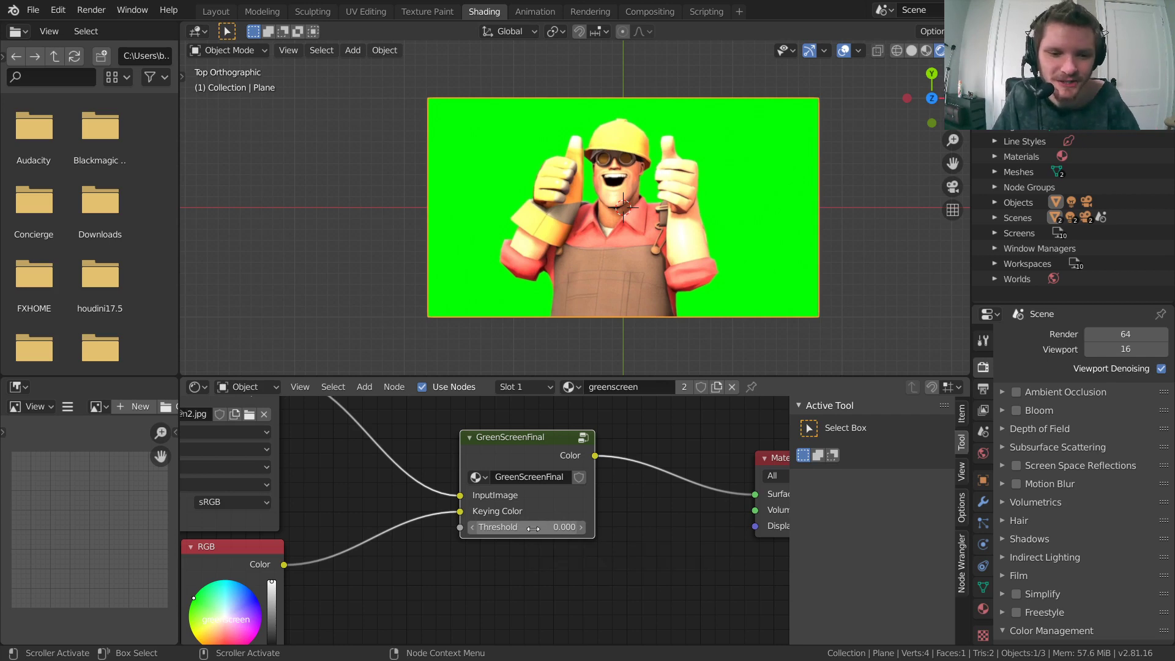
# Test the GreenScreenFinal node's Threshold at its 1.732 upper limit and settle it at 0.732.
pyautogui.moveTo(546, 530); pyautogui.dragTo(588, 530)
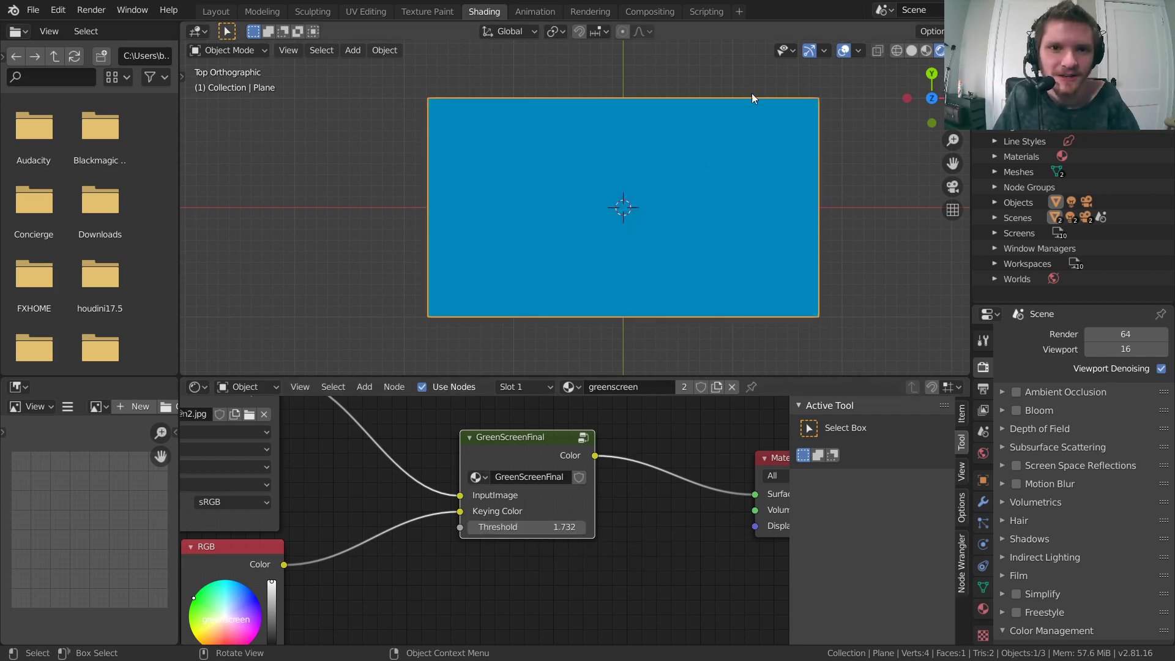
pyautogui.scroll(2, 651, 246)
pyautogui.moveTo(538, 527); pyautogui.dragTo(510, 527)
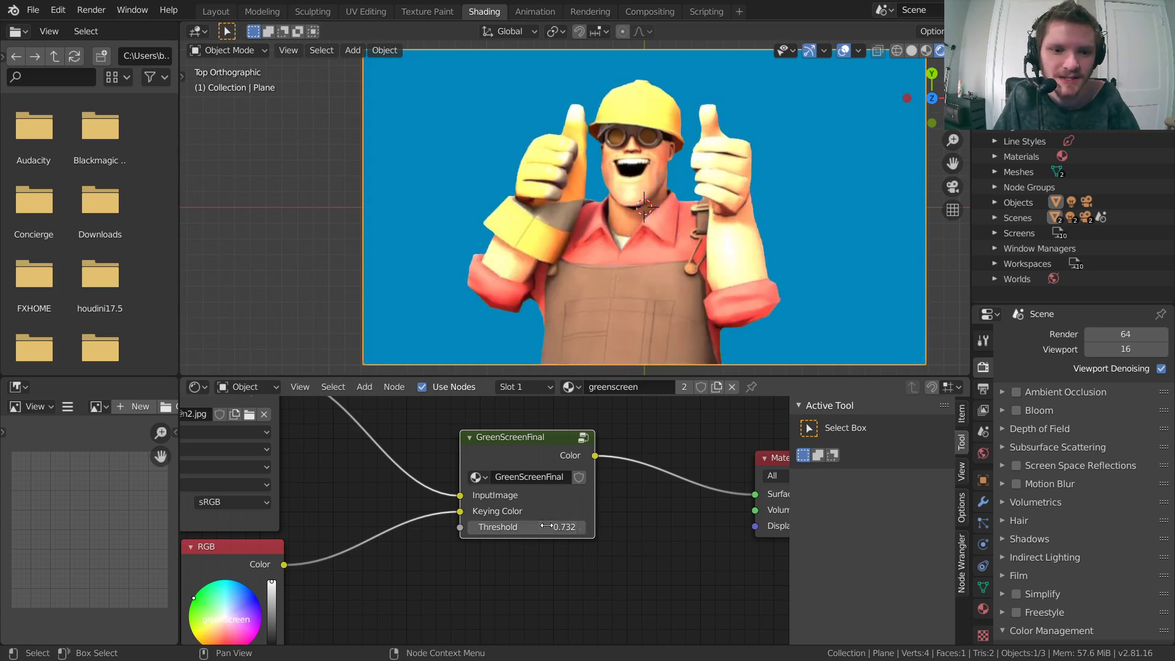
# Enter the GreenScreenFinal group and rename its Color output as KeyedOutput.
pyautogui.scroll(-2, 546, 511)
pyautogui.click(556, 459)
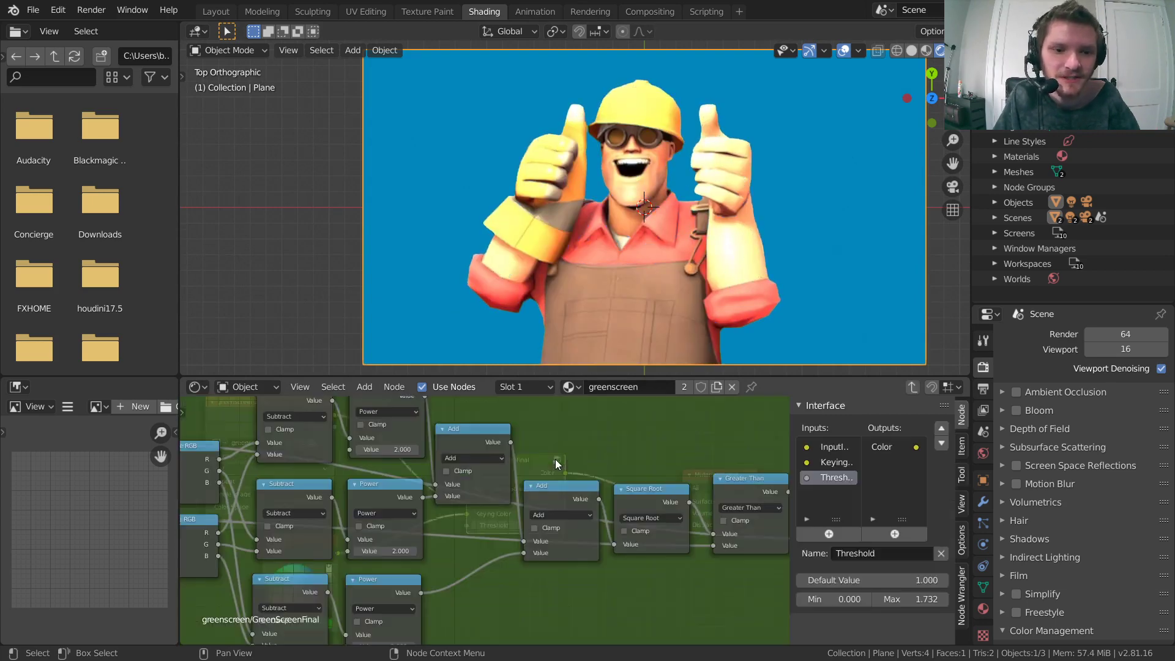
pyautogui.moveTo(637, 471); pyautogui.dragTo(431, 474, button='middle')
pyautogui.scroll(-8, 431, 474)
pyautogui.moveTo(576, 484); pyautogui.dragTo(495, 463, button='middle')
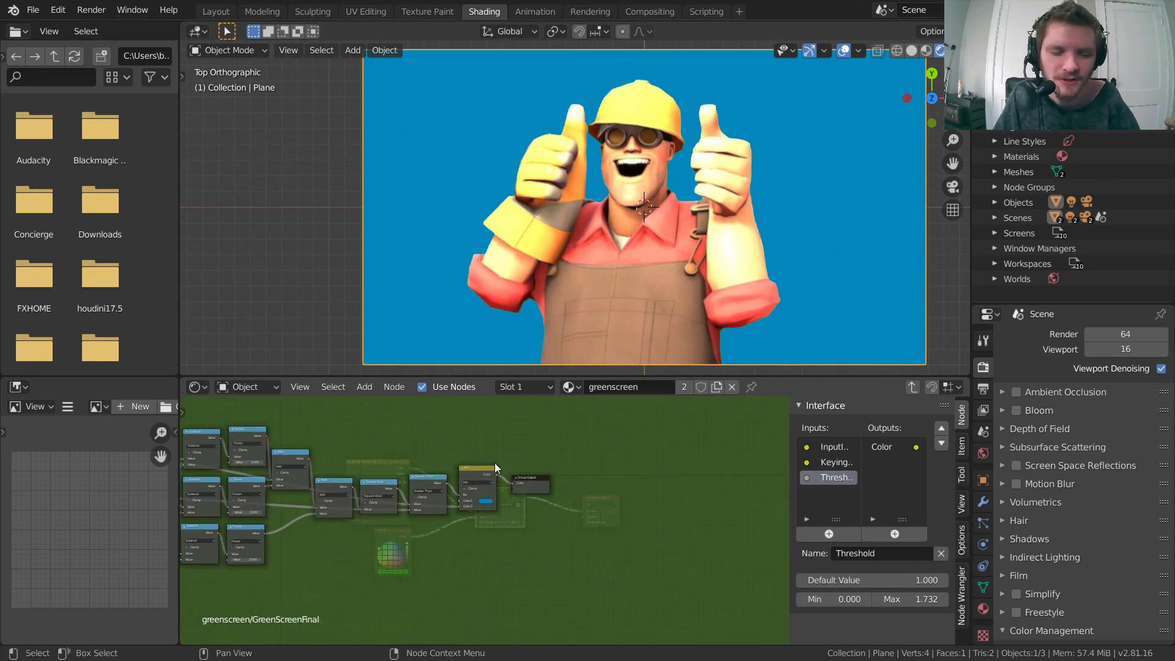
pyautogui.scroll(5, 496, 464)
pyautogui.scroll(2, 497, 464)
pyautogui.click(882, 447)
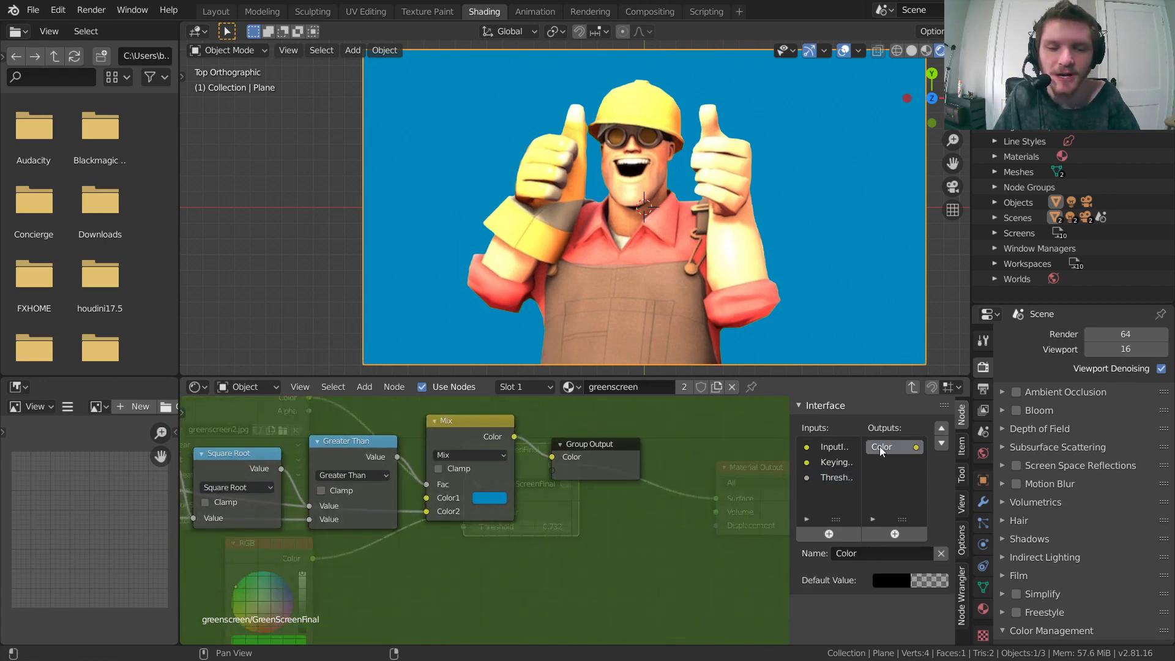
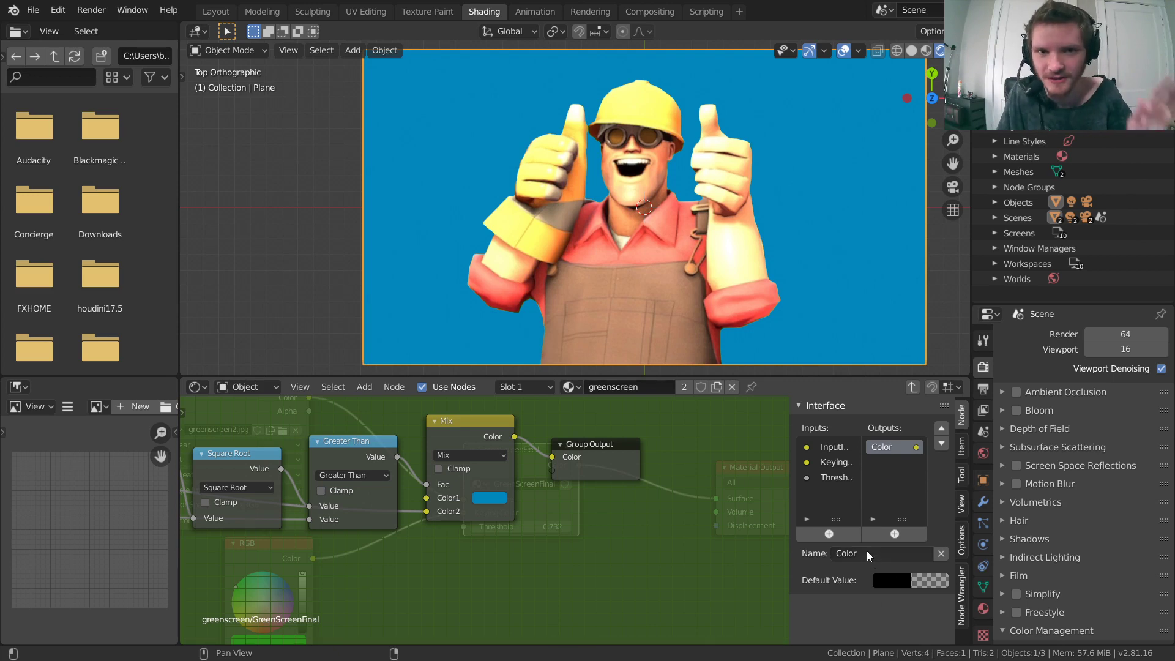
pyautogui.click(868, 552)
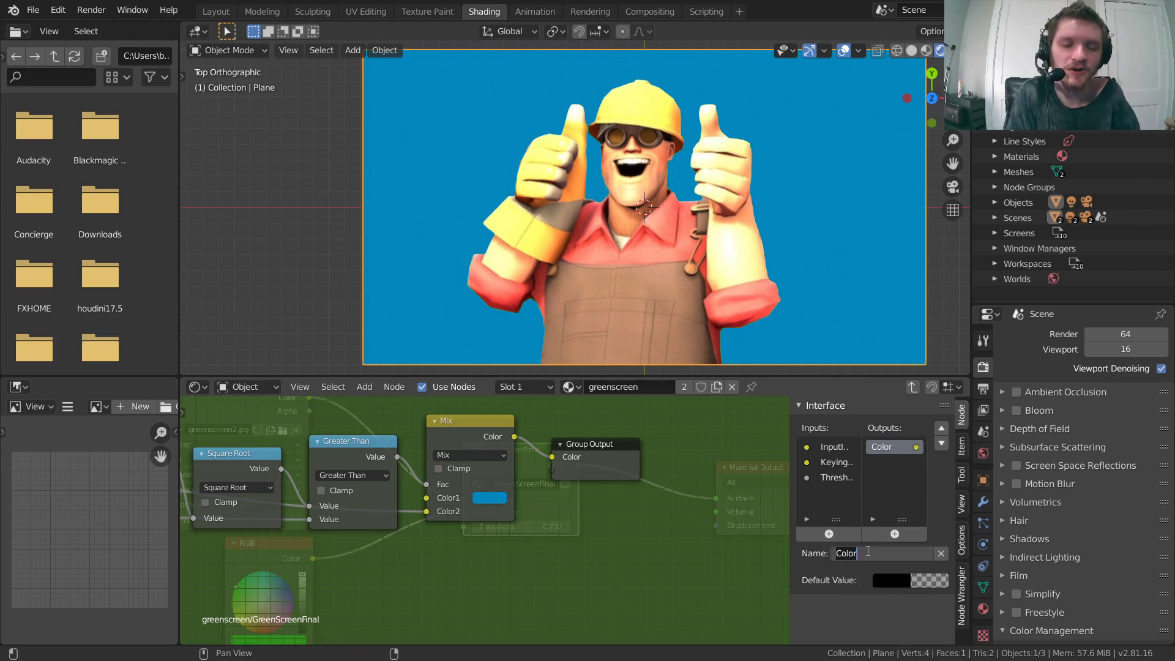
pyautogui.write('KeyedOu')
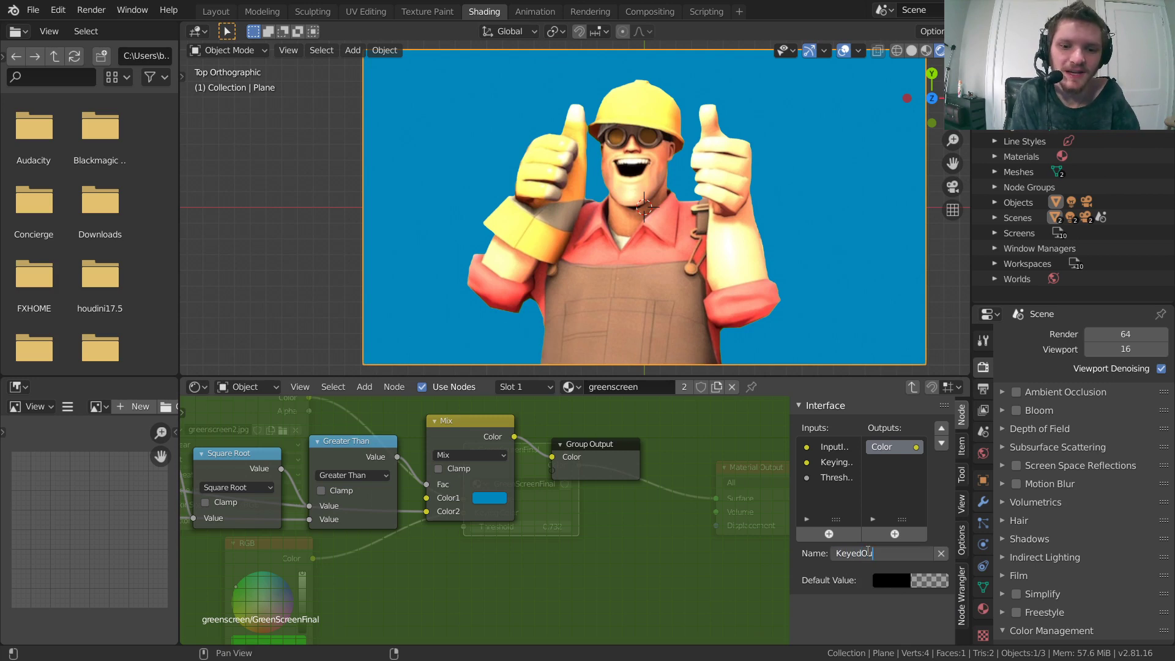
pyautogui.write('tput')
pyautogui.press('Return')
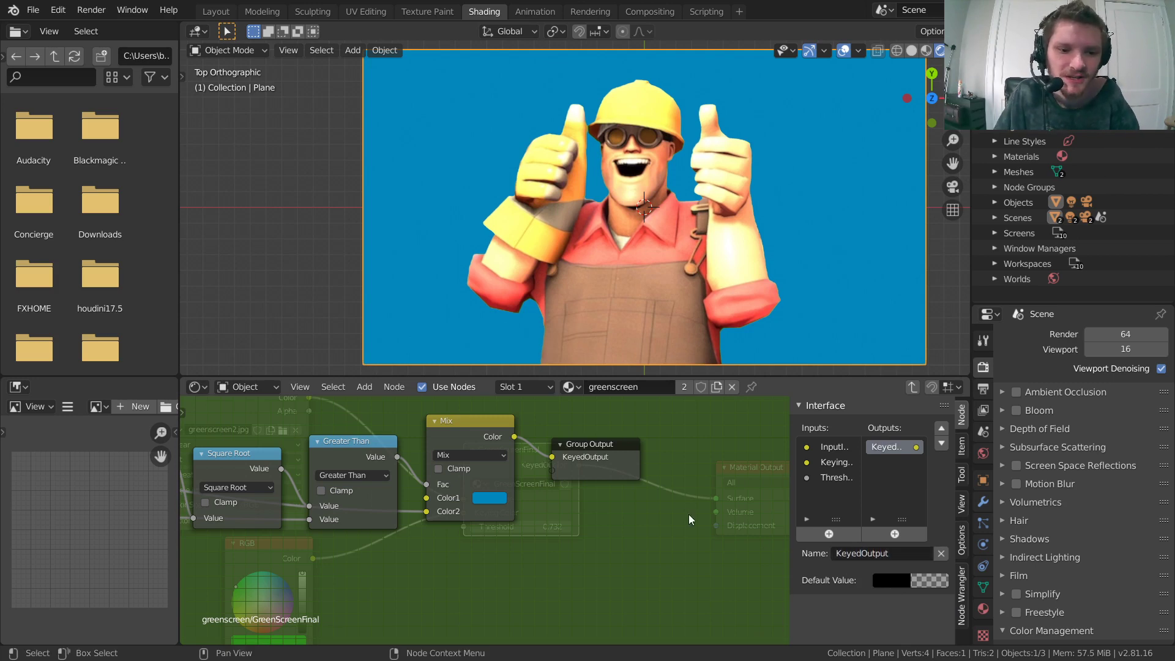
# Connect the Greater Than node's Value to a new, second socket on the Group Output node.
pyautogui.scroll(4, 690, 519)
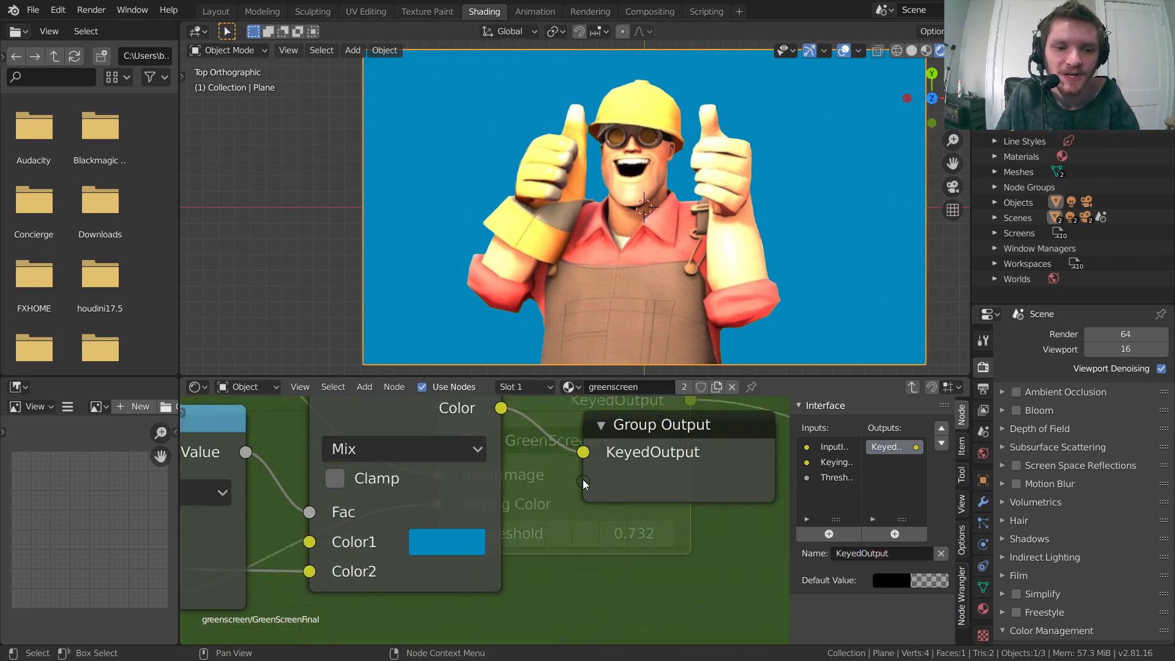
pyautogui.scroll(-3, 591, 481)
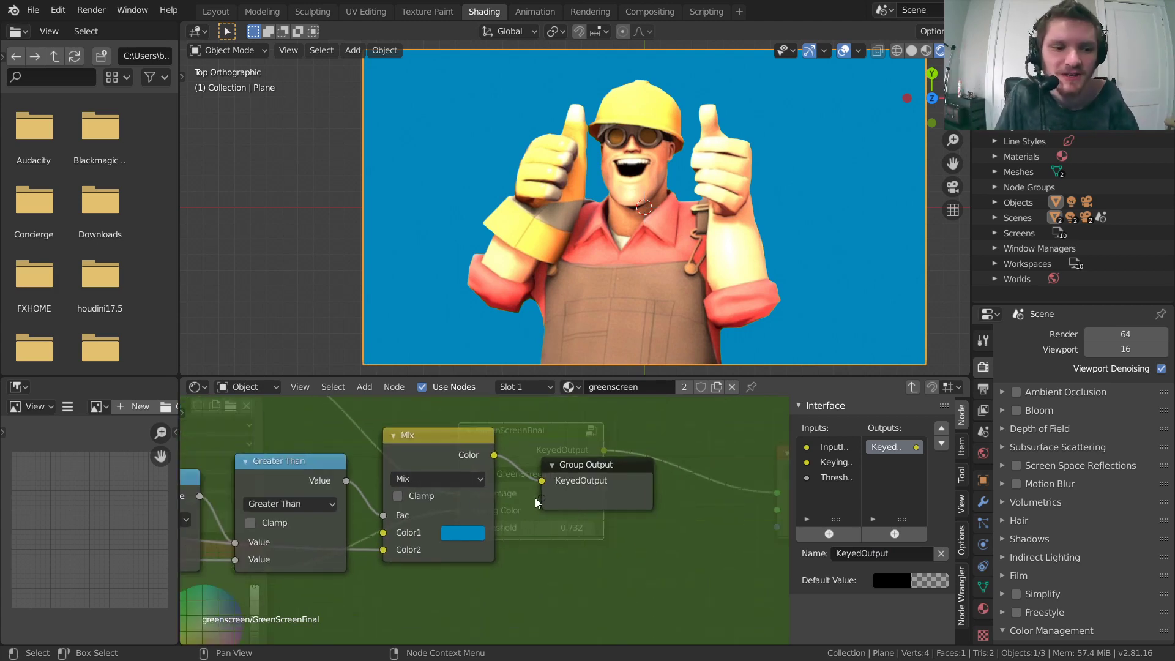
pyautogui.moveTo(442, 502); pyautogui.dragTo(481, 483, button='middle')
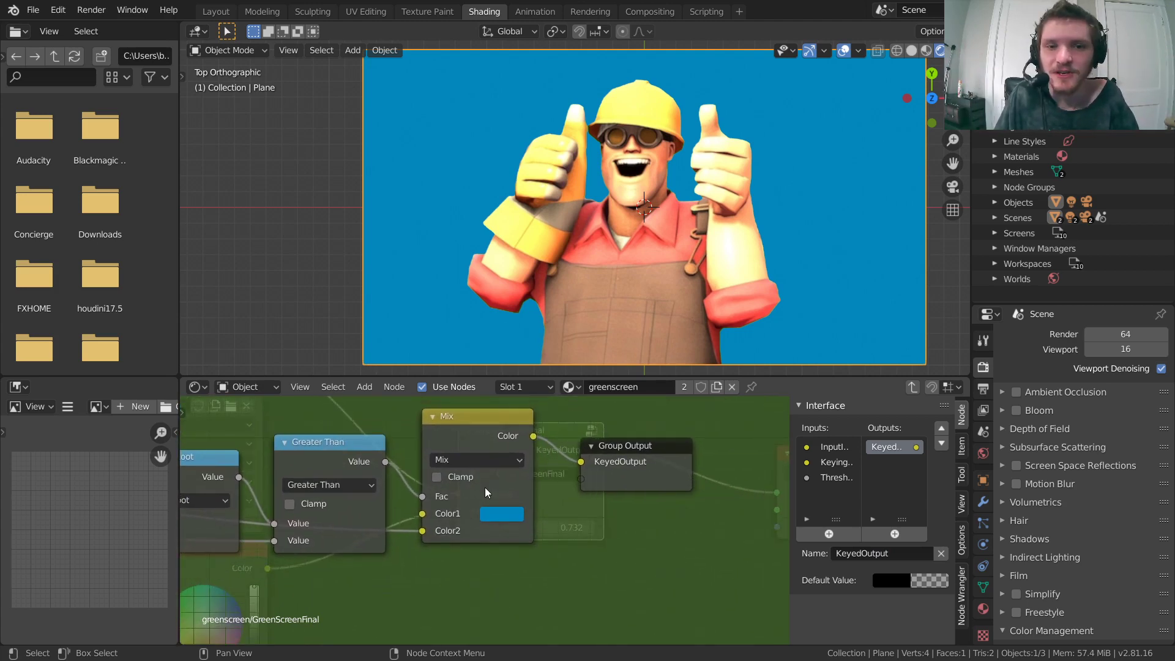
pyautogui.click(364, 453)
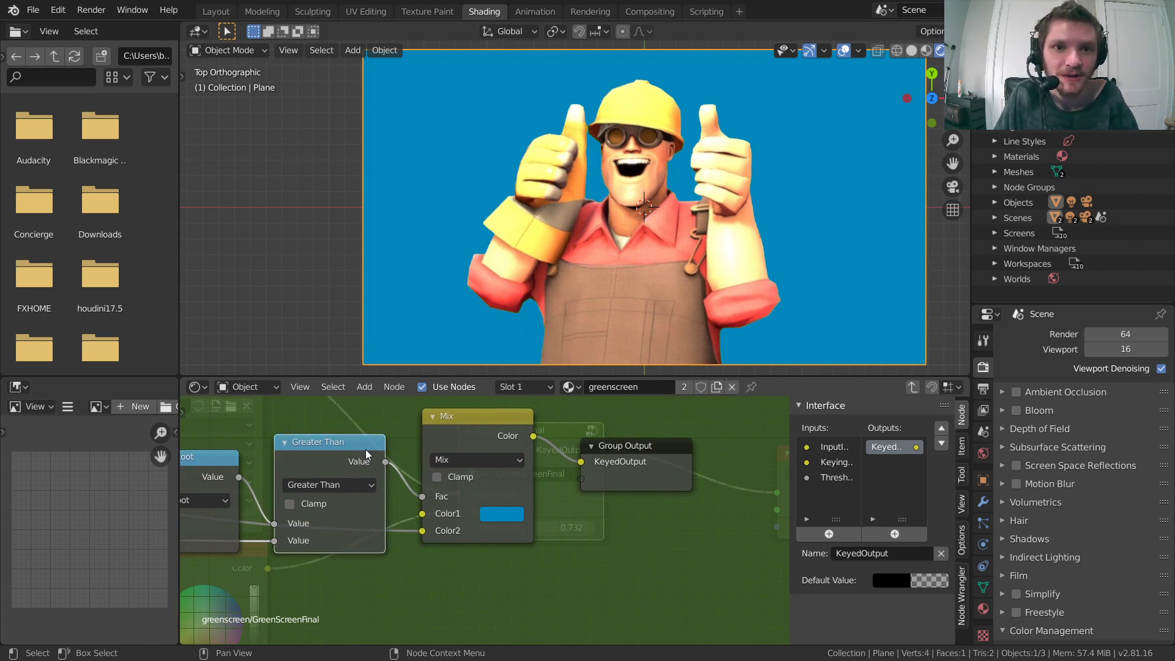
pyautogui.moveTo(385, 463); pyautogui.dragTo(581, 479)
pyautogui.scroll(2, 649, 481)
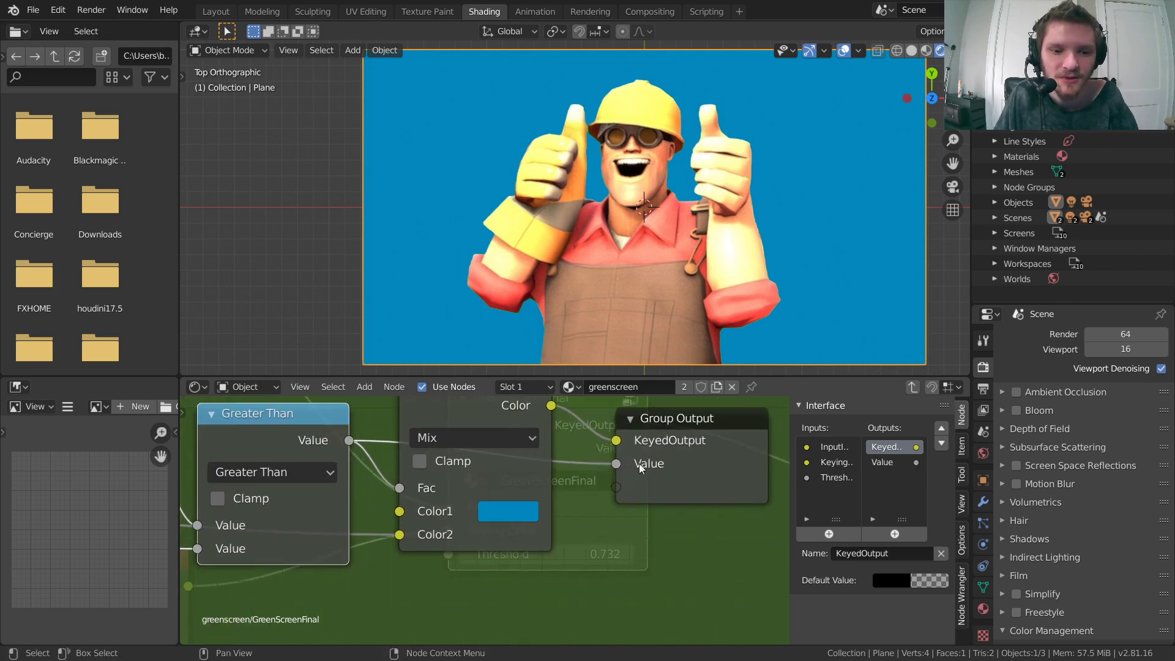
# Rename the group's new Value output as Matte.
pyautogui.click(671, 419)
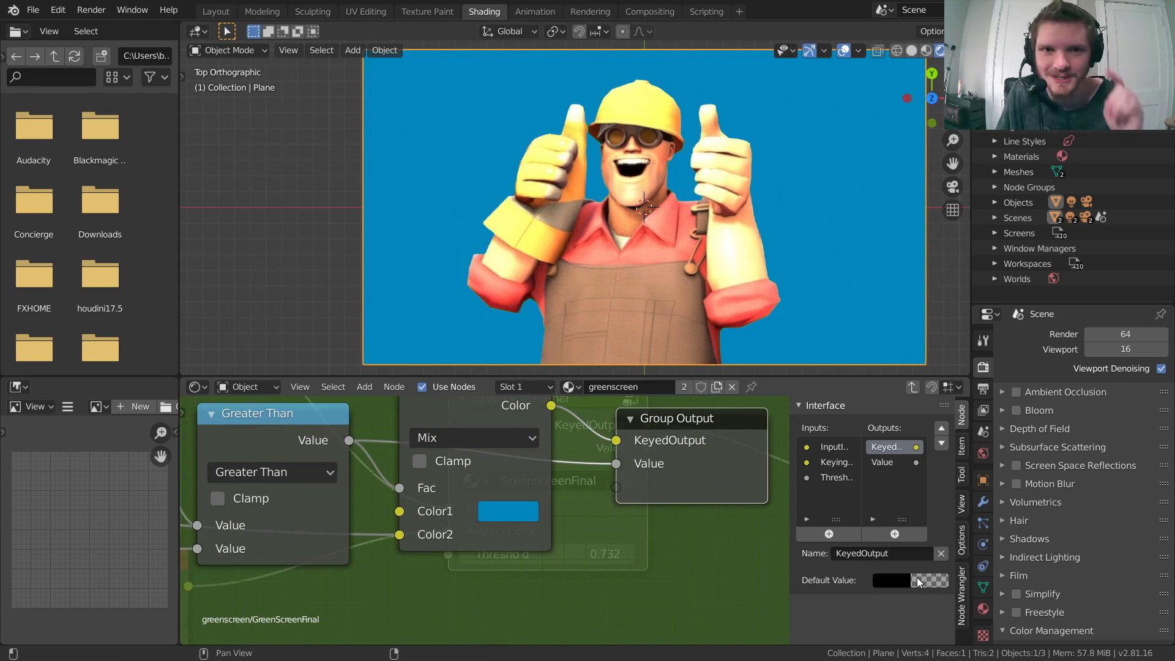
pyautogui.click(882, 463)
pyautogui.doubleClick(877, 554)
pyautogui.write('Matt')
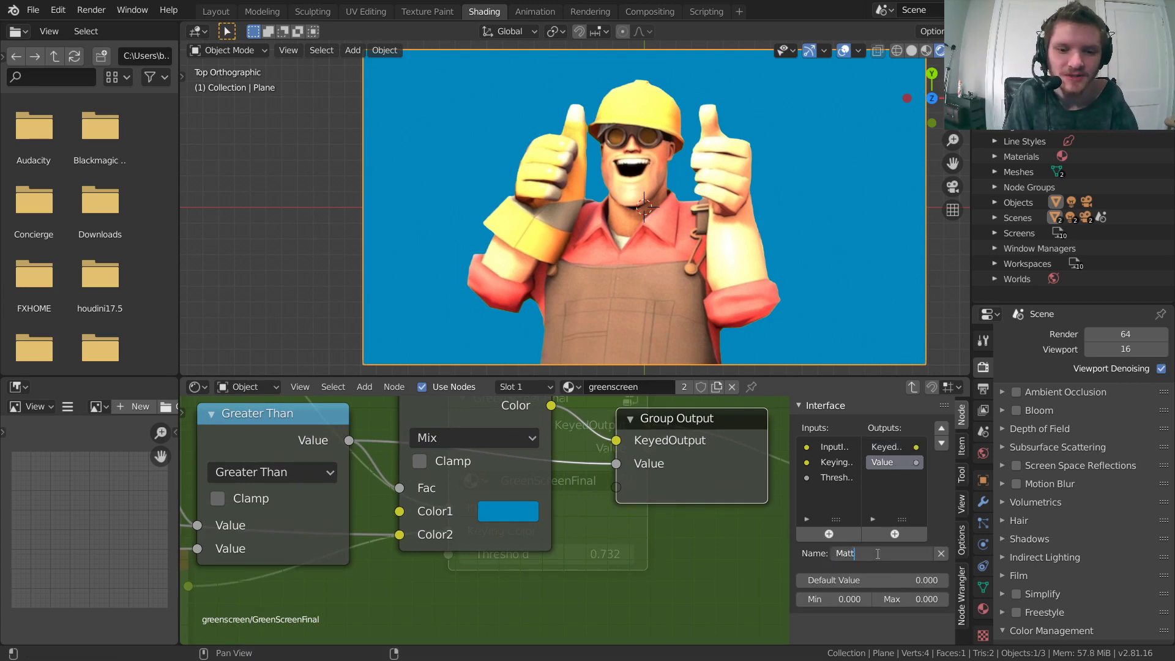
pyautogui.write('e')
pyautogui.press('Return')
# Look over the group's nodes up to the Group Output and return to the greenscreen material's node tree.
pyautogui.scroll(-5, 514, 460)
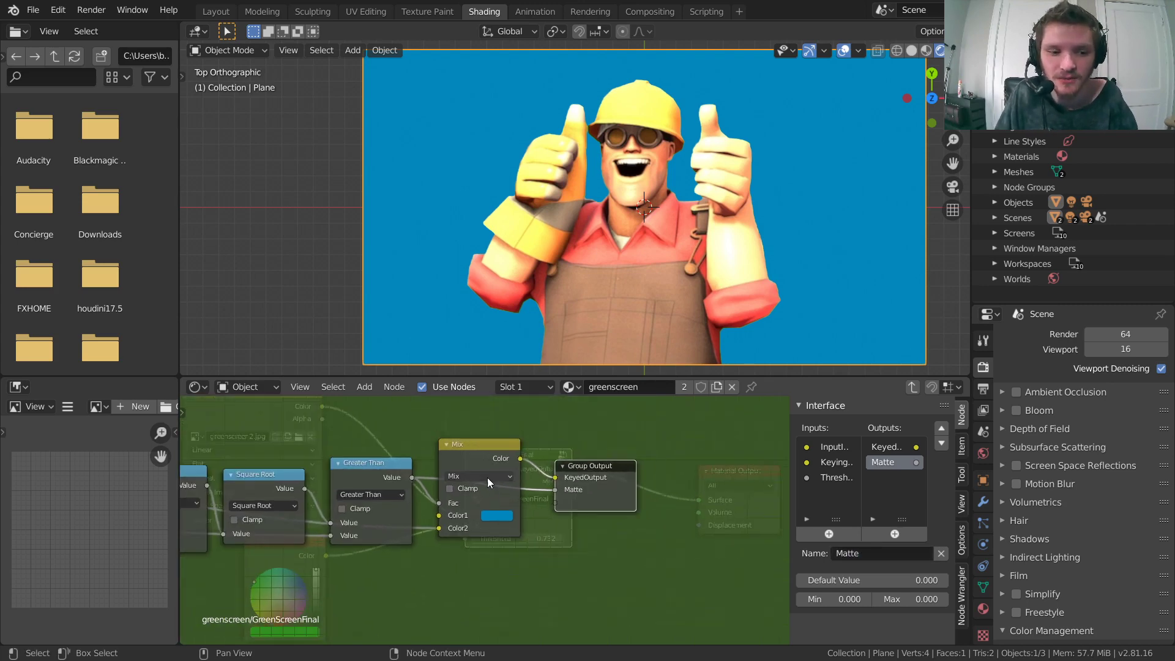
pyautogui.moveTo(442, 465); pyautogui.dragTo(340, 490, button='middle')
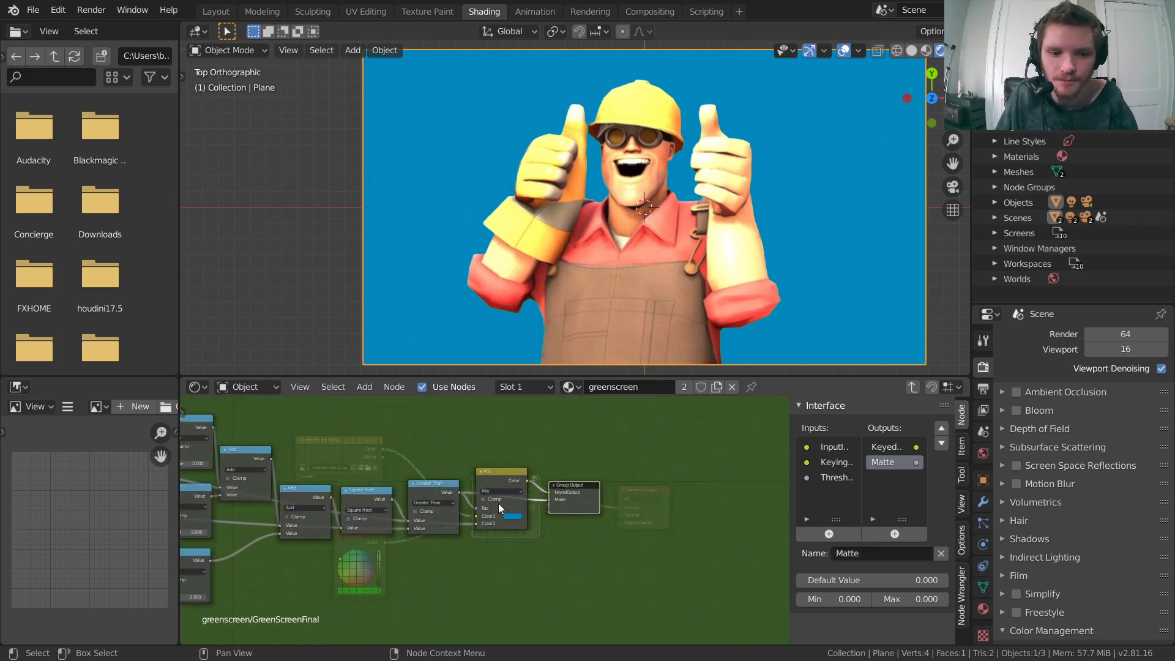
pyautogui.scroll(2, 498, 503)
pyautogui.scroll(2, 482, 501)
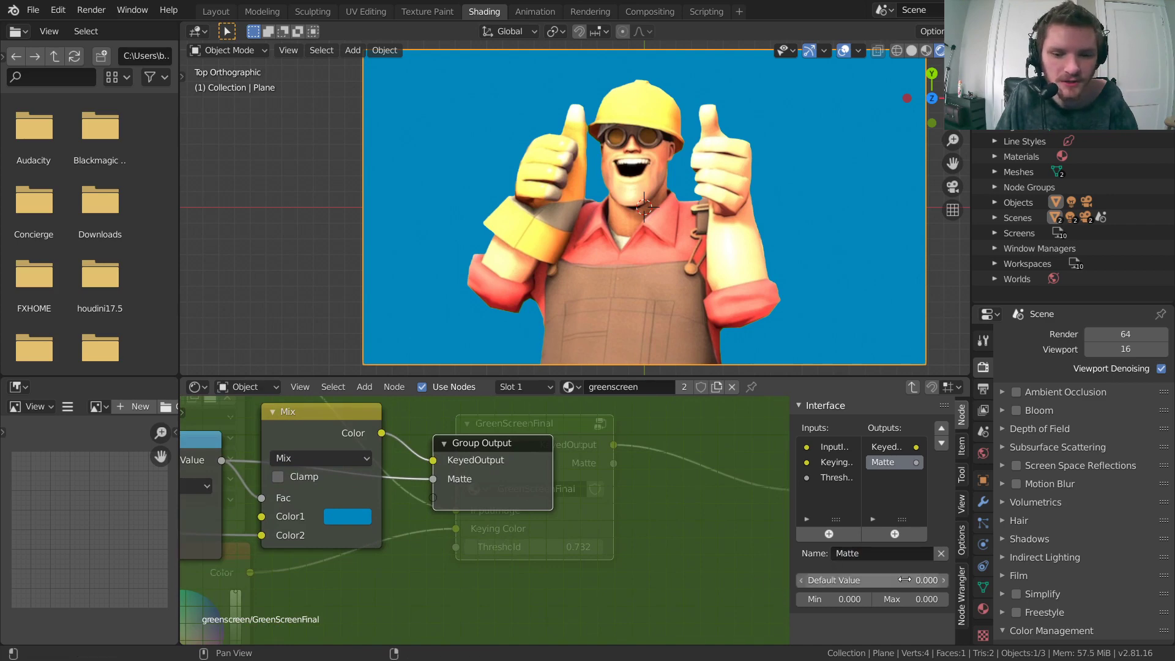
pyautogui.moveTo(358, 491); pyautogui.dragTo(490, 515, button='middle')
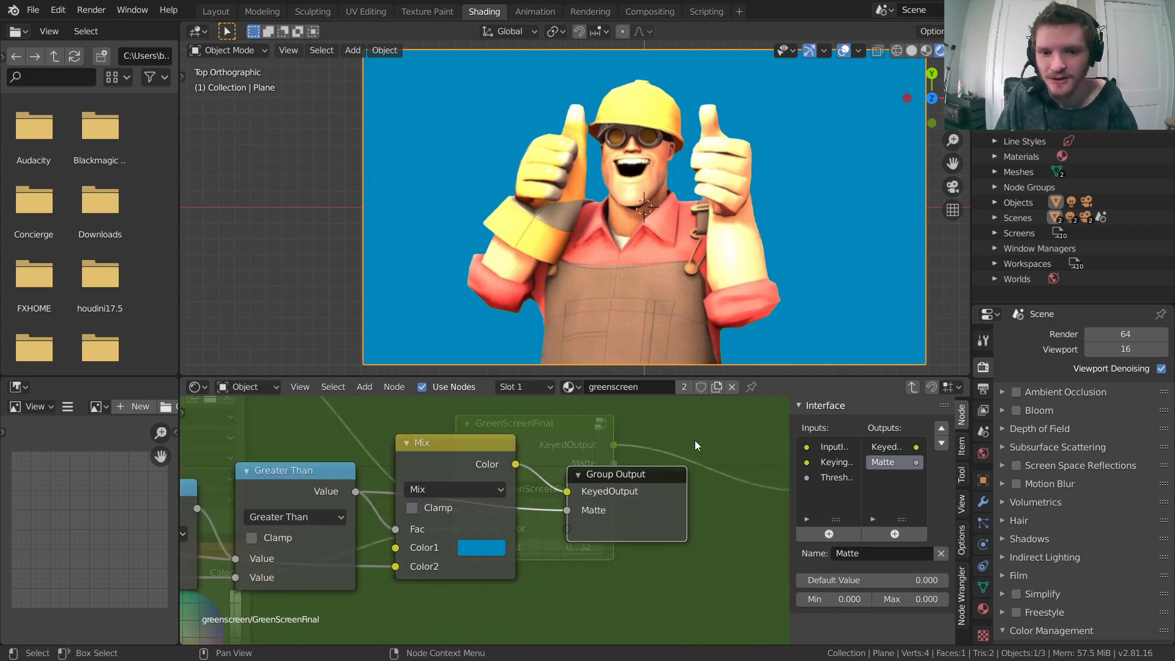
pyautogui.scroll(-10, 265, 519)
pyautogui.moveTo(261, 553); pyautogui.dragTo(488, 555, button='middle')
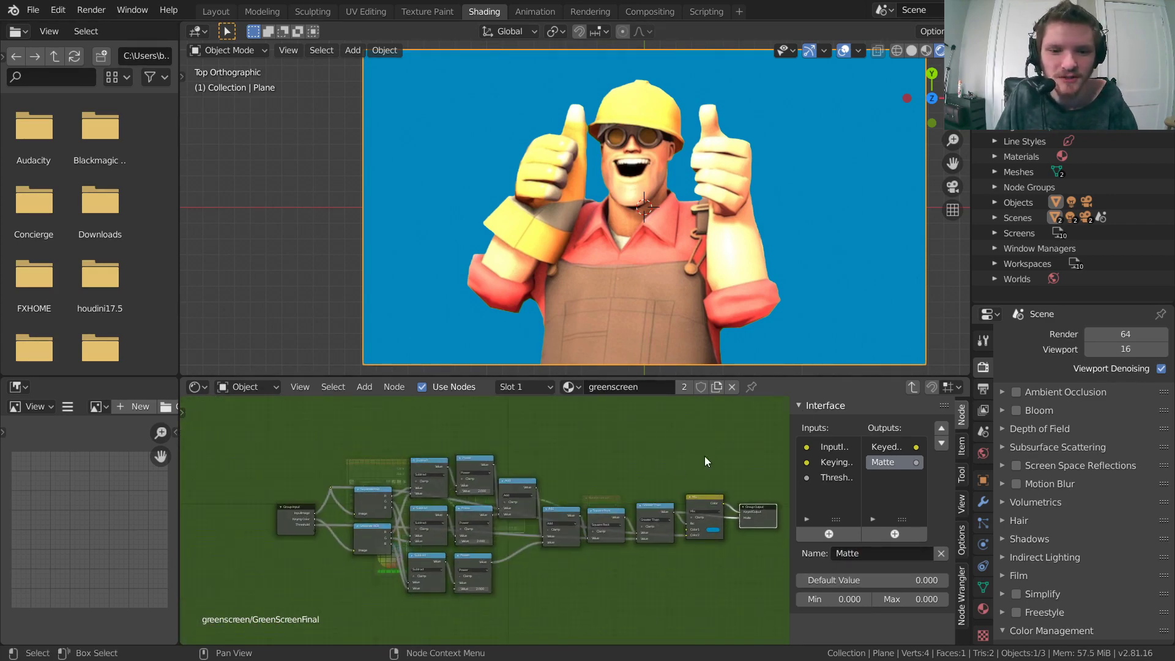
pyautogui.click(911, 387)
pyautogui.scroll(3, 524, 480)
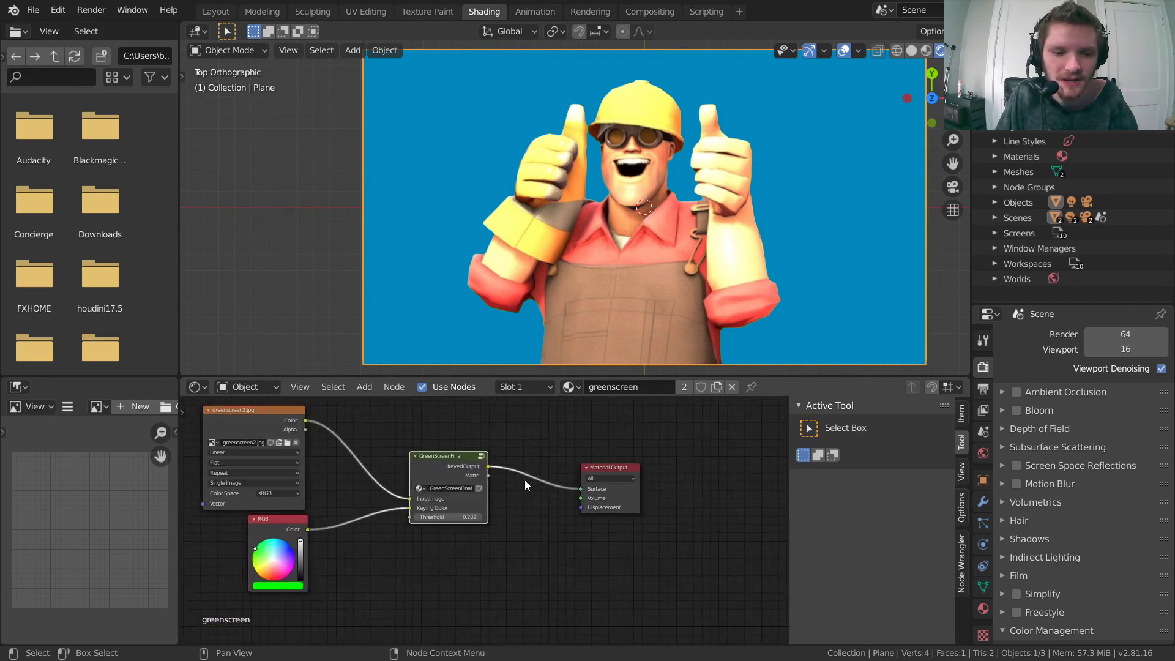
# Replace the image in the greenscreen2.jpg texture node with greenscreen1.jpg.
pyautogui.press('Home')
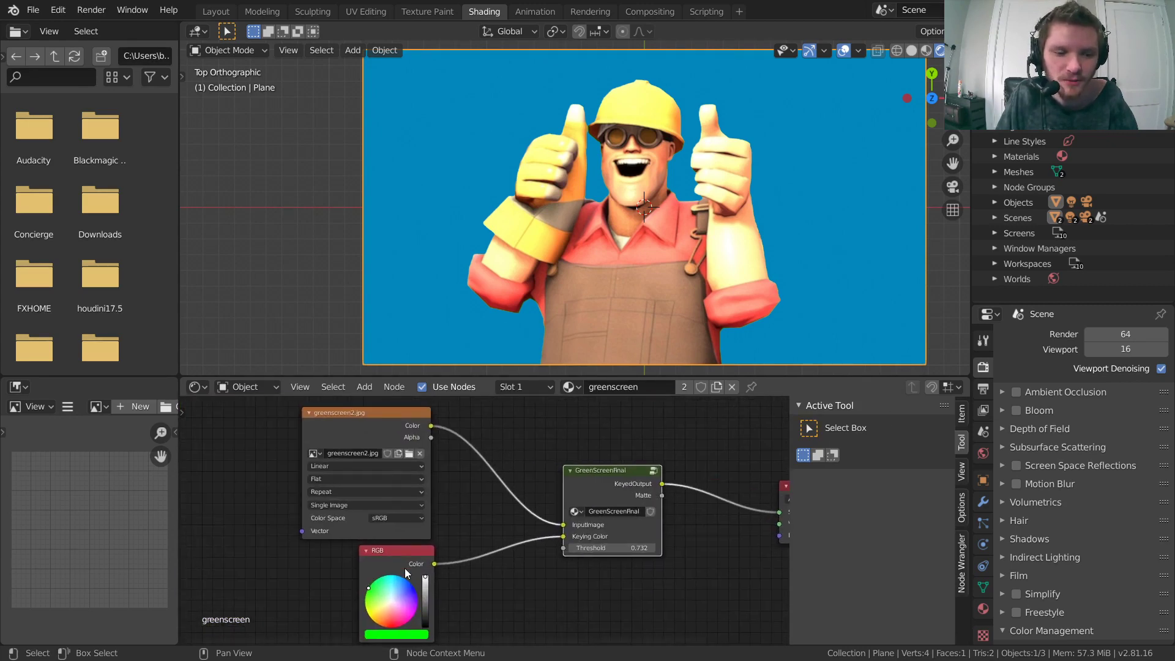
pyautogui.click(410, 453)
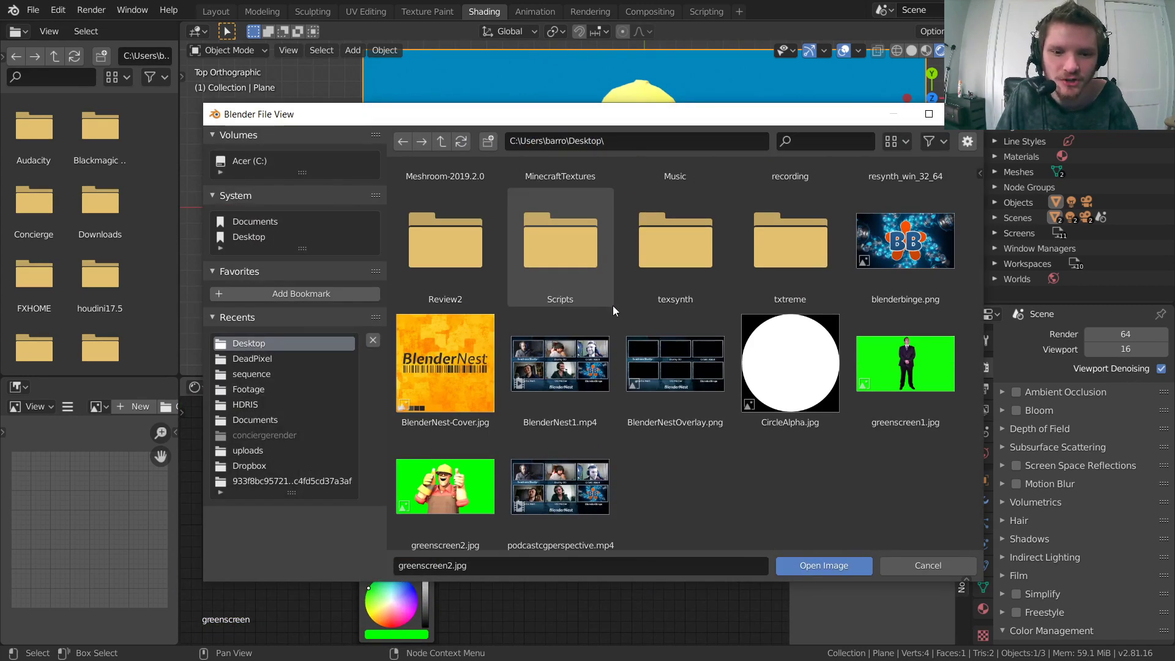
pyautogui.click(823, 564)
pyautogui.scroll(3, 417, 481)
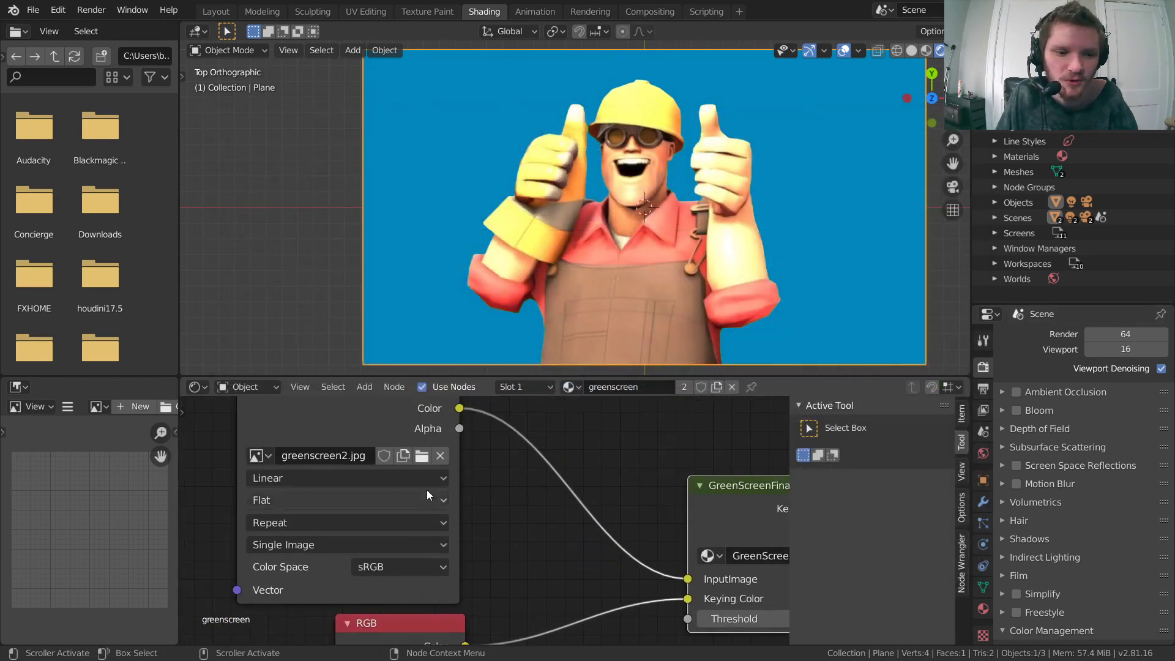
pyautogui.click(433, 457)
pyautogui.click(259, 455)
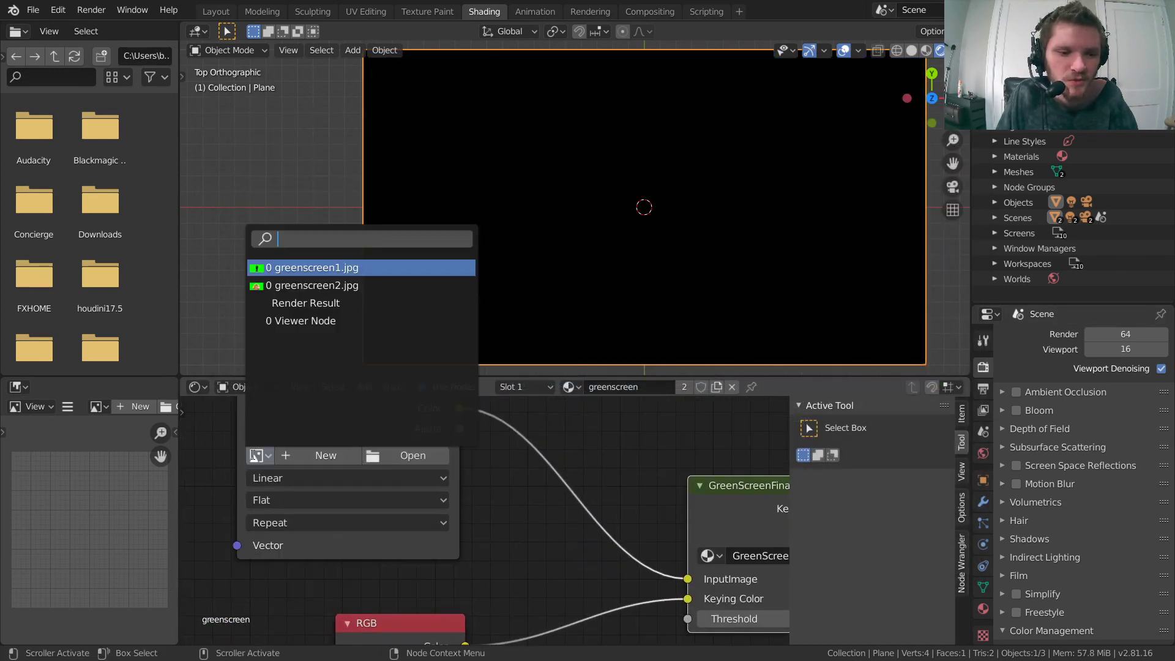
pyautogui.click(312, 267)
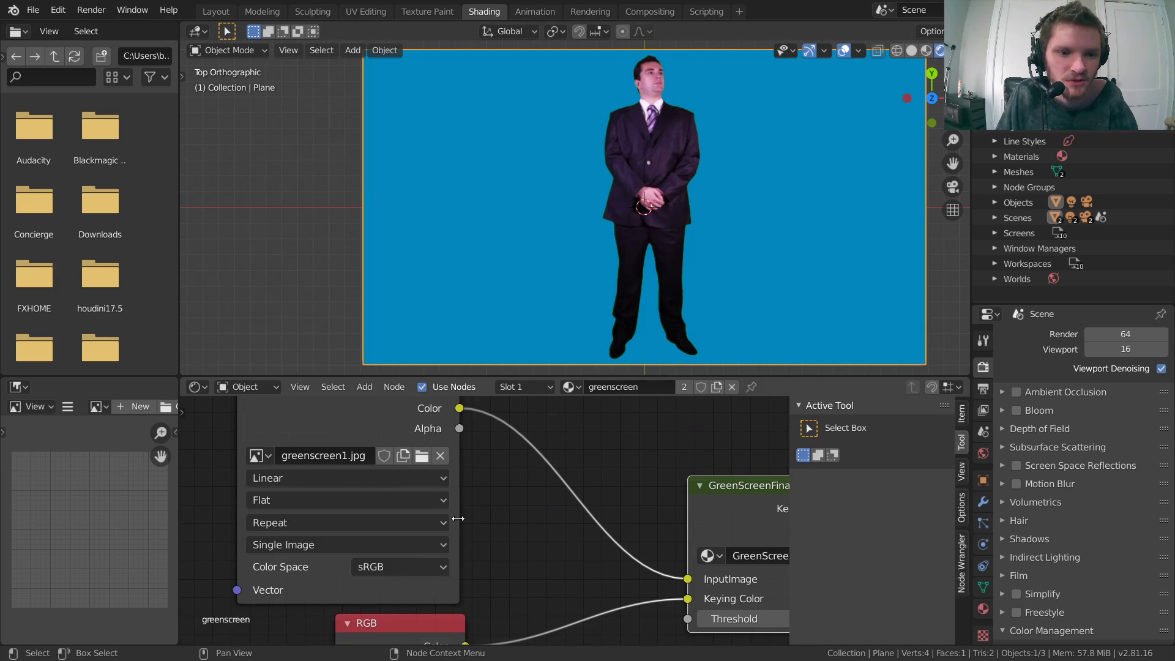
# Preview the unkeyed greenscreen1.jpg texture and sample its green background as the RGB node's keying color.
pyautogui.moveTo(453, 520); pyautogui.dragTo(449, 421, button='middle')
pyautogui.scroll(-3, 384, 479)
pyautogui.scroll(-1, 384, 480)
pyautogui.keyDown('ctrl'); pyautogui.keyDown('shift'); pyautogui.click(409, 416); pyautogui.keyUp('shift'); pyautogui.keyUp('ctrl')
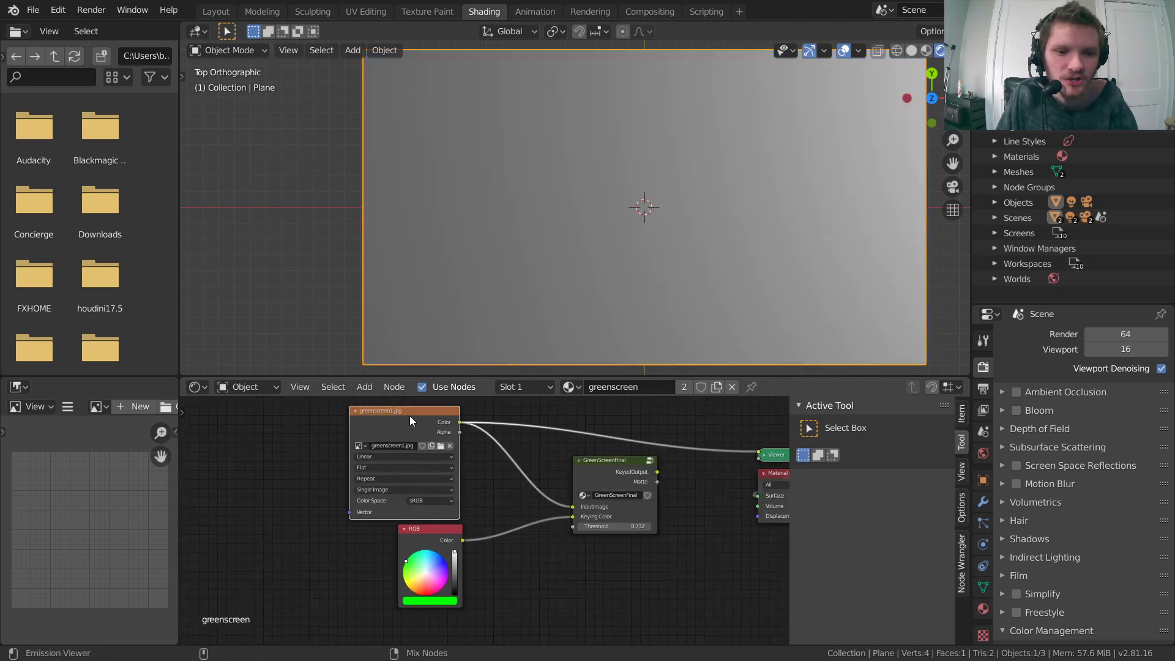
pyautogui.moveTo(482, 526); pyautogui.dragTo(455, 514, button='middle')
pyautogui.click(422, 580)
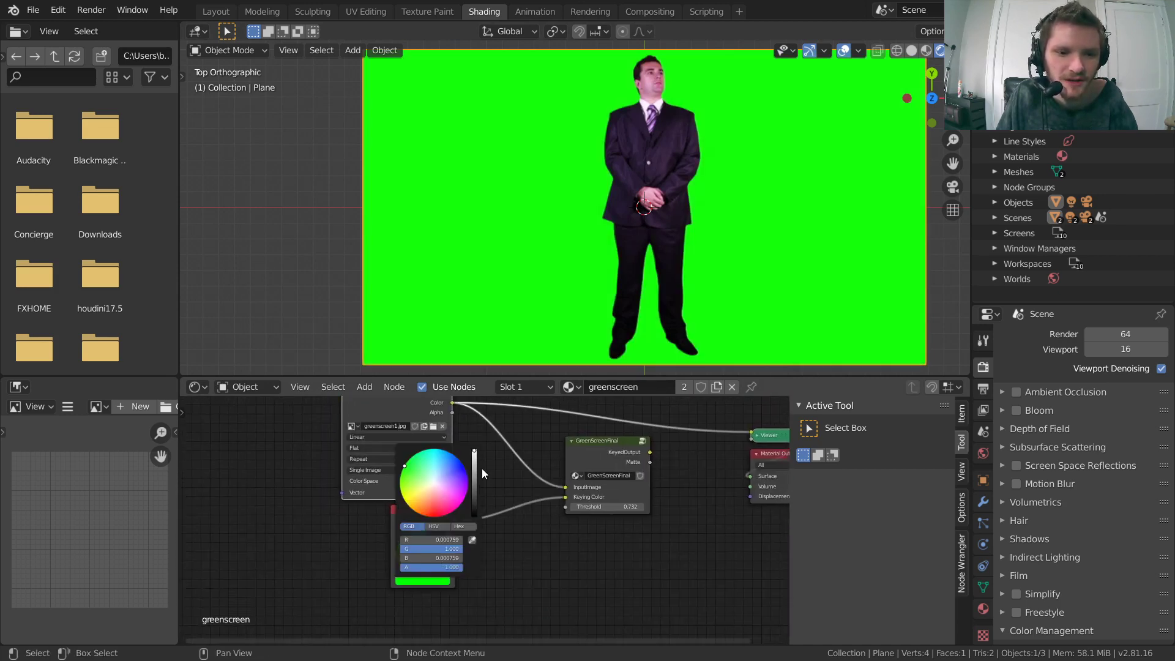
pyautogui.click(474, 540)
pyautogui.click(457, 291)
# Delete the Viewer node and connect GreenScreenFinal's KeyedOutput to the Material Output's Surface.
pyautogui.moveTo(546, 543); pyautogui.dragTo(409, 573, button='middle')
pyautogui.keyDown('ctrl'); pyautogui.keyDown('shift'); pyautogui.click(473, 472); pyautogui.keyUp('shift'); pyautogui.keyUp('ctrl')
pyautogui.click(640, 466)
pyautogui.press('x')
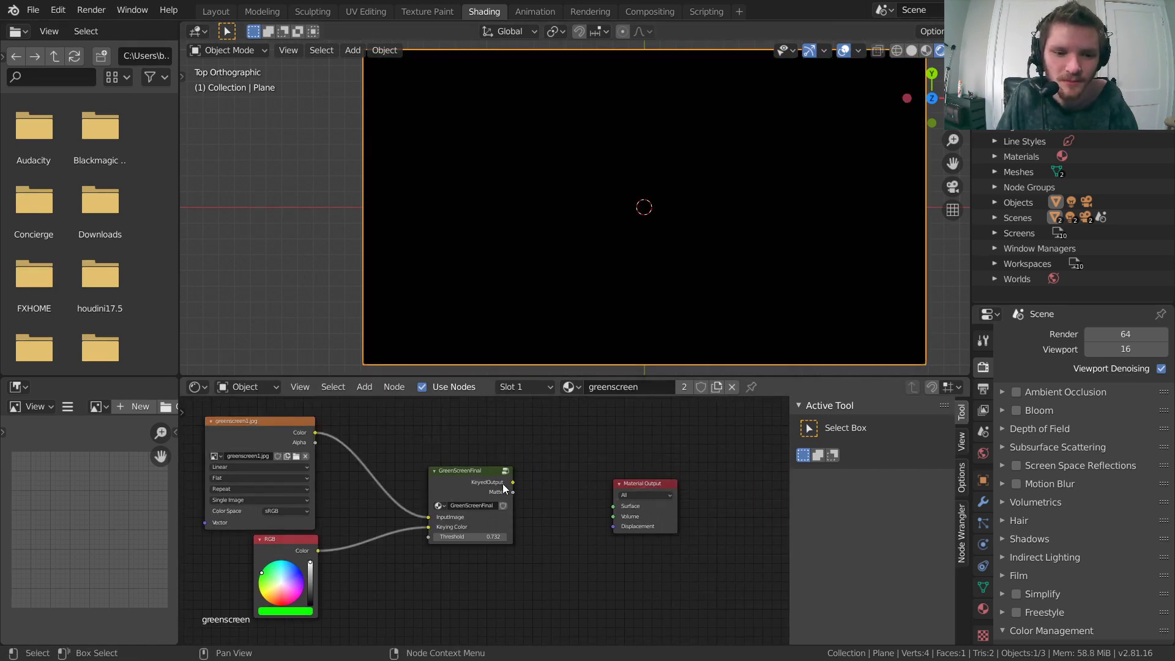
pyautogui.keyDown('alt'); pyautogui.moveTo(502, 484); pyautogui.dragTo(641, 498, button='right'); pyautogui.keyUp('alt')
pyautogui.scroll(2, 579, 504)
pyautogui.moveTo(579, 505); pyautogui.dragTo(660, 491, button='middle')
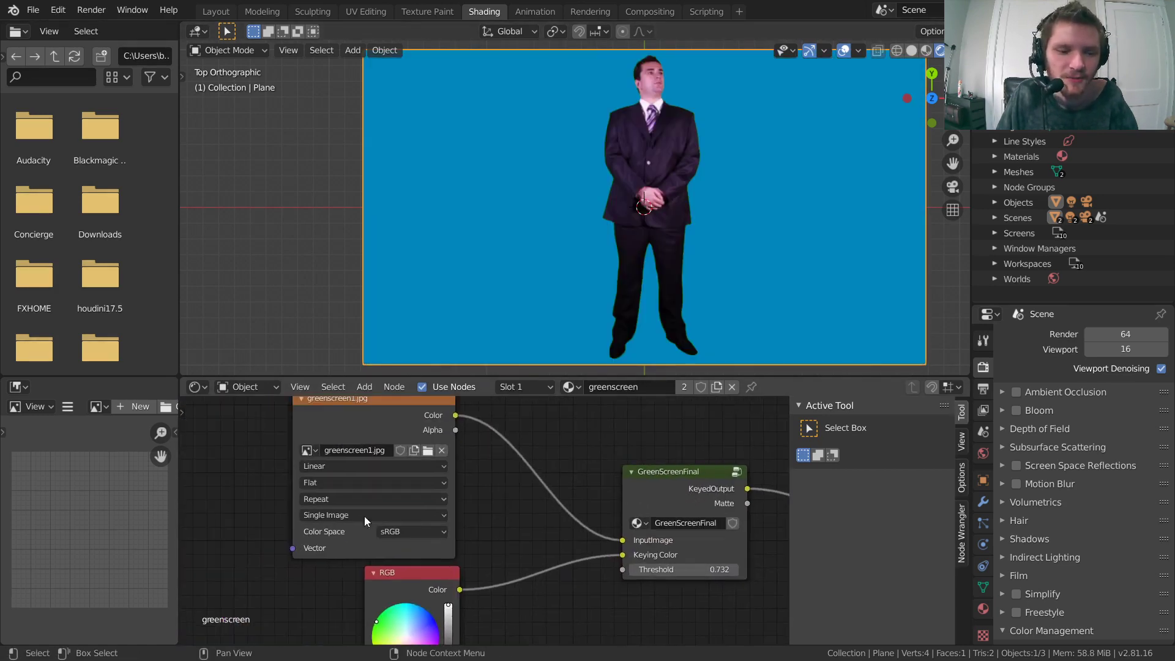
# Preview the Matte output through the Material Output's Surface and reconnect KeyedOutput in its place.
pyautogui.moveTo(537, 496); pyautogui.dragTo(274, 483, button='middle')
pyautogui.moveTo(405, 468); pyautogui.dragTo(386, 472)
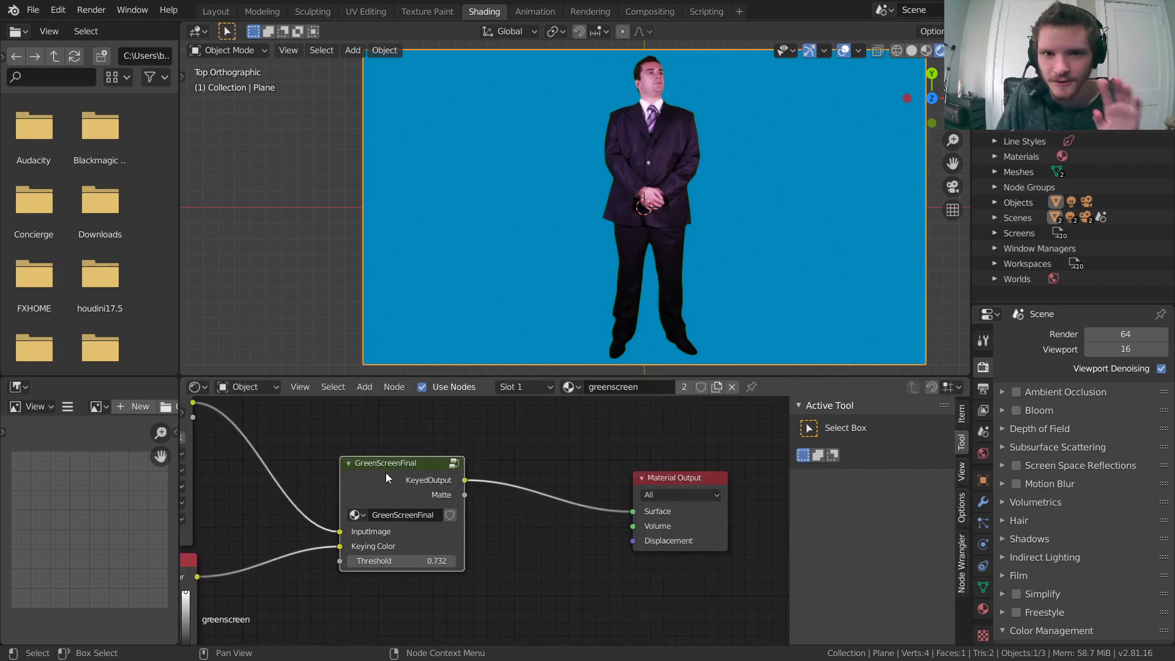
pyautogui.scroll(2, 484, 488)
pyautogui.moveTo(448, 485); pyautogui.dragTo(409, 501, button='middle')
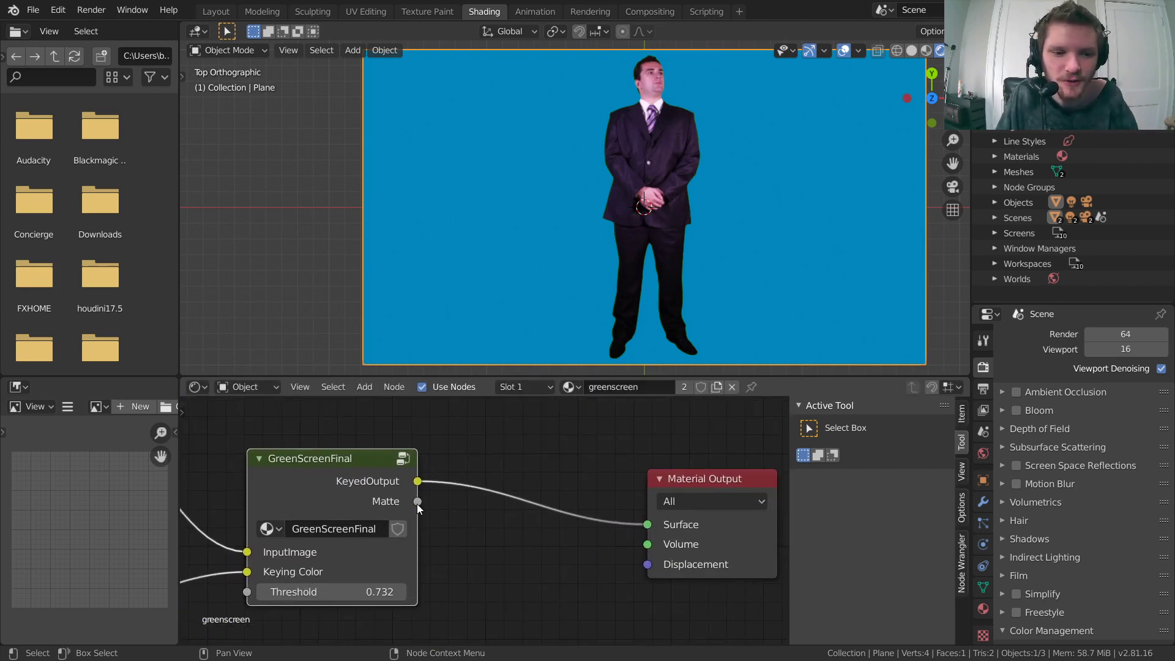
pyautogui.moveTo(417, 502); pyautogui.dragTo(647, 525)
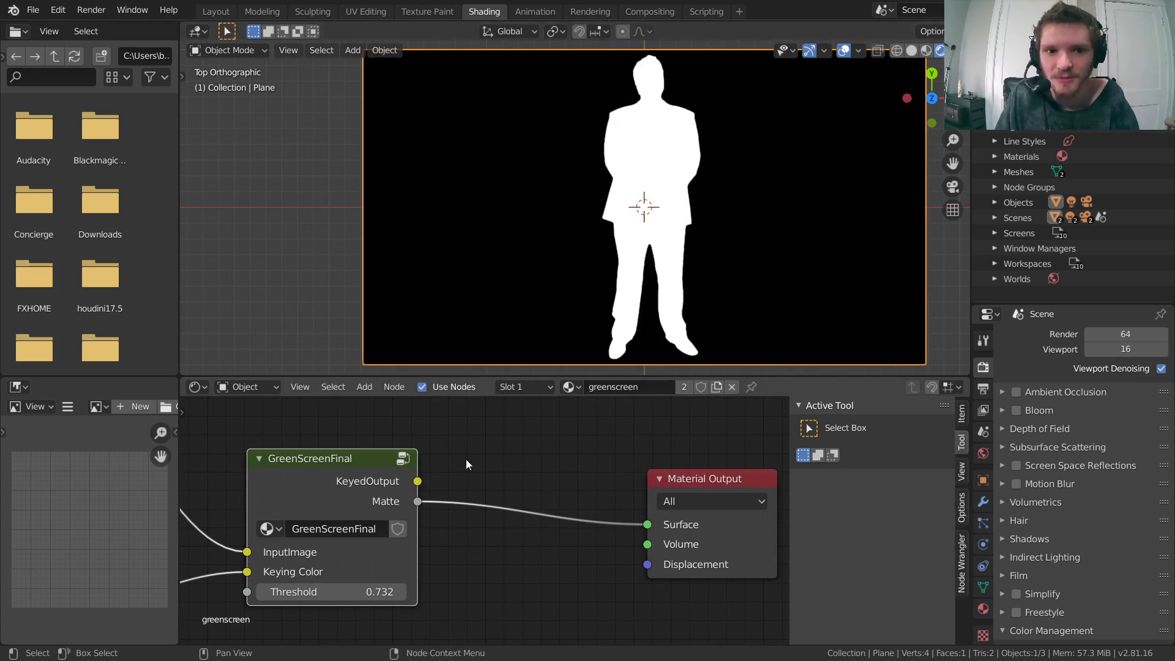
pyautogui.moveTo(417, 481); pyautogui.dragTo(643, 523)
# Shift the Material Output away from GreenScreenFinal and insert a MixRGB node on the link from KeyedOutput to Surface.
pyautogui.moveTo(617, 529); pyautogui.dragTo(415, 554, button='middle')
pyautogui.moveTo(463, 509); pyautogui.dragTo(617, 519)
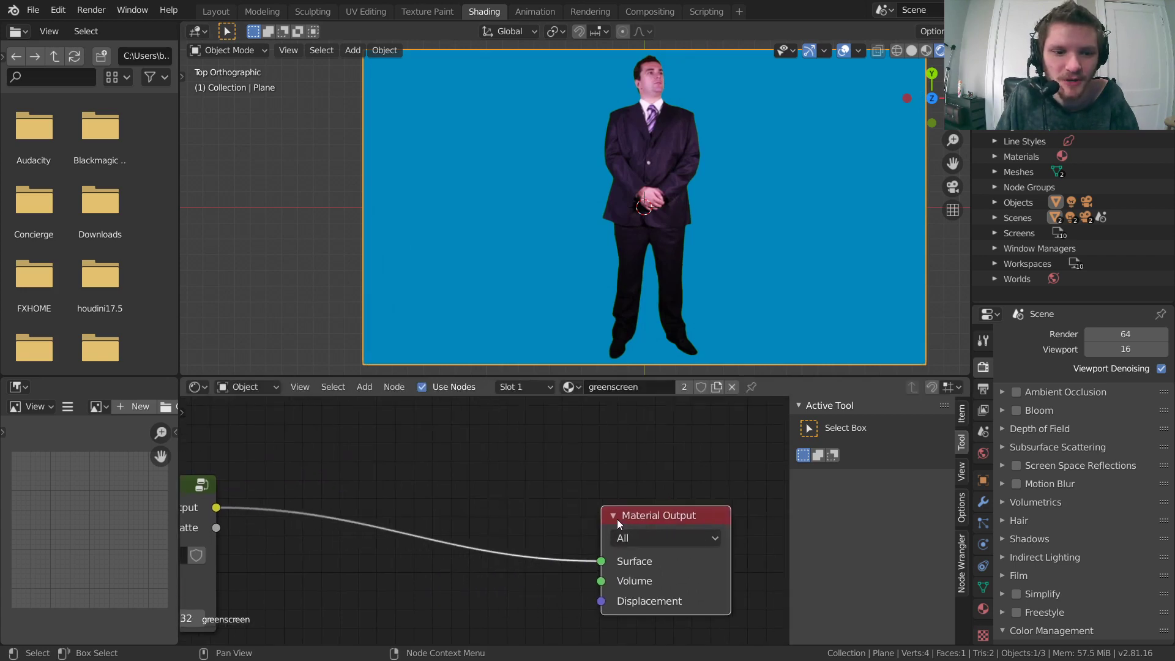
pyautogui.scroll(-6, 483, 521)
pyautogui.hotkey('shift', 'a')
pyautogui.click(417, 455)
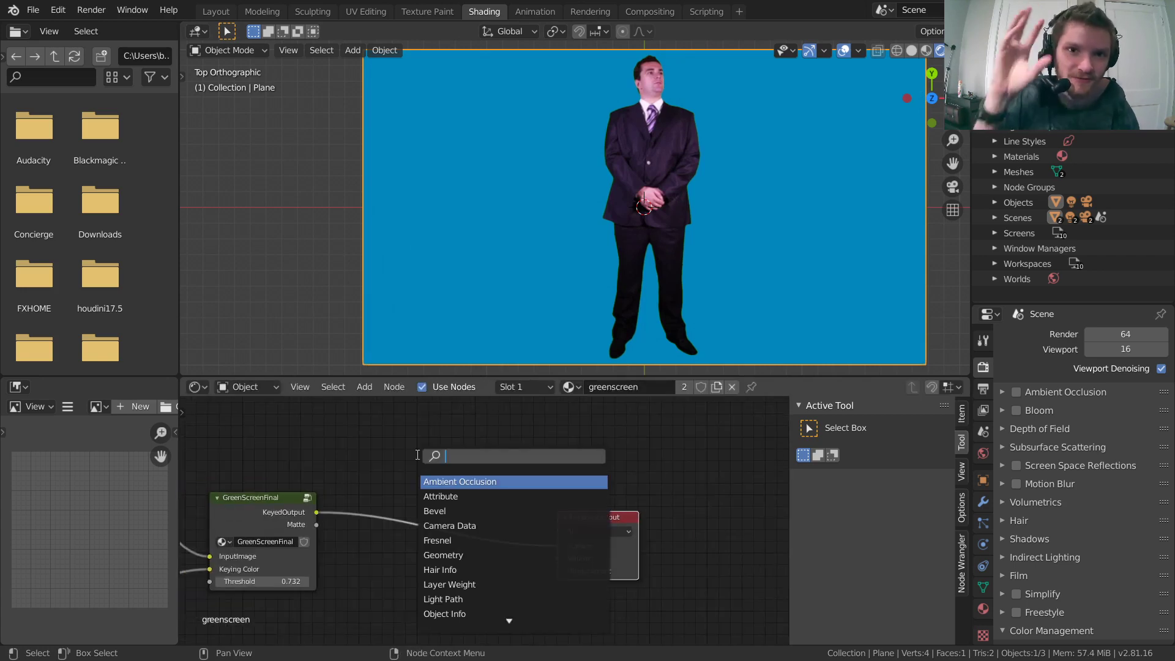
pyautogui.write('mix')
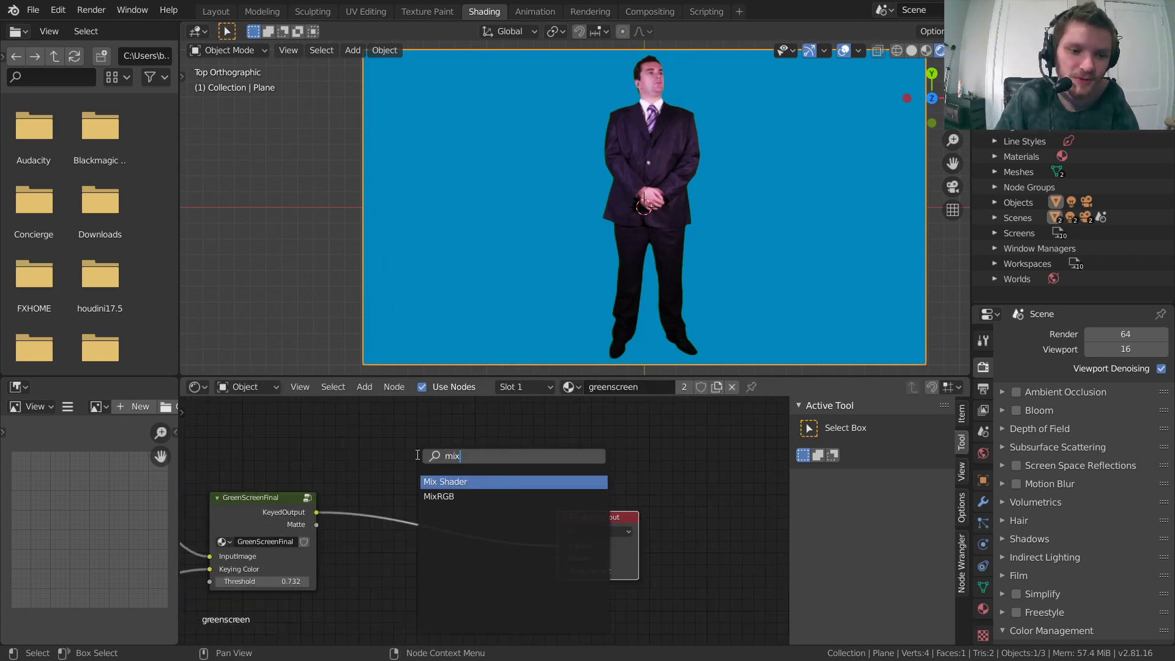
pyautogui.press('Down')
pyautogui.press('Return')
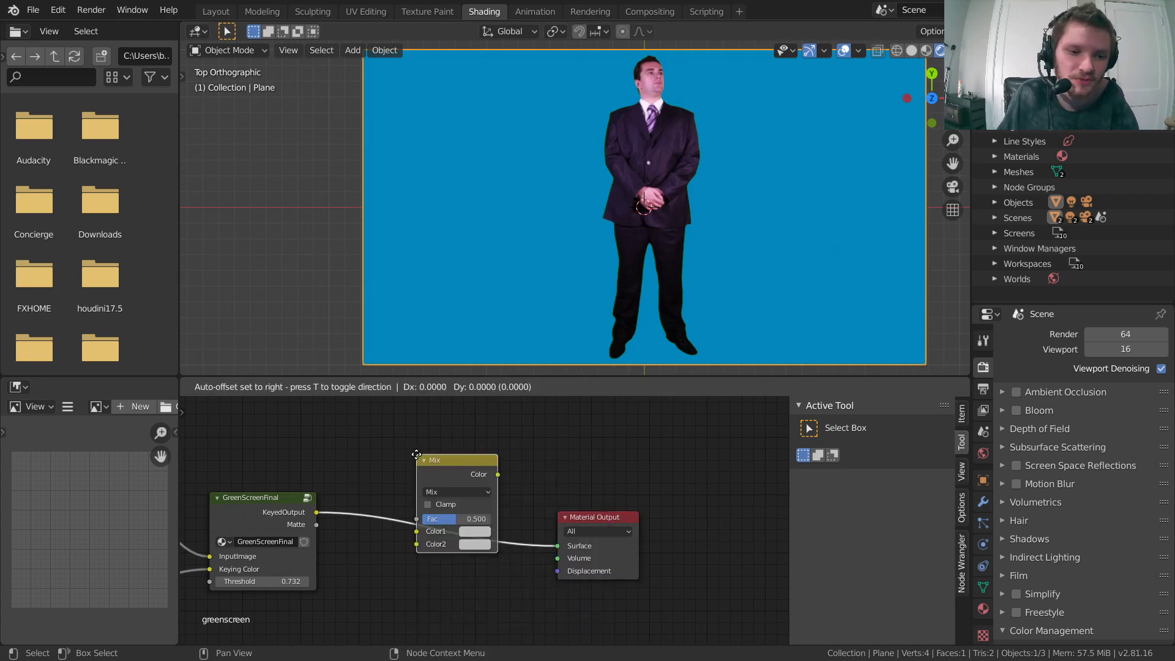
pyautogui.click(416, 454)
# Set the Mix node's blending mode to Multiply and connect GreenScreenFinal's Matte output to its Color2 input.
pyautogui.scroll(2, 430, 476)
pyautogui.click(429, 476)
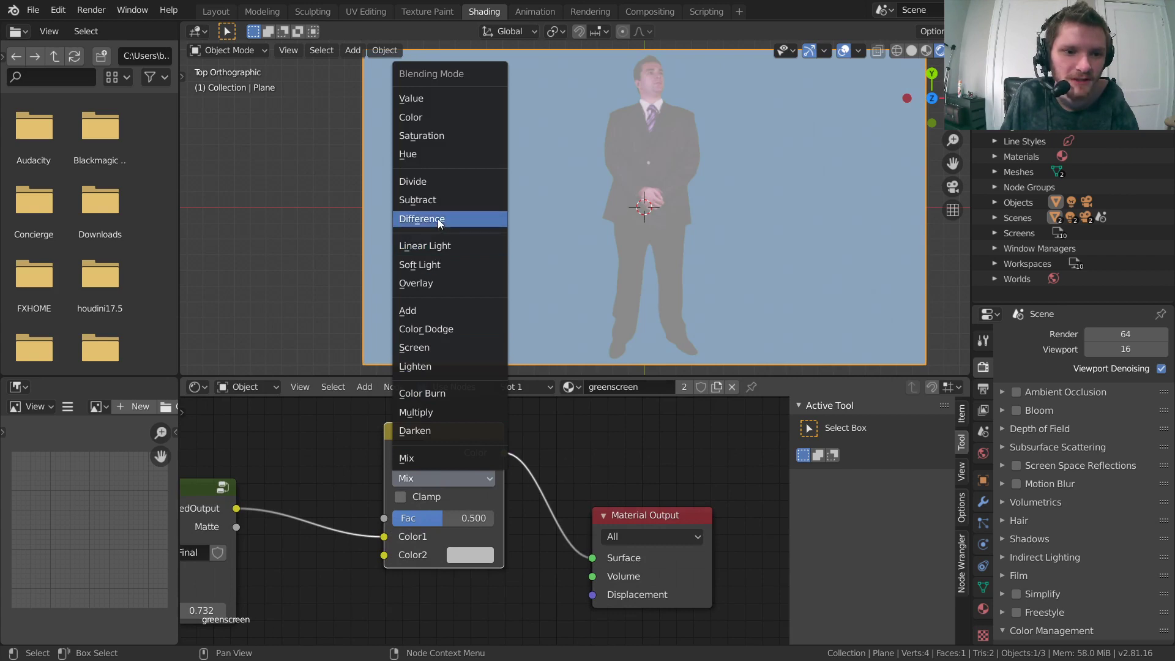
pyautogui.click(432, 413)
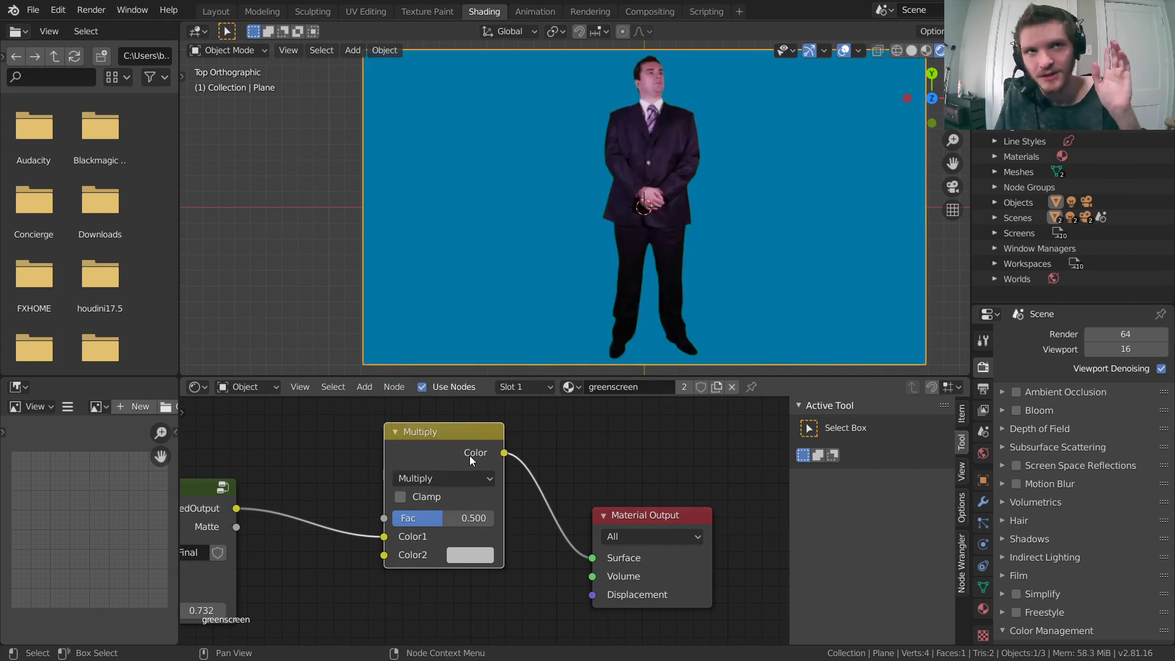
pyautogui.scroll(3, 447, 477)
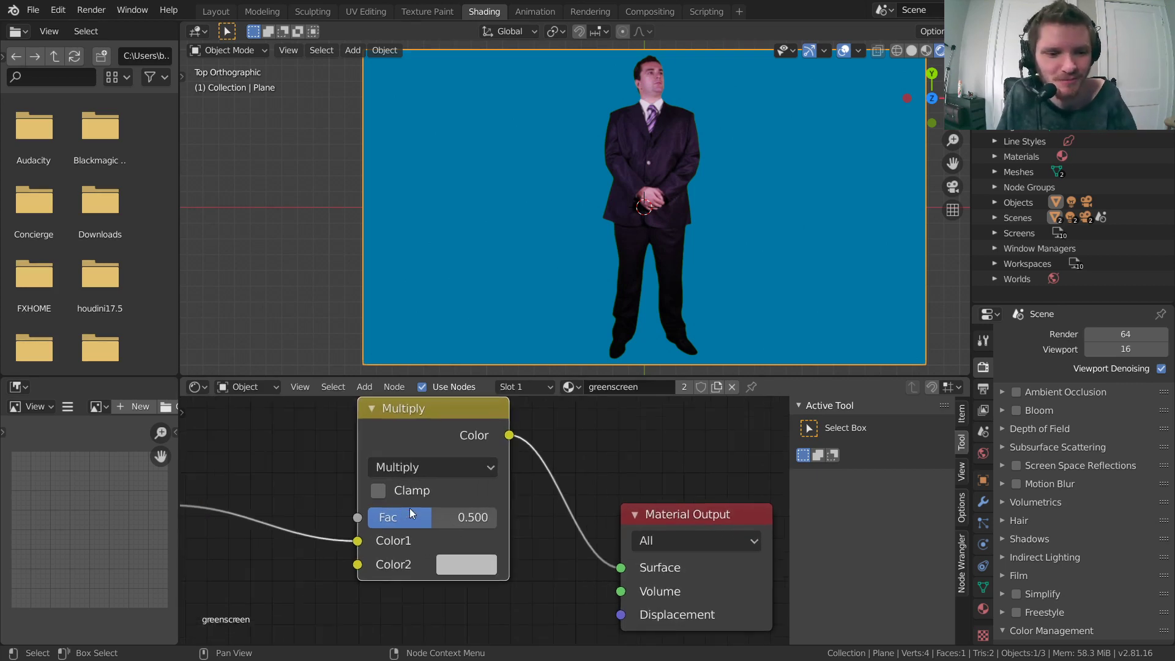
pyautogui.moveTo(339, 513); pyautogui.dragTo(549, 489, button='middle')
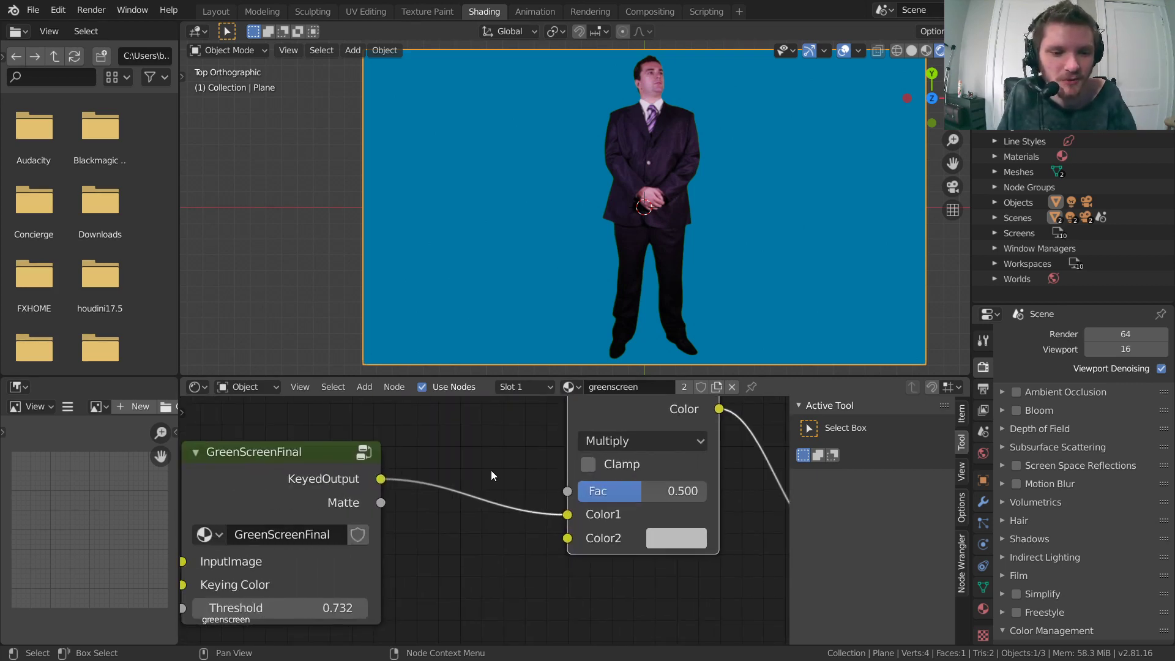
pyautogui.moveTo(382, 503); pyautogui.dragTo(478, 578)
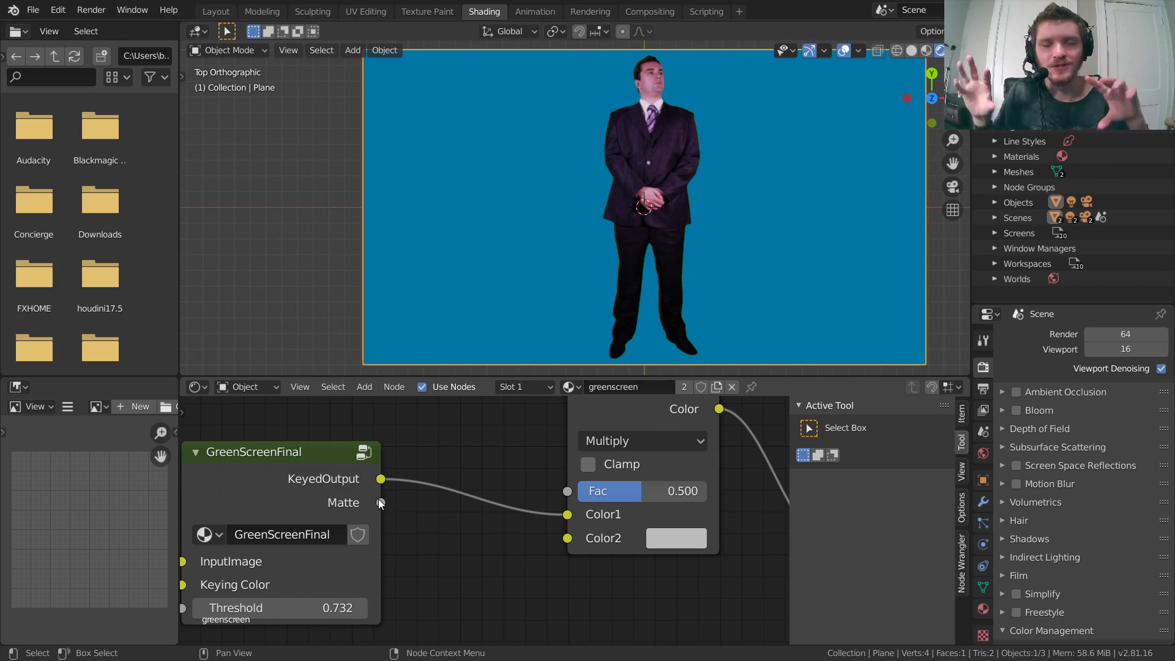
pyautogui.moveTo(380, 502); pyautogui.dragTo(585, 538)
pyautogui.moveTo(507, 518); pyautogui.dragTo(500, 521, button='middle')
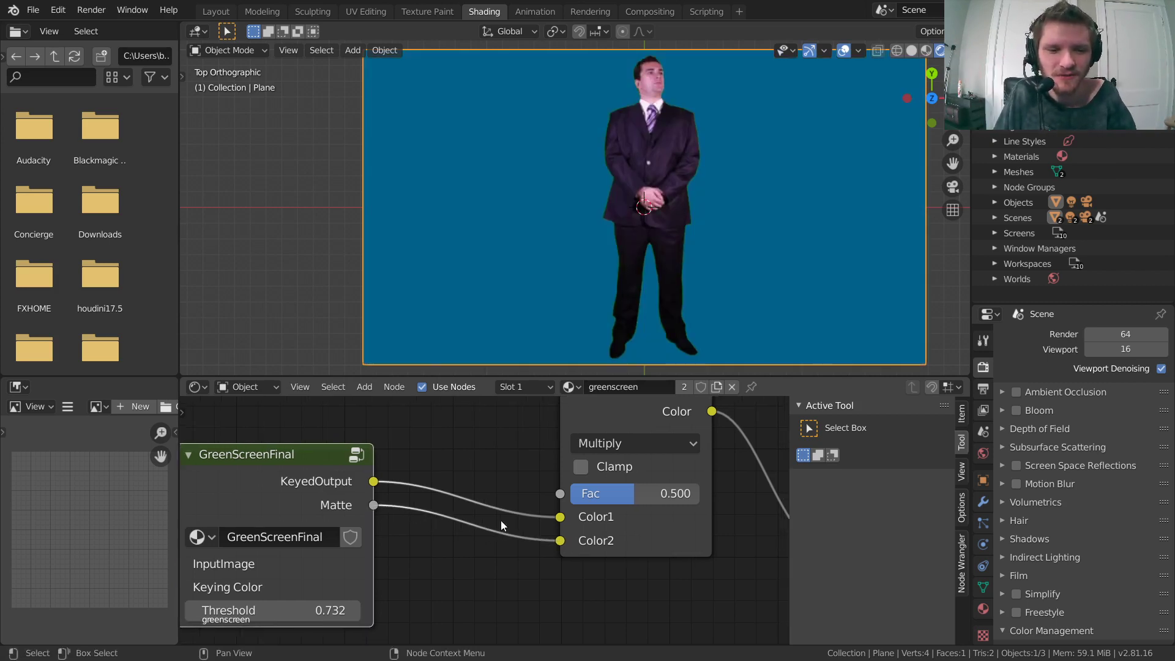
# Insert an Invert node on the link between GreenScreenFinal's Matte output and the Multiply node's Color2 input.
pyautogui.hotkey('shift', 'a')
pyautogui.click(460, 432)
pyautogui.write('inv')
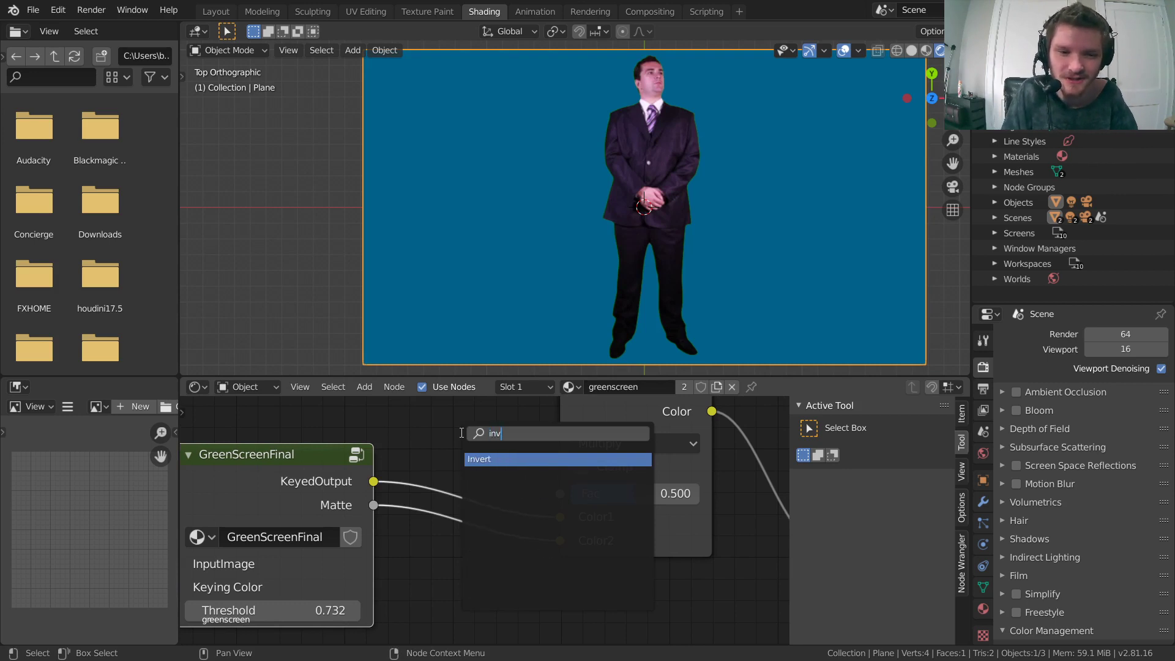
pyautogui.press('Return')
pyautogui.click(460, 508)
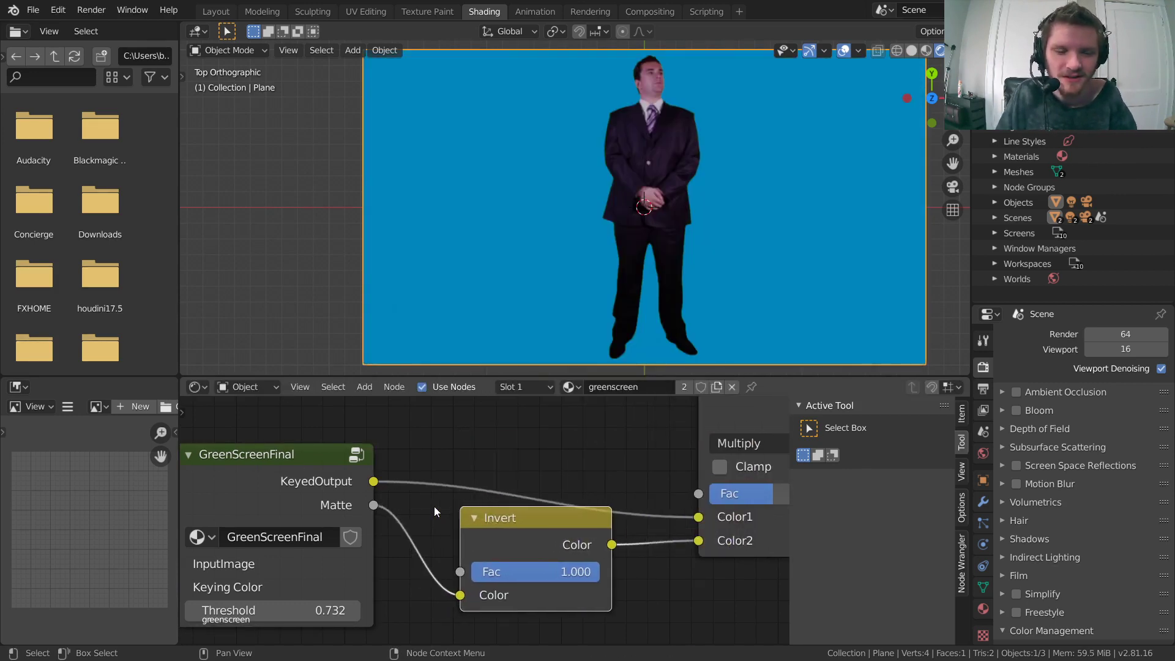
pyautogui.moveTo(512, 525); pyautogui.dragTo(509, 541)
# Preview the Invert node's output, and set the Fac of the previewed Multiply color node to 1.000.
pyautogui.scroll(-3, 508, 541)
pyautogui.moveTo(557, 533); pyautogui.dragTo(499, 550, button='middle')
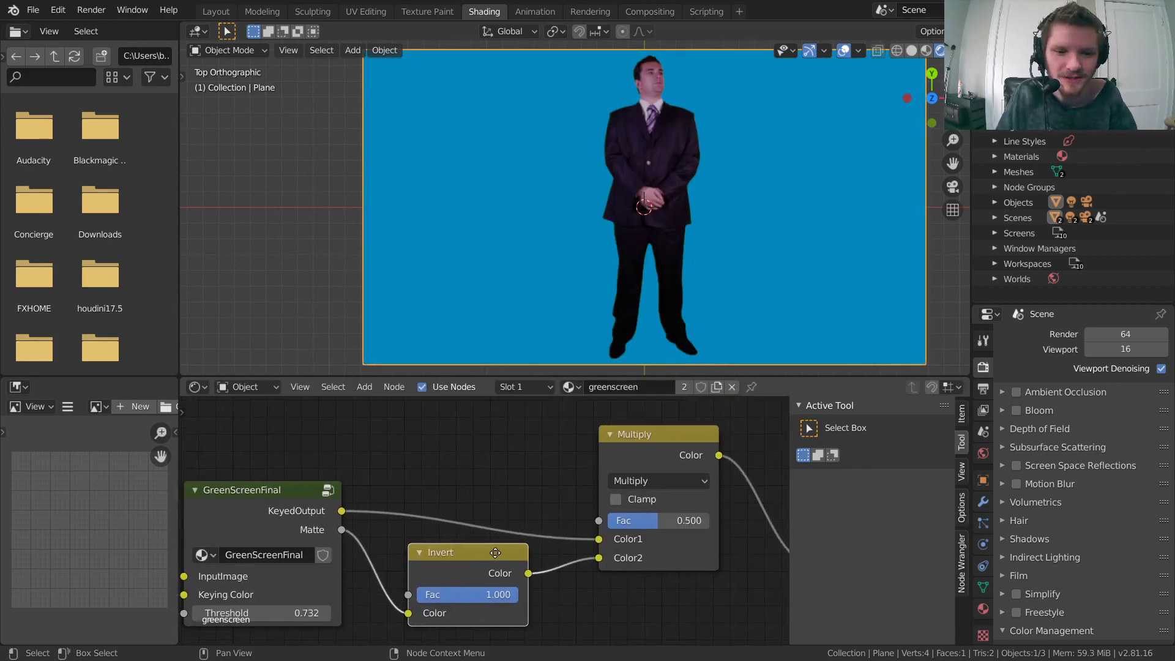
pyautogui.keyDown('ctrl'); pyautogui.keyDown('shift'); pyautogui.click(498, 552); pyautogui.keyUp('shift'); pyautogui.keyUp('ctrl')
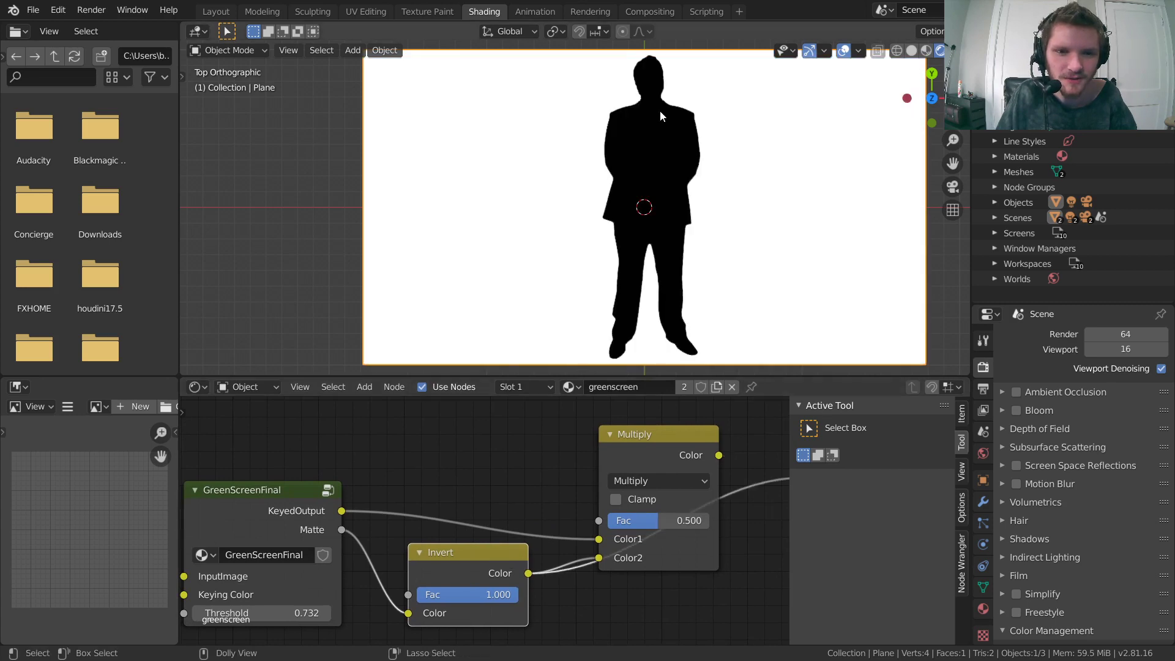
pyautogui.moveTo(574, 480); pyautogui.dragTo(461, 493, button='middle')
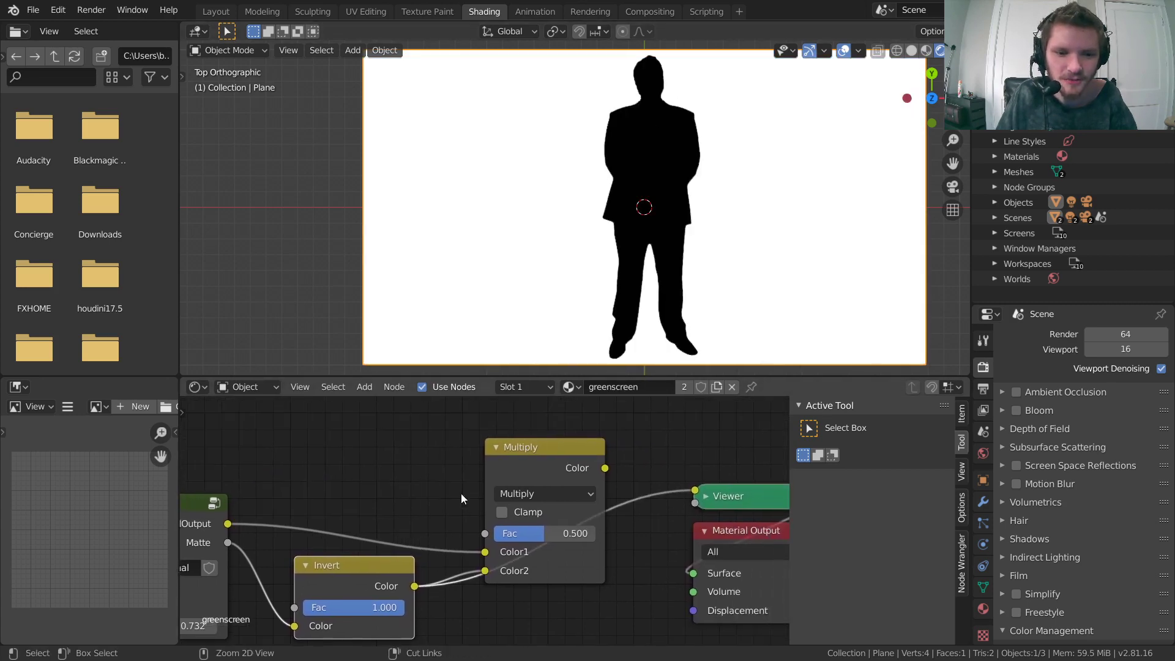
pyautogui.keyDown('ctrl'); pyautogui.keyDown('shift'); pyautogui.click(534, 450); pyautogui.keyUp('shift'); pyautogui.keyUp('ctrl')
pyautogui.moveTo(564, 533); pyautogui.dragTo(618, 533)
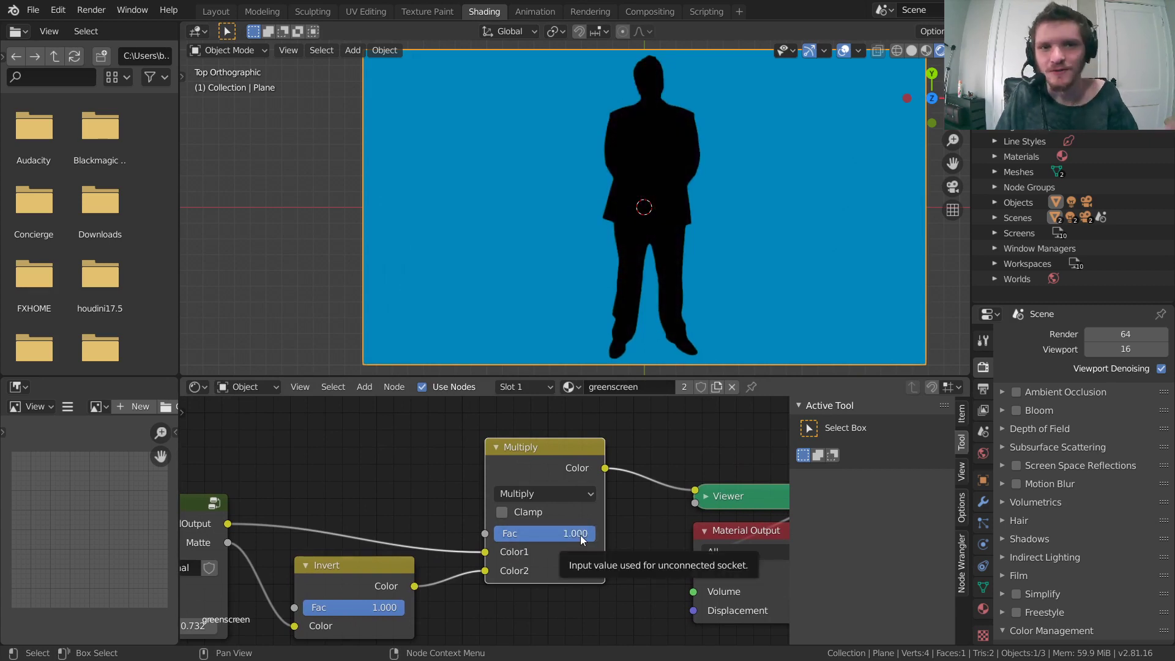
# Move GreenScreenFinal clear of the Invert node and compare the Invert and Multiply outputs in the viewport.
pyautogui.scroll(-1, 608, 527)
pyautogui.moveTo(678, 508); pyautogui.dragTo(579, 508, button='middle')
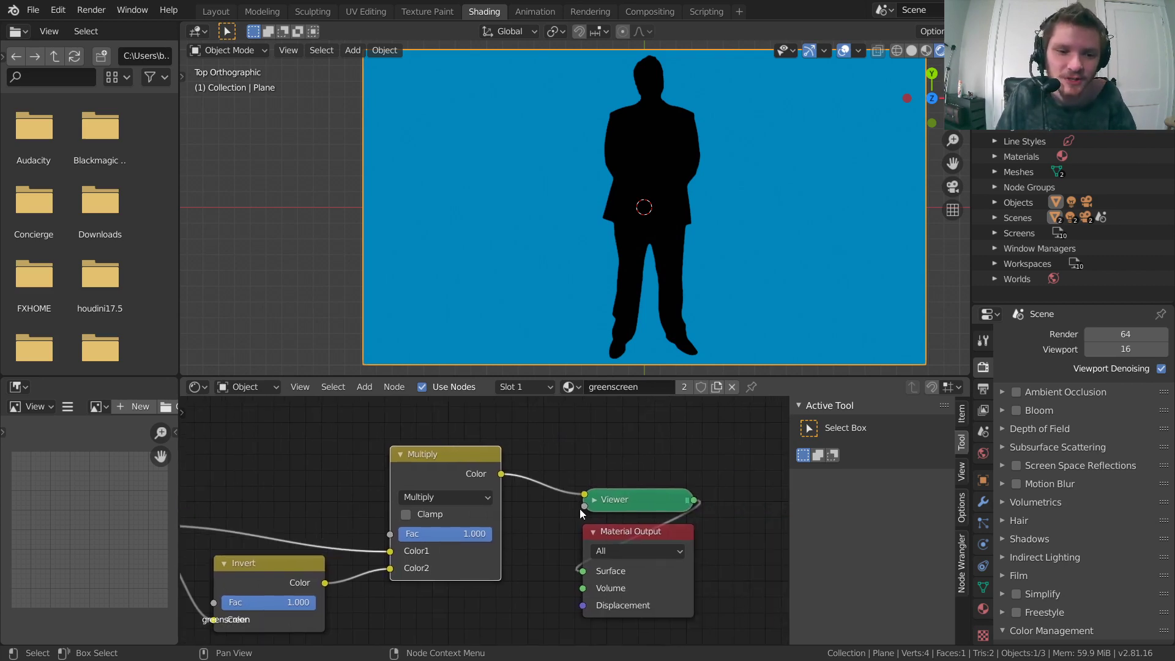
pyautogui.moveTo(392, 529); pyautogui.dragTo(602, 506, button='middle')
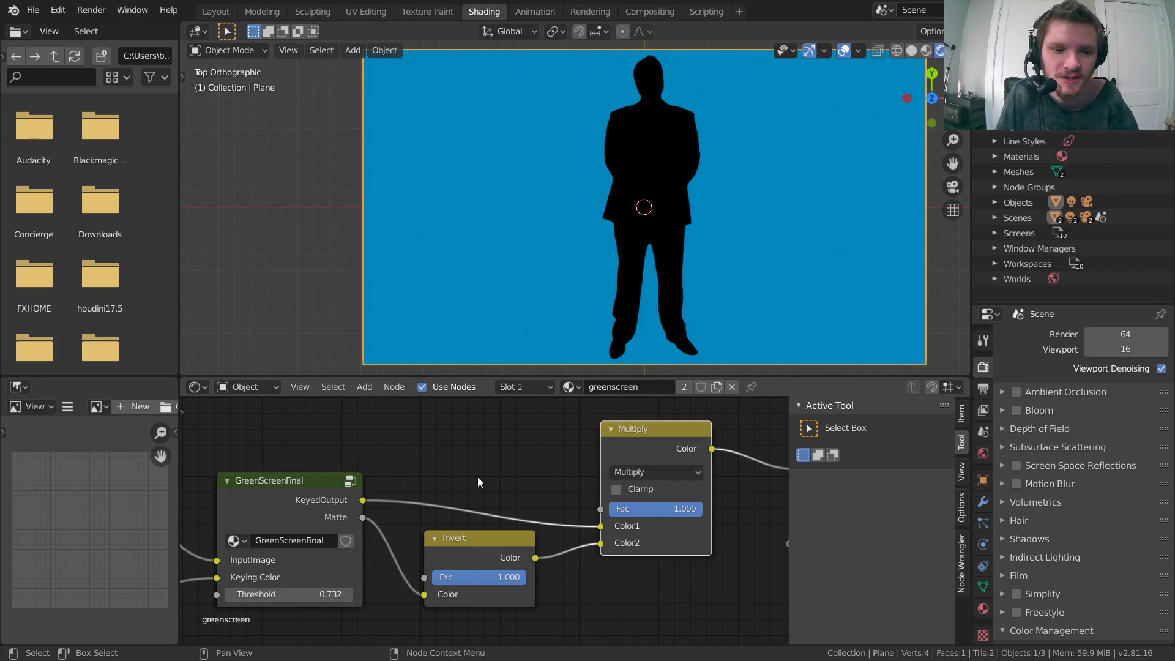
pyautogui.moveTo(332, 490); pyautogui.dragTo(333, 458)
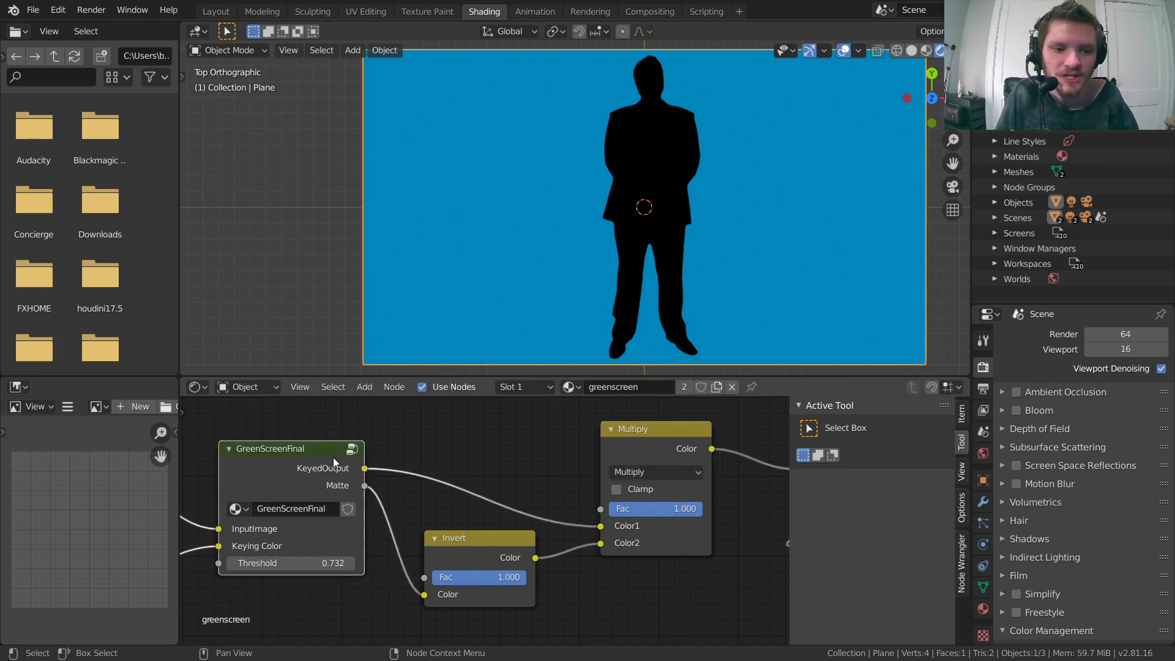
pyautogui.keyDown('ctrl'); pyautogui.keyDown('shift'); pyautogui.click(463, 539); pyautogui.keyUp('shift'); pyautogui.keyUp('ctrl')
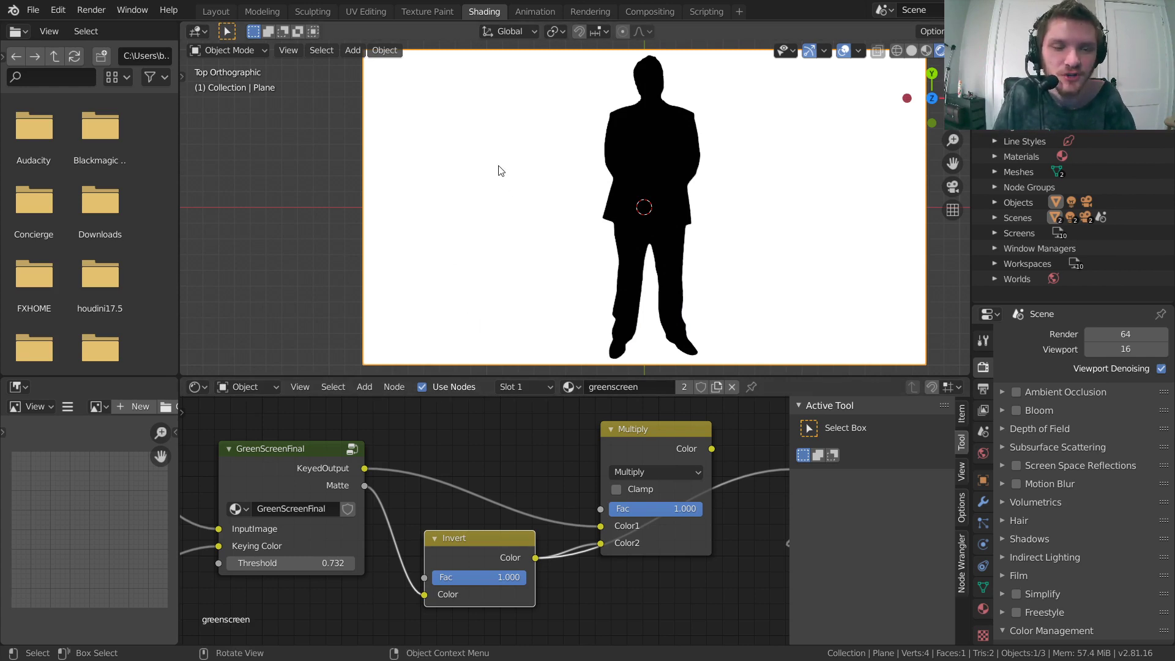
pyautogui.keyDown('ctrl'); pyautogui.keyDown('shift'); pyautogui.click(655, 433); pyautogui.keyUp('shift'); pyautogui.keyUp('ctrl')
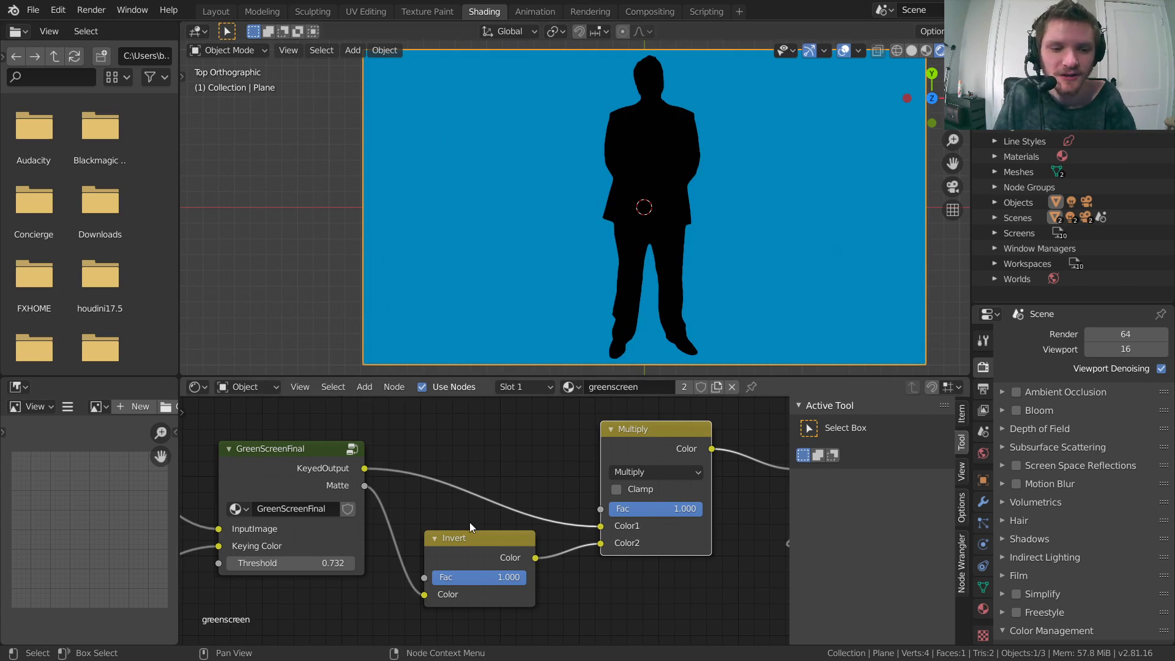
# Make room between the Invert and Multiply nodes and insert a Math node set to Multiply on the link into Color2.
pyautogui.moveTo(469, 544); pyautogui.dragTo(508, 582)
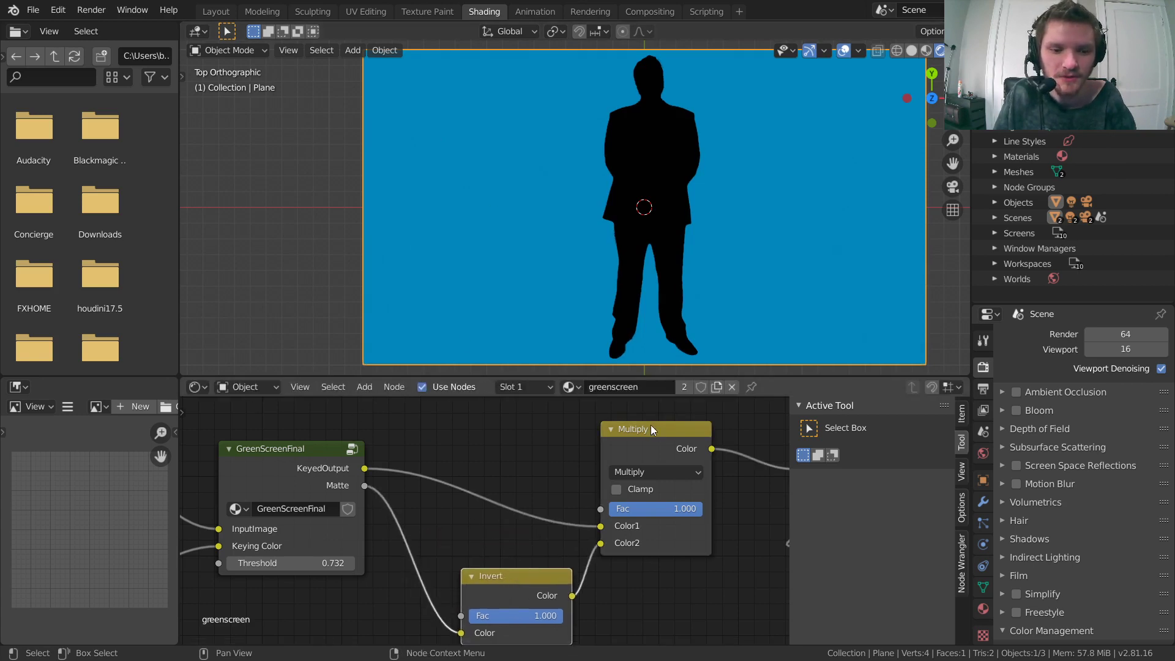
pyautogui.moveTo(651, 429); pyautogui.dragTo(703, 420)
pyautogui.moveTo(476, 575); pyautogui.dragTo(421, 567)
pyautogui.hotkey('shift', 'a')
pyautogui.click(486, 444)
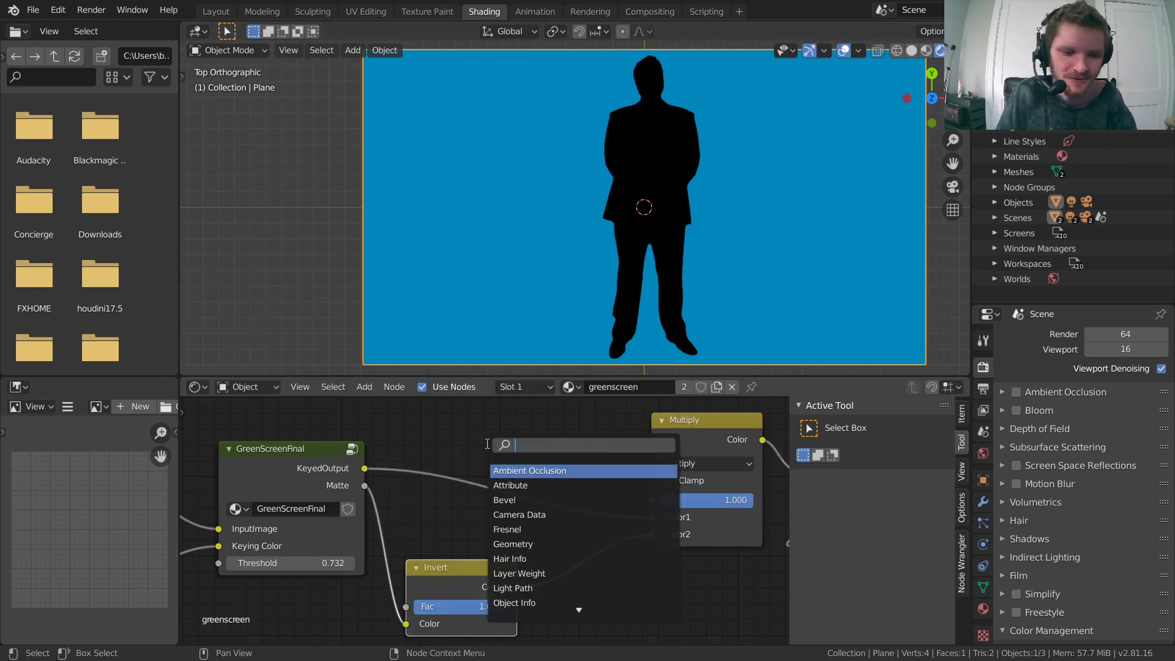
pyautogui.write('add')
pyautogui.press('Return')
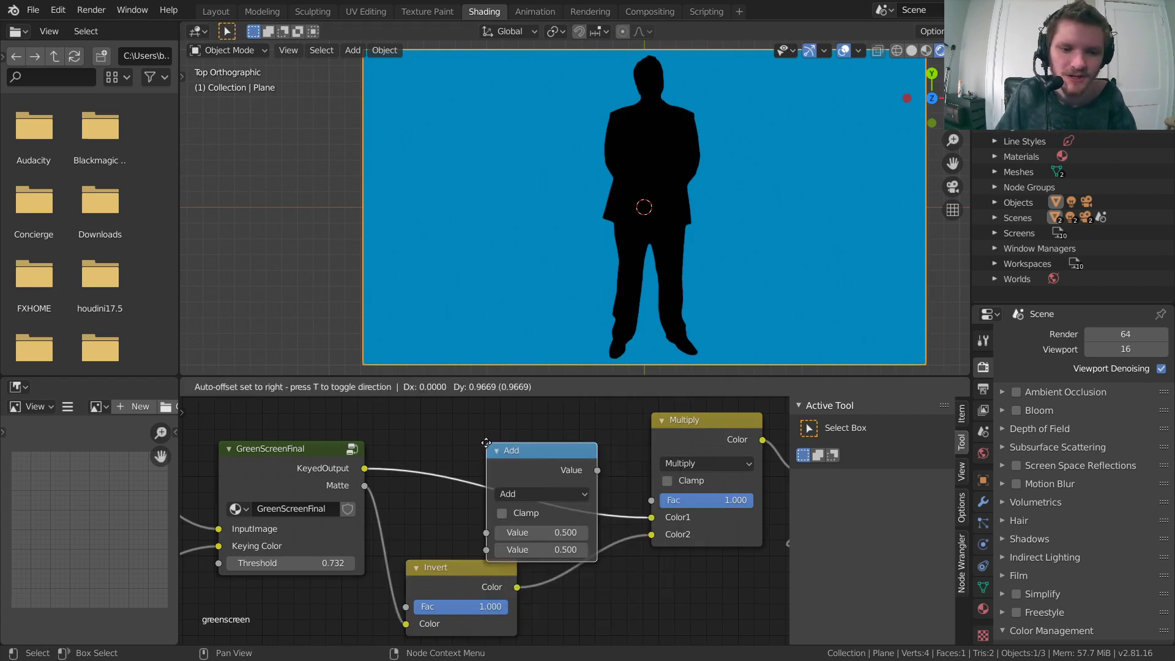
pyautogui.click(579, 524)
pyautogui.click(624, 577)
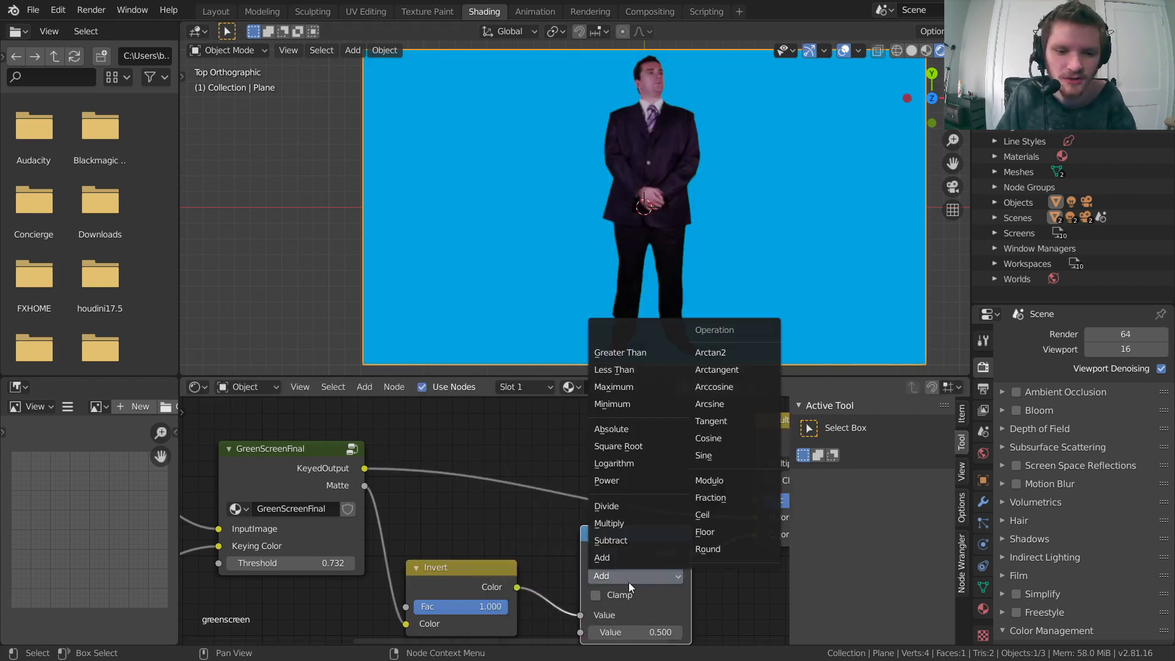
pyautogui.click(609, 524)
# Set the second value of the Math Multiply node to 1.
pyautogui.moveTo(629, 614); pyautogui.dragTo(548, 556, button='middle')
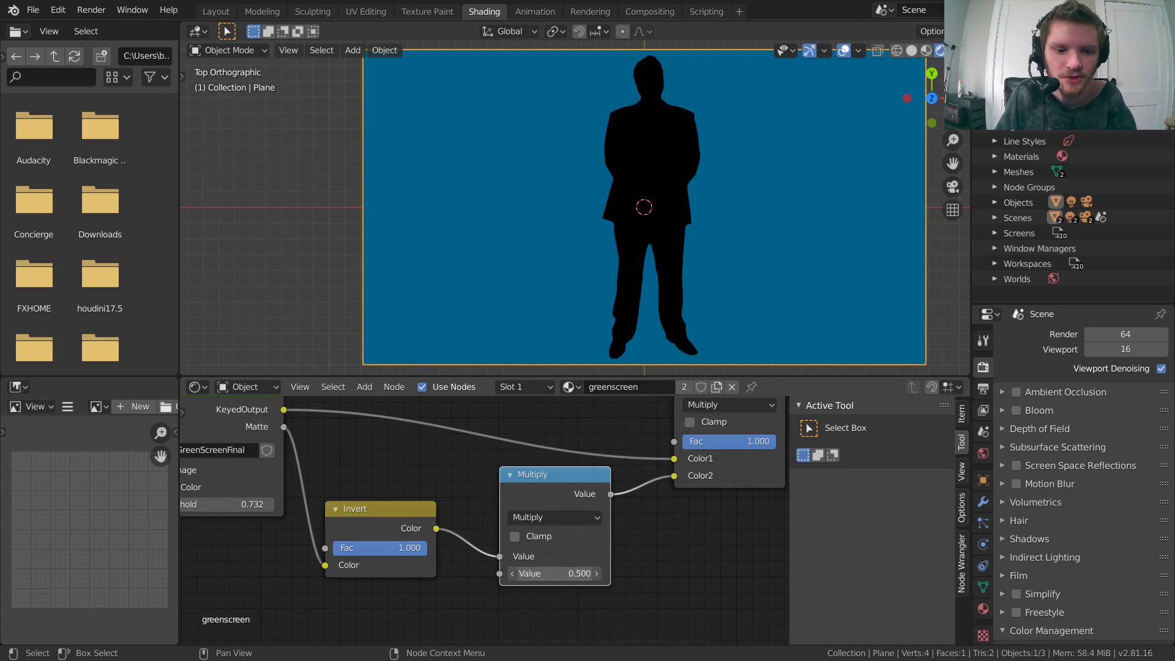
pyautogui.click(557, 567)
pyautogui.write('1')
pyautogui.press('Return')
pyautogui.moveTo(556, 566)
pyautogui.mouseDown()
pyautogui.moveTo(525, 567)
pyautogui.moveTo(555, 570)
pyautogui.mouseUp()
pyautogui.click(556, 571)
pyautogui.write('1')
pyautogui.press('Return')
# Try a second value of 2 on the Math Multiply node, check Color Management, and restore the value to 1.
pyautogui.click(556, 573)
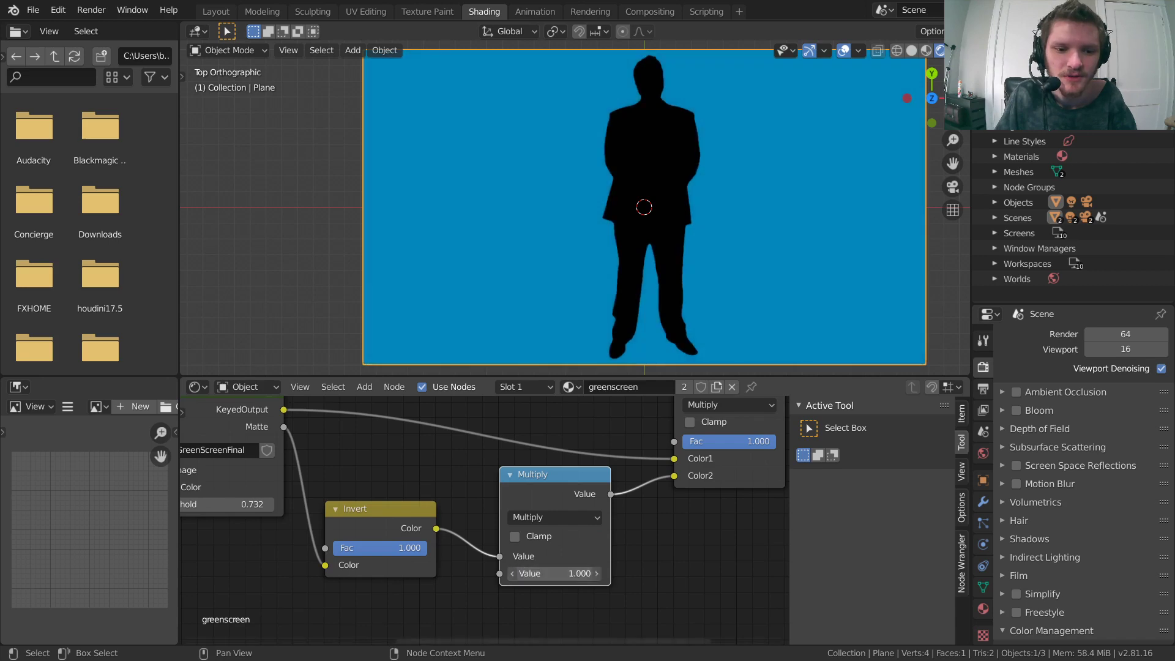
pyautogui.write('2')
pyautogui.press('Return')
pyautogui.click(1065, 627)
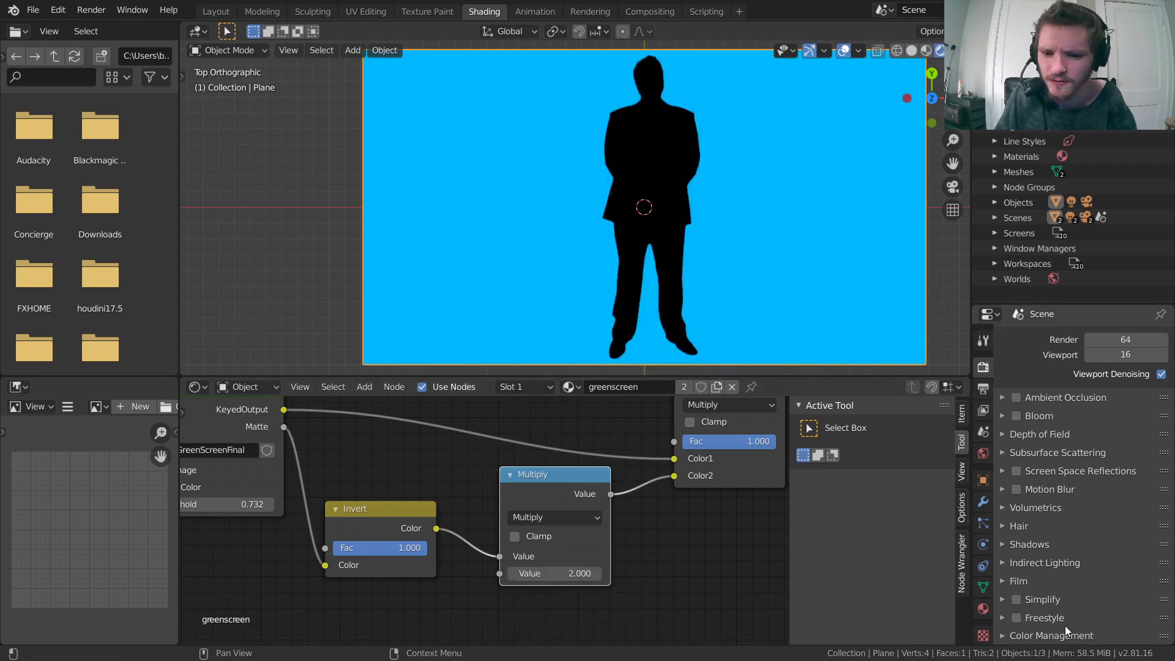
pyautogui.scroll(-5, 1040, 611)
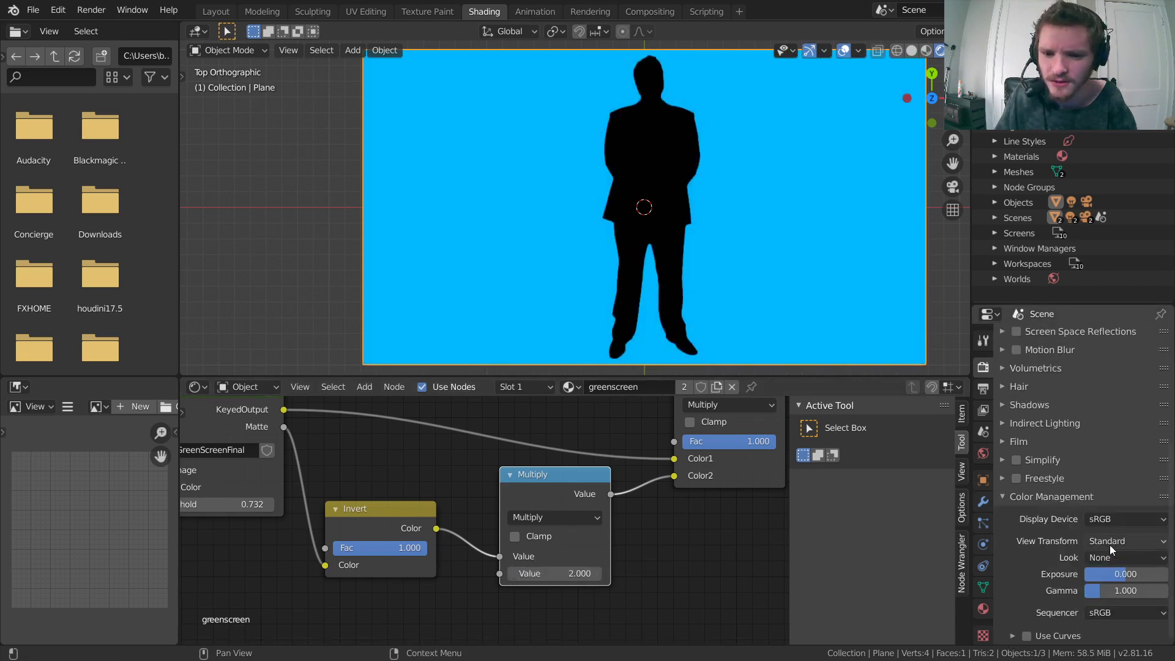
pyautogui.click(553, 573)
pyautogui.write('1')
pyautogui.press('Return')
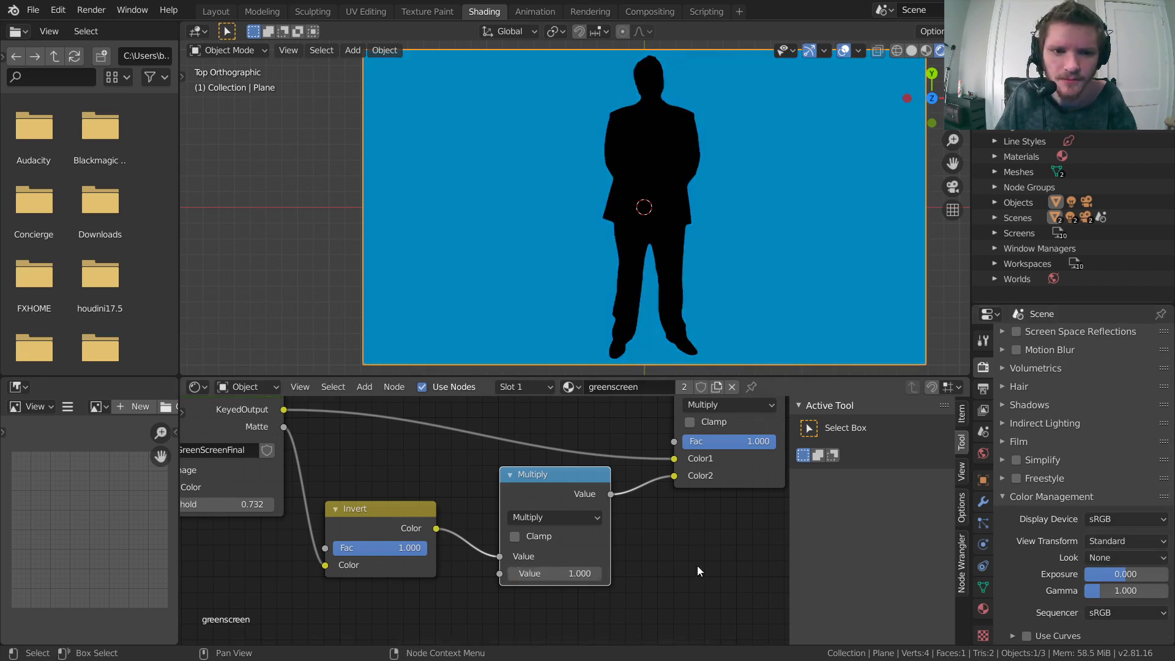
# Reposition the GreenScreenFinal node farther from the Invert node and save the file.
pyautogui.scroll(-4, 642, 244)
pyautogui.scroll(-4, 457, 561)
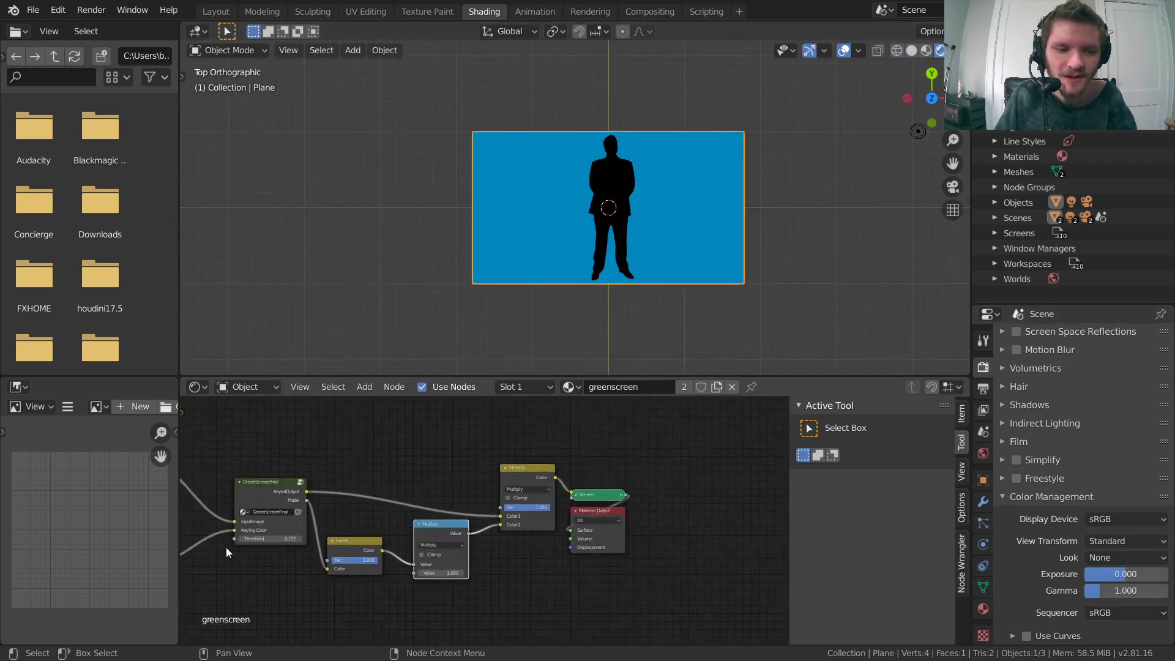
pyautogui.moveTo(226, 547); pyautogui.dragTo(511, 541, button='middle')
pyautogui.moveTo(550, 485); pyautogui.dragTo(527, 466)
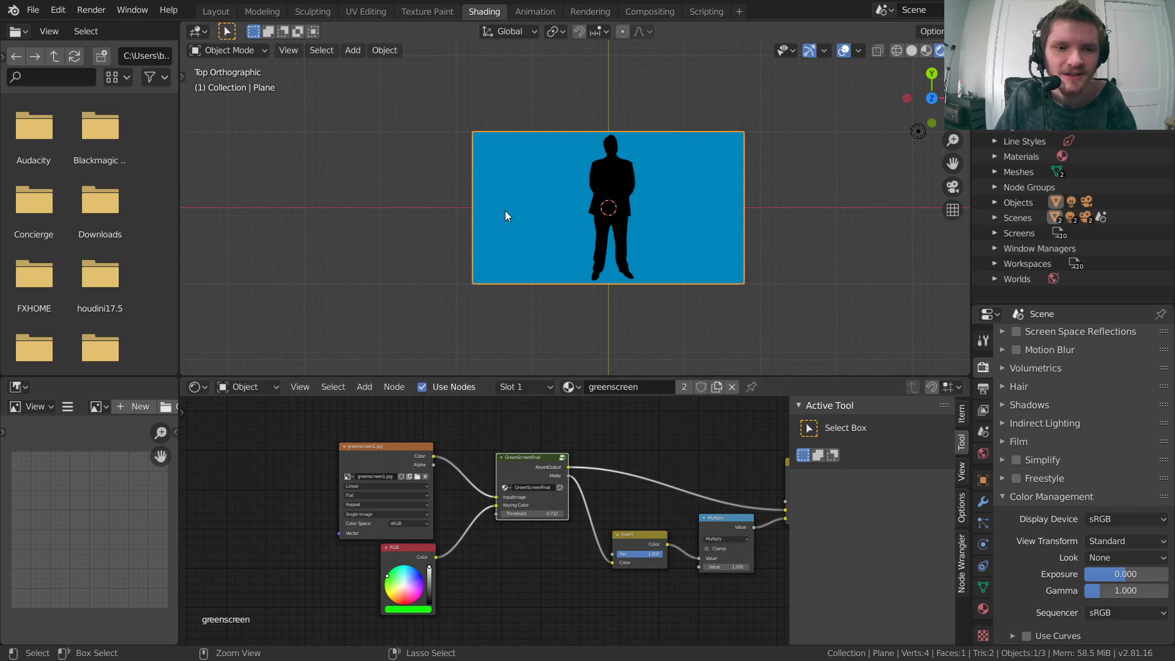
pyautogui.hotkey('ctrl', 's')
# Start a new file from the General template.
pyautogui.hotkey('ctrl', 'n')
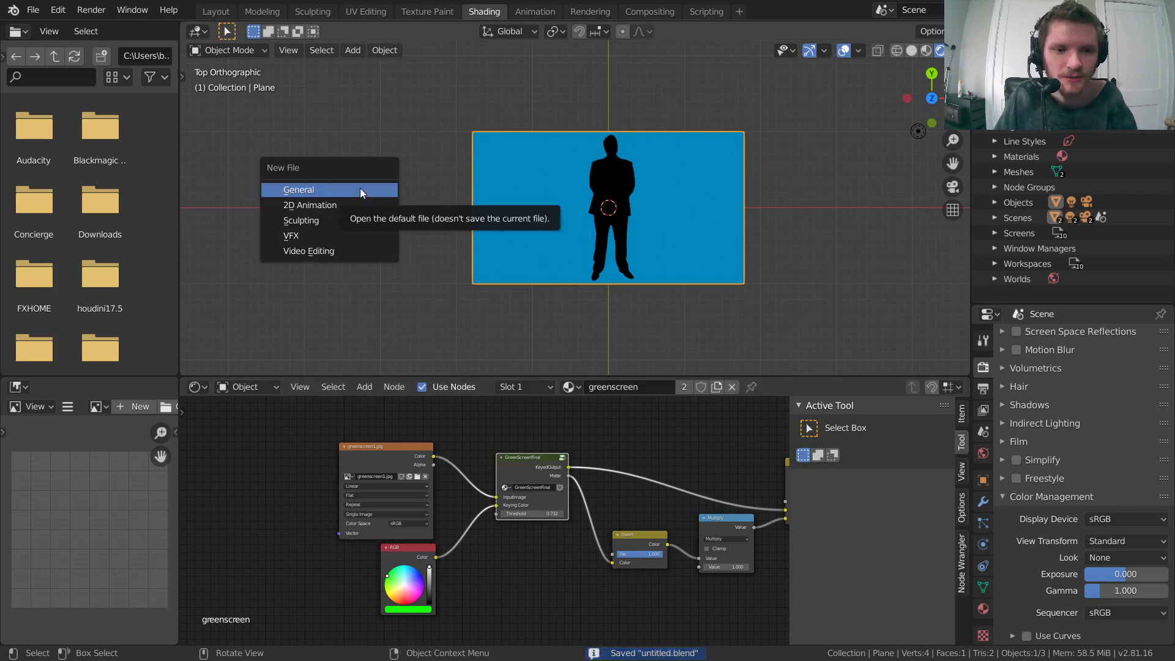
pyautogui.click(360, 187)
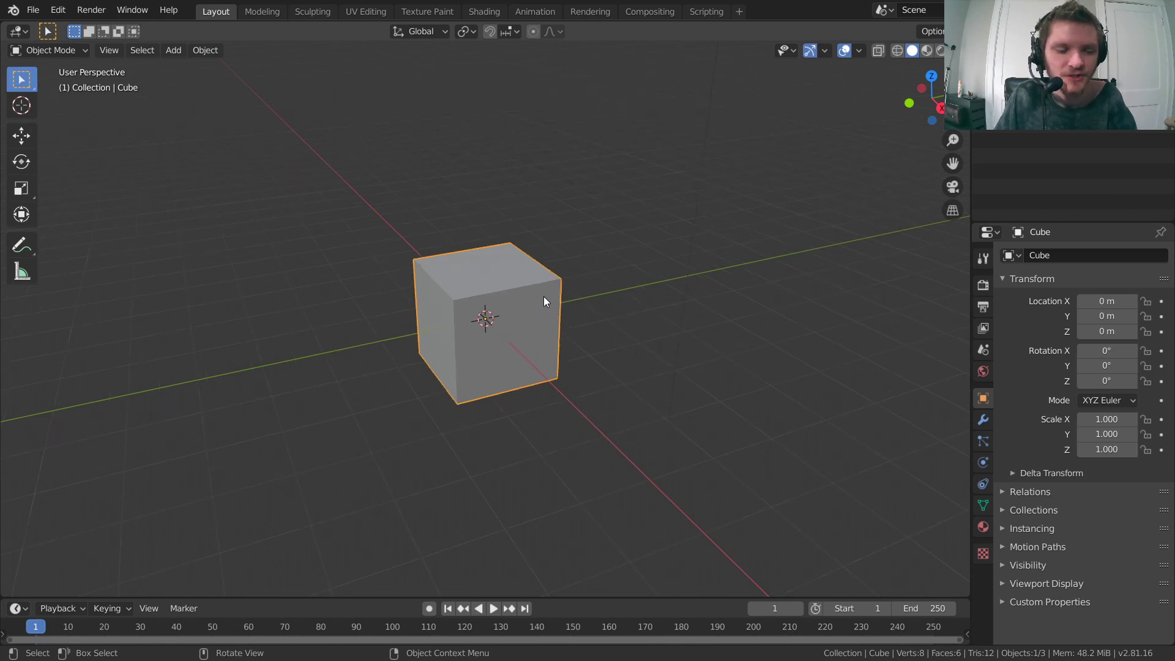
pyautogui.scroll(-2, 517, 294)
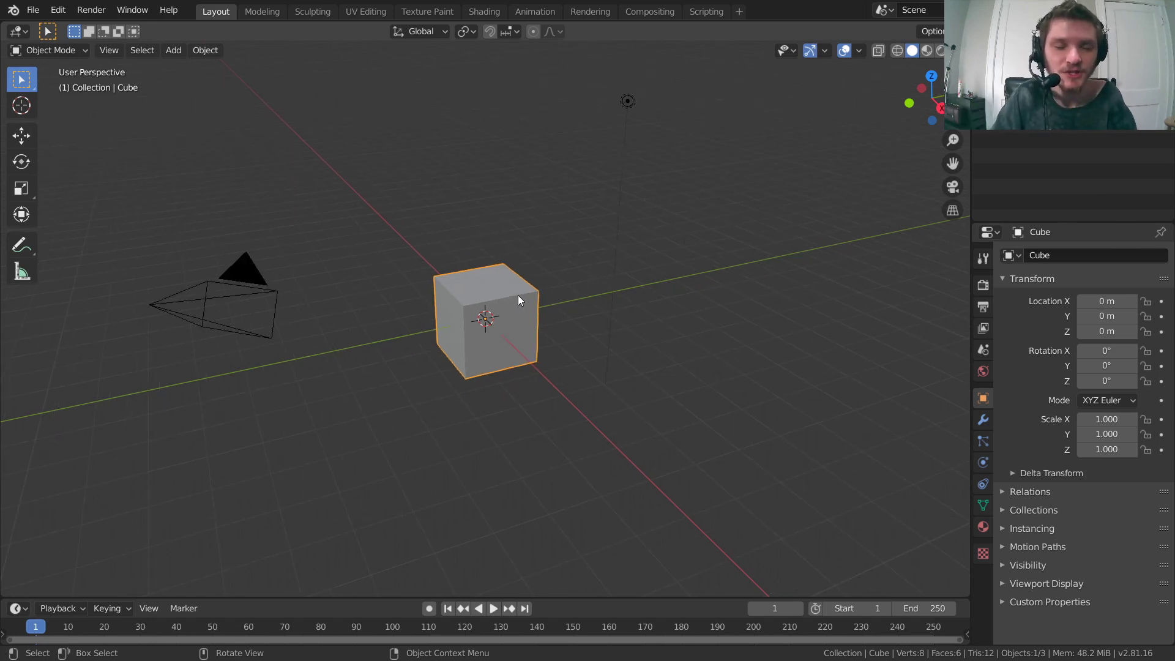
# Start the Append command and open untitled.blend from the Desktop folder as the source file.
pyautogui.press('F3')
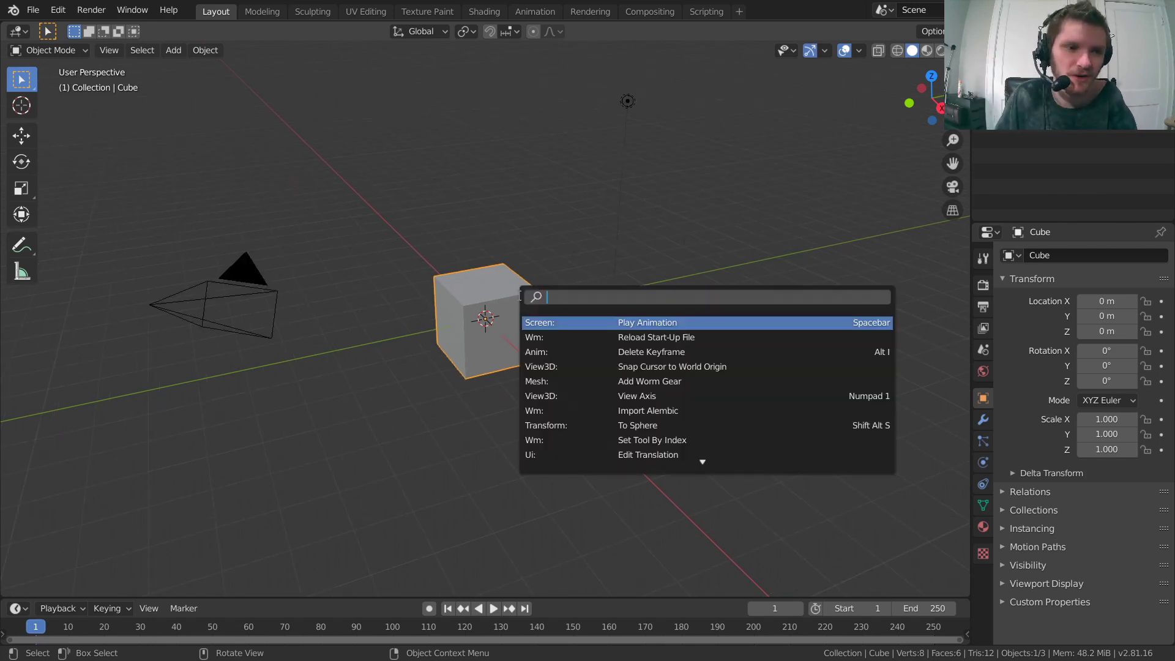
pyautogui.click(33, 10)
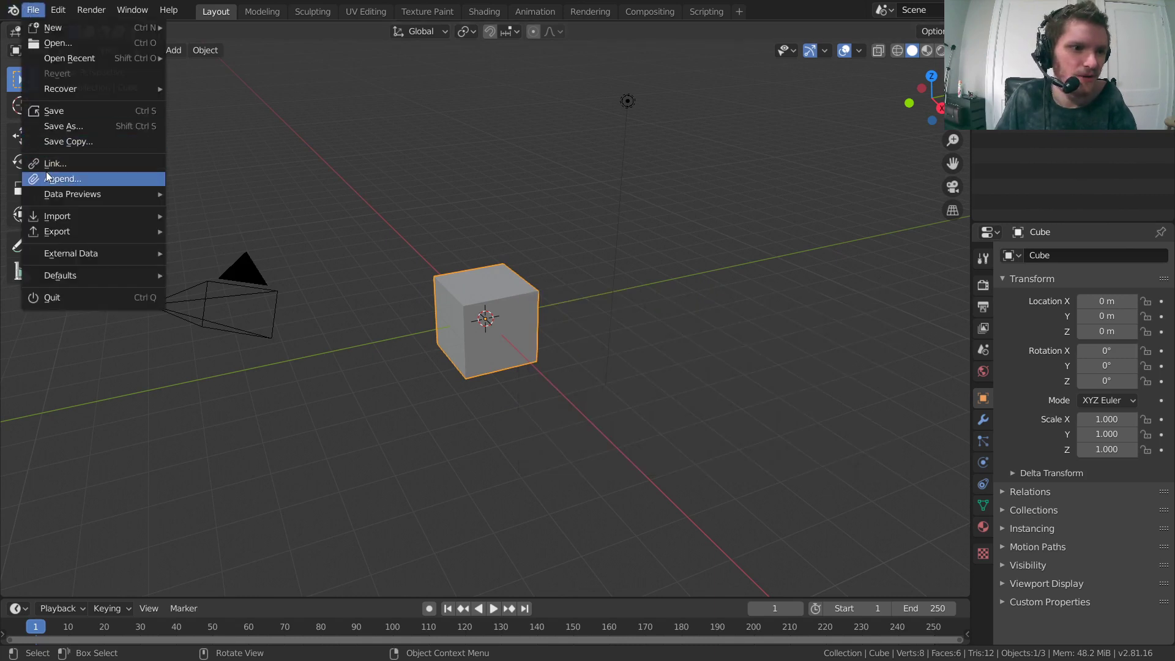
pyautogui.press('F3')
pyautogui.write('app')
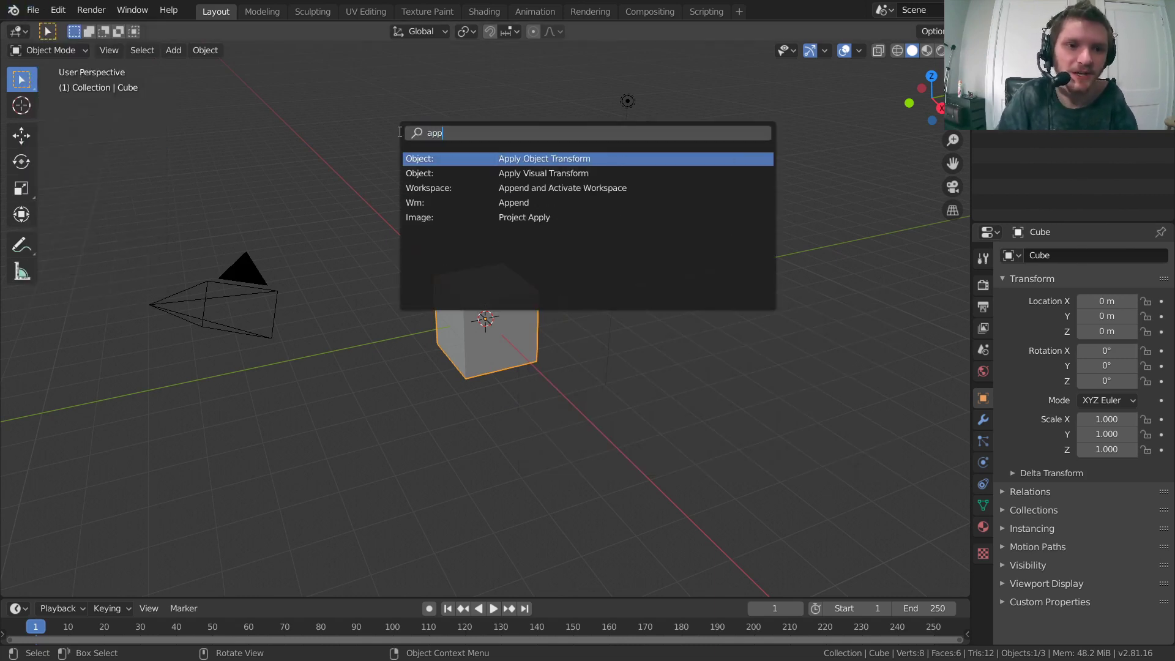
pyautogui.write('end')
pyautogui.press('Down')
pyautogui.press('Return')
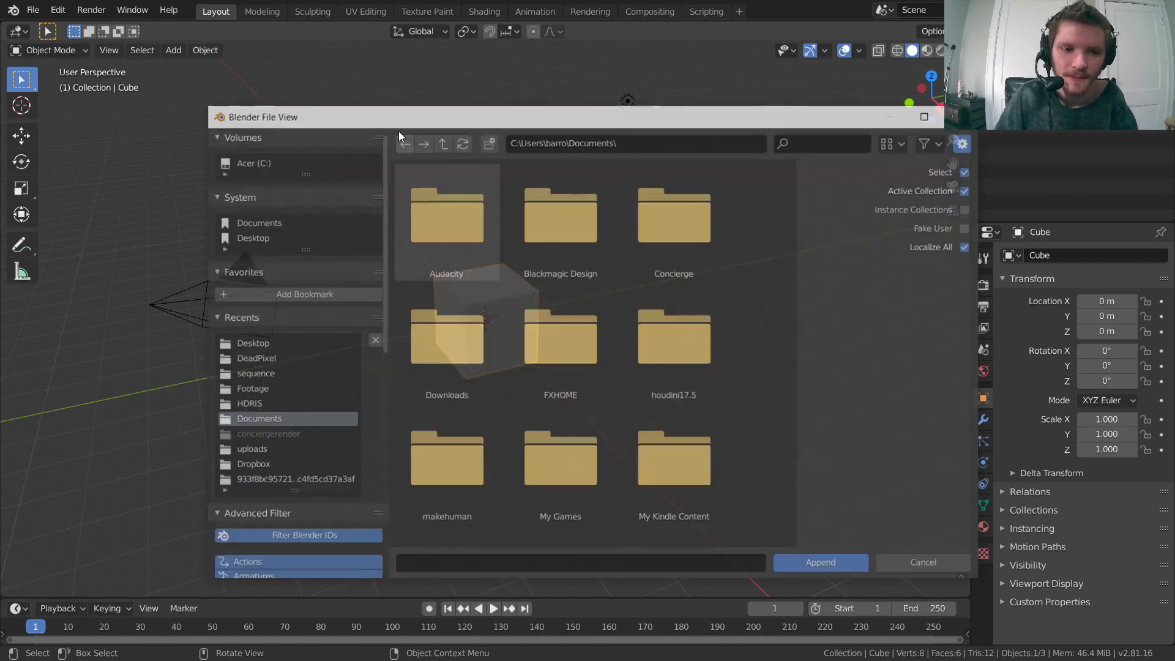
pyautogui.click(251, 348)
pyautogui.scroll(-10, 622, 343)
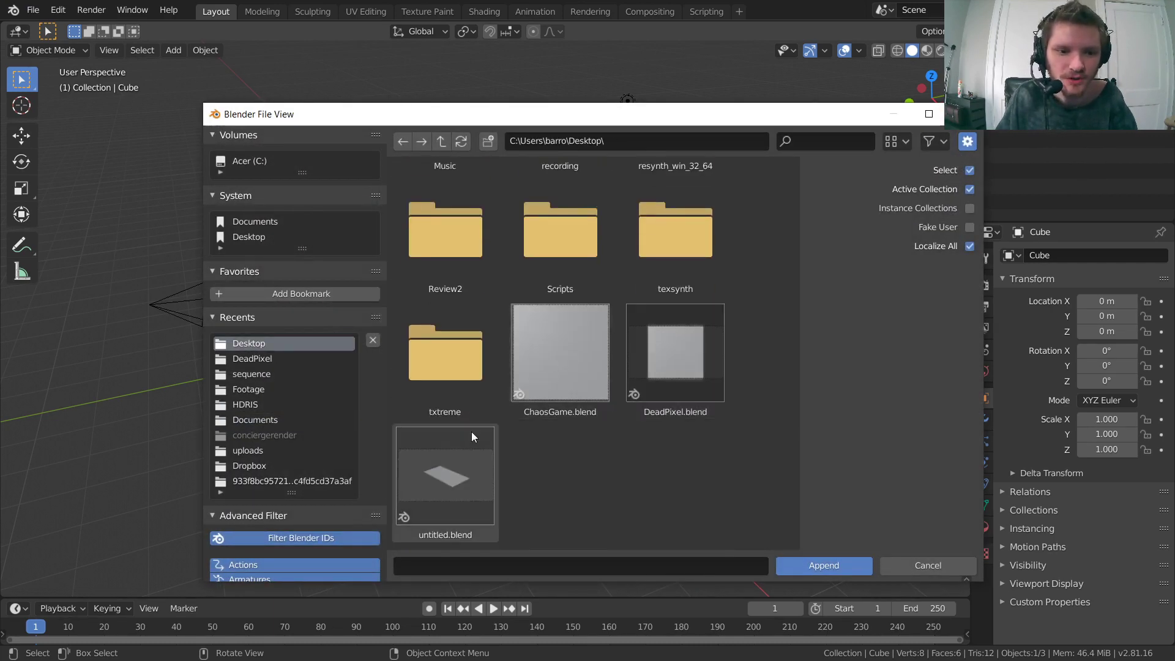
pyautogui.doubleClick(432, 493)
pyautogui.scroll(1, 535, 368)
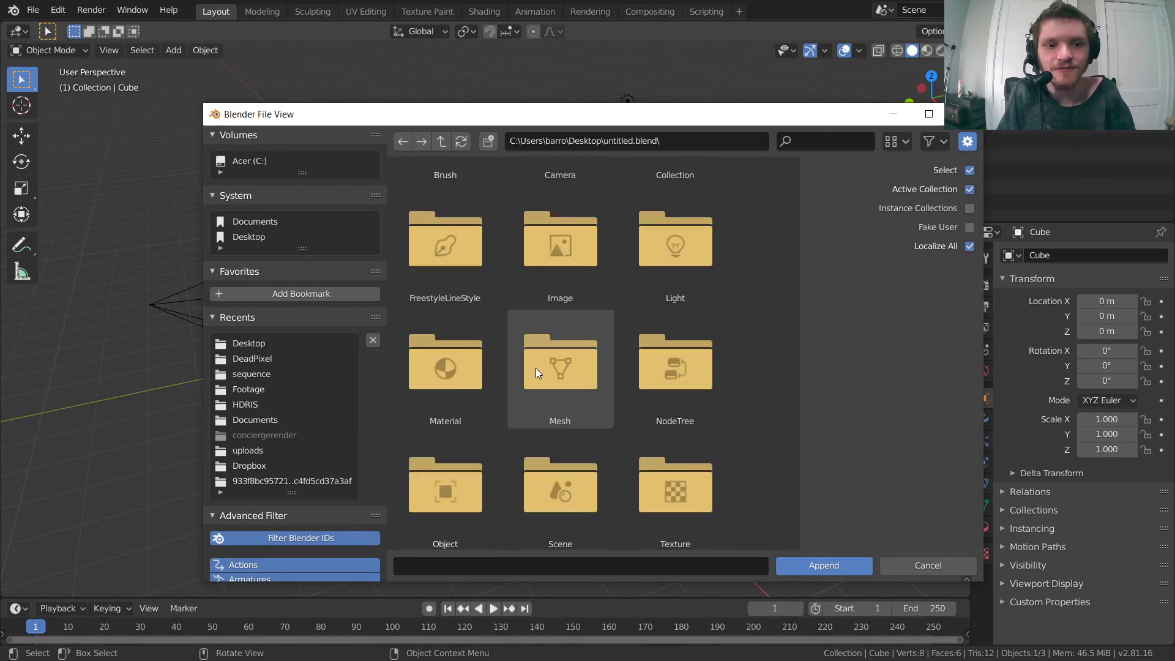
# Append the GreenScreenFinal node group from the NodeTree data of untitled.blend.
pyautogui.doubleClick(451, 368)
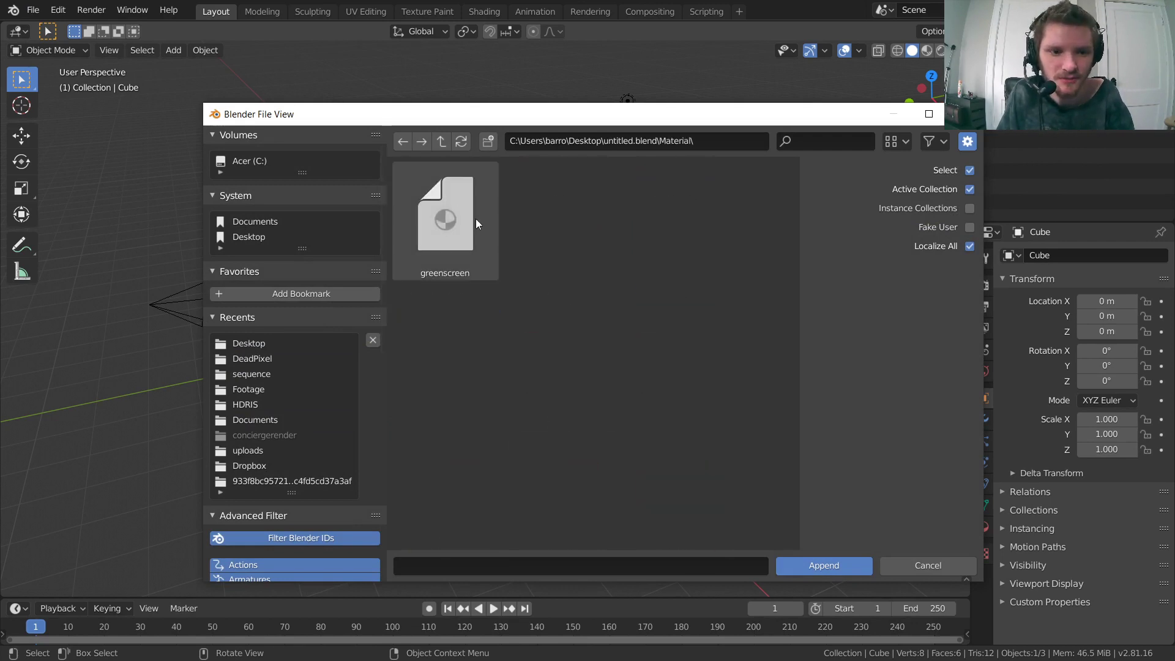
pyautogui.click(441, 142)
pyautogui.scroll(-2, 676, 385)
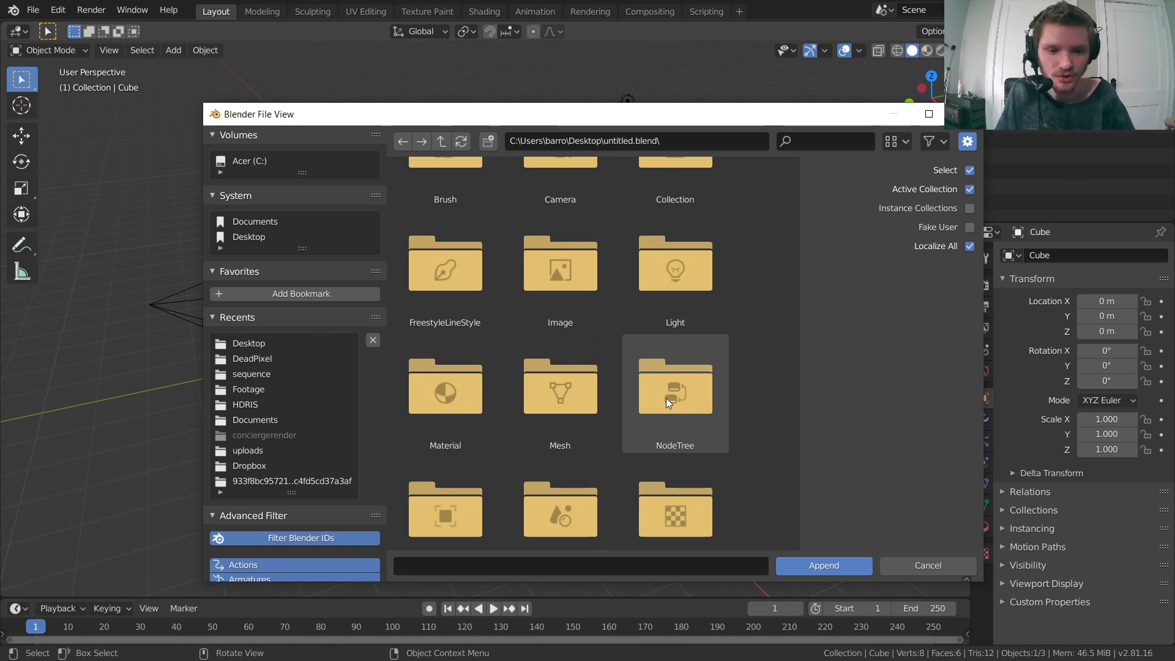
pyautogui.doubleClick(666, 398)
pyautogui.click(463, 260)
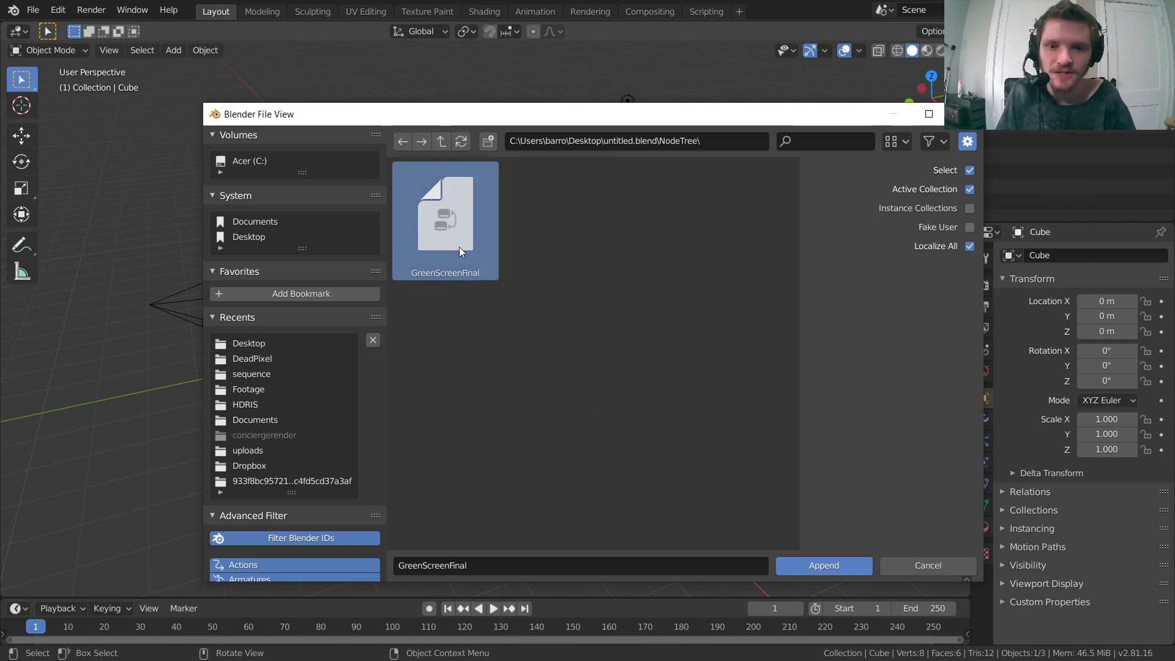
pyautogui.click(818, 571)
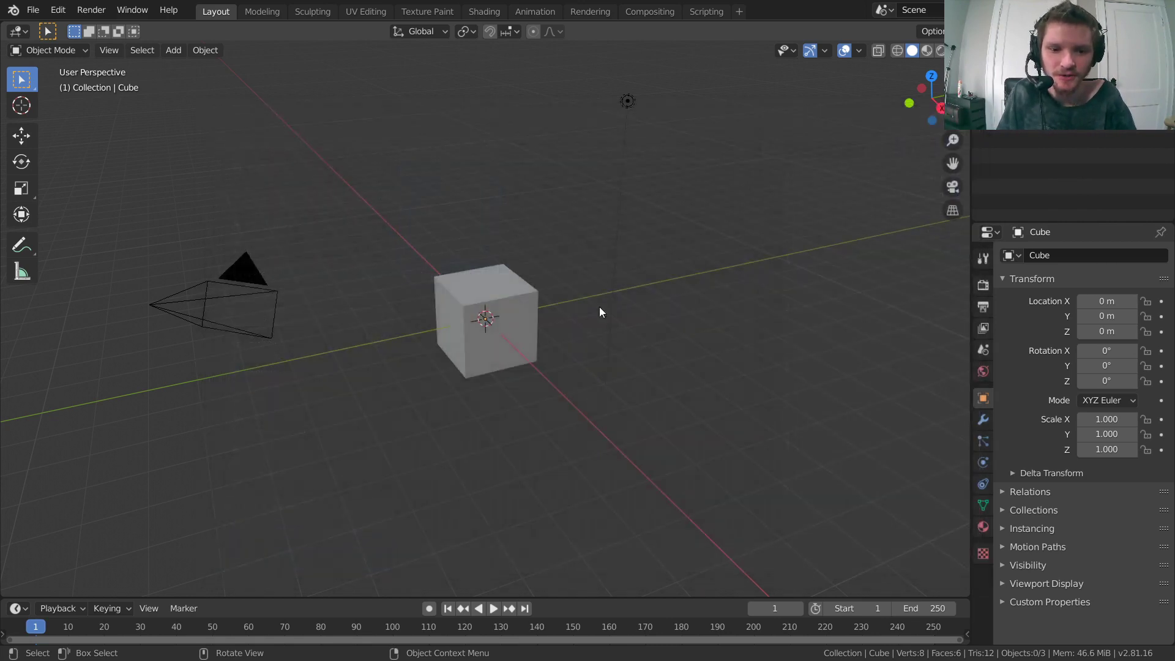
# Switch to the Shading workspace and delete the Principled BSDF node from the cube's material.
pyautogui.click(475, 11)
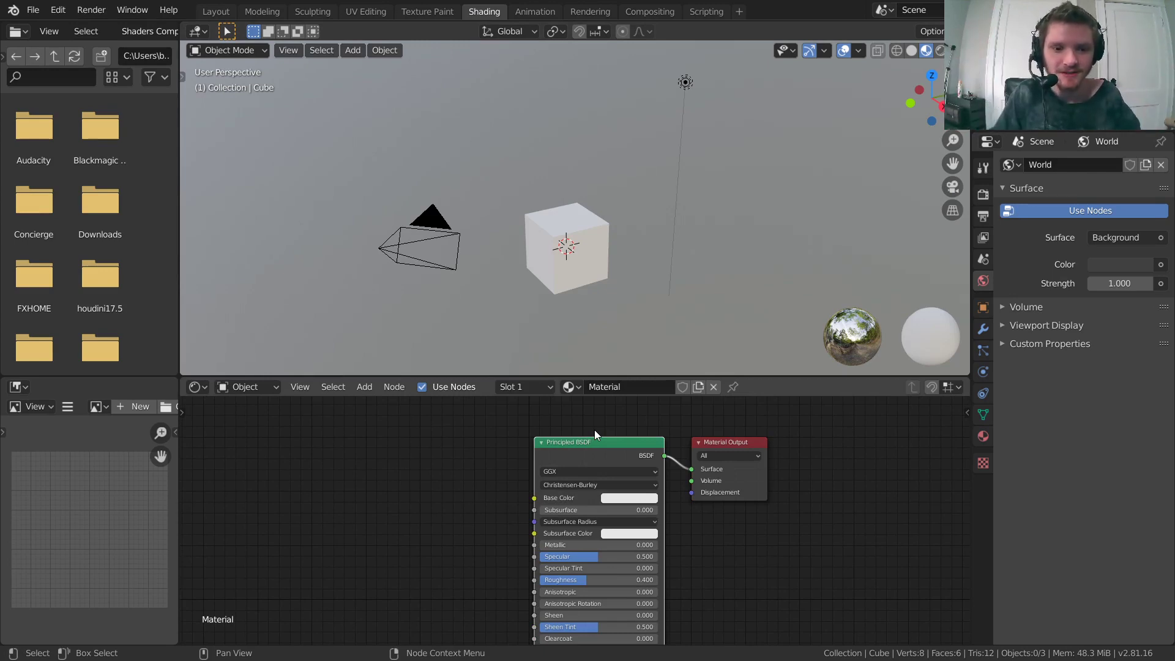
pyautogui.press('x')
pyautogui.scroll(2, 574, 444)
pyautogui.moveTo(556, 453); pyautogui.dragTo(552, 496, button='middle')
# Add the GreenScreenFinal group node to the cube's material and place it to the left of the Material Output node.
pyautogui.hotkey('shift', 'a')
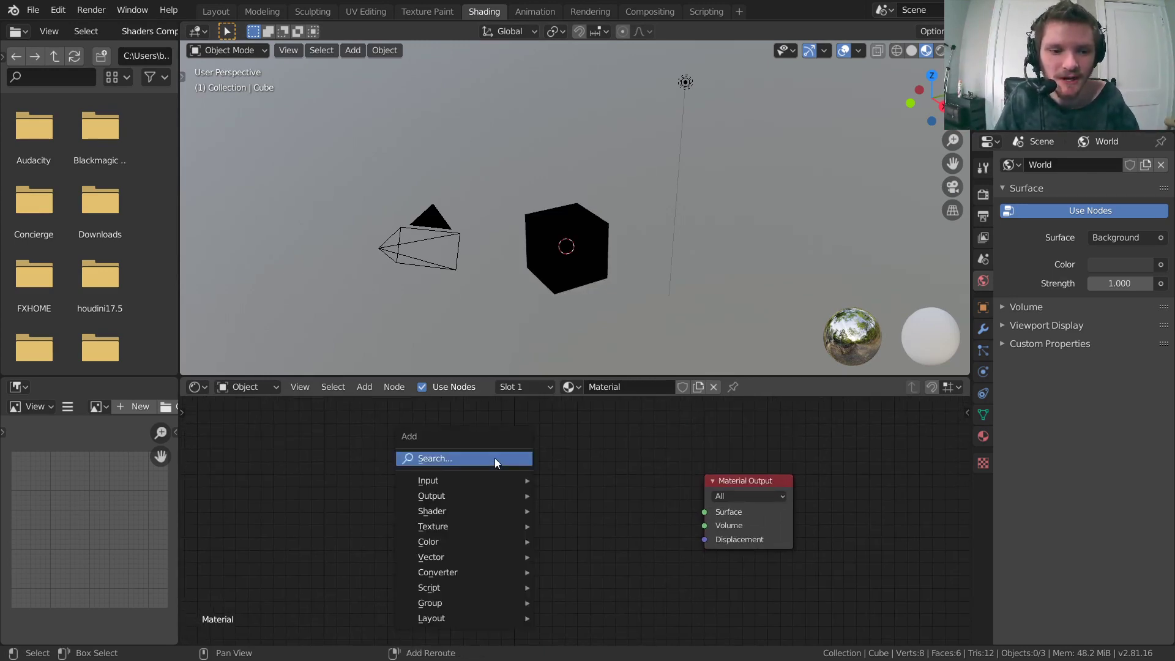
pyautogui.moveTo(481, 600)
pyautogui.click(557, 600)
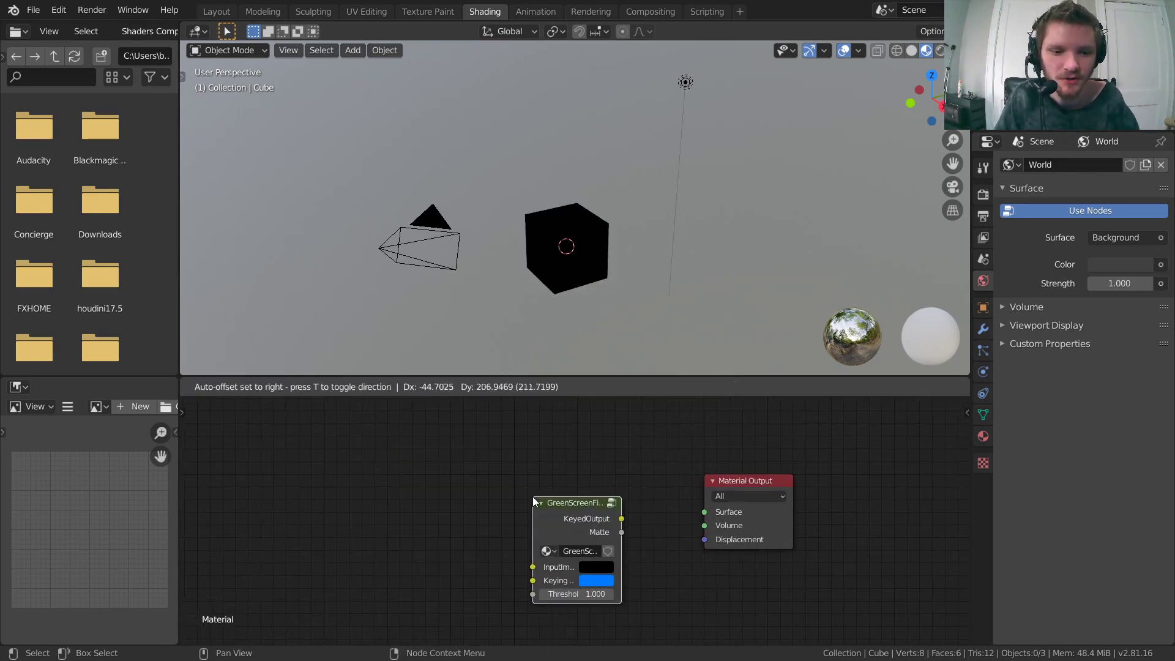
pyautogui.click(551, 503)
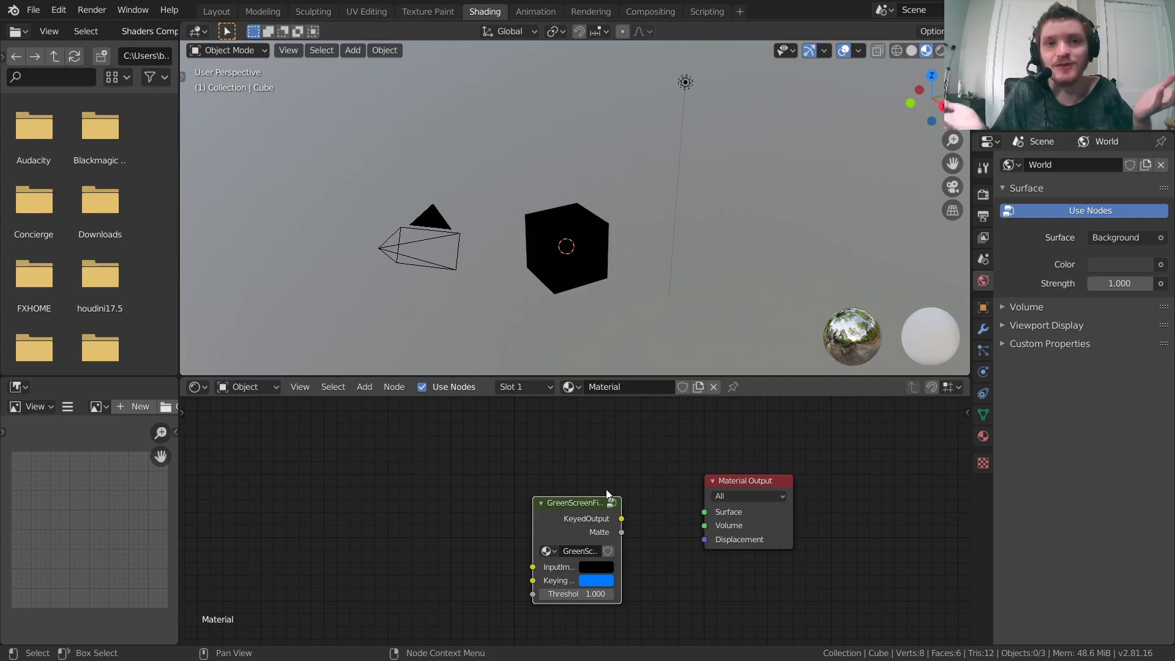
pyautogui.moveTo(596, 503); pyautogui.dragTo(578, 458)
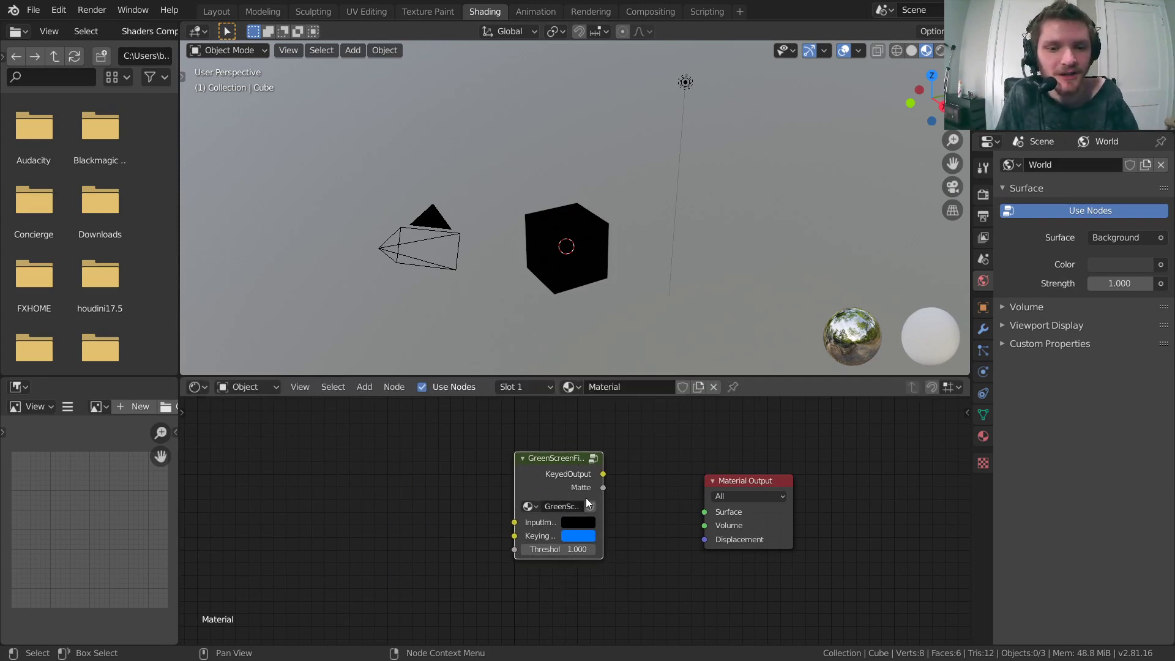